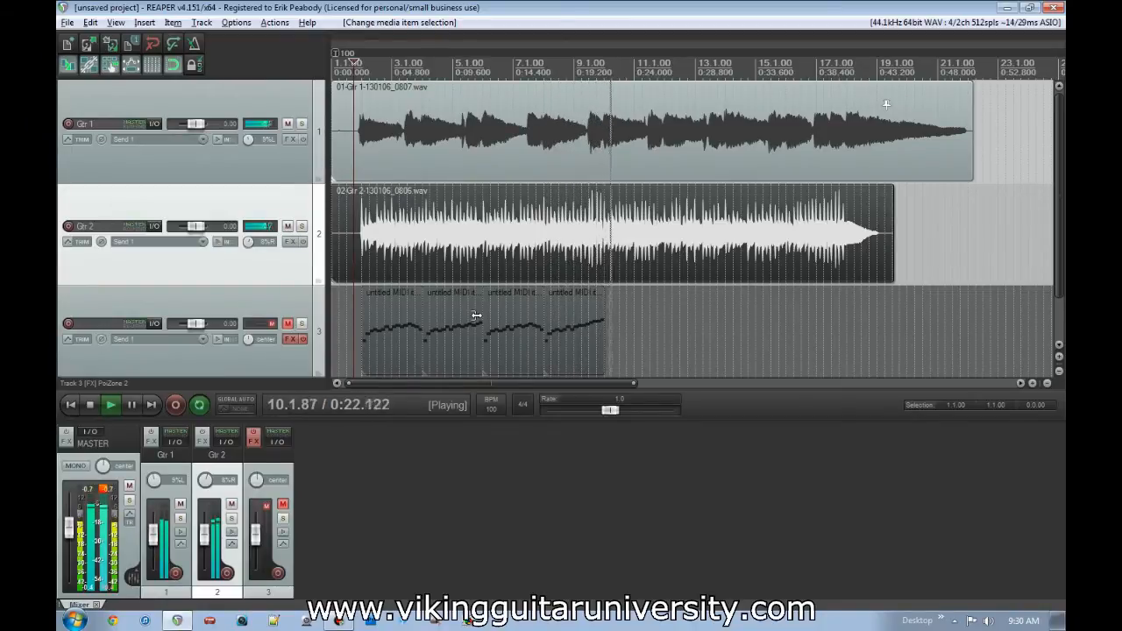
- Stop playback, try a time selection from 11.3.00 to 20.4.00 across the tracks, and clear it
key("space")
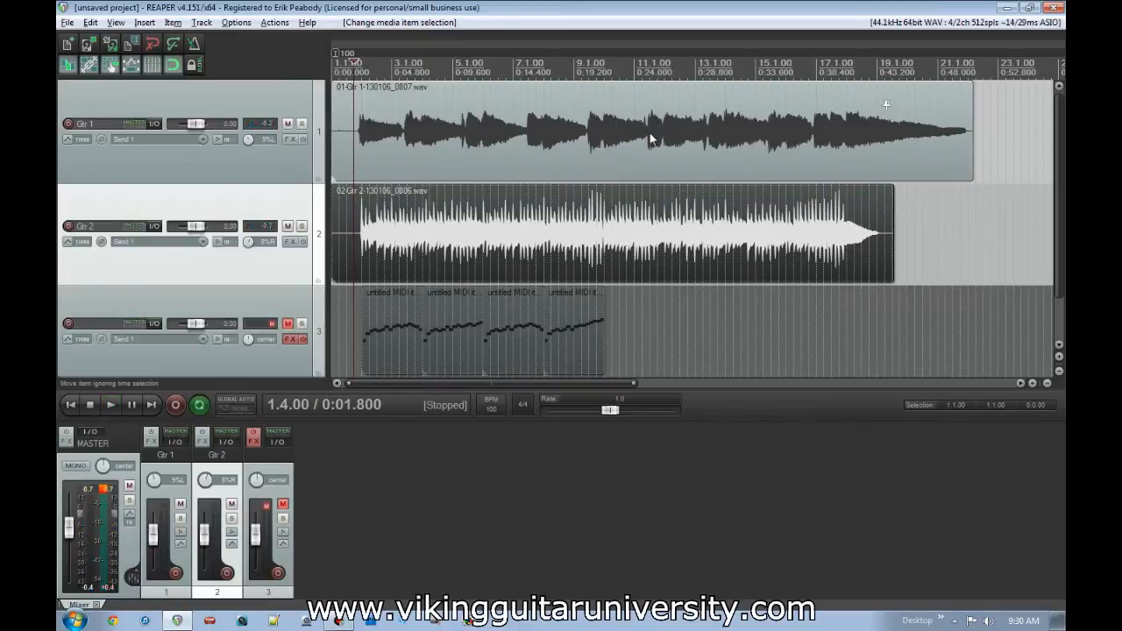
left_click_drag(650, 63, 929, 63)
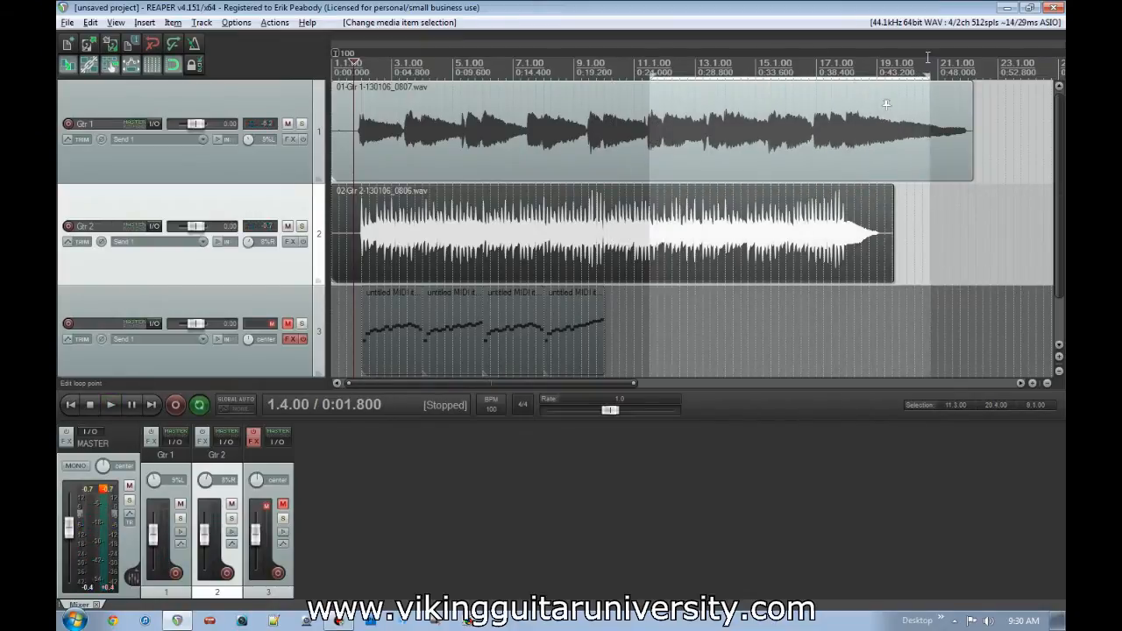
left_click(620, 130)
left_click(687, 94)
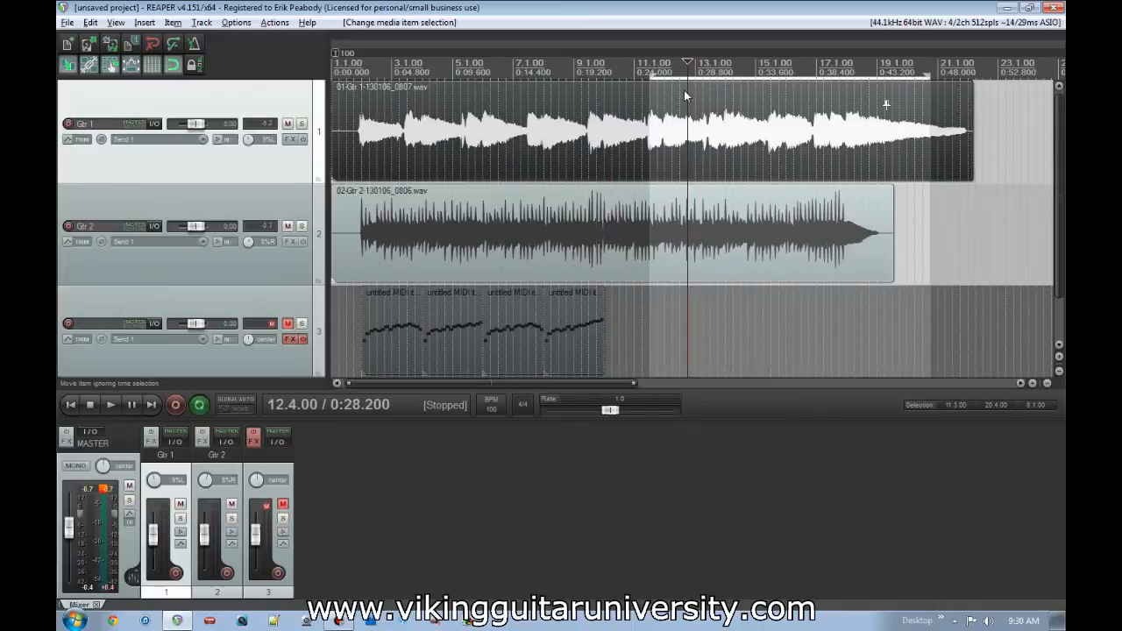
left_click(634, 118)
key("Escape")
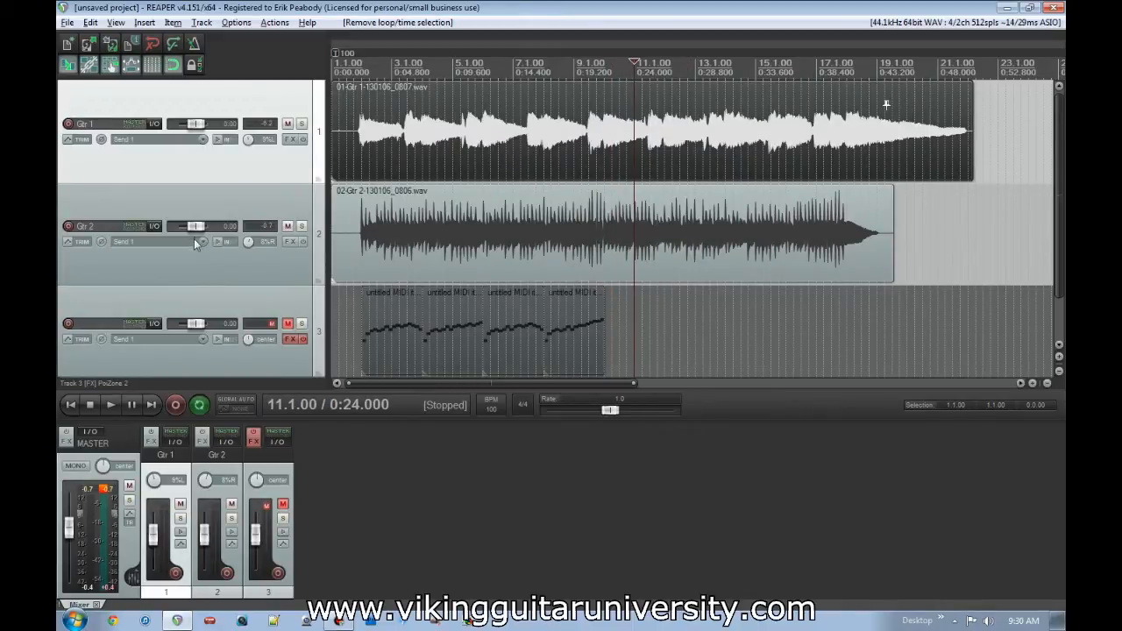
- Open the envelope list for the Gtr 2 track, try enabling its Volume envelope, and close the list without it
mouse_move(196, 226)
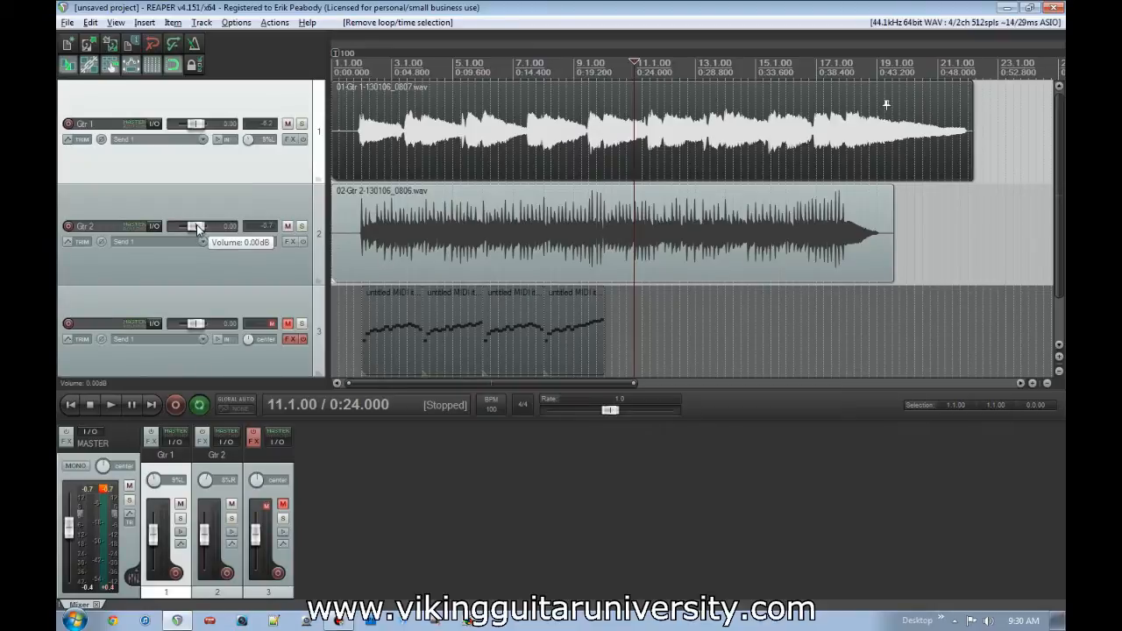
left_click(217, 266)
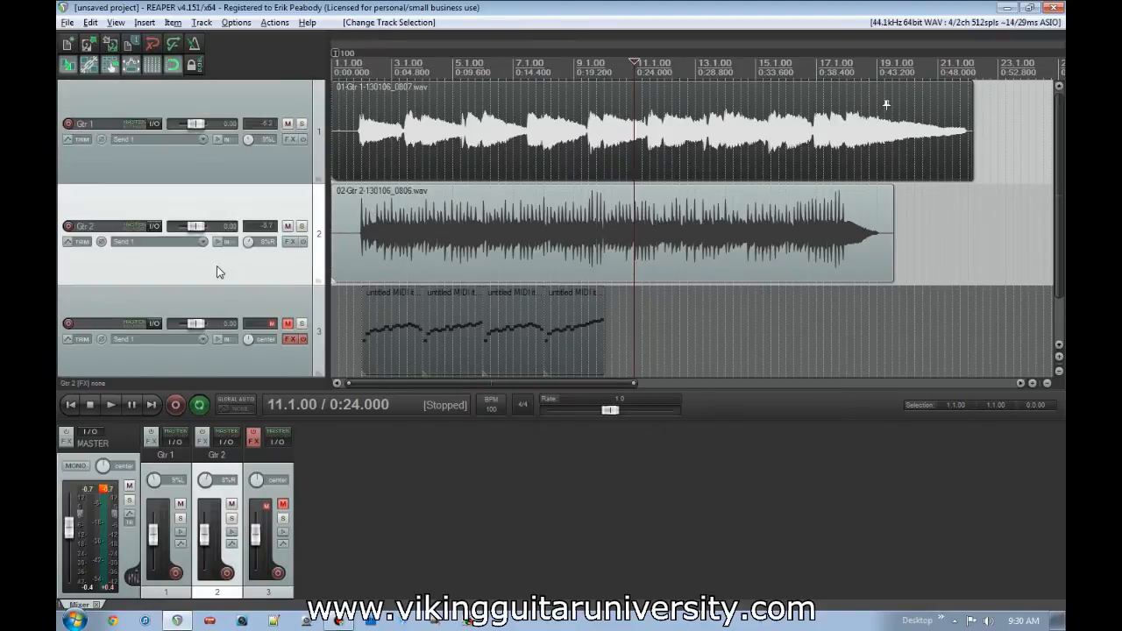
left_click(81, 242)
left_click(351, 261)
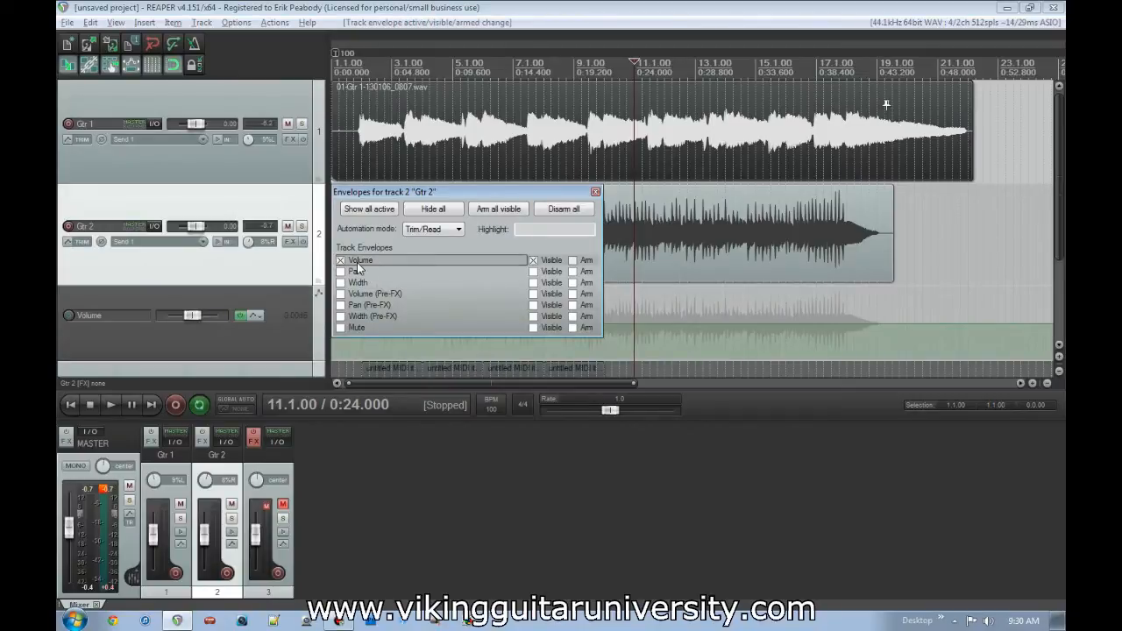
left_click(351, 260)
left_click(604, 189)
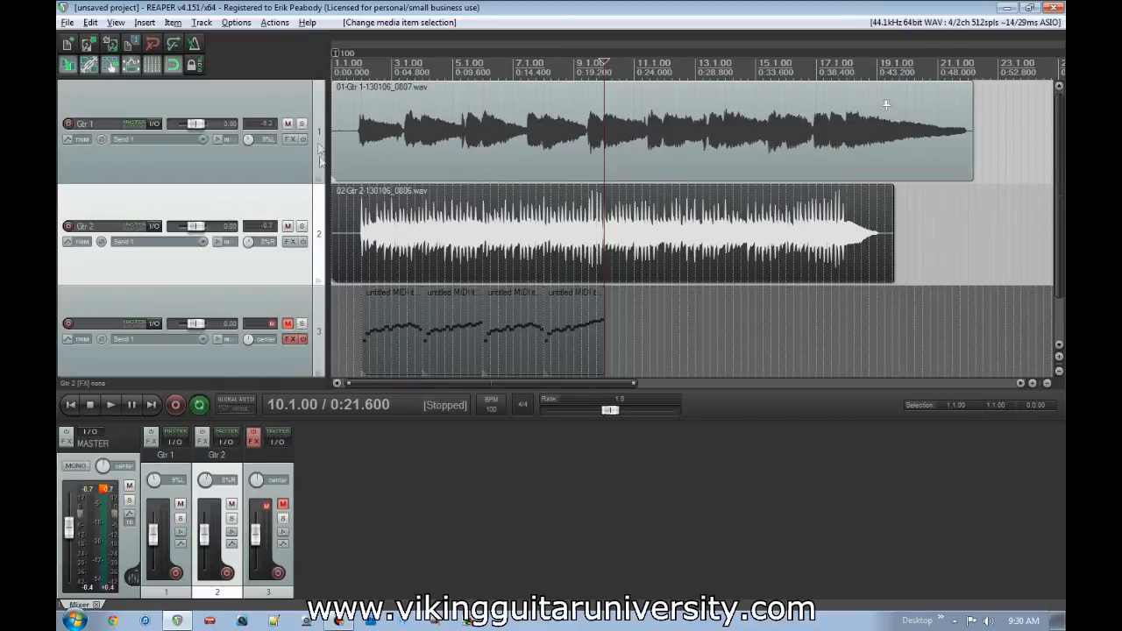
- Mute Gtr 1 and arm Gtr 2 for recording with the edit cursor placed at 1.4.00
left_click(288, 124)
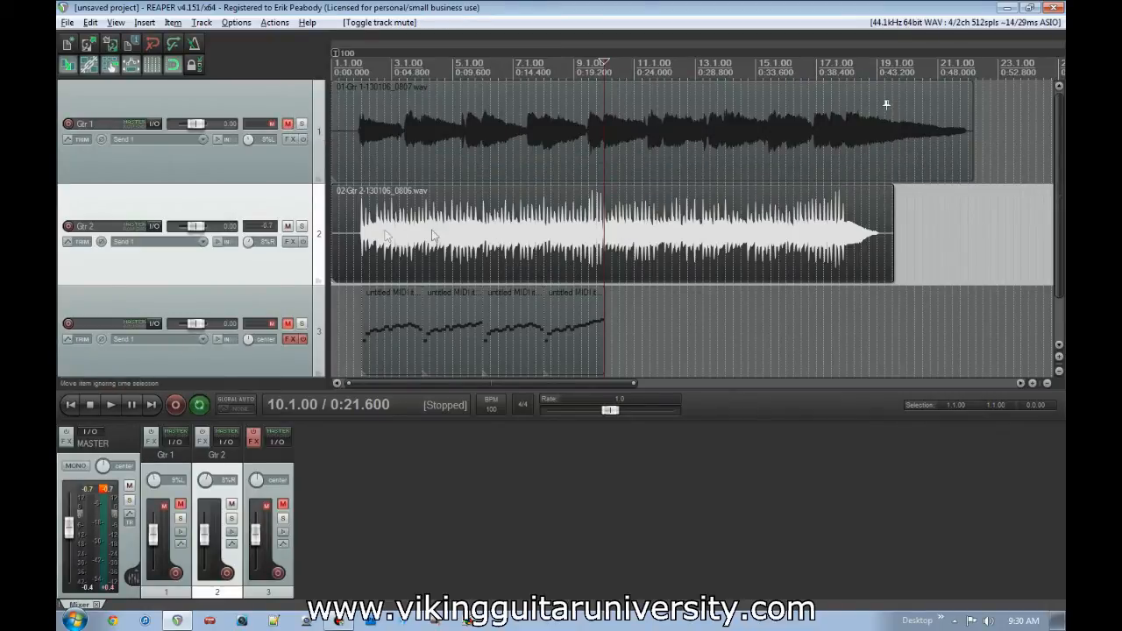
left_click(358, 238)
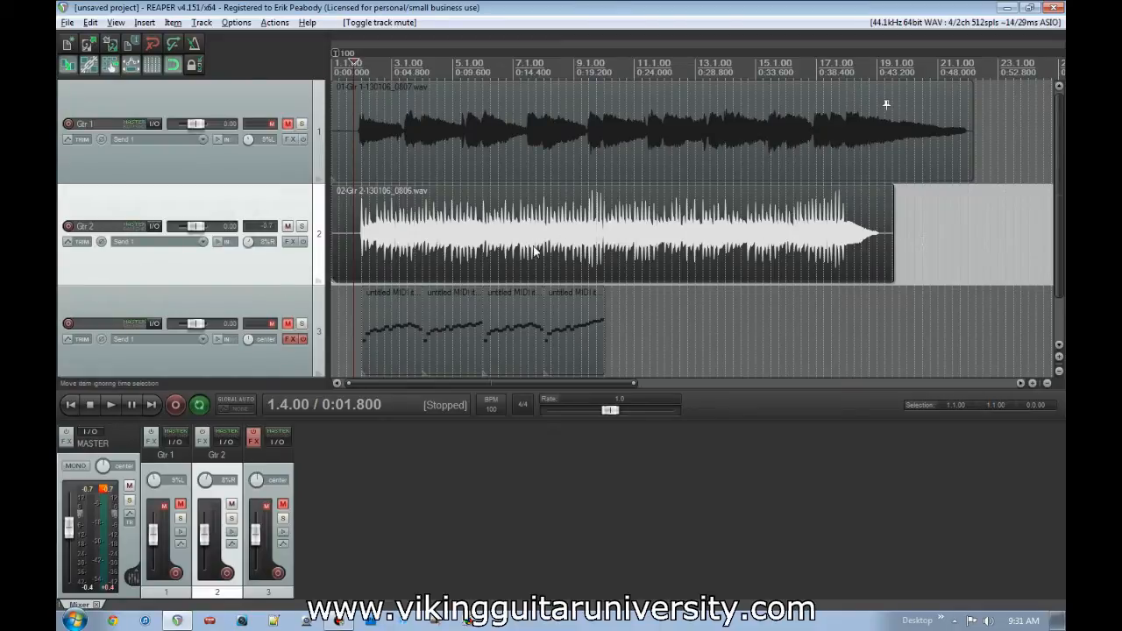
left_click(67, 226)
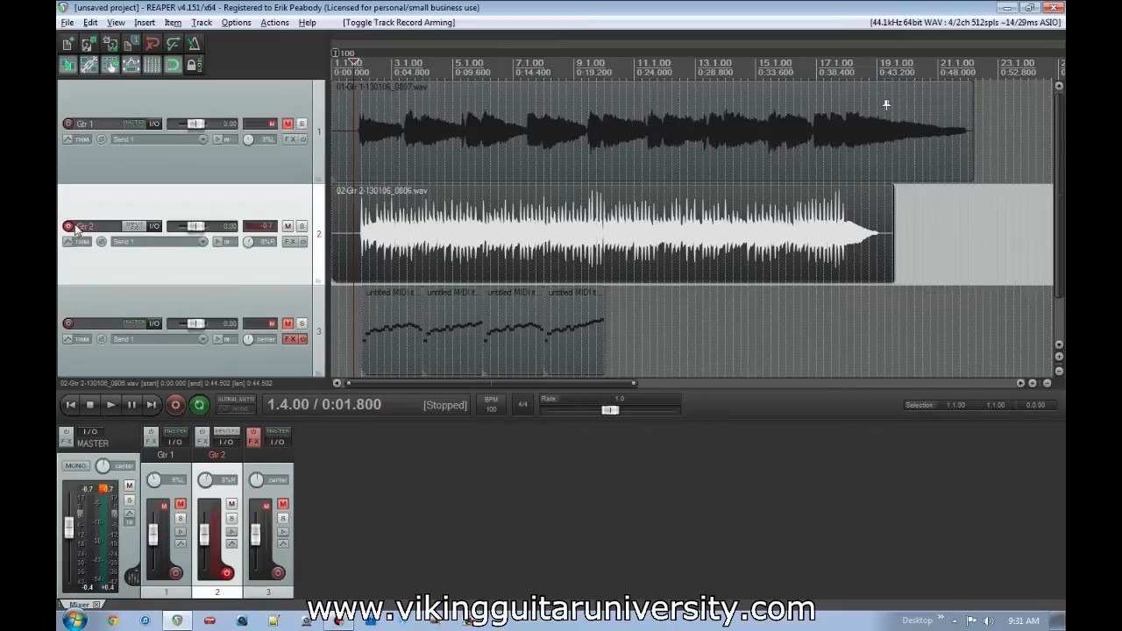
- Record a short second take on Gtr 2 from 1.4.00 to about 2.4.72 and save the recorded file
left_click(176, 405)
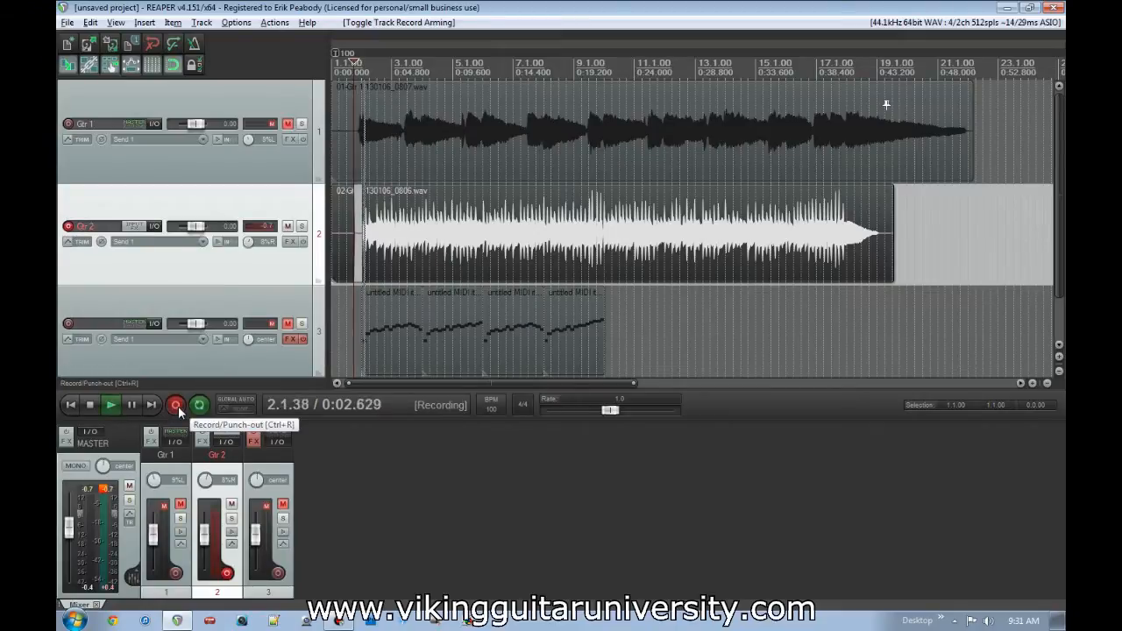
left_click(91, 406)
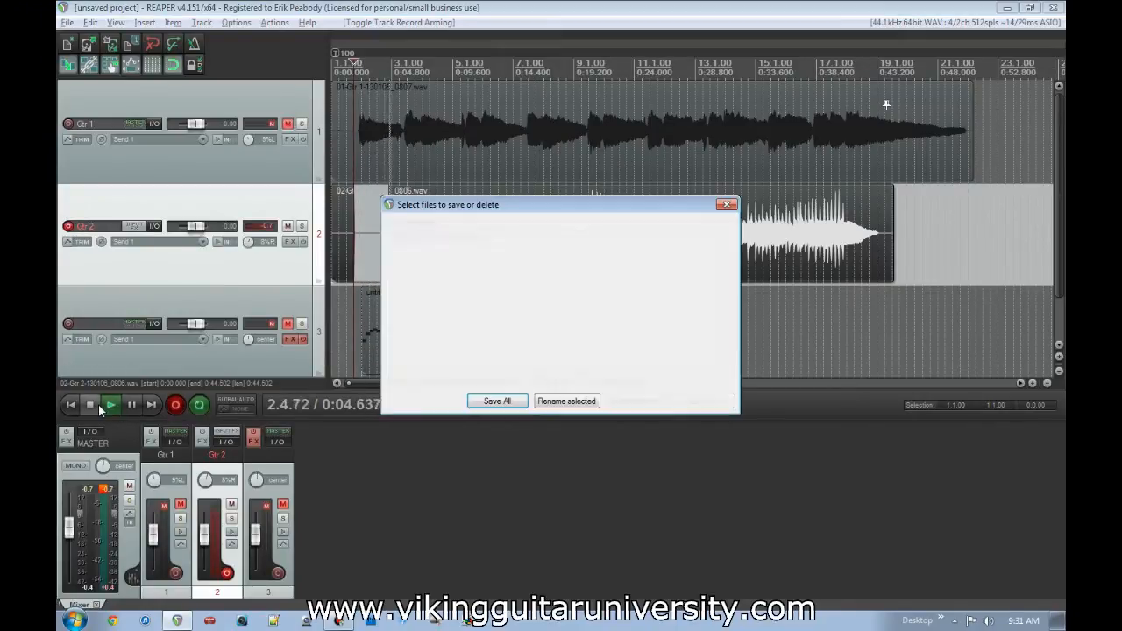
left_click(506, 404)
- Switch the active take of the re-recorded Gtr 2 section back and forth between take 1 and take 2, comparing it with the neighbouring segments
left_click(375, 262)
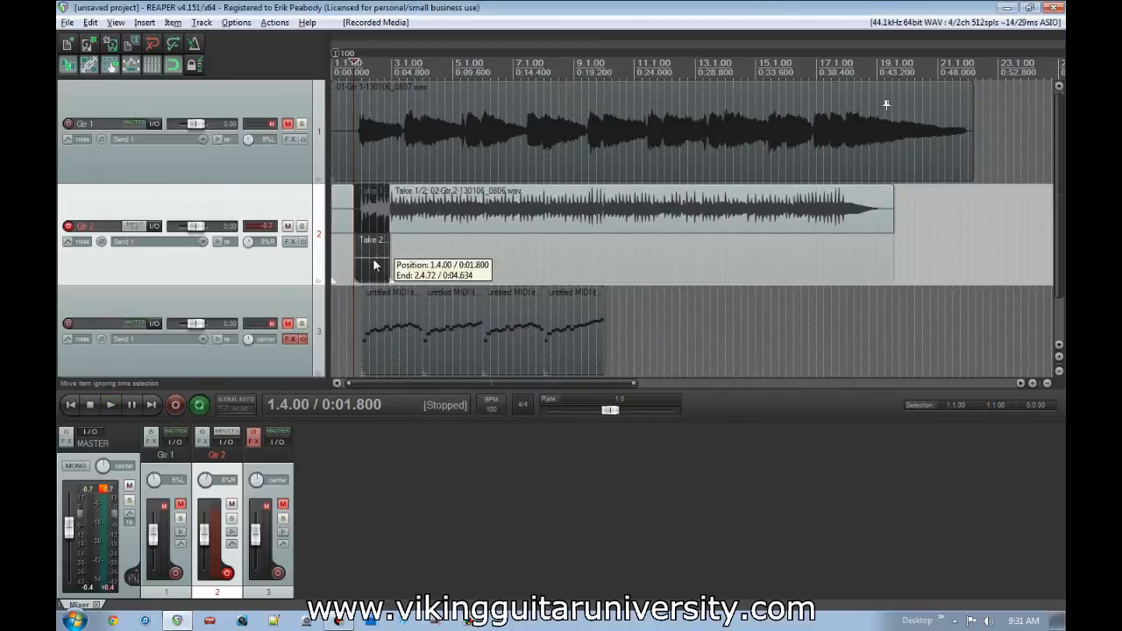
left_click(370, 218)
left_click(366, 256)
left_click(372, 217)
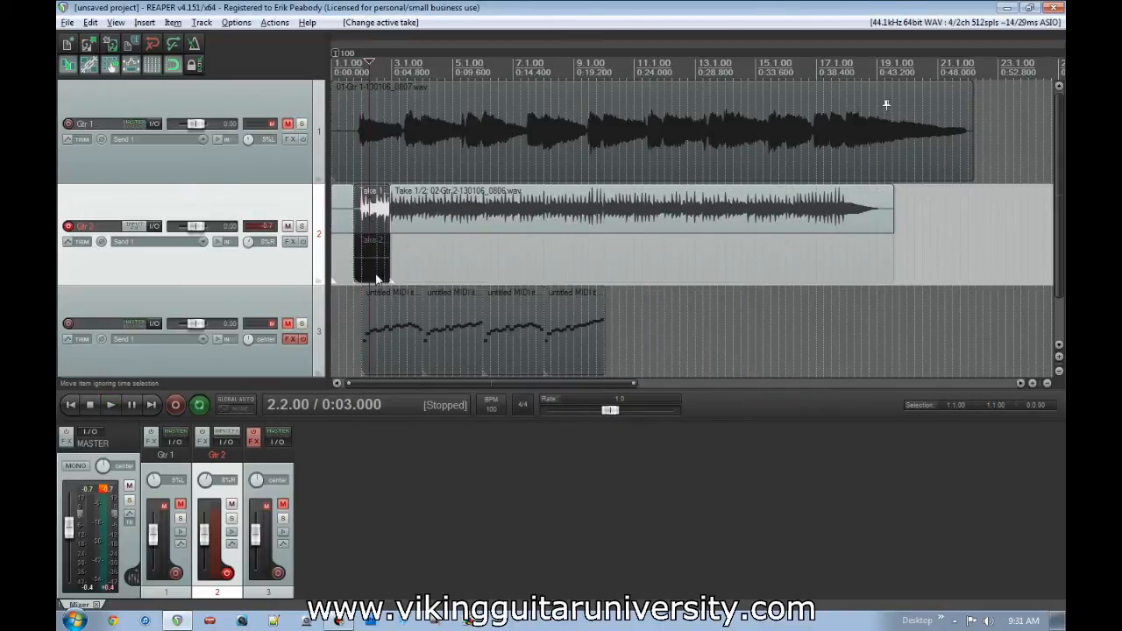
scroll(387, 254, "up", 8)
scroll(559, 254, "down", 2)
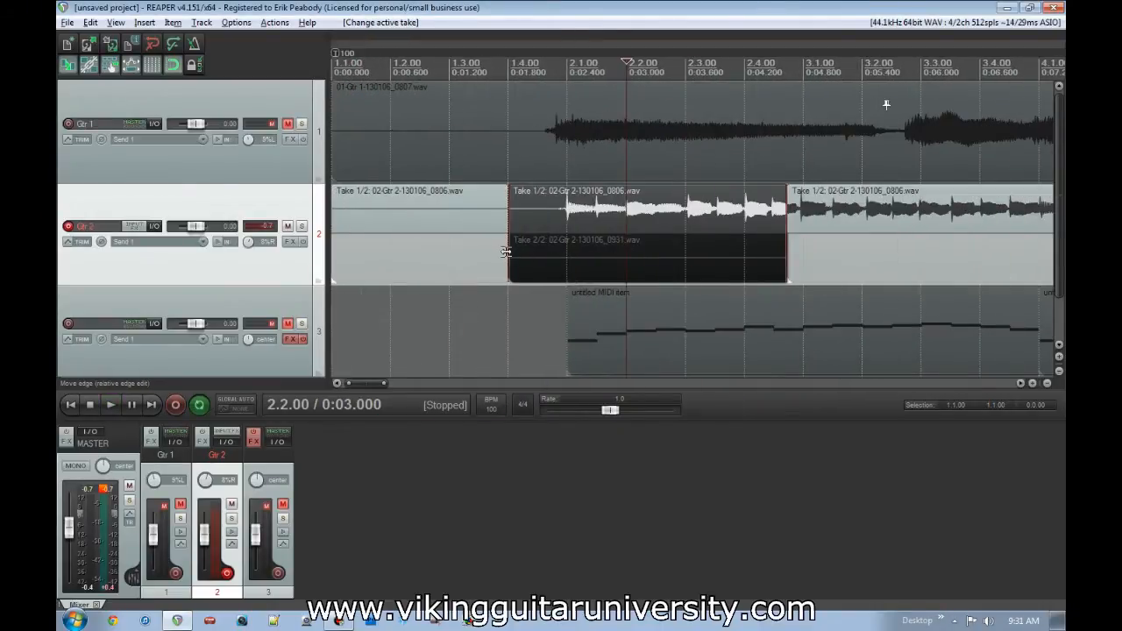
left_click(669, 263)
left_click(676, 225)
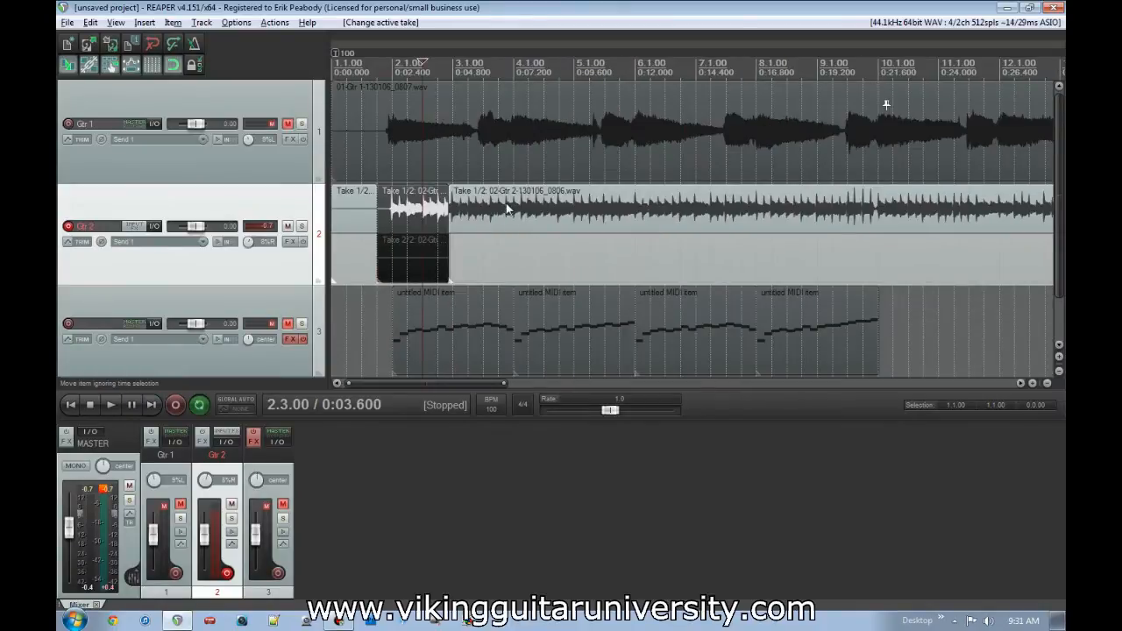
left_click(498, 254)
left_click(415, 223)
left_click(350, 212)
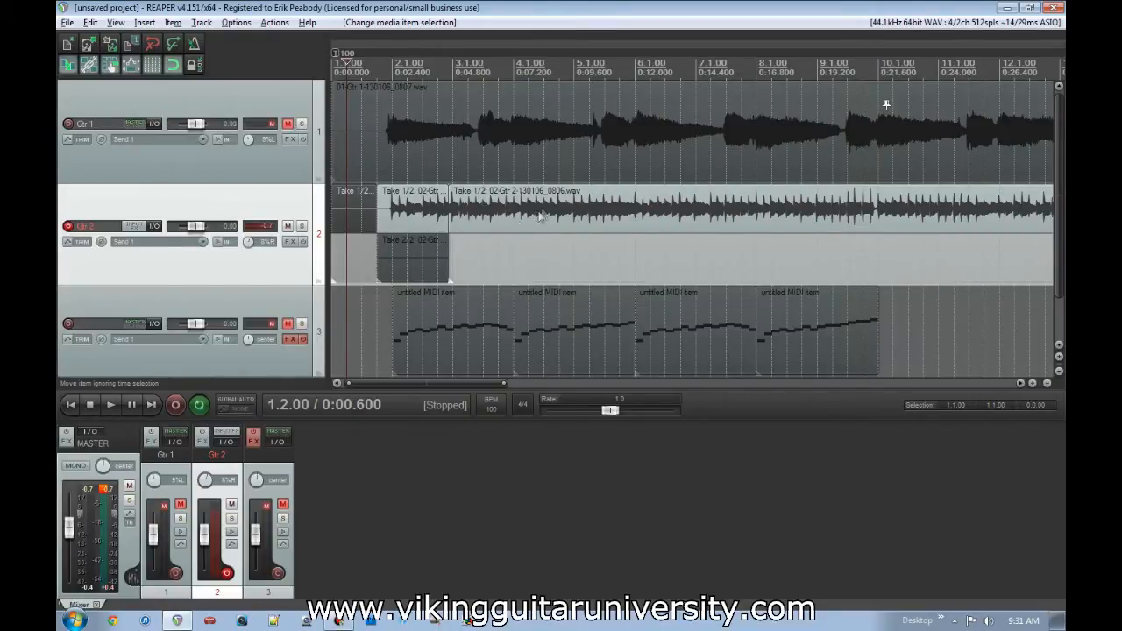
left_click(411, 254)
- Undo the take changes and the short recording on Gtr 2
key("ctrl+z")
key("ctrl+z")
key("ctrl+z")
key("ctrl+z")
key("ctrl+z")
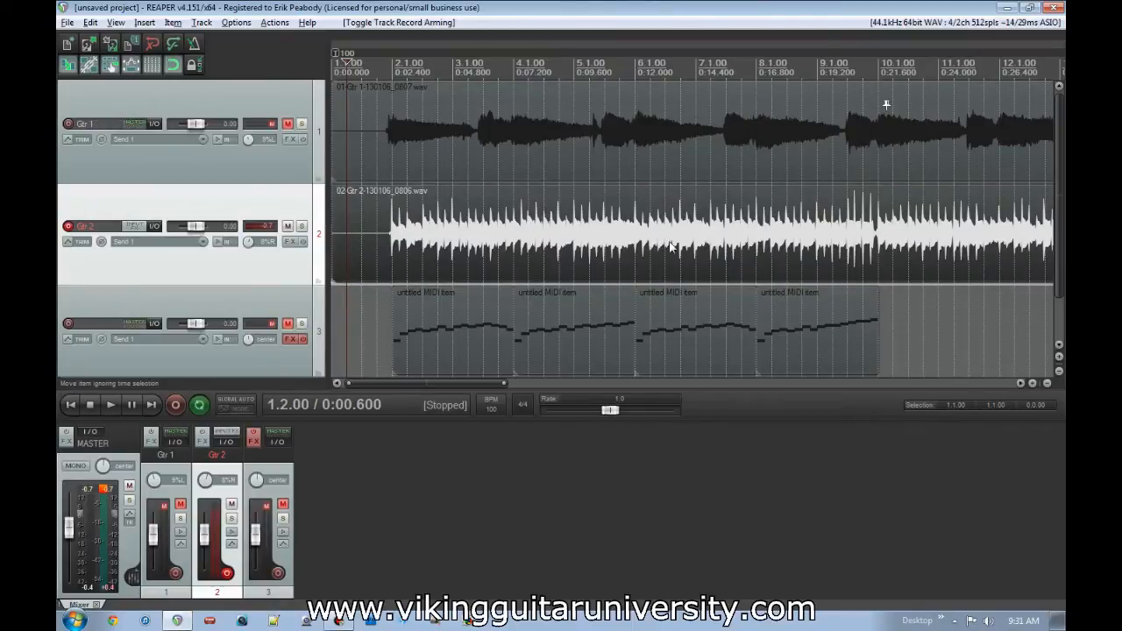
- Split the Gtr 2 audio item at 10.1.00
left_click(880, 256)
key("s")
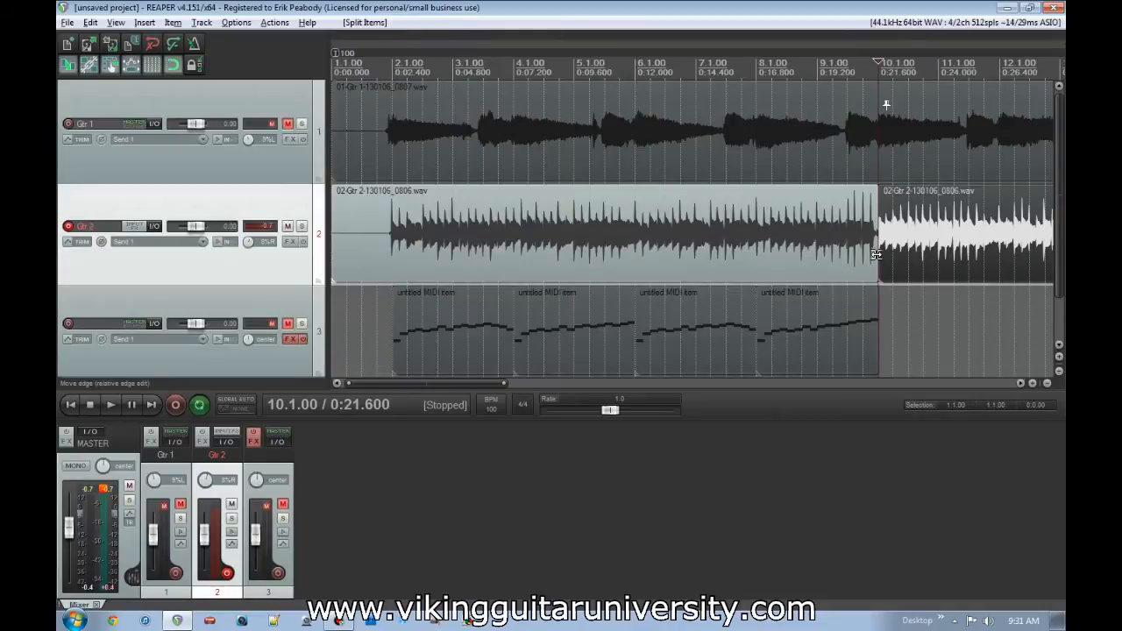
scroll(911, 256, "down", 3)
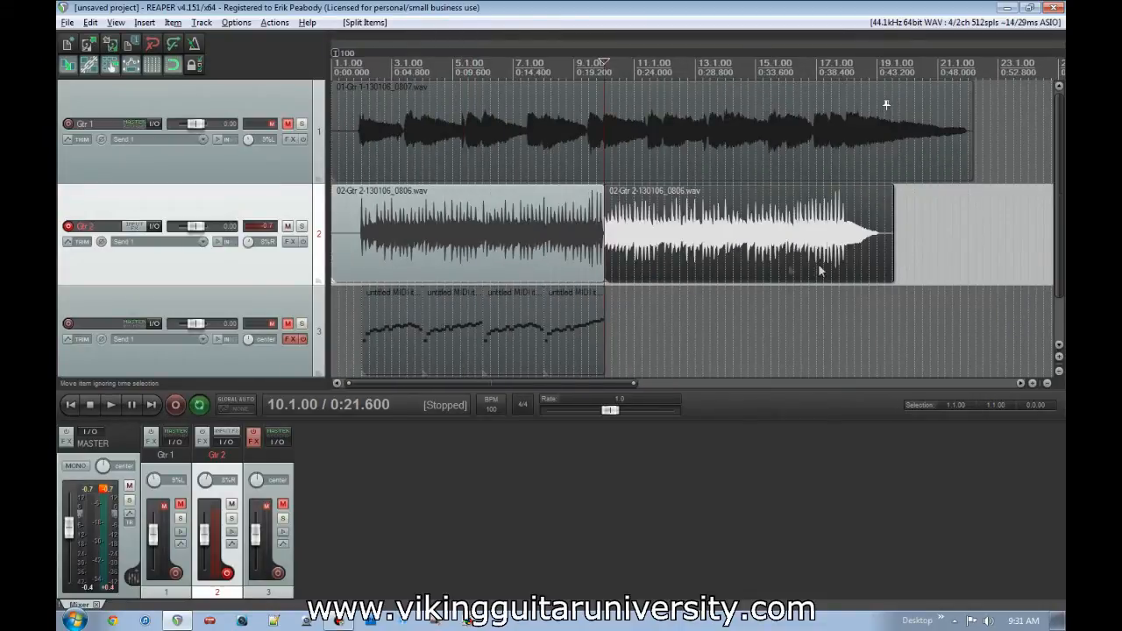
- Select the two Gtr 2 halves in turn and try adjusting the item volume of the first half
left_click(536, 243)
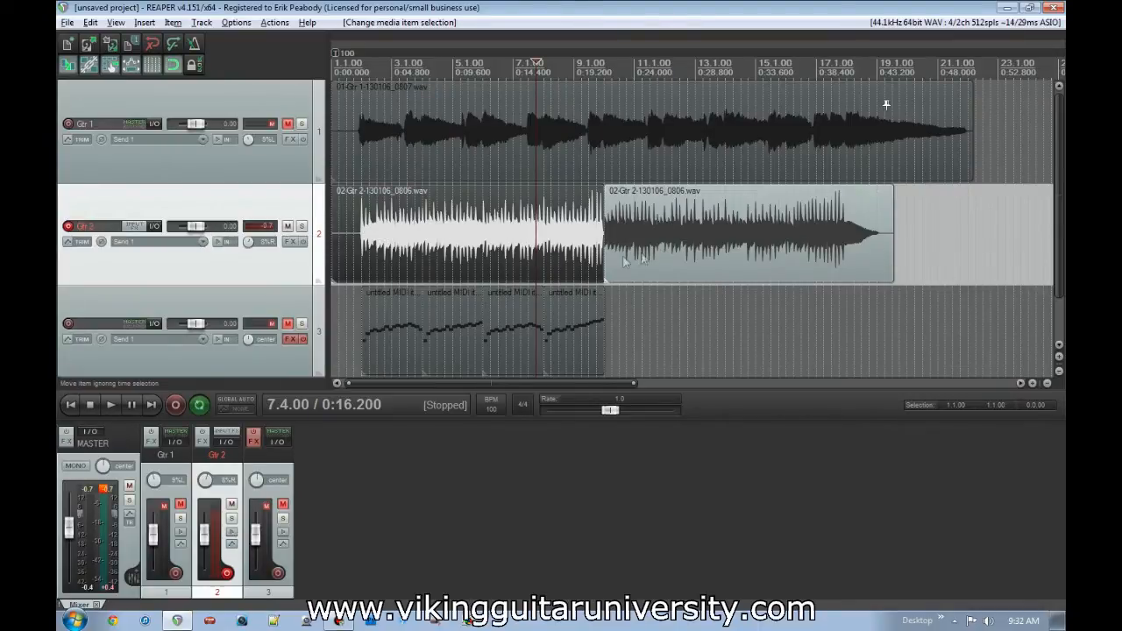
left_click(653, 232)
left_click(528, 235)
left_click(643, 239)
left_click(583, 221)
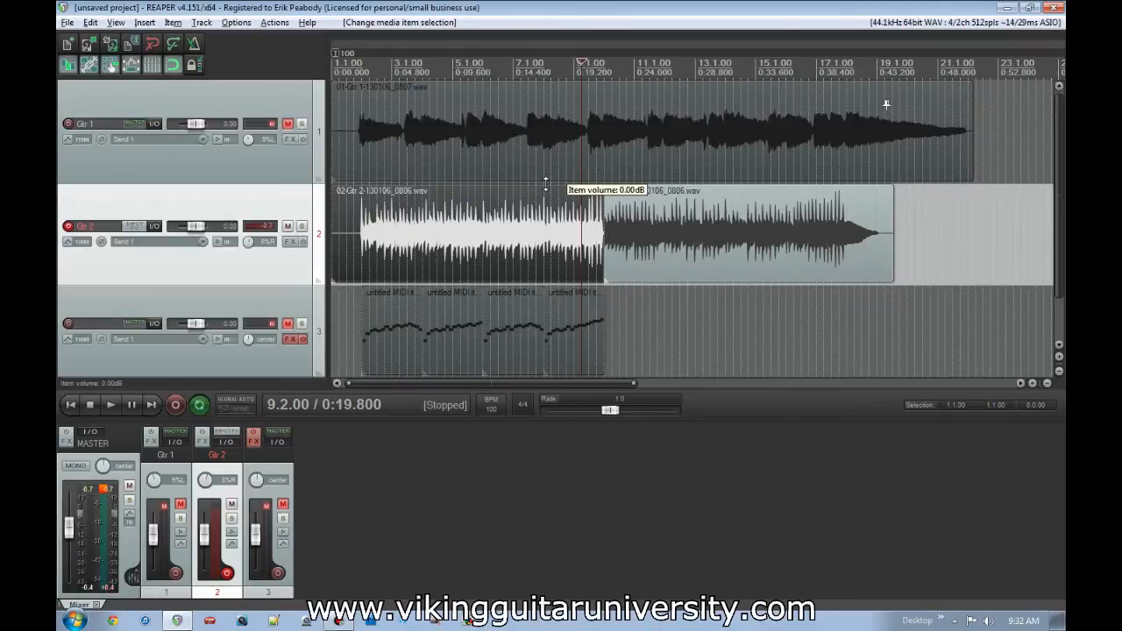
mouse_move(546, 184)
left_mouse_down()
mouse_move(553, 250)
mouse_move(559, 183)
left_mouse_up()
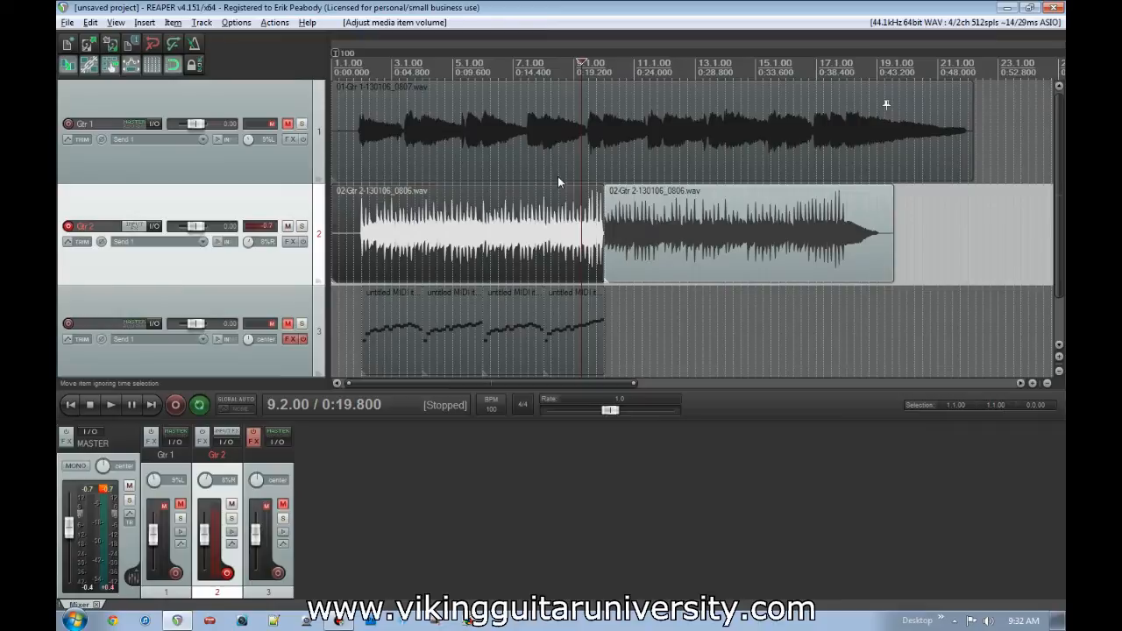
- Locate the loud note at 2.4.00 in the first Gtr 2 segment and split the item just before it
left_click(484, 249)
scroll(501, 259, "up", 10)
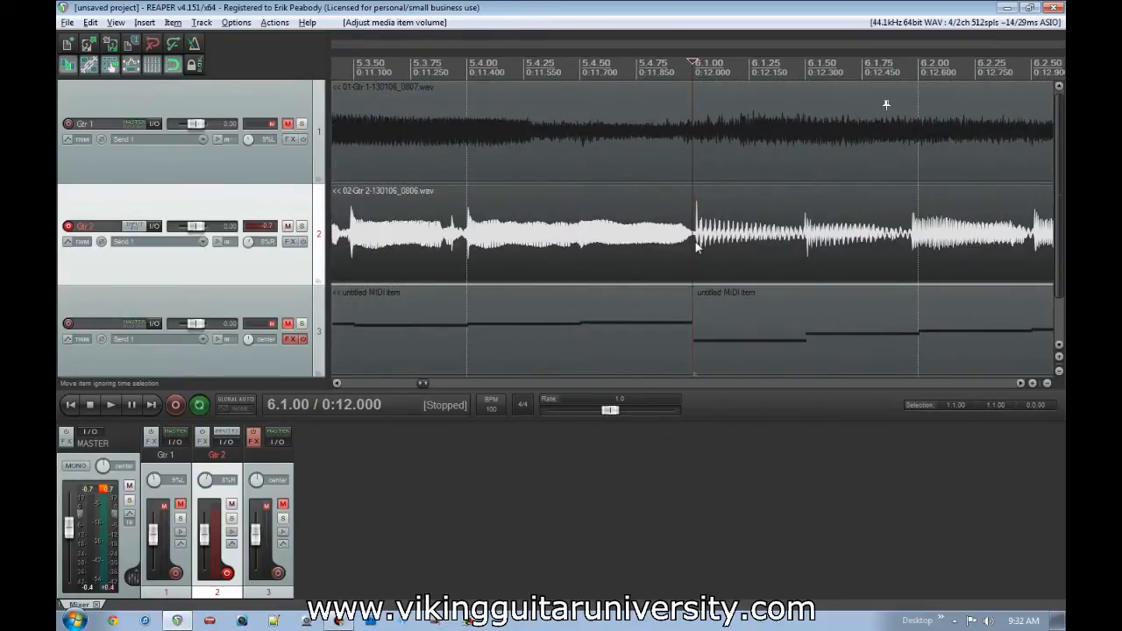
key("Home")
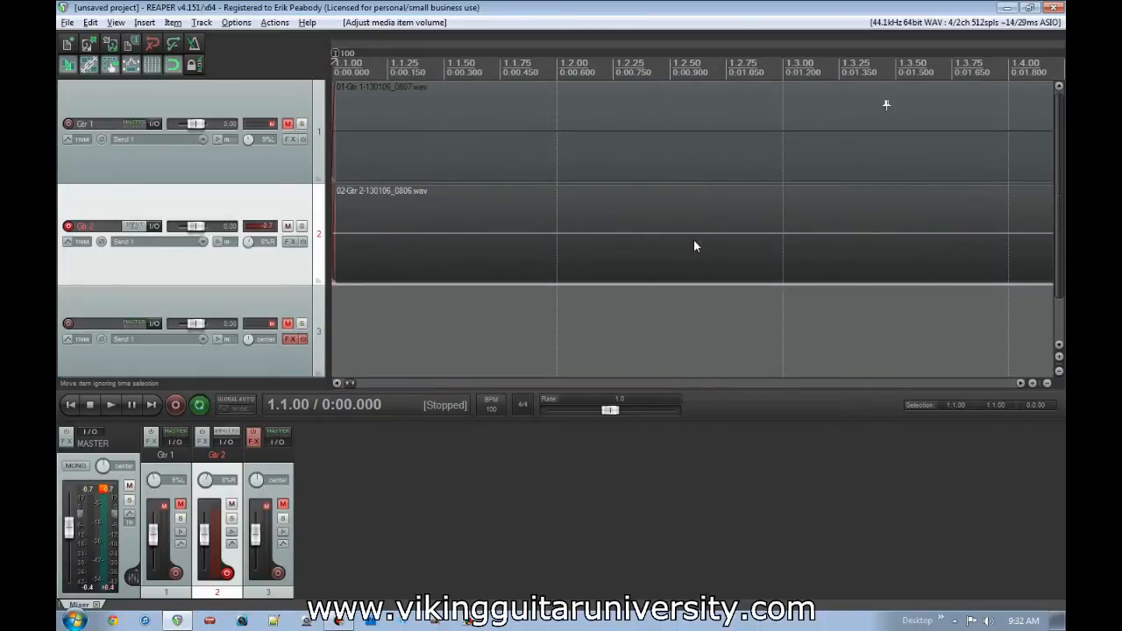
scroll(695, 241, "down", 7)
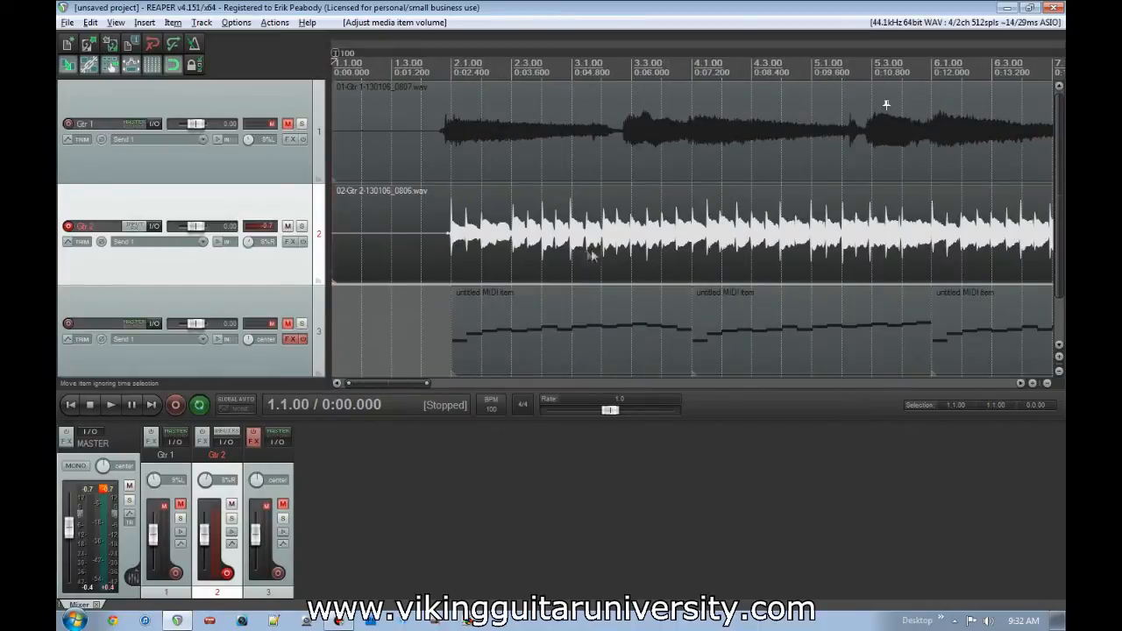
left_click(542, 254)
scroll(594, 257, "up", 8)
scroll(633, 259, "down", 6)
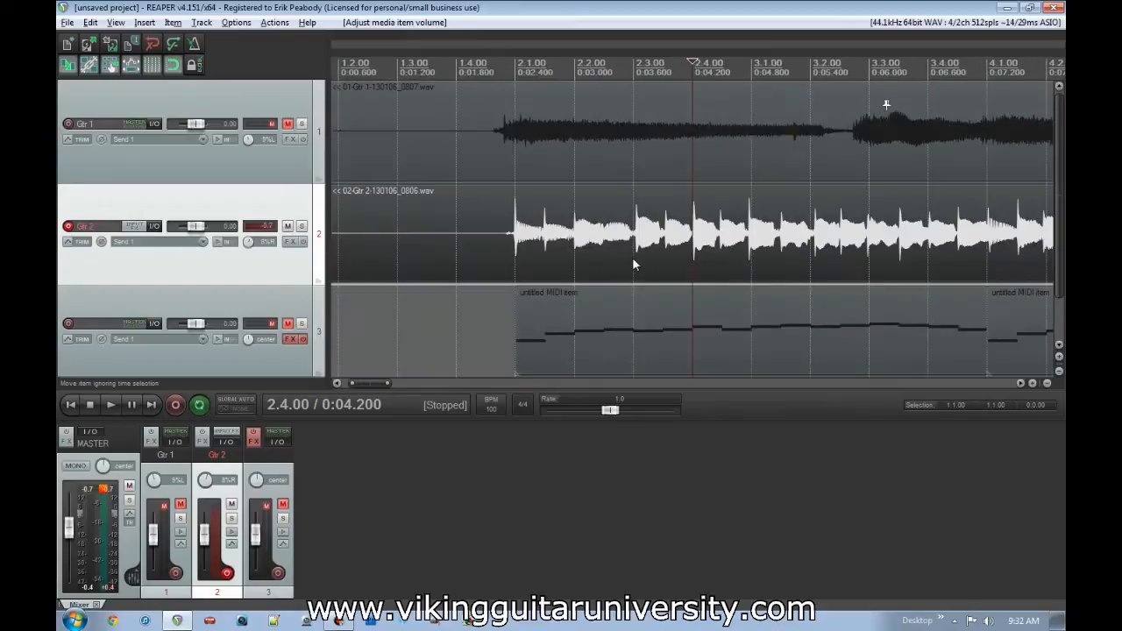
scroll(701, 254, "up", 4)
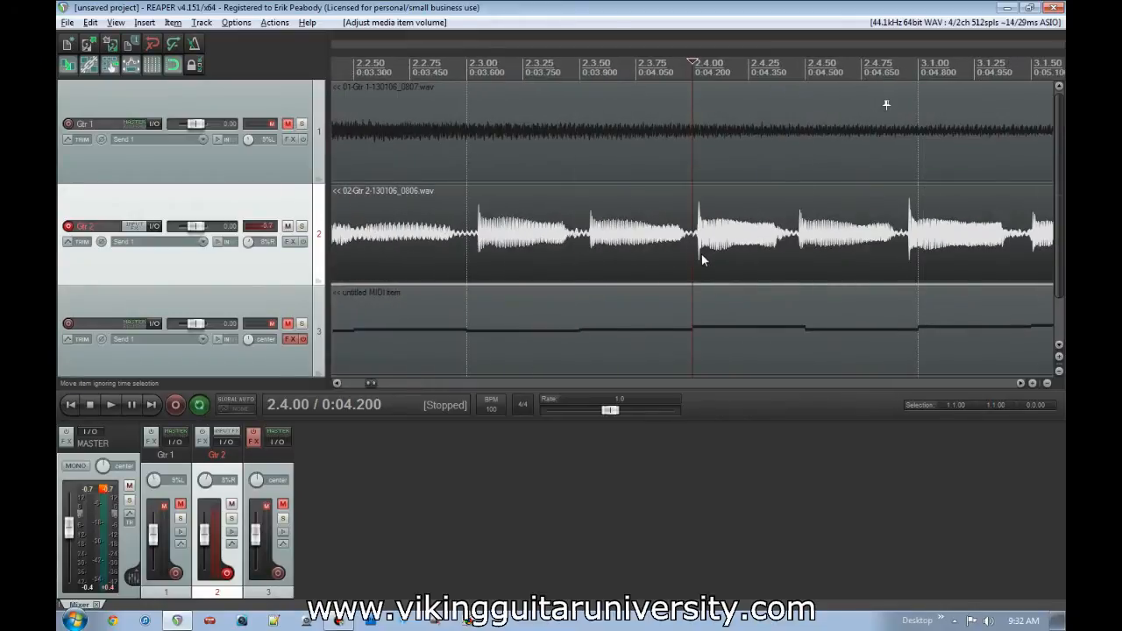
scroll(706, 256, "up", 2)
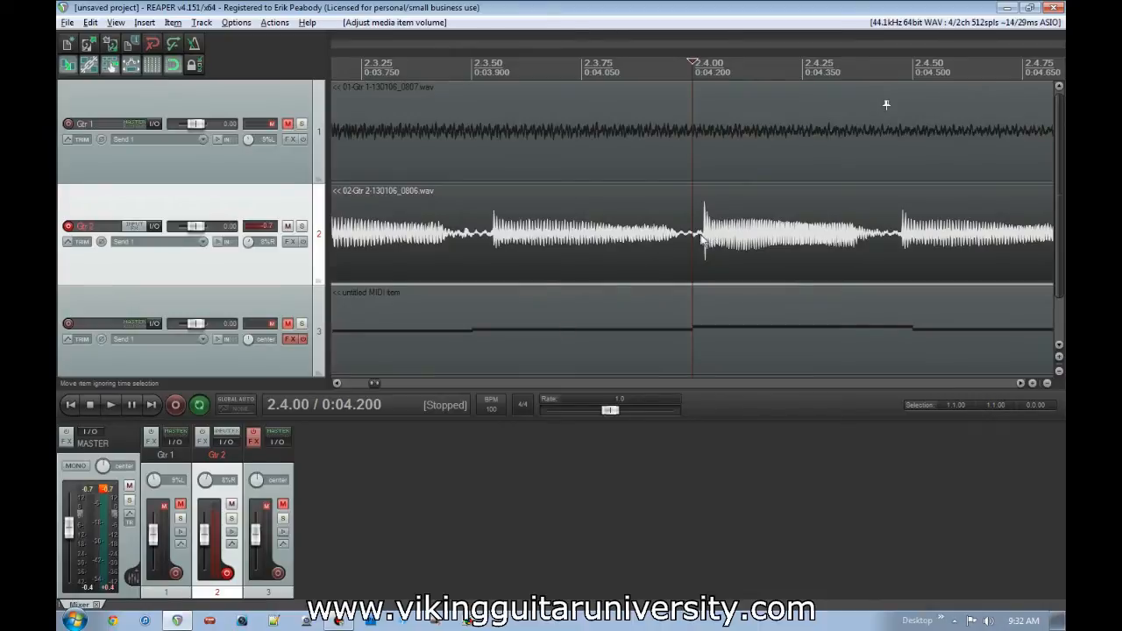
key("s")
- Turn off snapping and split the Gtr 2 item at the end of that note, at about 2.4.45
key("alt+s")
left_click(893, 262)
key("s")
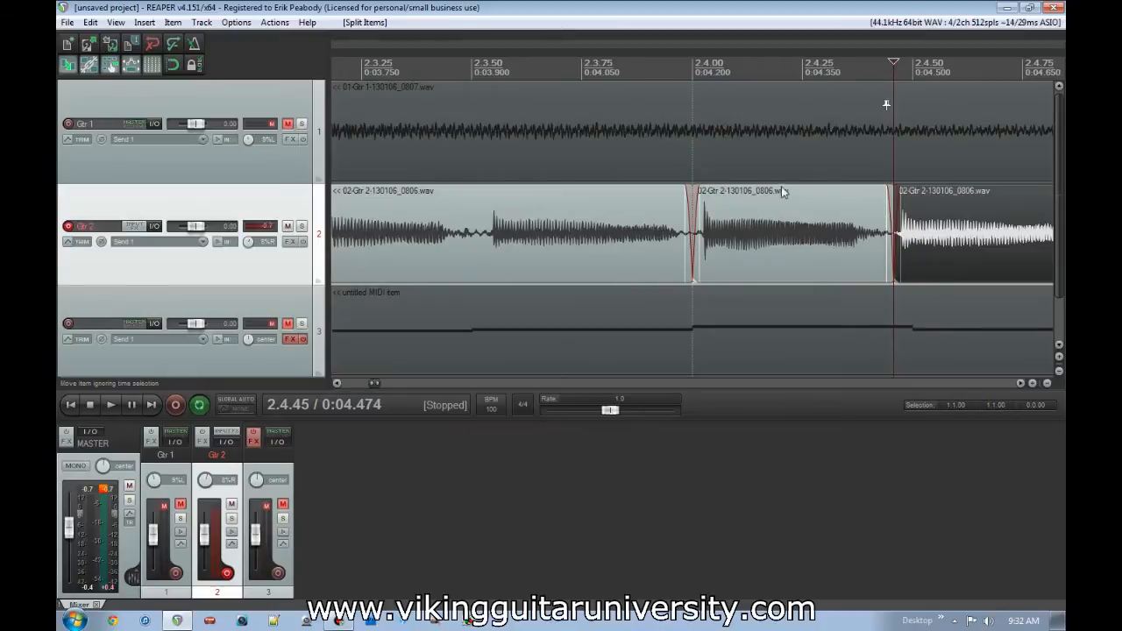
- Try lowering the isolated note segment's item volume to about -3.25 dB, and bring it back to its original level
left_click_drag(783, 192, 785, 221)
scroll(787, 233, "down", 6)
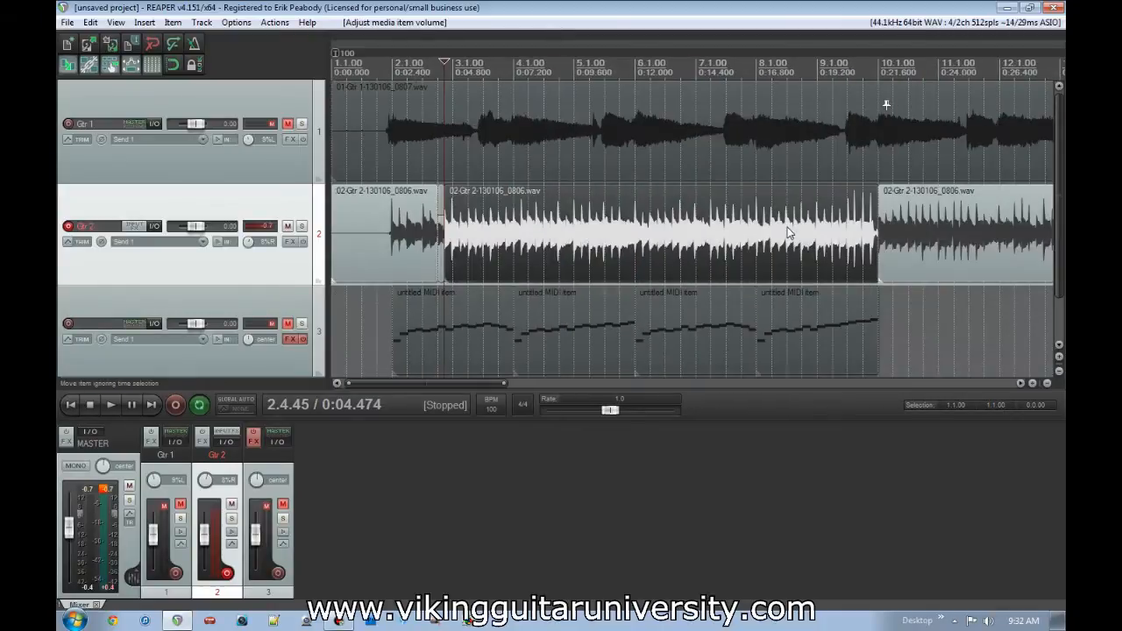
scroll(778, 238, "up", 8)
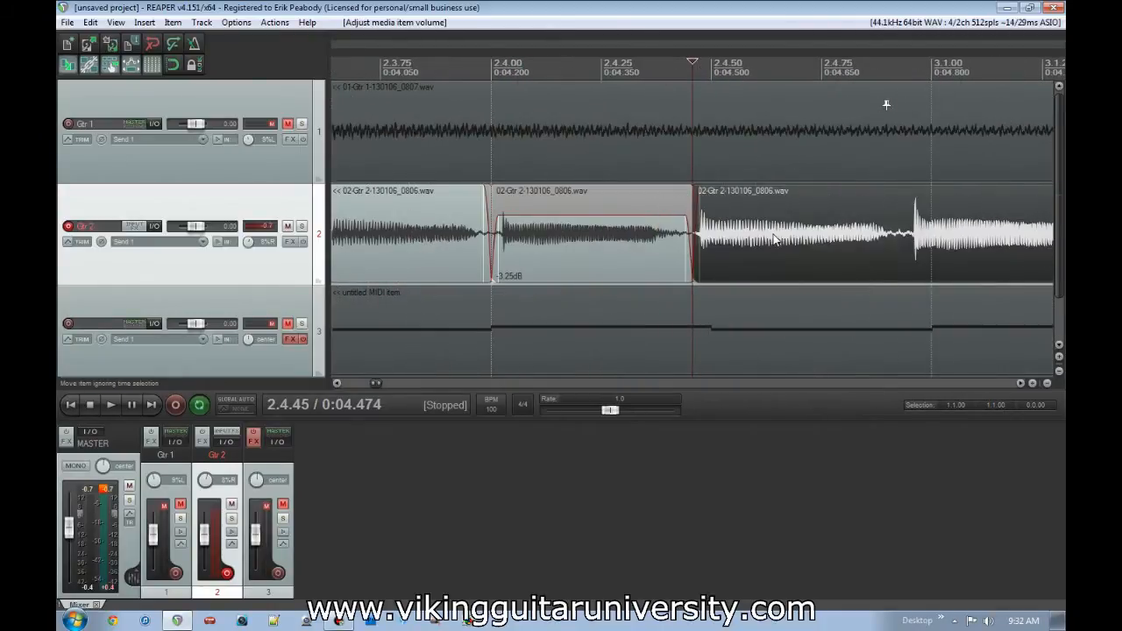
left_click_drag(619, 213, 628, 192)
scroll(628, 192, "down", 3)
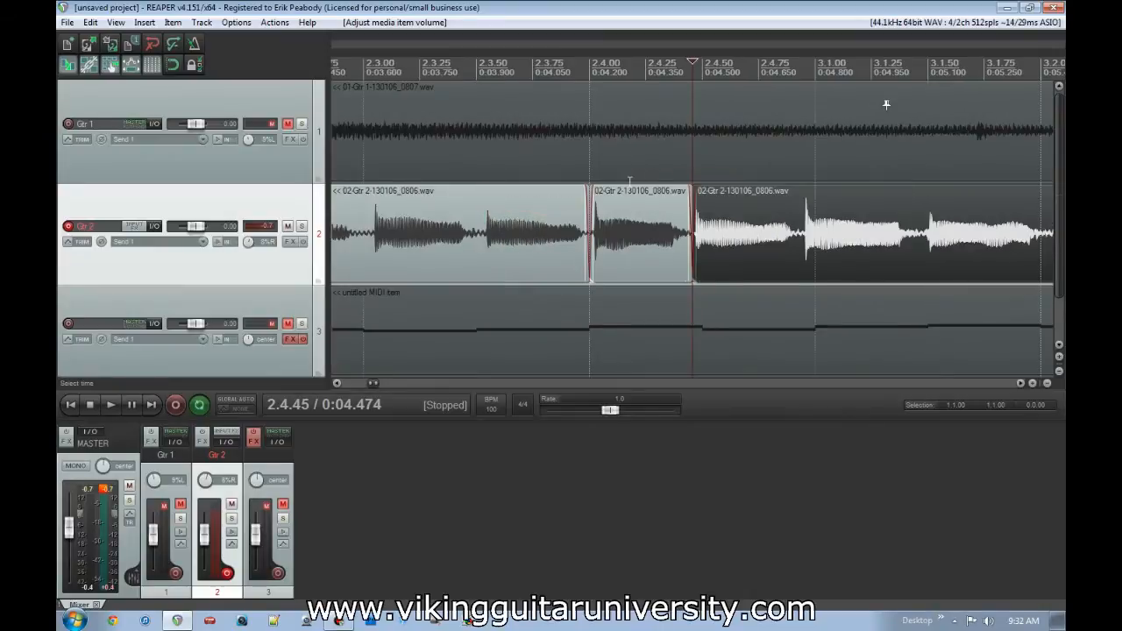
- Play back Gtr 2 from about 2.3.00 to listen through the isolated note
left_click(526, 242)
key("space")
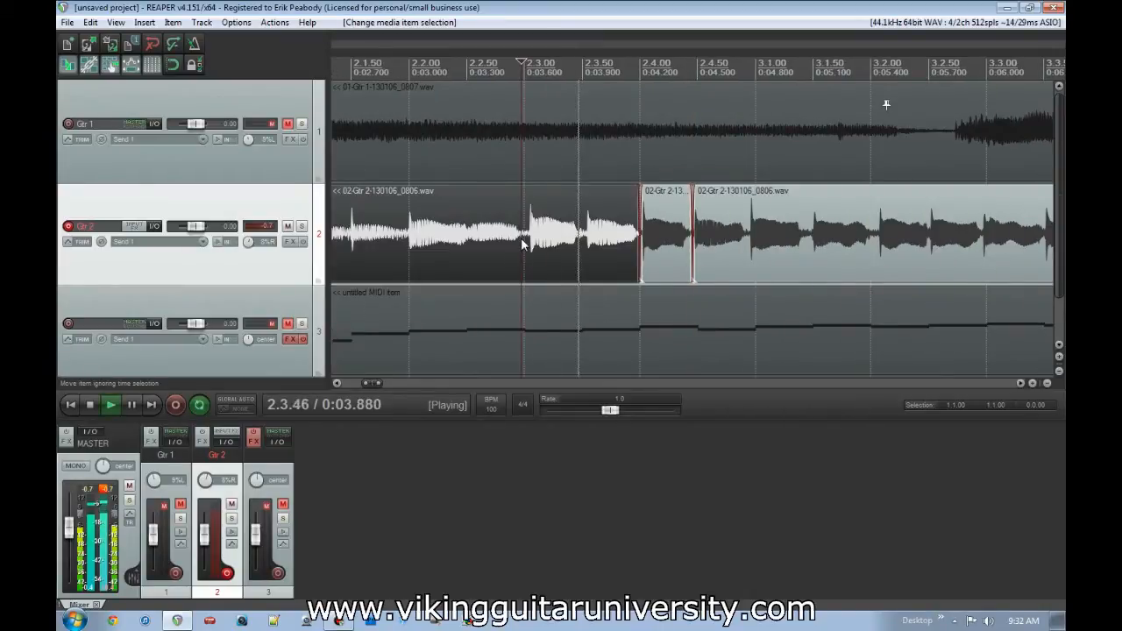
- Try lowering the isolated note segment's item volume to about -7.42 dB and play Gtr 2 through it
key("space")
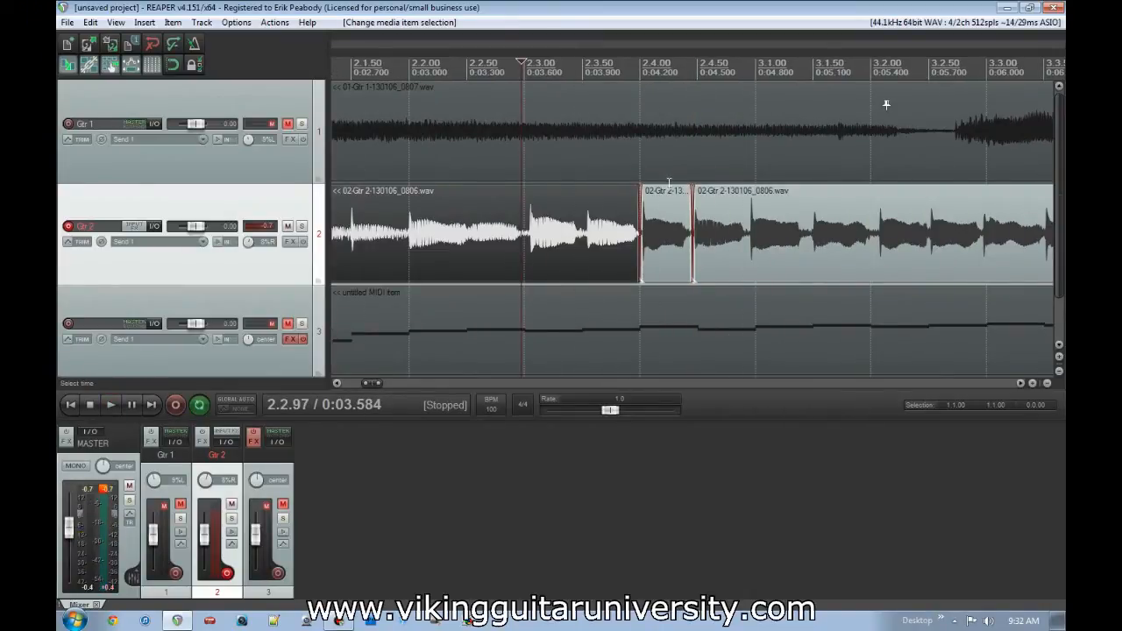
left_click_drag(668, 184, 668, 238)
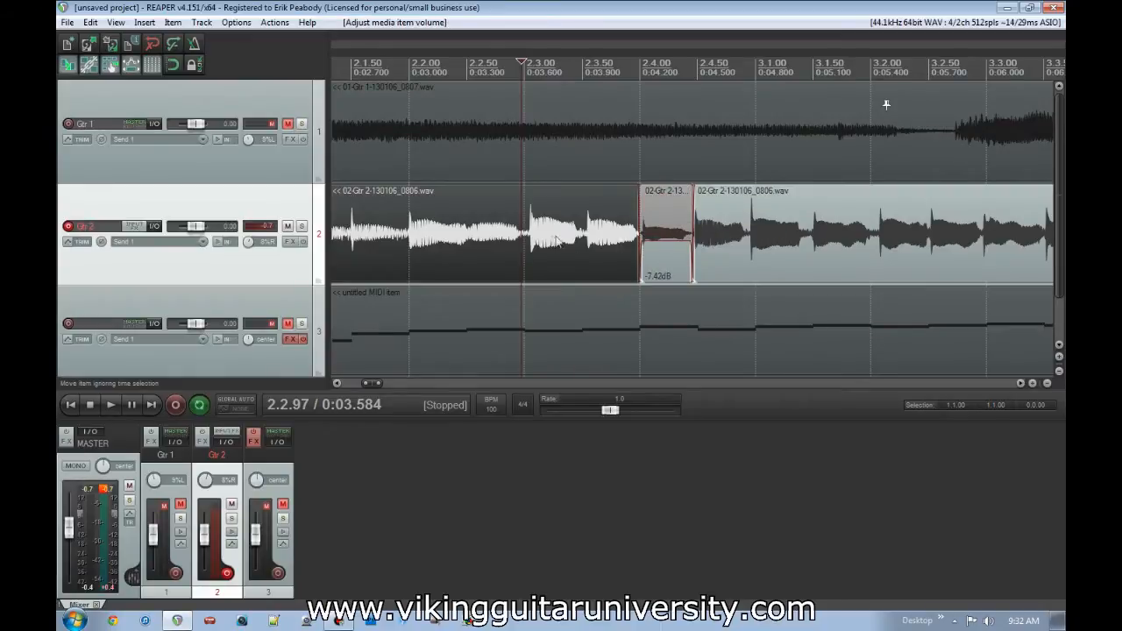
key("space")
key("space")
- Try lowering the isolated note's item volume further to about -11.8 dB and play Gtr 2 from about 2.3.02
left_click(652, 244)
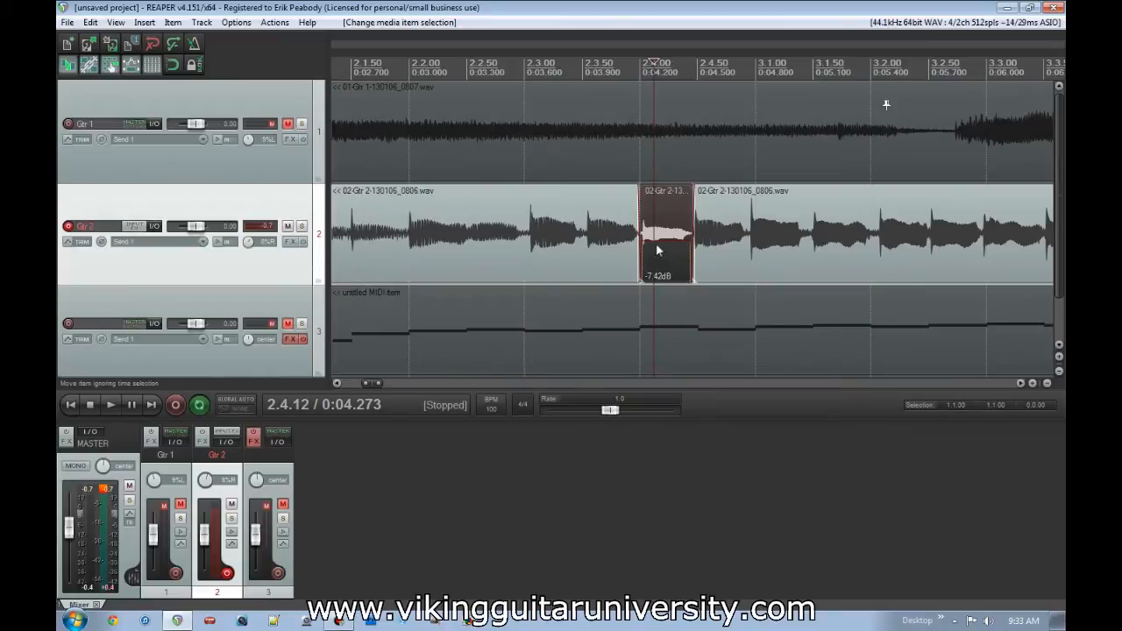
left_click_drag(653, 248, 654, 256)
left_click(528, 249)
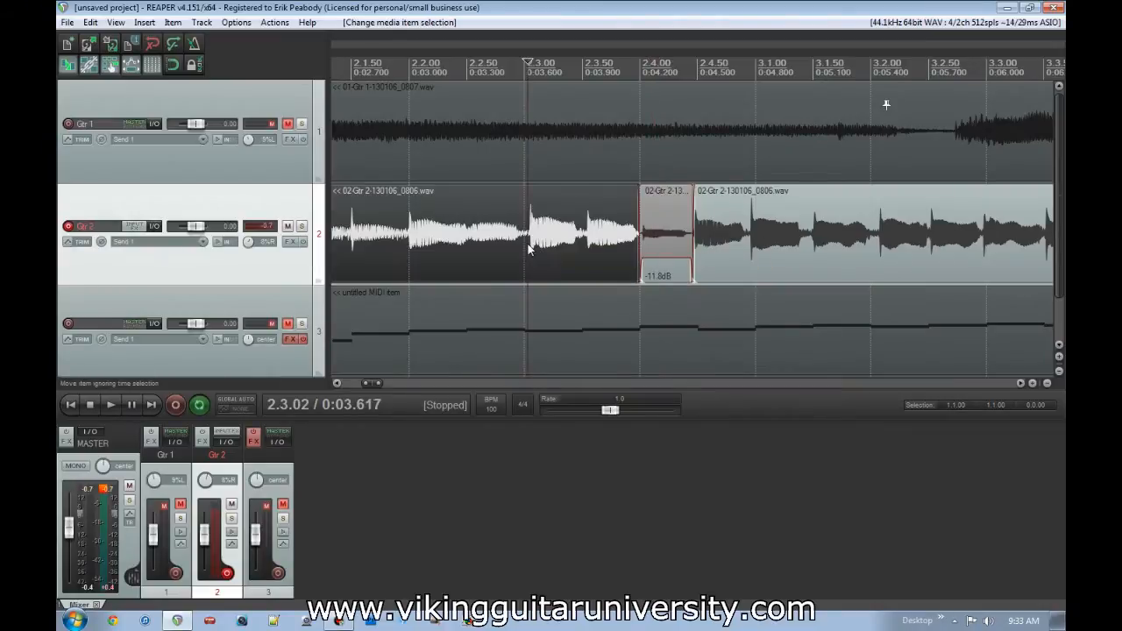
key("space")
key("space")
- Undo the volume changes and both splits around the note at 2.4.00 in the first Gtr 2 segment
key("ctrl+z")
key("ctrl+z")
key("ctrl+z")
key("ctrl+z")
key("ctrl+z")
key("ctrl+z")
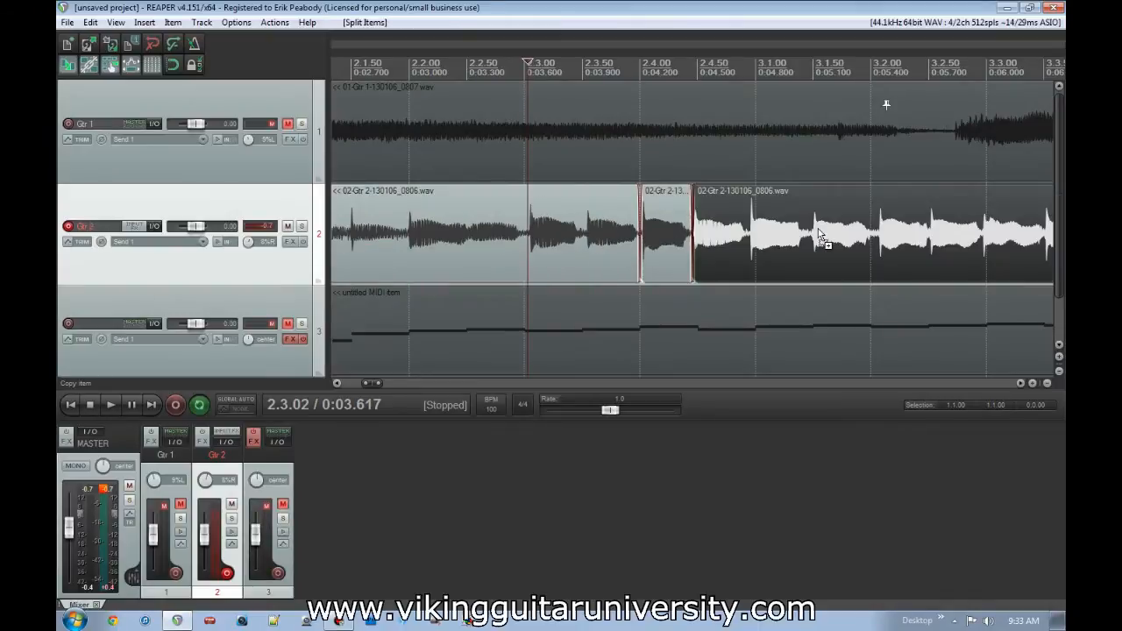
key("ctrl+z")
scroll(818, 228, "down", 3)
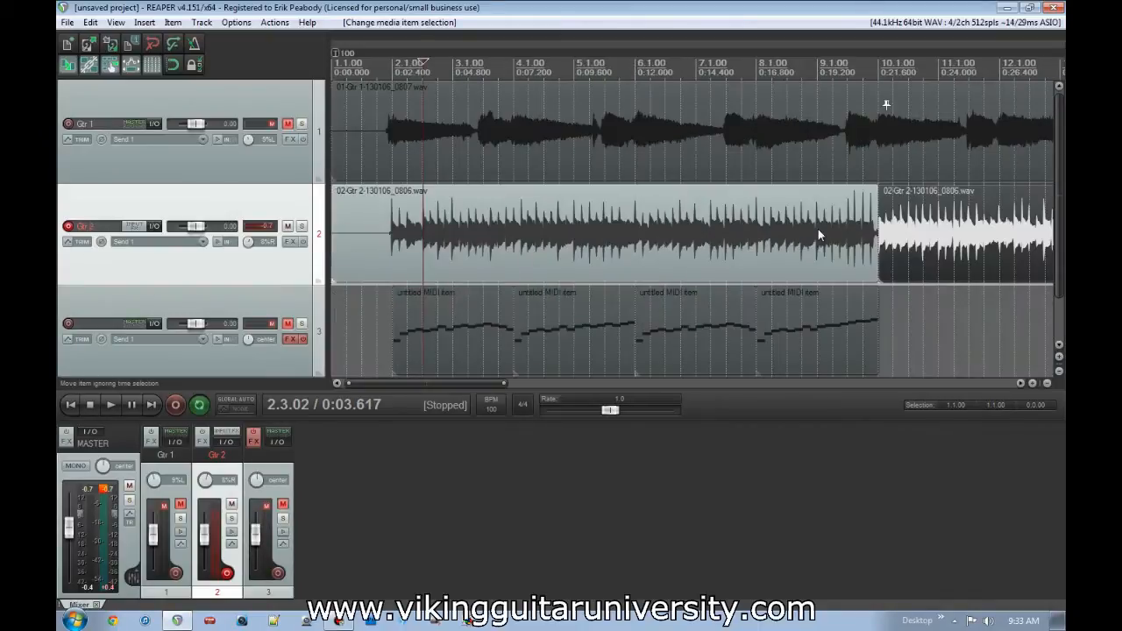
scroll(774, 232, "down", 1)
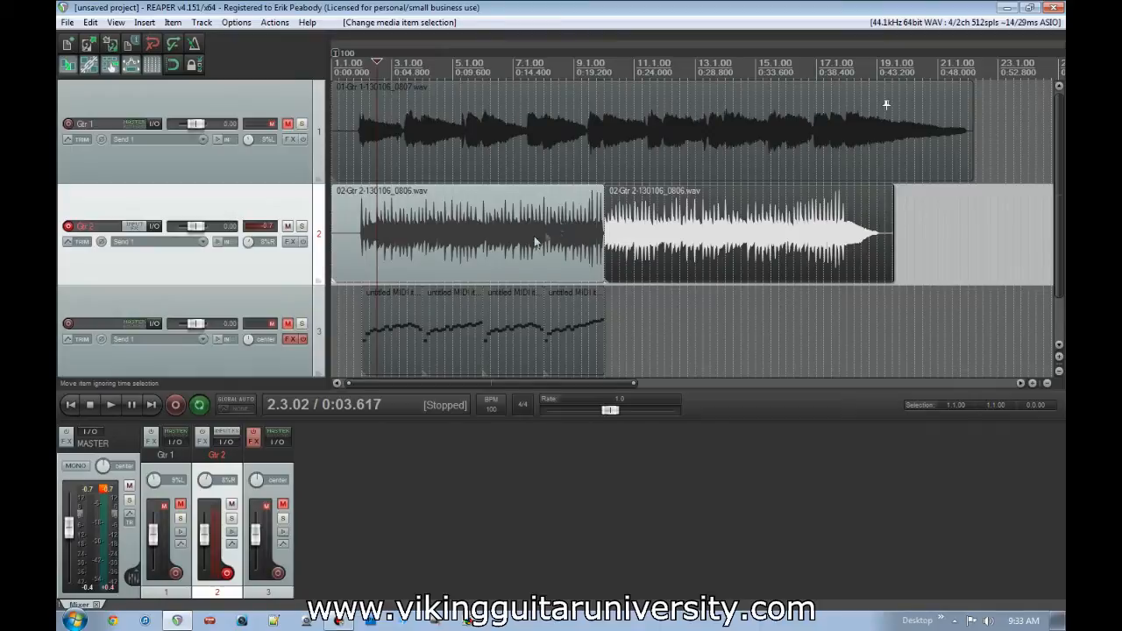
- Find the early note near 6.4.00 in Gtr 2 and split the item around it at 6.3.93 and 6.4.42
scroll(599, 252, "up", 3)
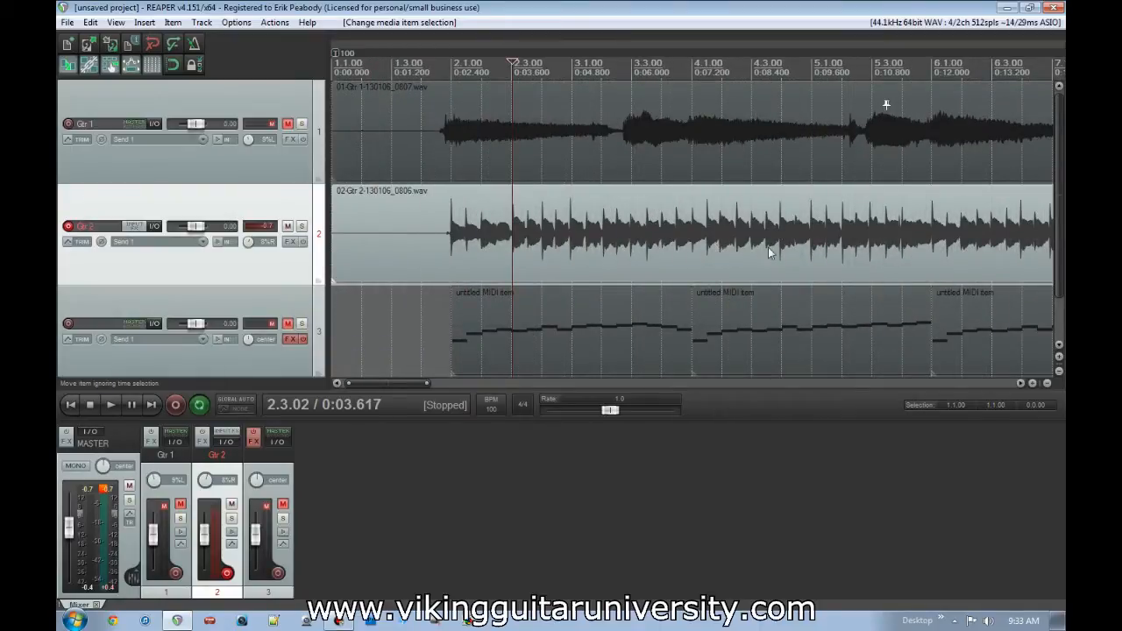
left_click(1030, 266)
scroll(1020, 258, "up", 4)
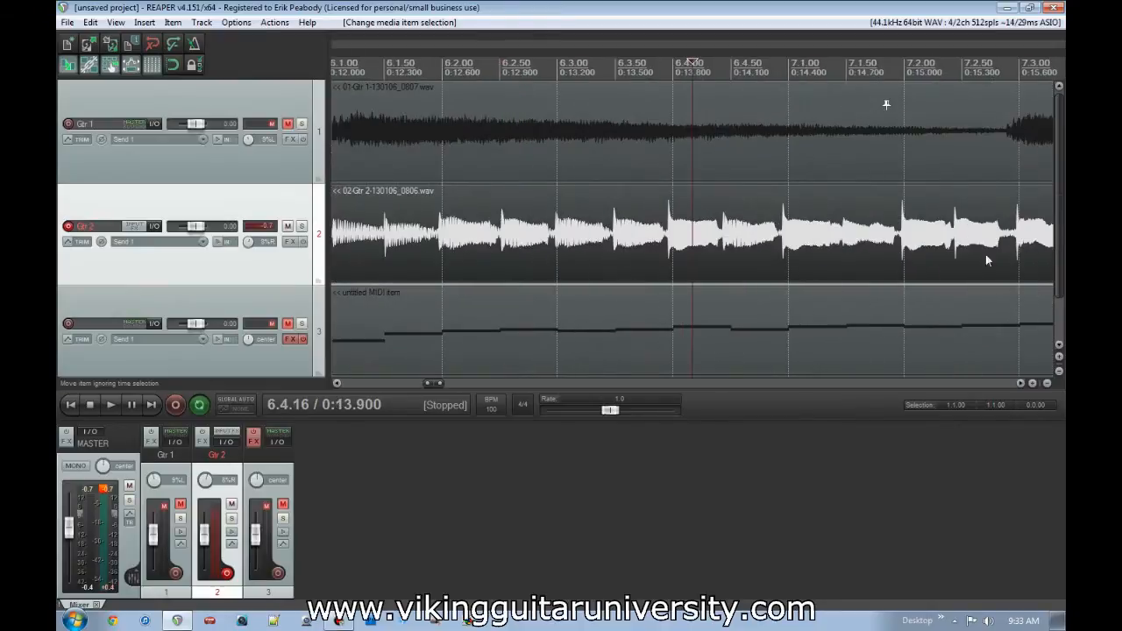
scroll(769, 244, "up", 2)
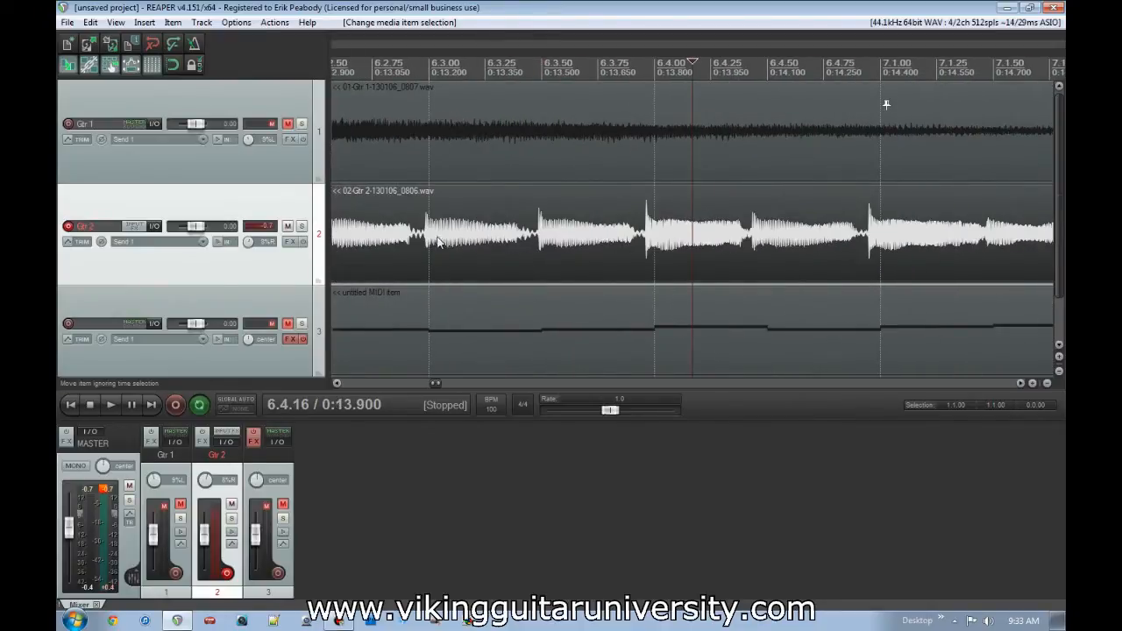
left_click(640, 245)
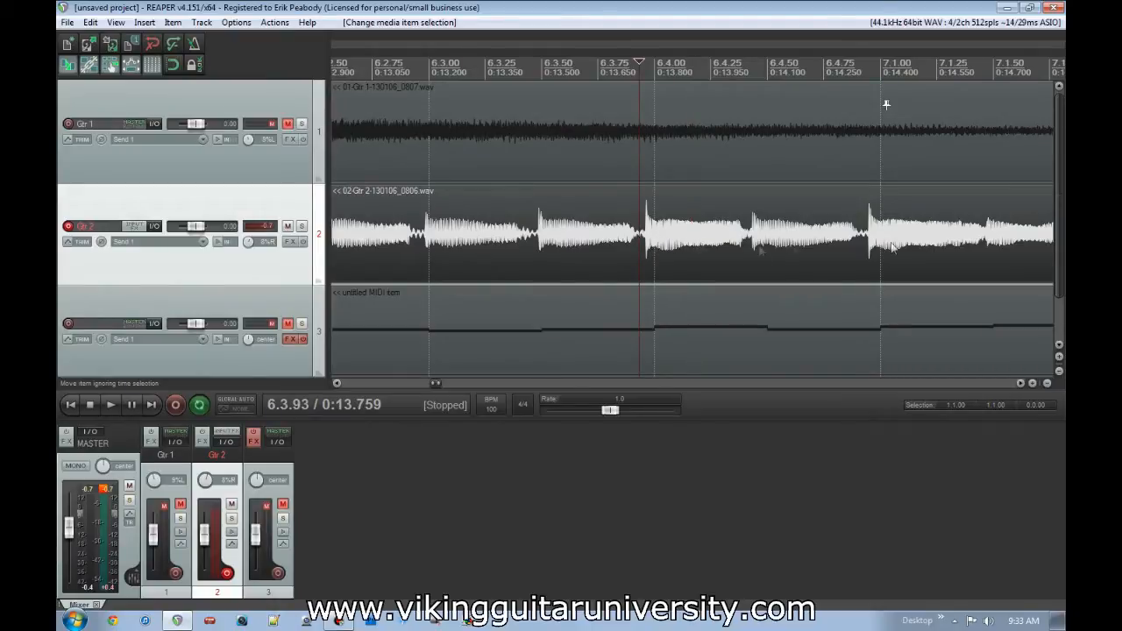
scroll(967, 245, "down", 2)
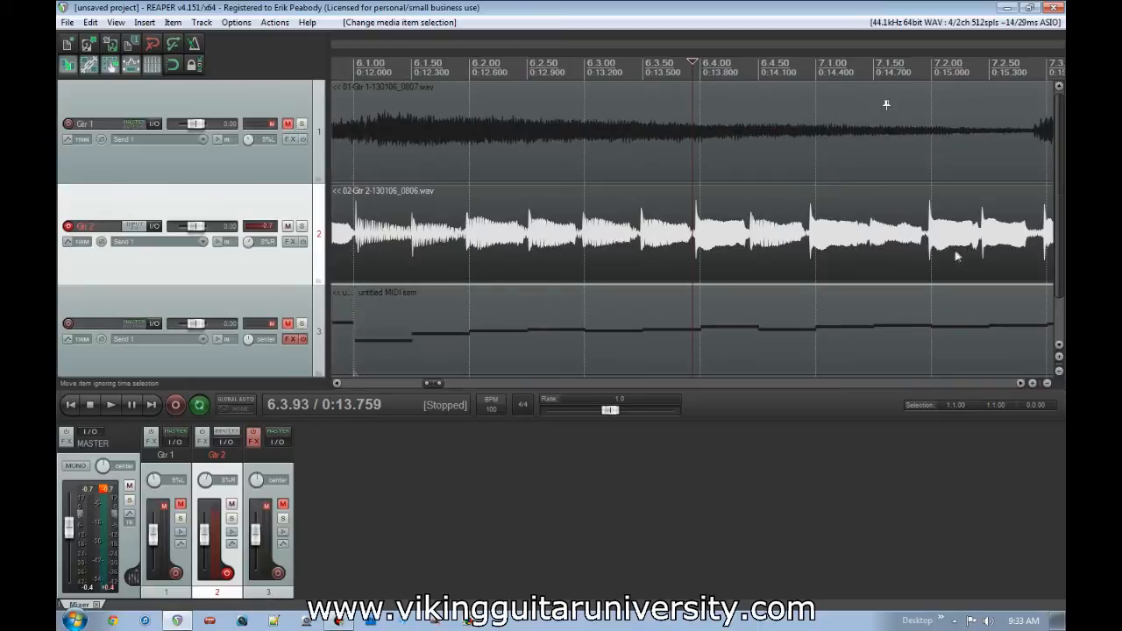
scroll(957, 252, "up", 2)
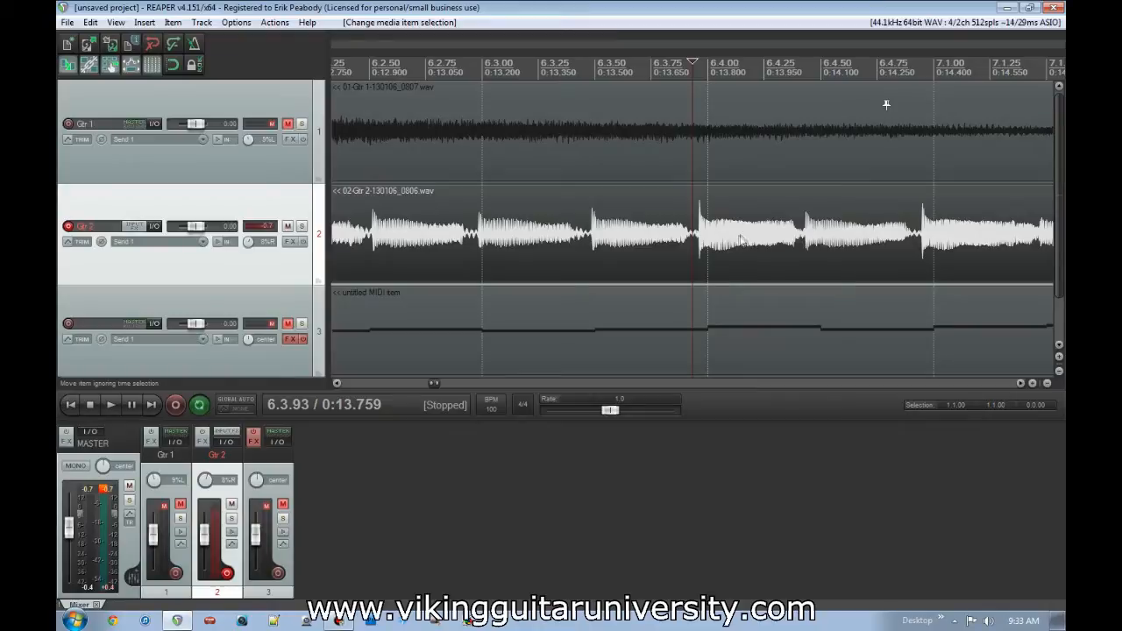
scroll(732, 251, "up", 3)
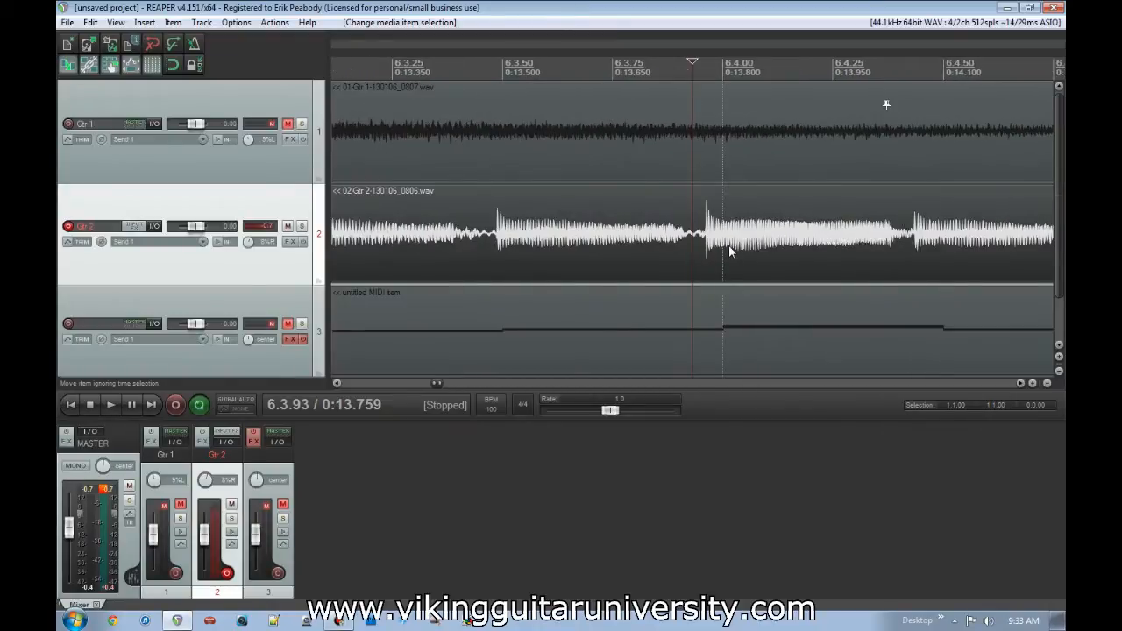
key("s")
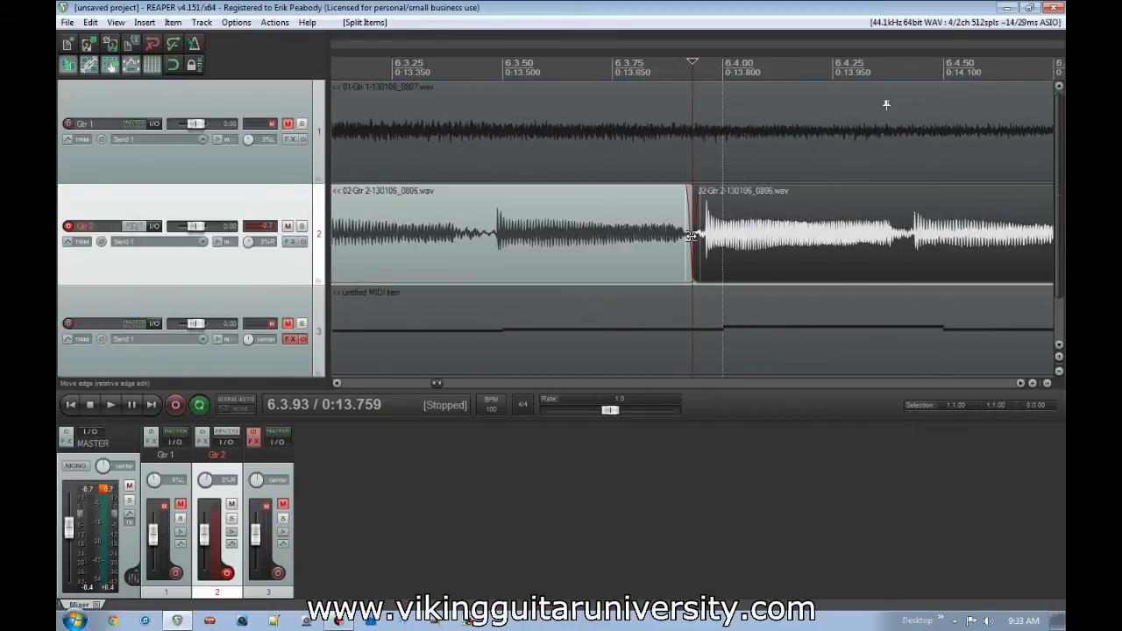
left_click(912, 239)
key("s")
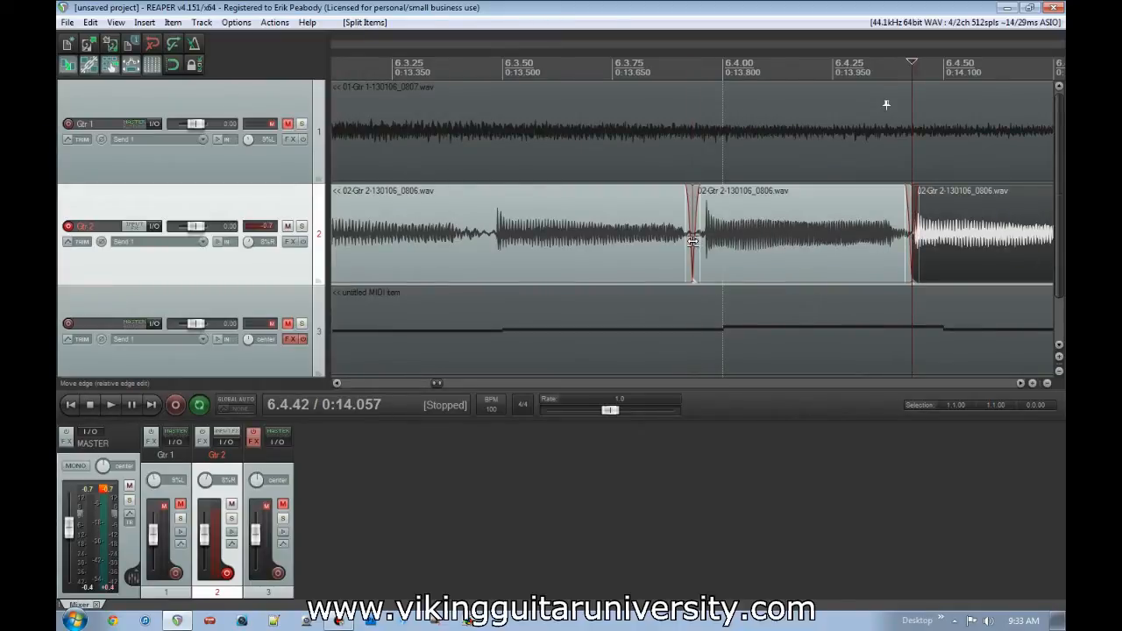
- Examine closely the crossfade and shared edge at the 6.3.93 split between the two Gtr 2 segments
scroll(693, 194, "up", 2)
scroll(677, 215, "down", 6)
left_click(633, 223)
scroll(646, 232, "up", 10)
scroll(651, 228, "up", 4)
scroll(656, 226, "down", 4)
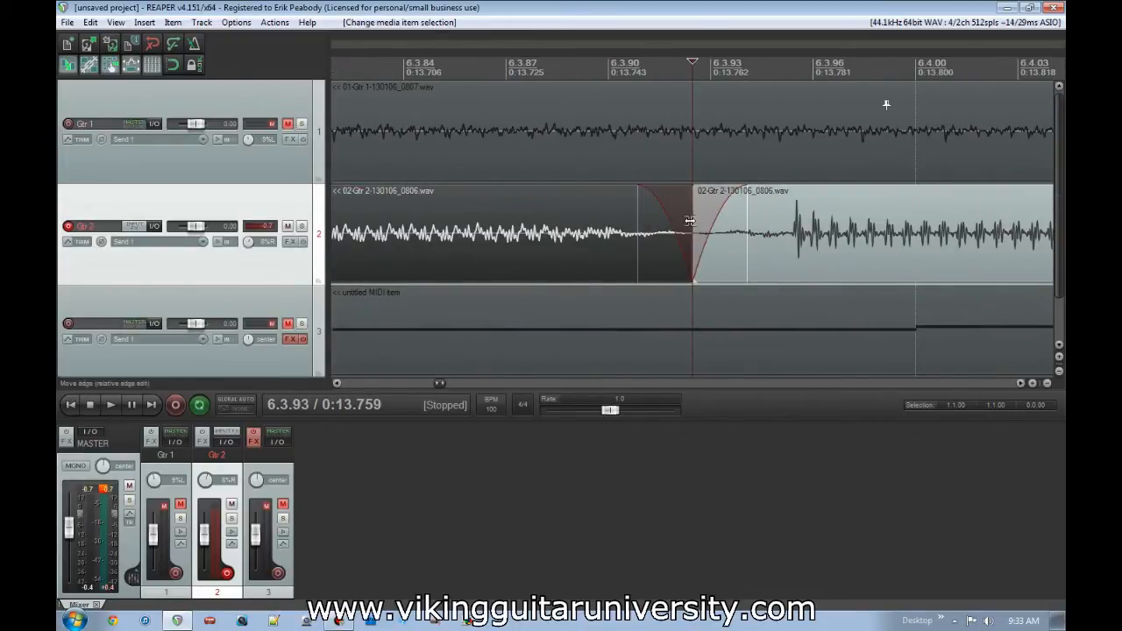
key("alt")
scroll(691, 220, "down", 2)
left_click(687, 221)
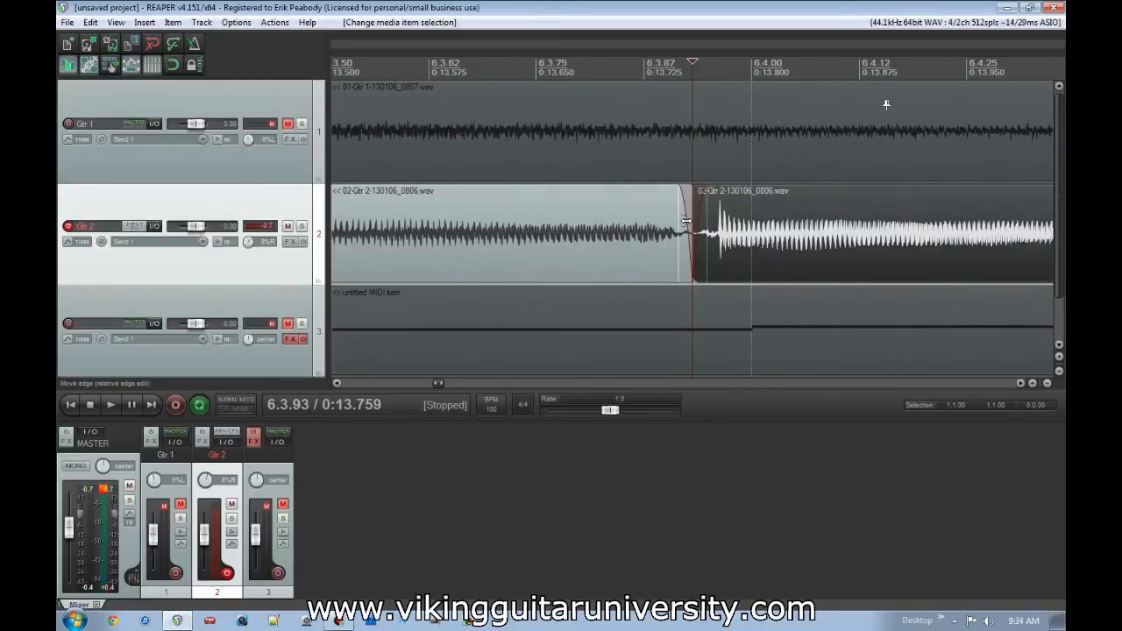
scroll(687, 221, "up", 2)
scroll(688, 219, "up", 2)
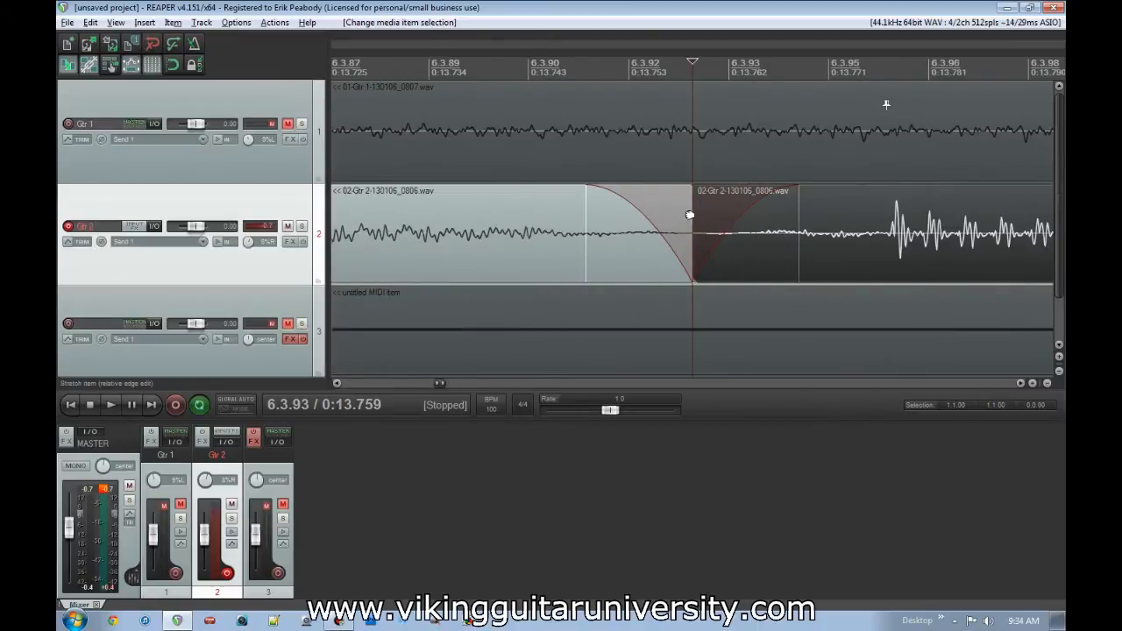
- Delete the Gtr 2 segment that comes before the isolated note near 6.4.00
scroll(812, 239, "down", 4)
left_click(589, 235)
key("Delete")
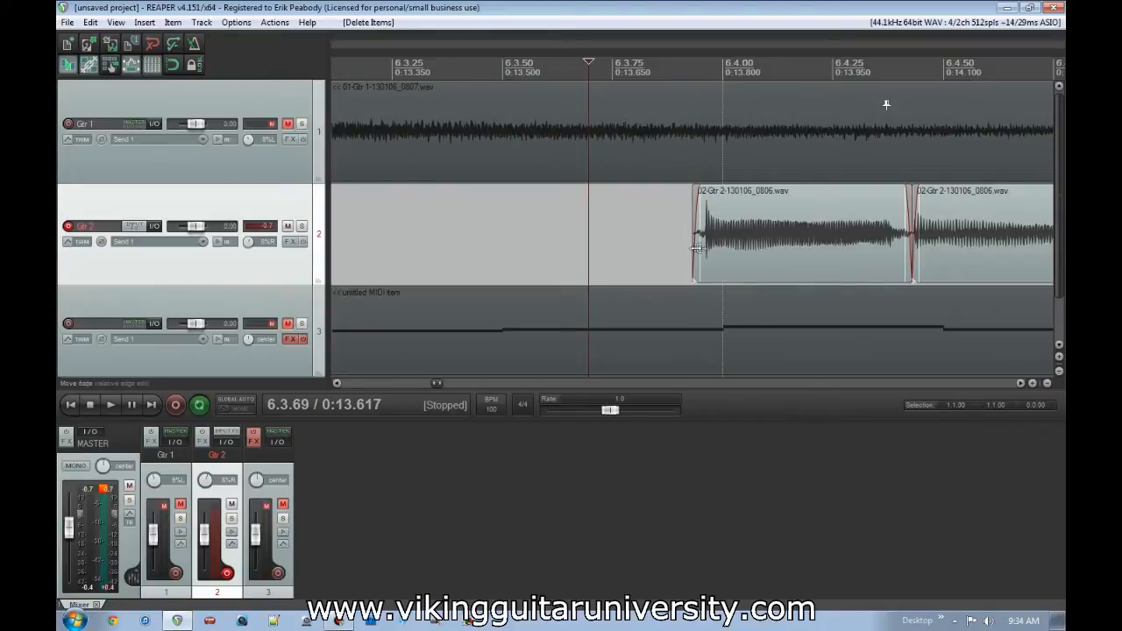
- Stretch the isolated note from its start edge until its attack lands on 6.4.00, at a rate of 1.084
left_click(781, 249)
scroll(748, 246, "up", 2)
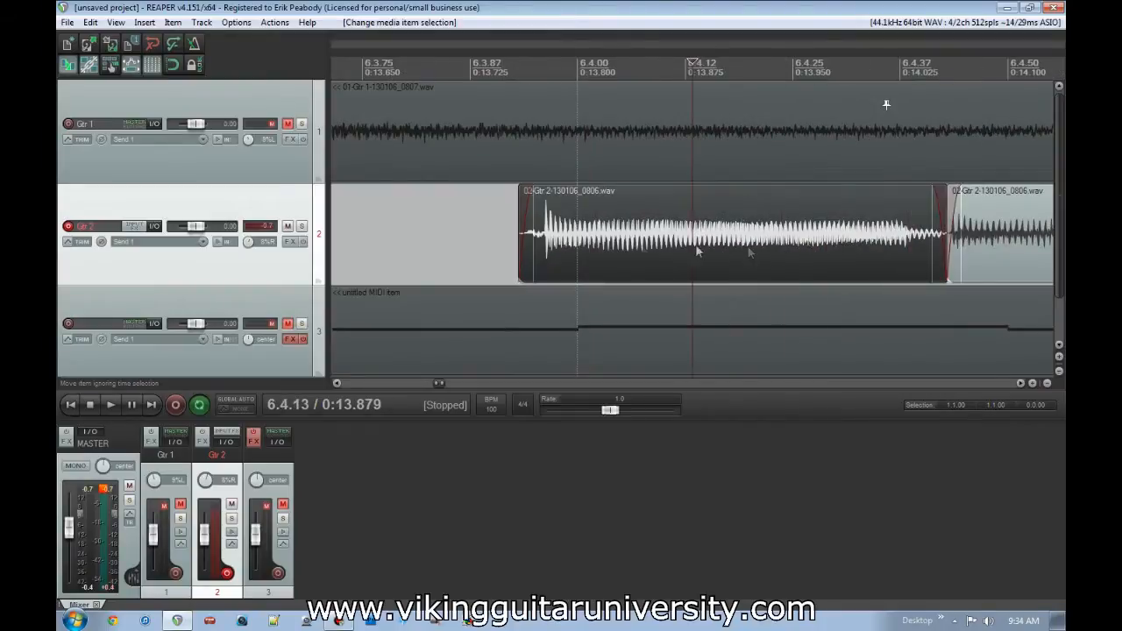
scroll(468, 244, "down", 2)
left_click_drag(517, 224, 551, 236)
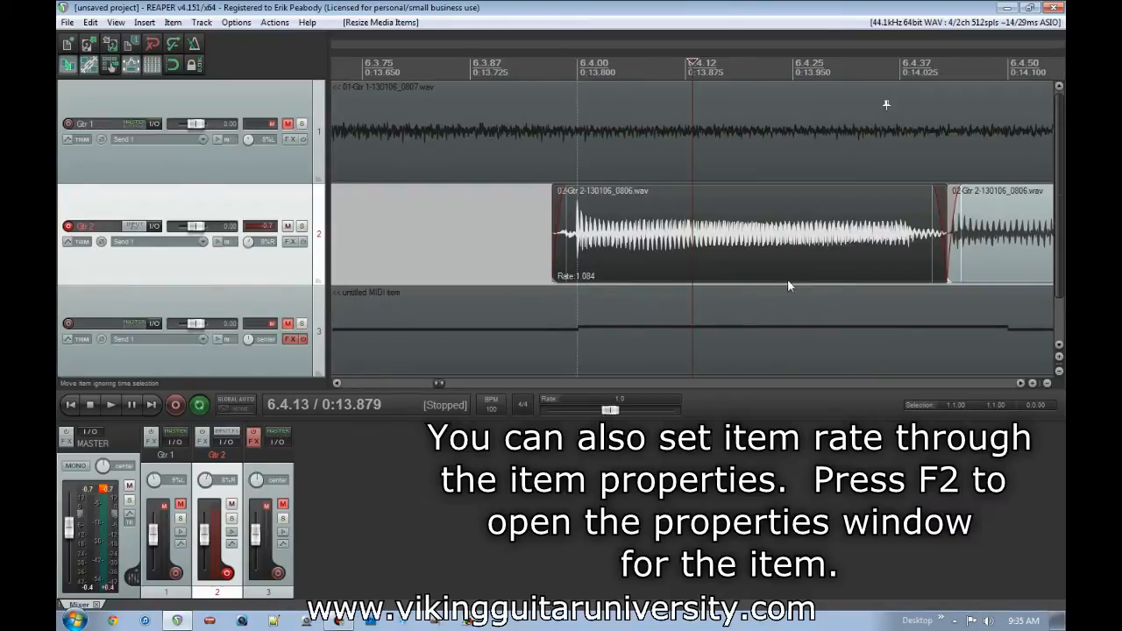
- With the preceding segment restored, stretch both items at their shared edge to 6.4.00, at rates of 0.997 and 1.159
left_click(598, 255)
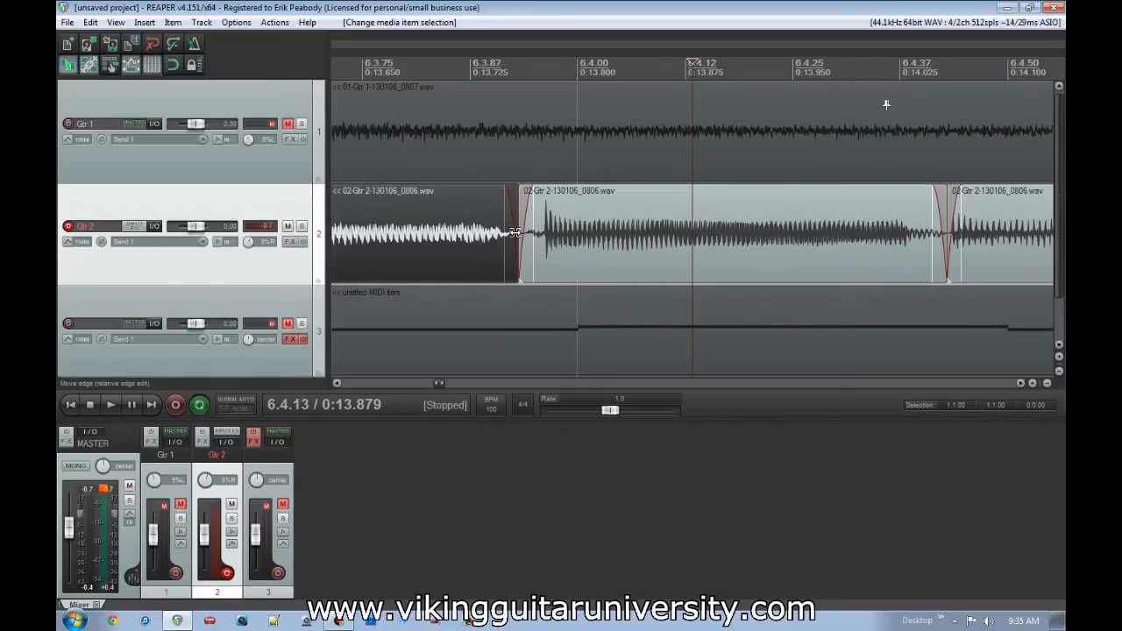
left_click_drag(519, 217, 578, 229)
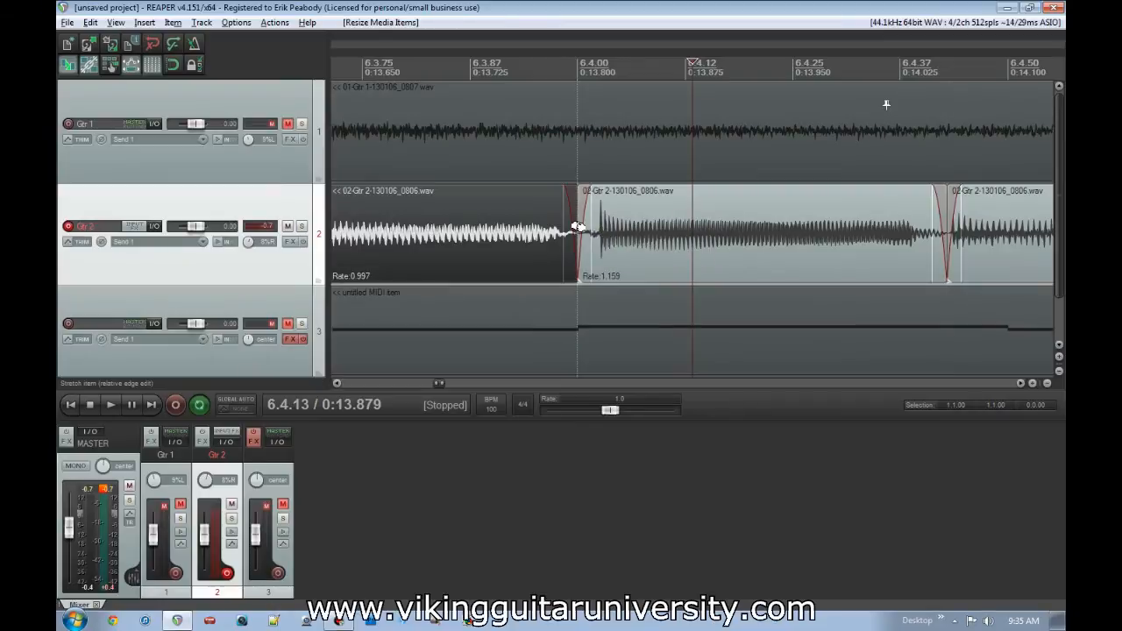
scroll(606, 231, "down", 3)
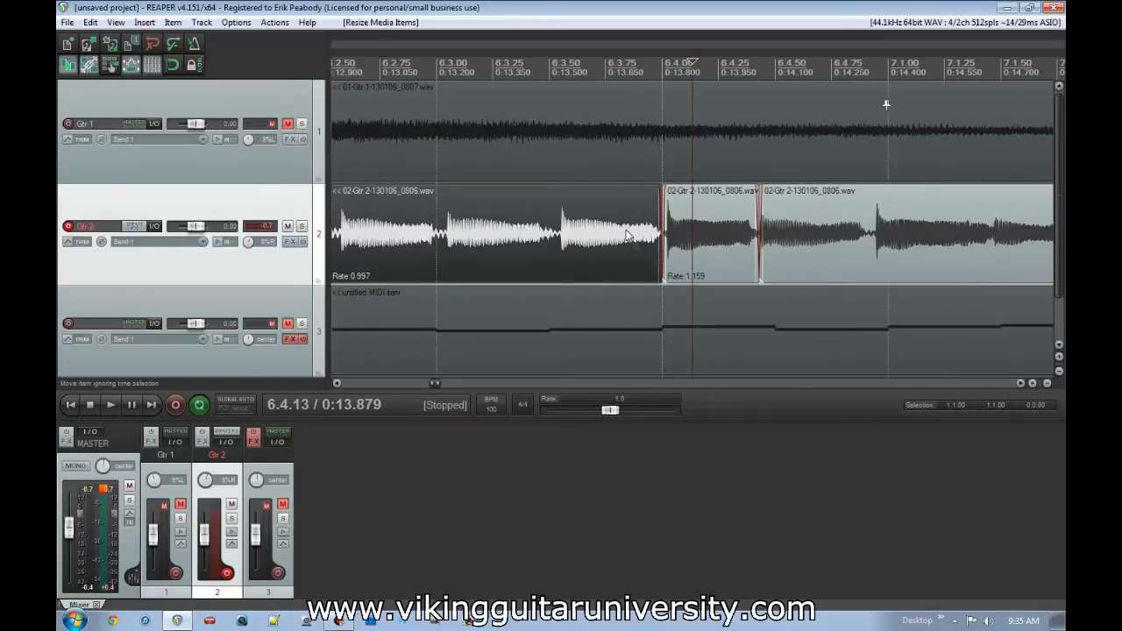
- Undo the shared-edge stretch and the two splits around the note near 6.4.00
key("ctrl+z")
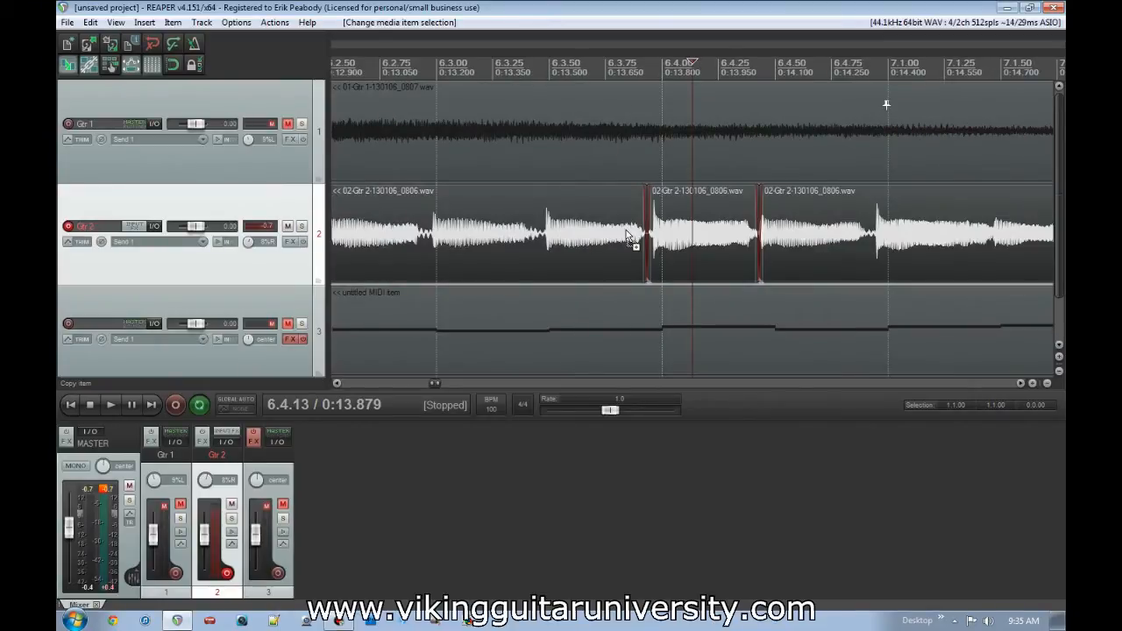
key("ctrl+z")
key("ctrl+z")
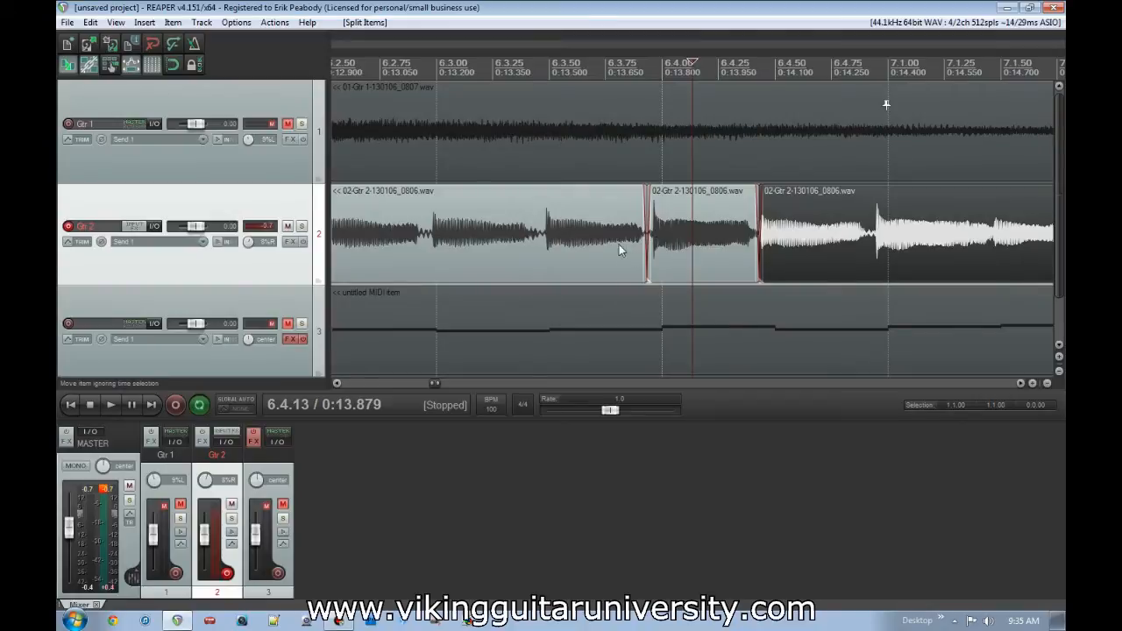
key("ctrl+z")
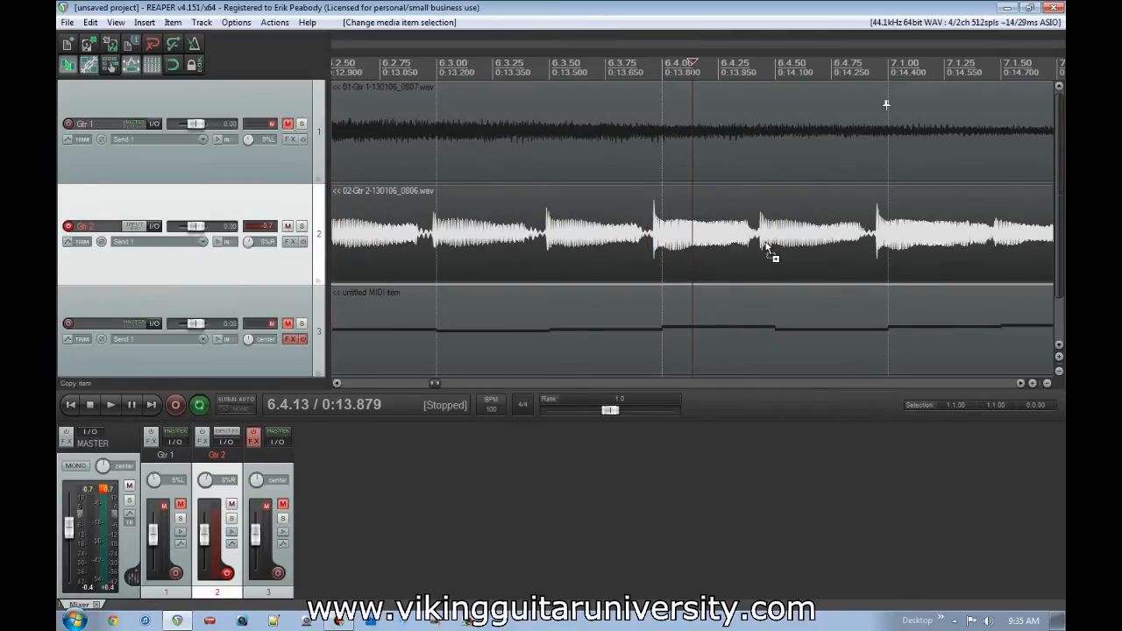
- Split the Gtr 2 item right at the early note's attack, at 6.3.95
left_click(653, 245)
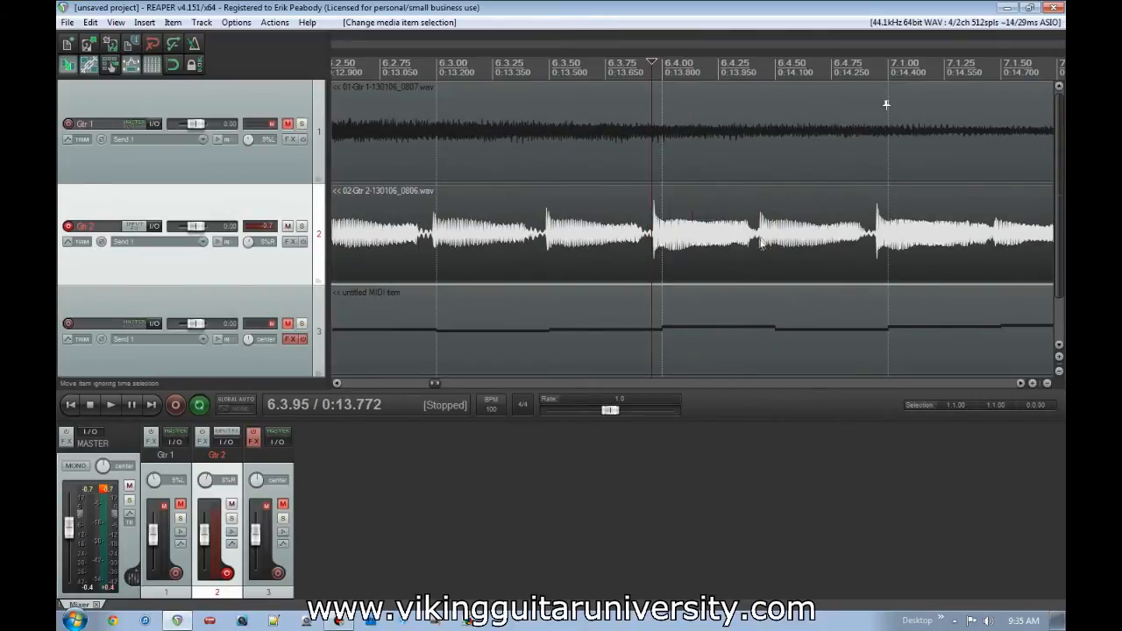
double_click(759, 245)
left_click(660, 120)
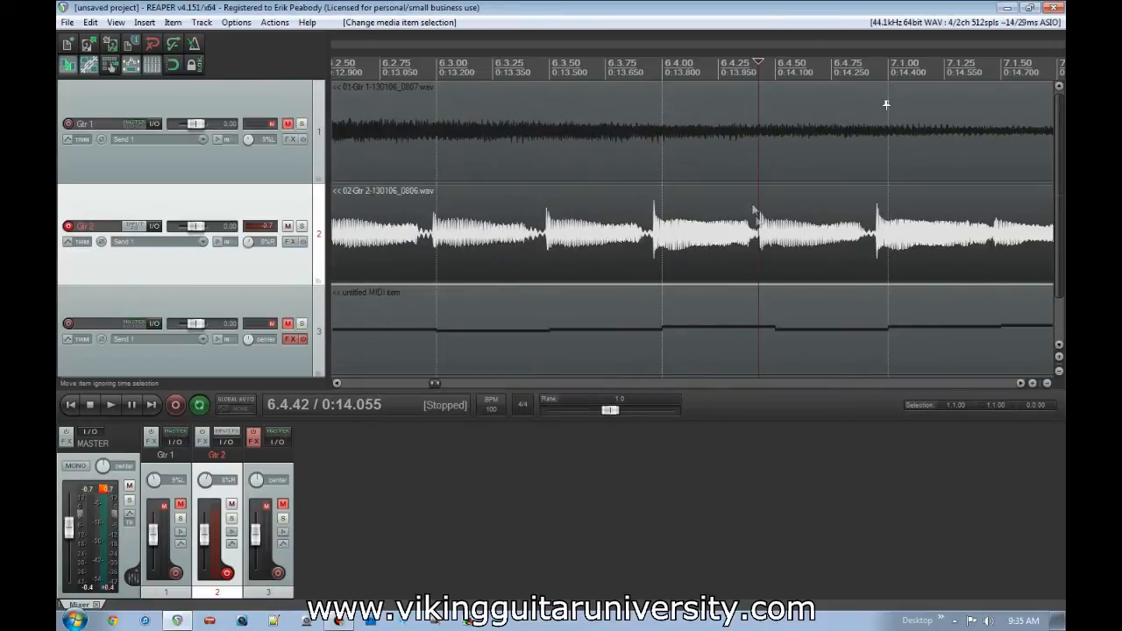
left_click(653, 249)
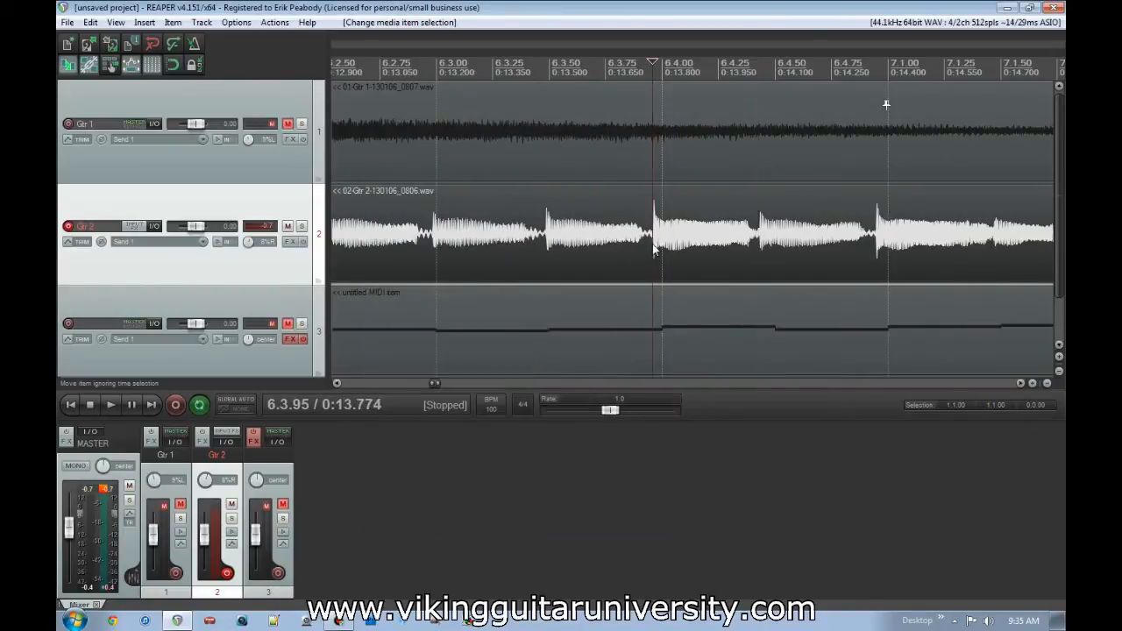
key("s")
- Try stretching both Gtr 2 items at their shared edge to 6.4.00, at rates of 0.998 and 1.003, and undo it
scroll(671, 247, "up", 2)
left_click_drag(693, 242, 702, 239)
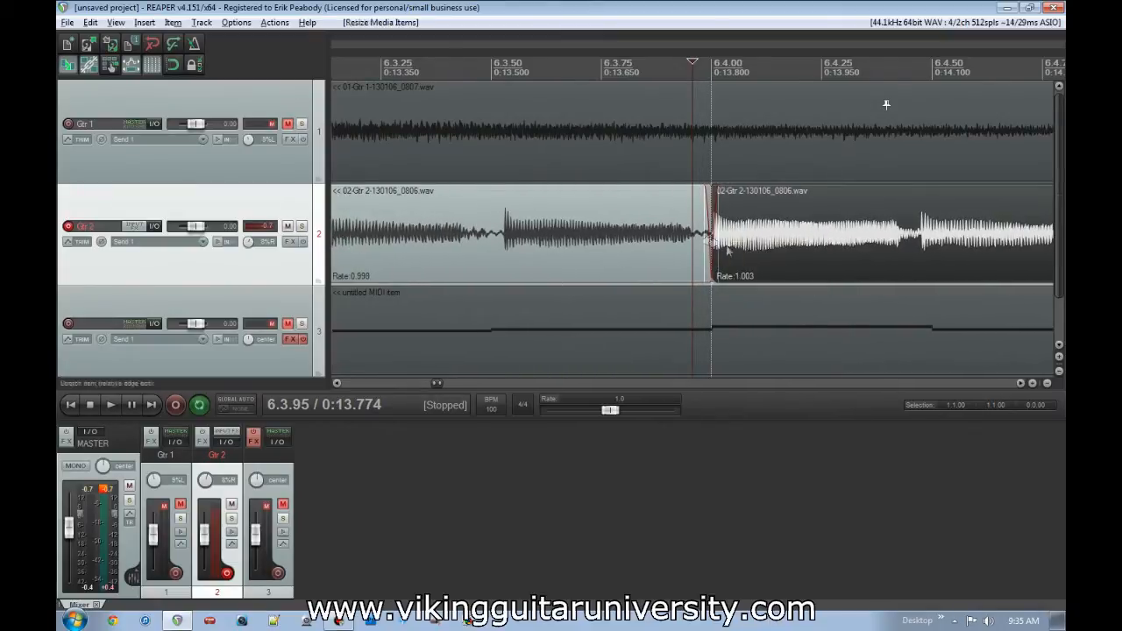
scroll(760, 253, "down", 5)
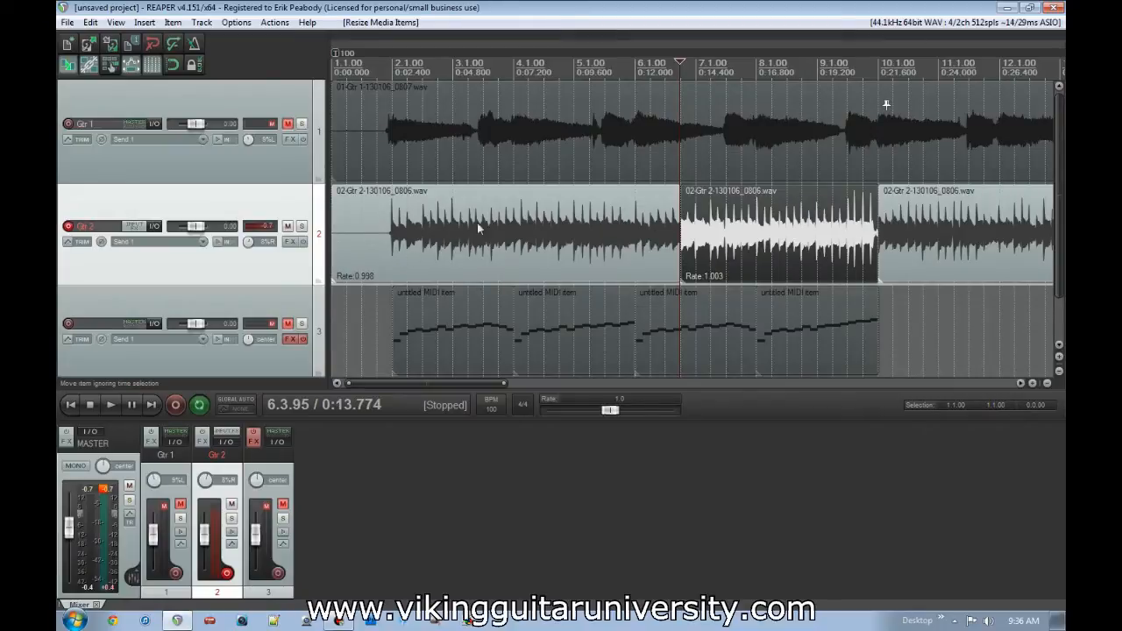
key("ctrl+z")
- Split the Gtr 2 item at the end of the early note, at 6.4.42
scroll(714, 238, "up", 8)
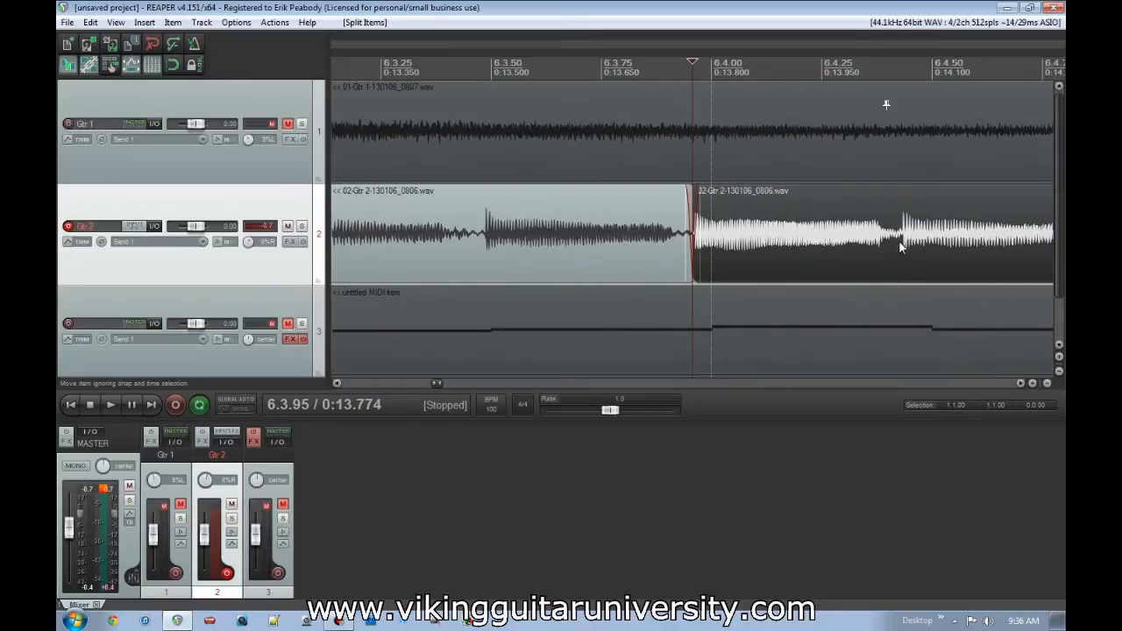
left_click(898, 239)
key("s")
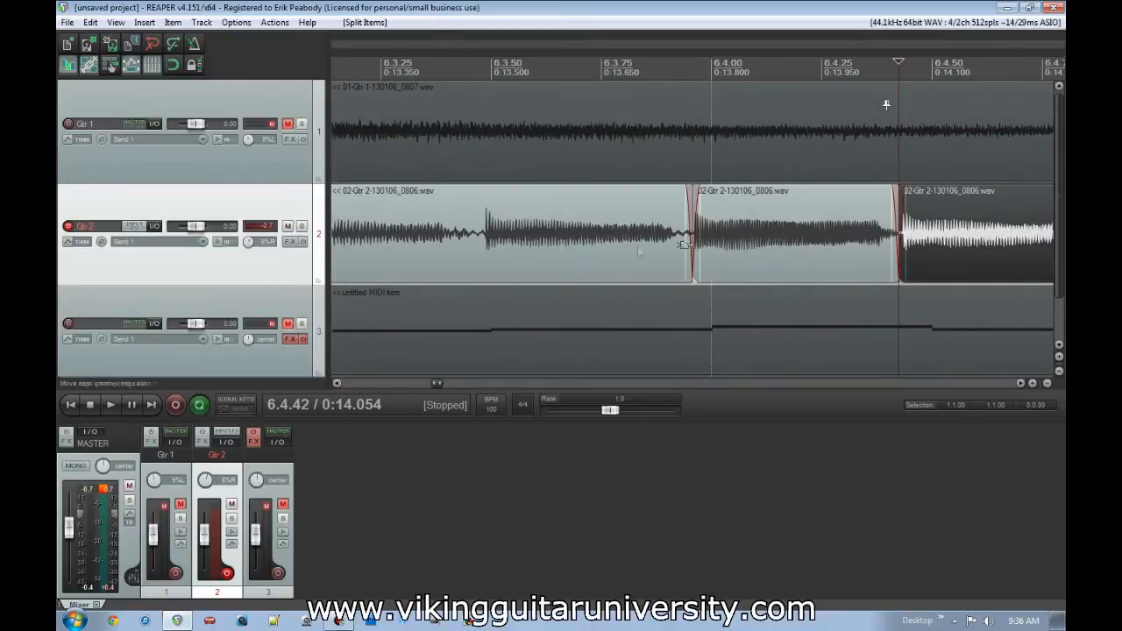
- Try splitting the Gtr 2 item at the preceding note's attack and stretching the early note's shared edge to 6.4.00
left_click(481, 235)
key("s")
left_click_drag(689, 234, 711, 232)
- Select the first of the two Gtr 2 items and place the edit cursor at 3.3.17
scroll(754, 236, "down", 6)
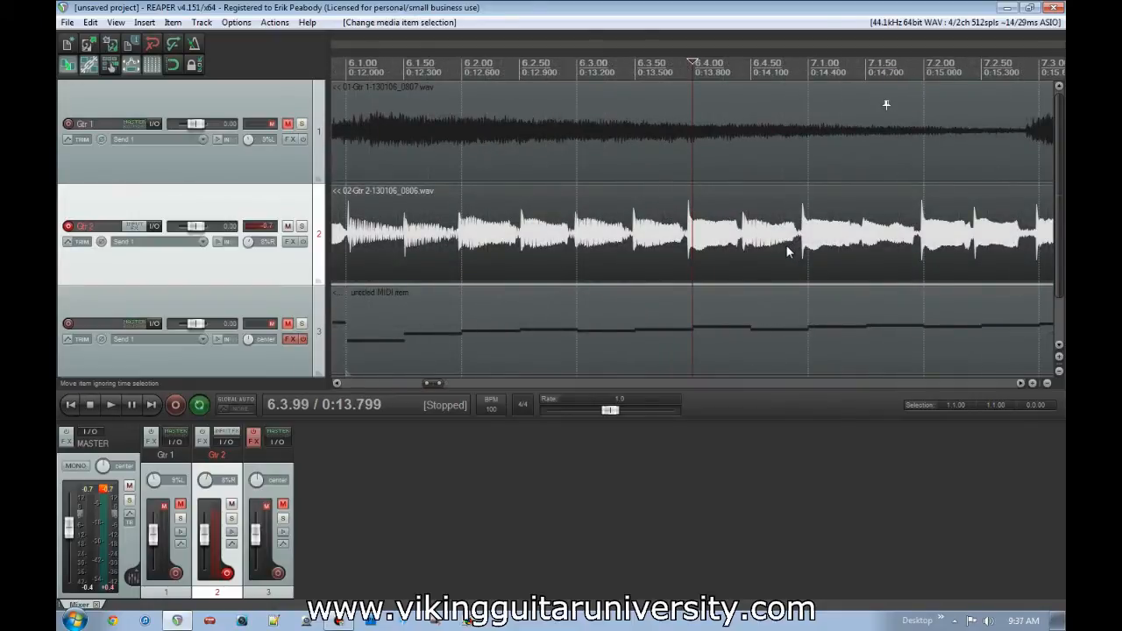
scroll(785, 245, "down", 6)
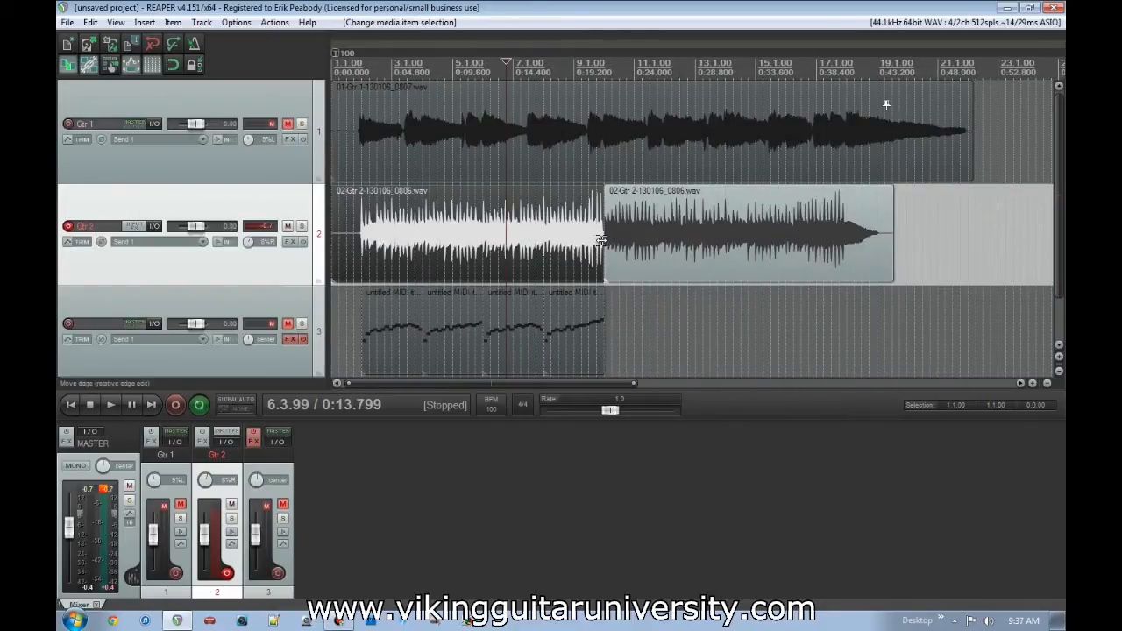
left_click(691, 242)
left_click(534, 244)
left_click(646, 230)
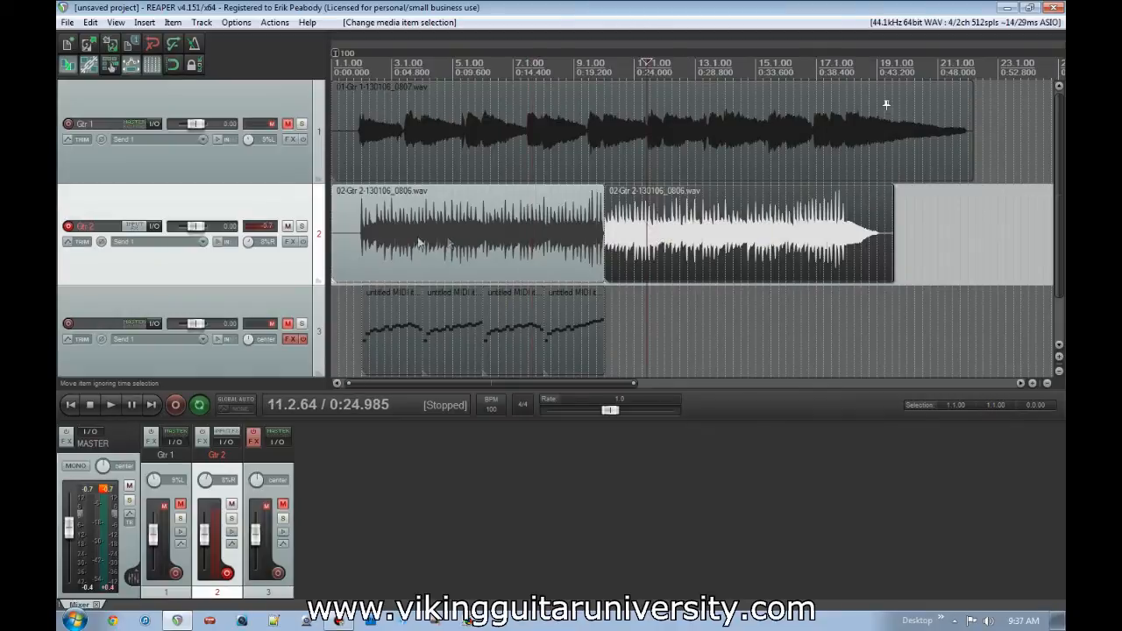
left_click(408, 231)
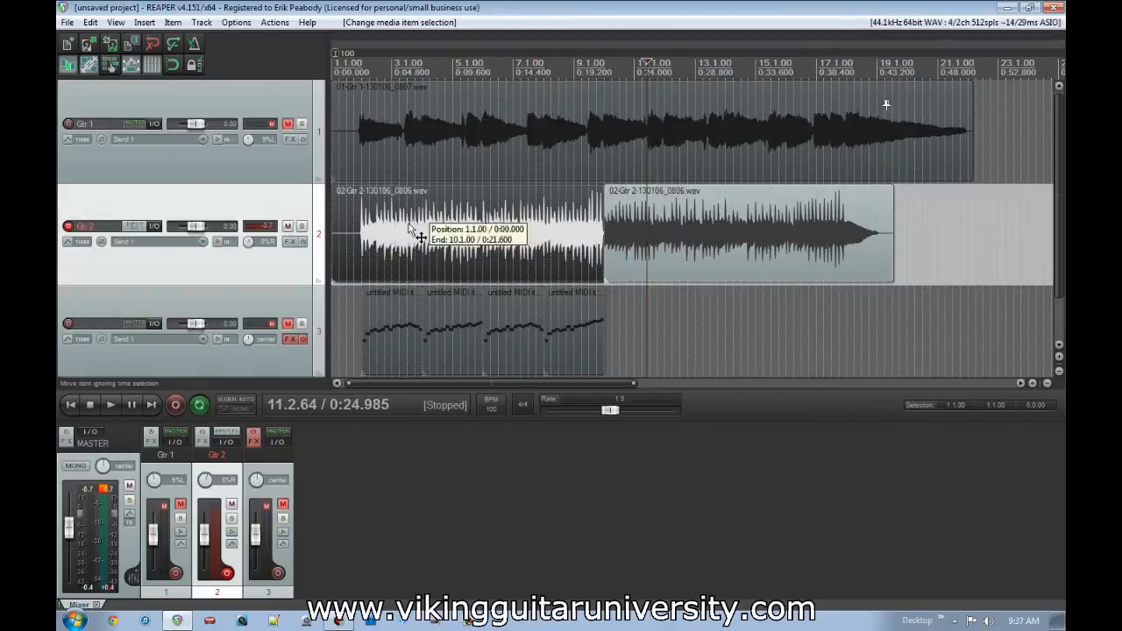
- Add the Classic Delay effect to the Gtr 2 track and play a short passage from 3.3.17
left_click(298, 244)
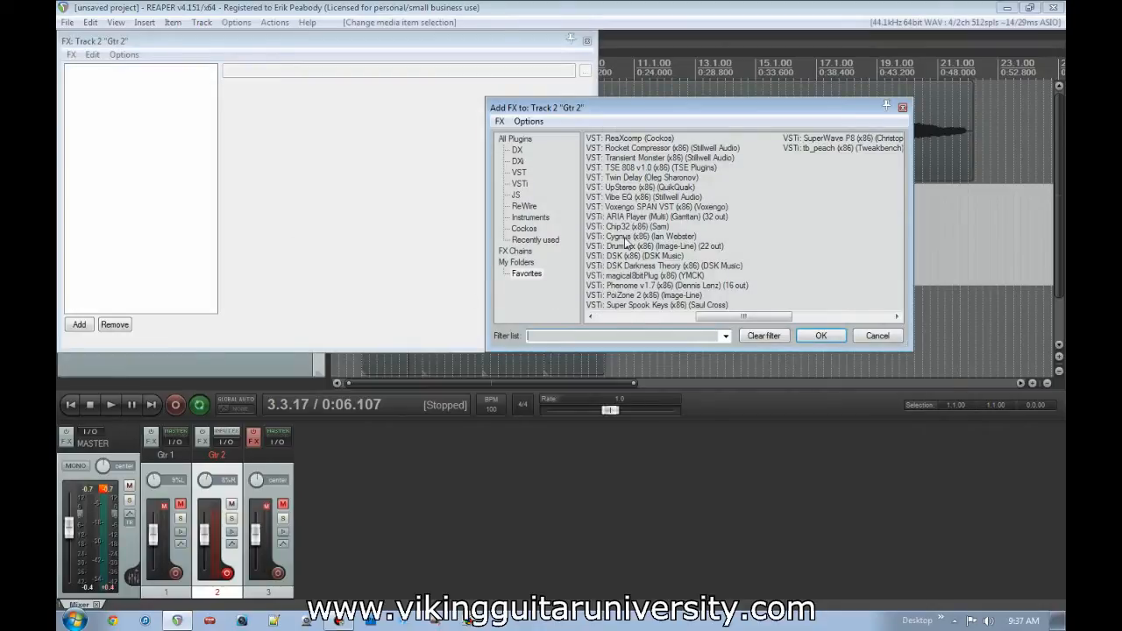
left_click(590, 316)
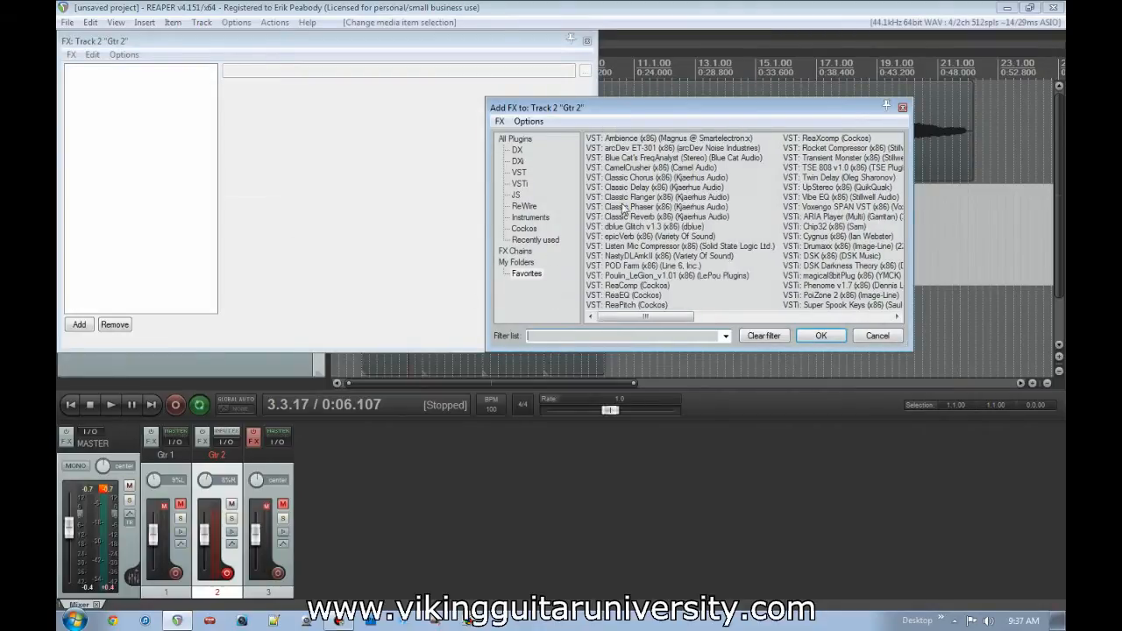
left_click(646, 186)
double_click(646, 188)
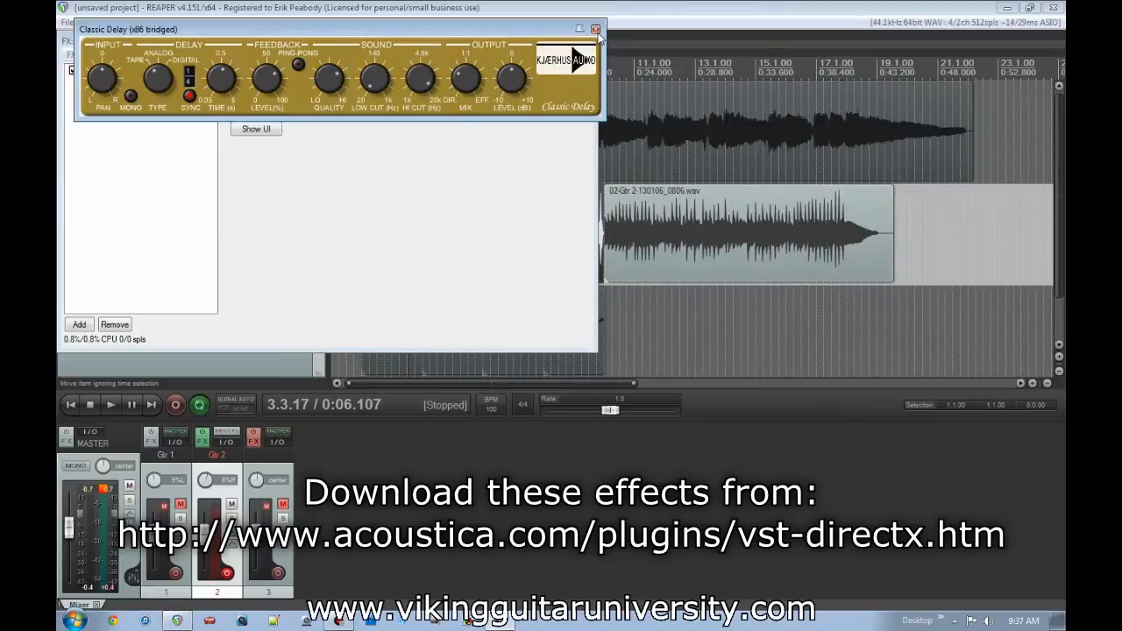
left_click(595, 39)
left_click(587, 40)
key("space")
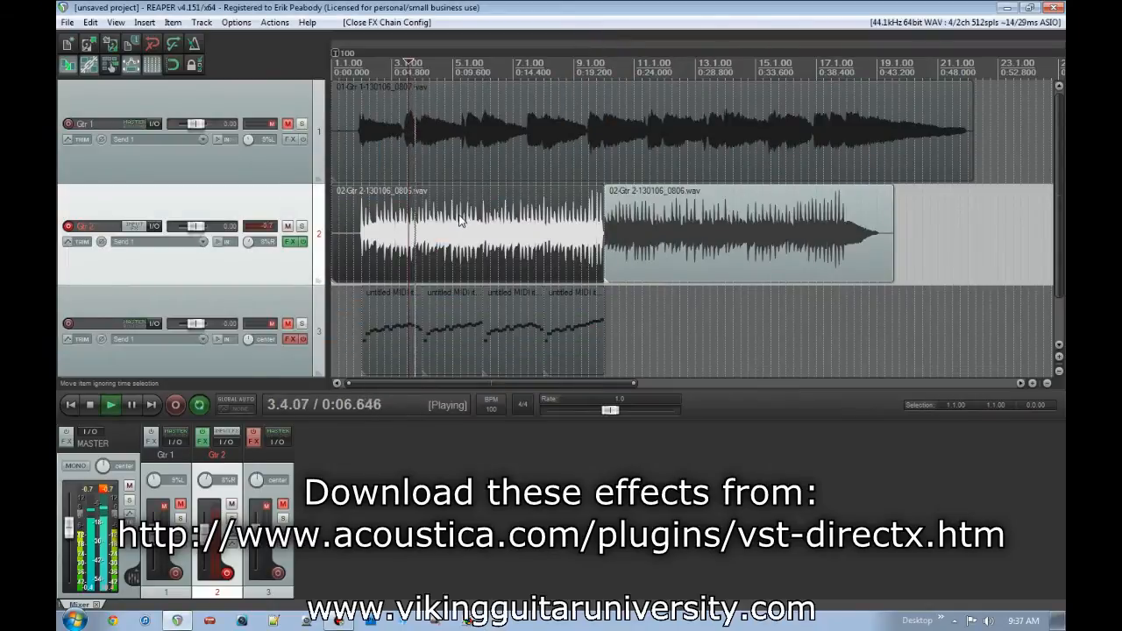
key("space")
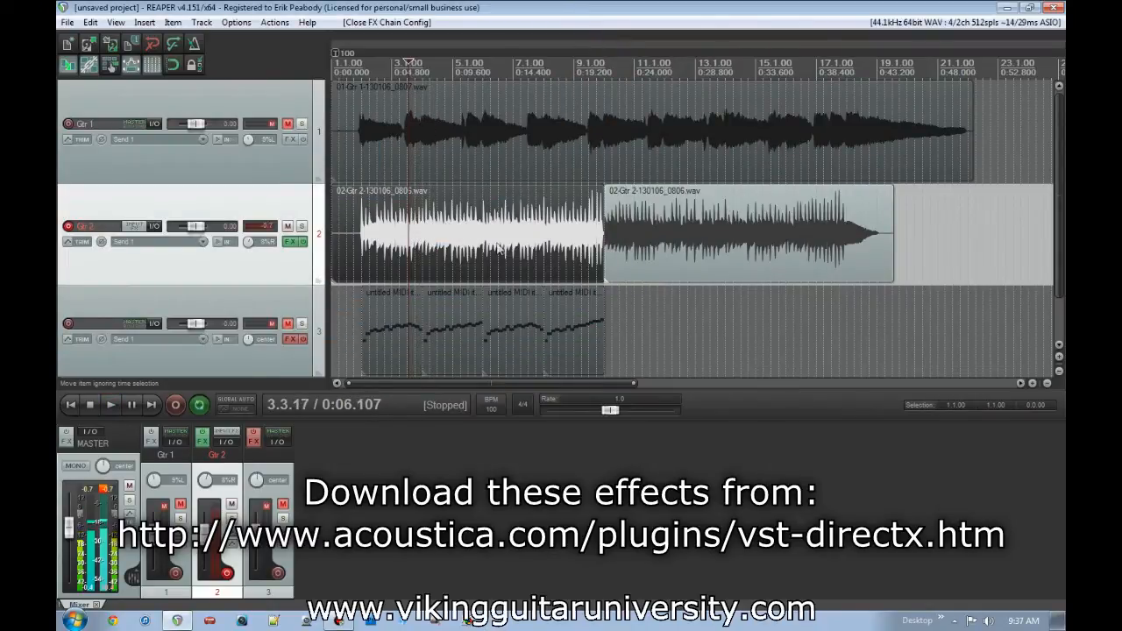
- Split the first Gtr 2 item at 3.2.92 and just before 5.3.00, and select the middle section
scroll(444, 251, "up", 4)
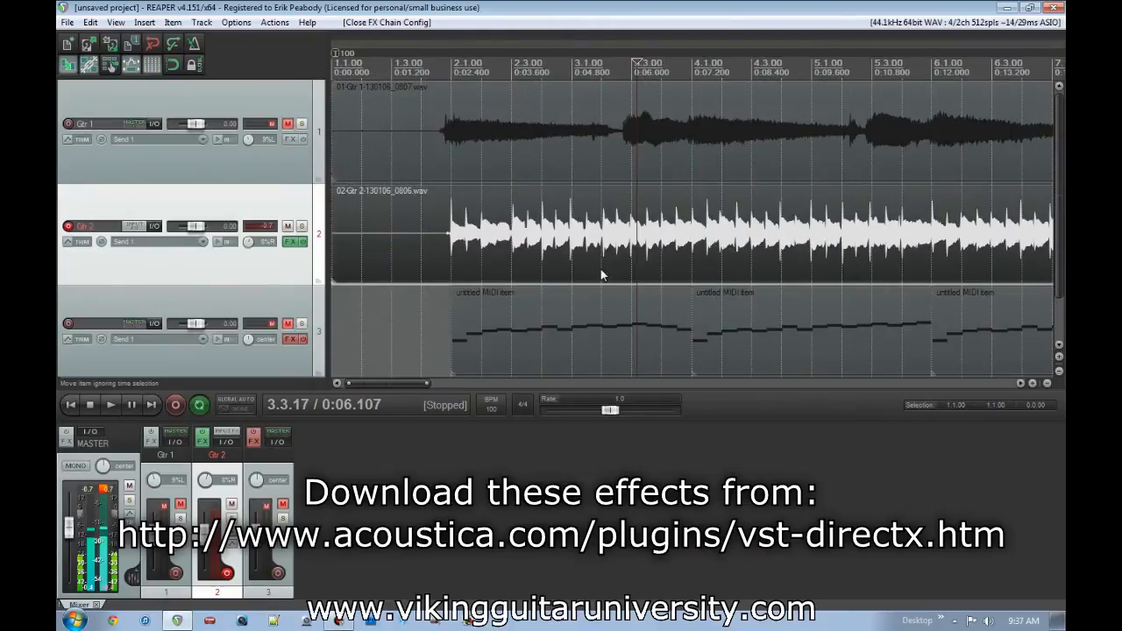
left_click(631, 251)
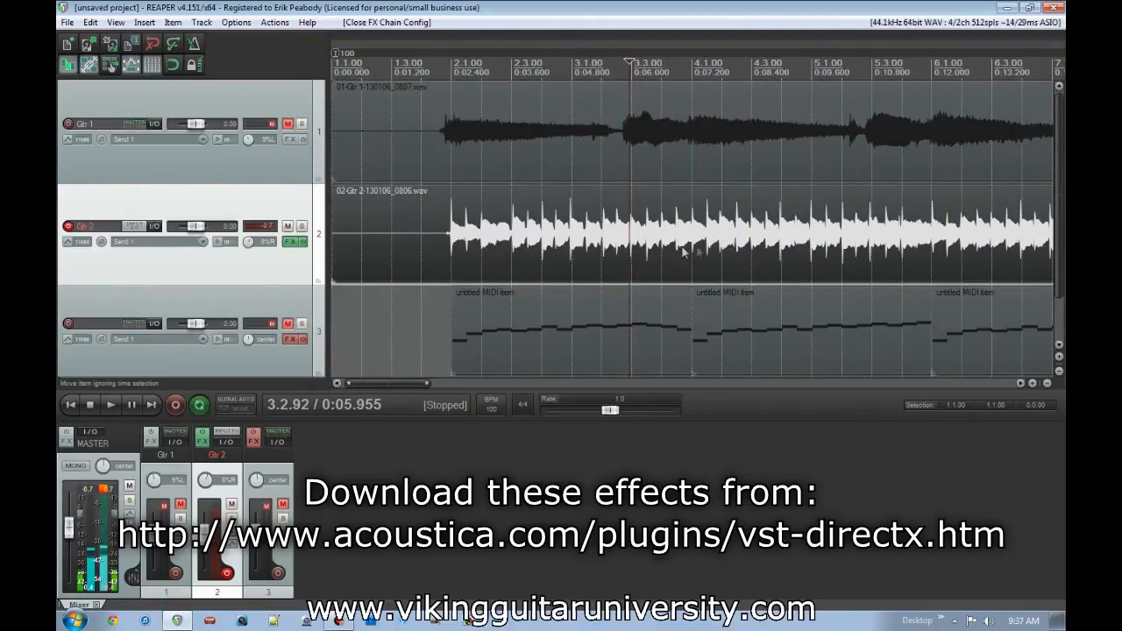
key("s")
left_click(869, 245)
key("s")
left_click(724, 243)
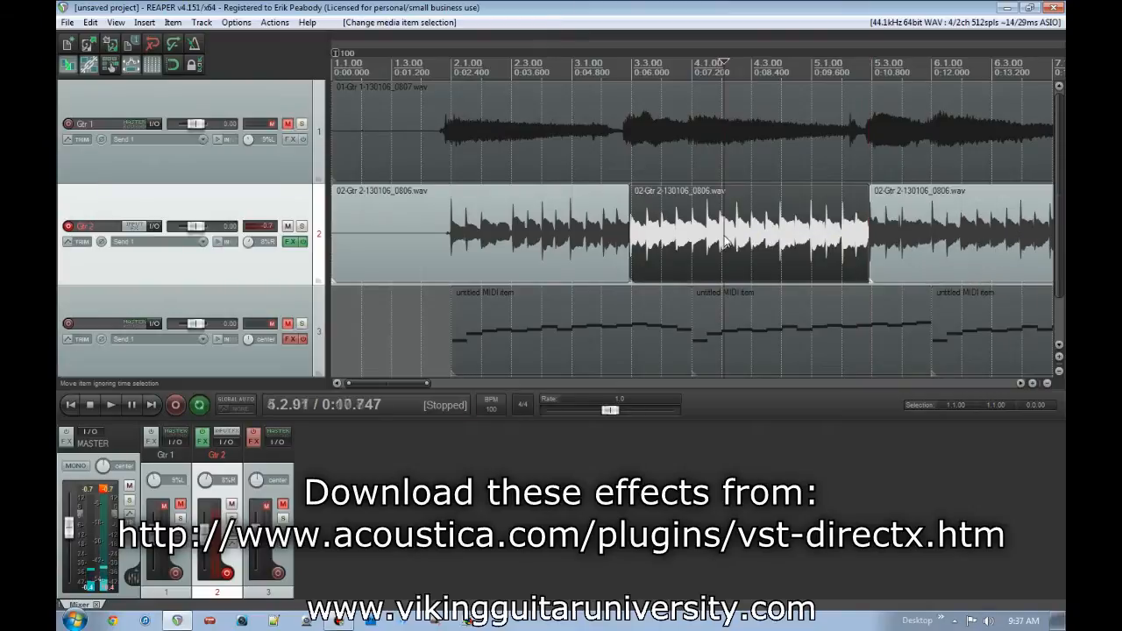
- Add Classic Chorus to the active take of the middle Gtr 2 section and adjust its output mix
right_click(666, 243)
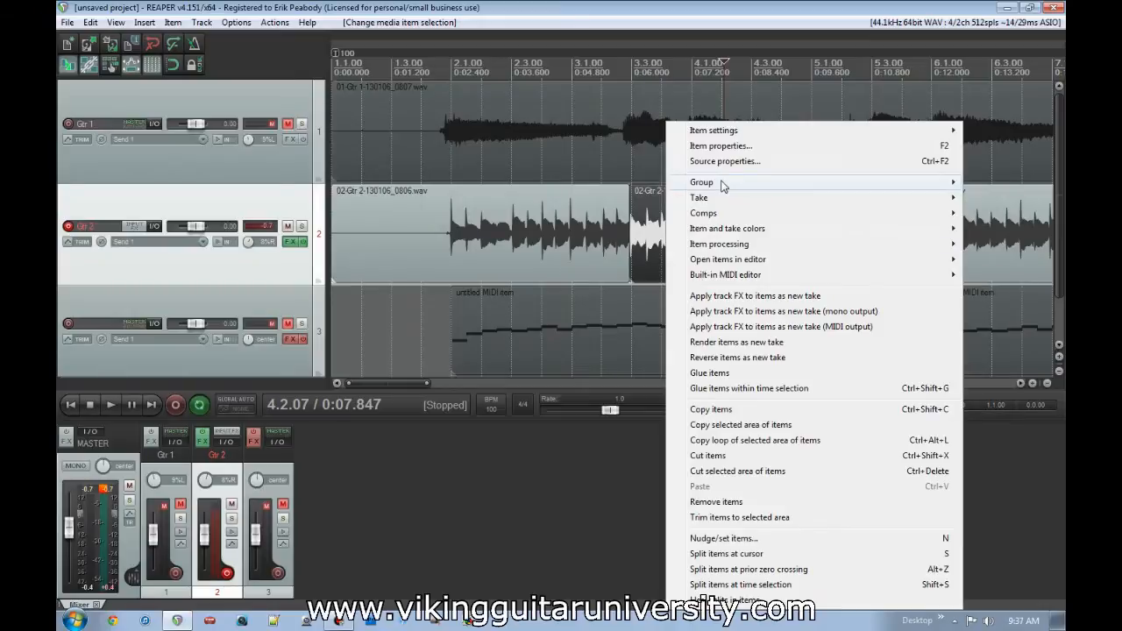
mouse_move(737, 133)
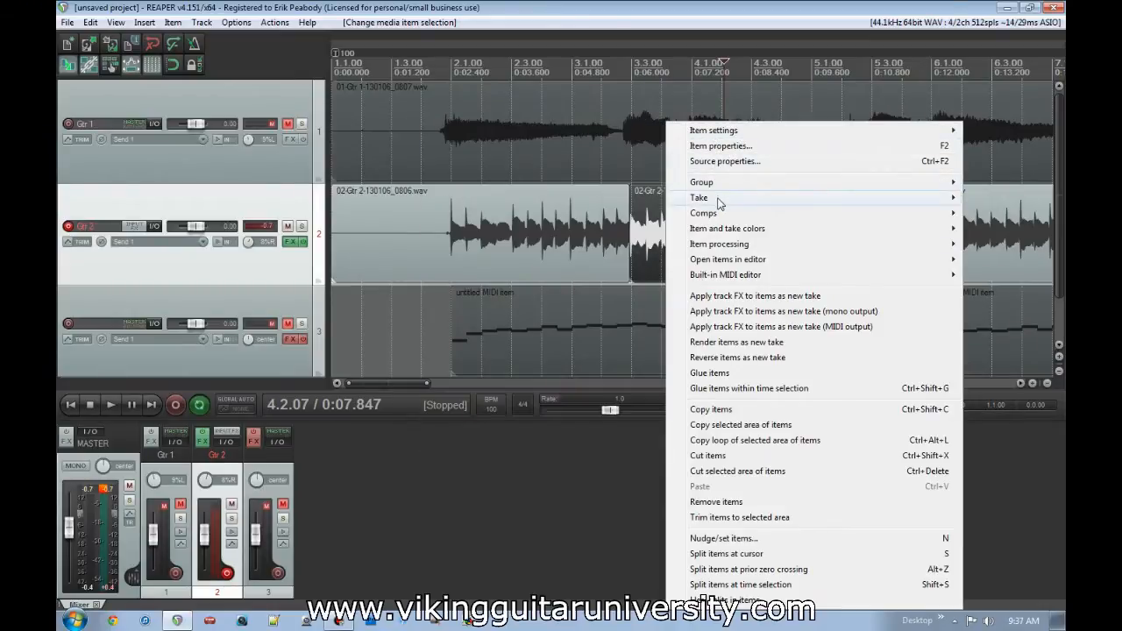
mouse_move(719, 202)
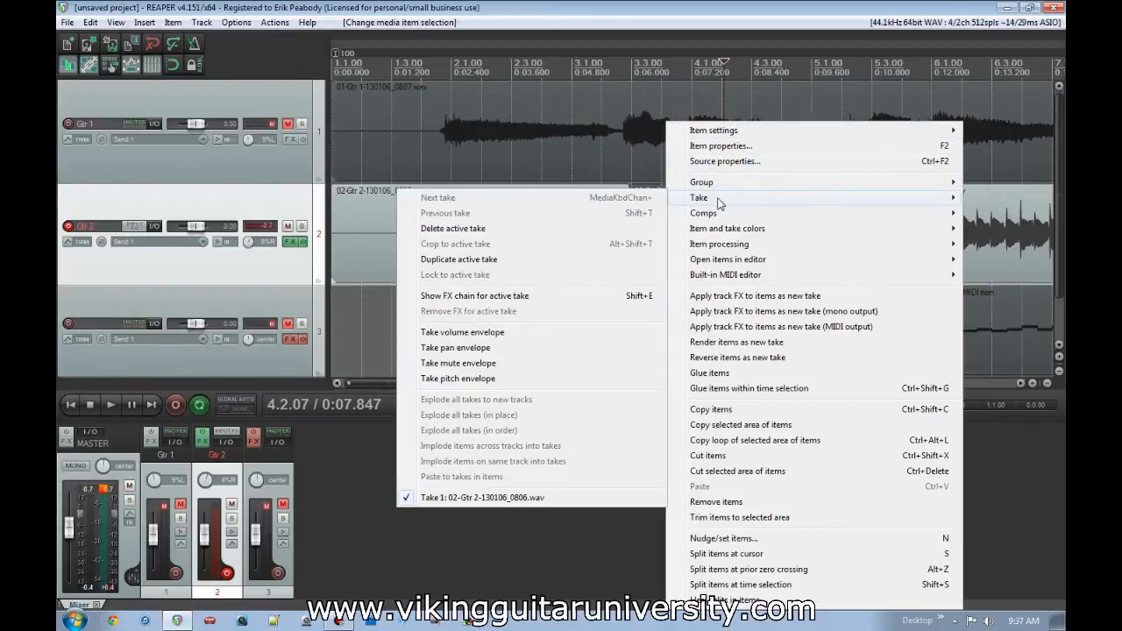
left_click(510, 296)
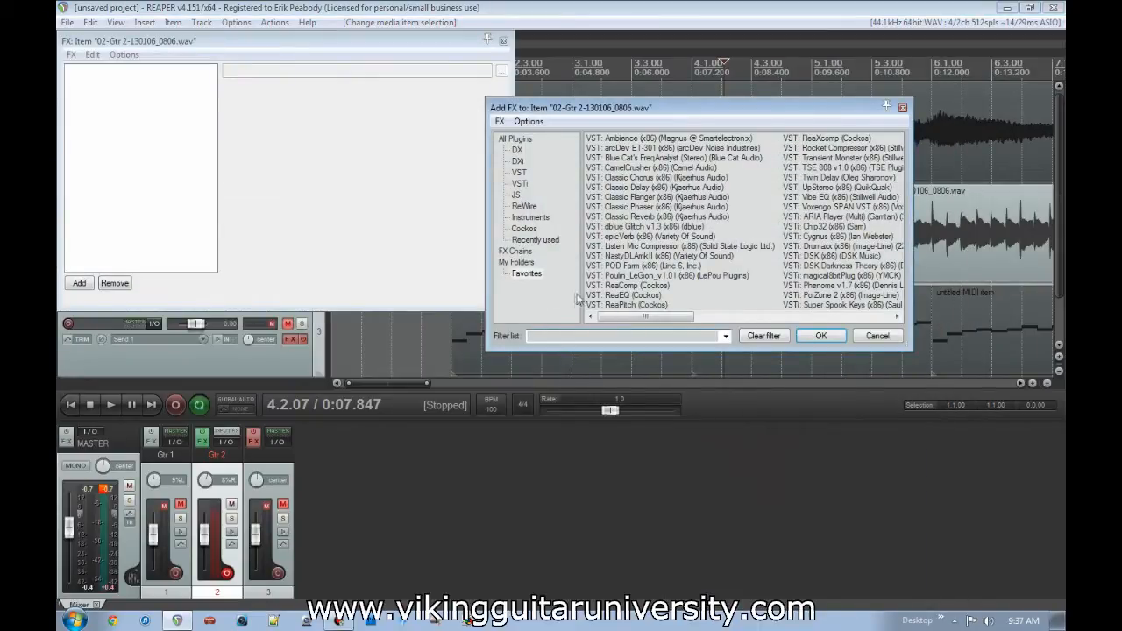
double_click(638, 178)
left_click_drag(342, 78, 344, 67)
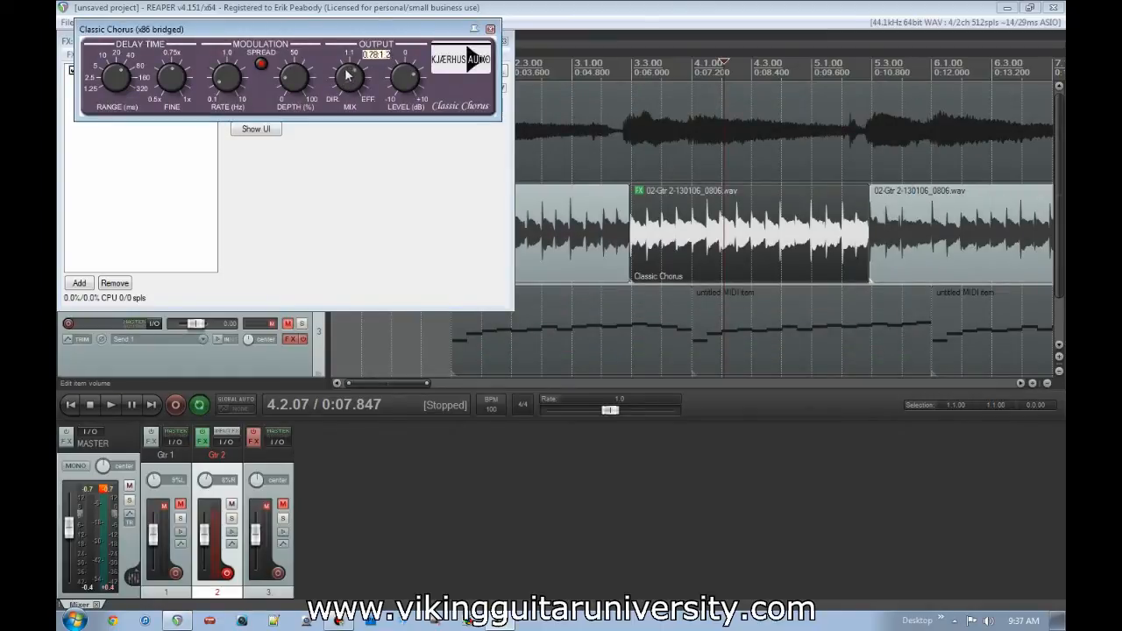
left_click(490, 29)
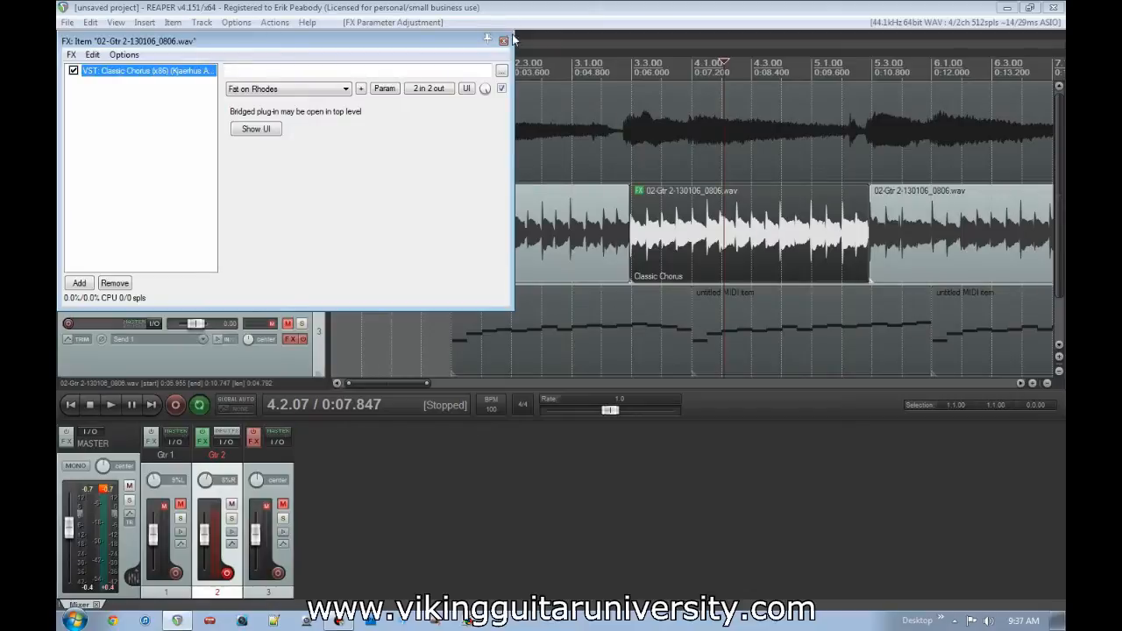
left_click(503, 41)
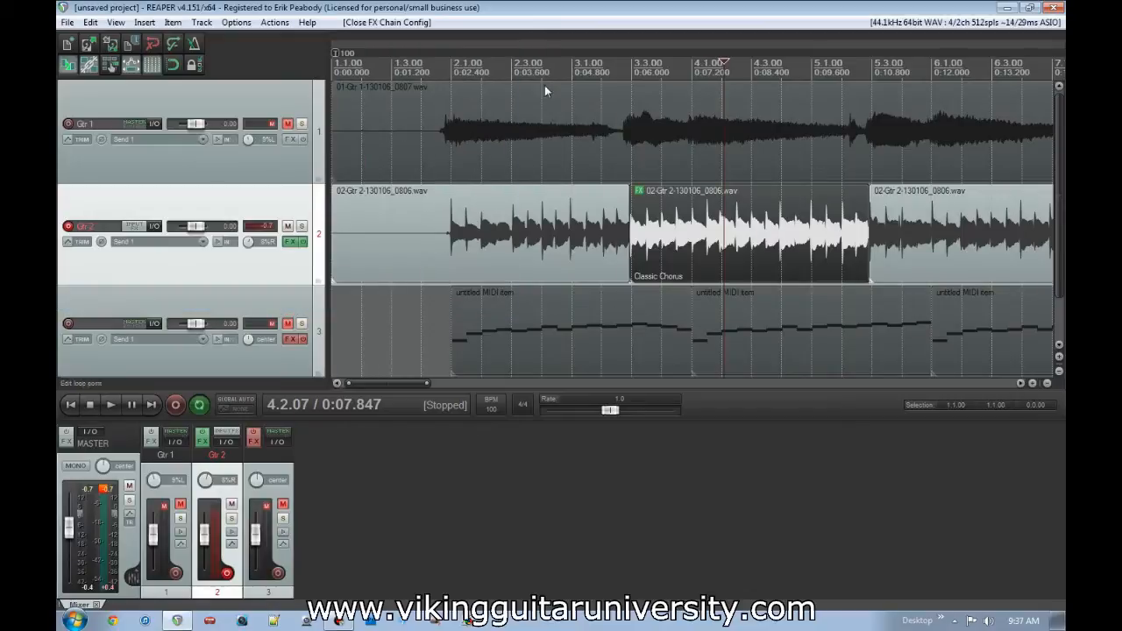
- Play Gtr 2 from 1.4.50 through the middle section to hear the chorus on that item only
left_click(438, 238)
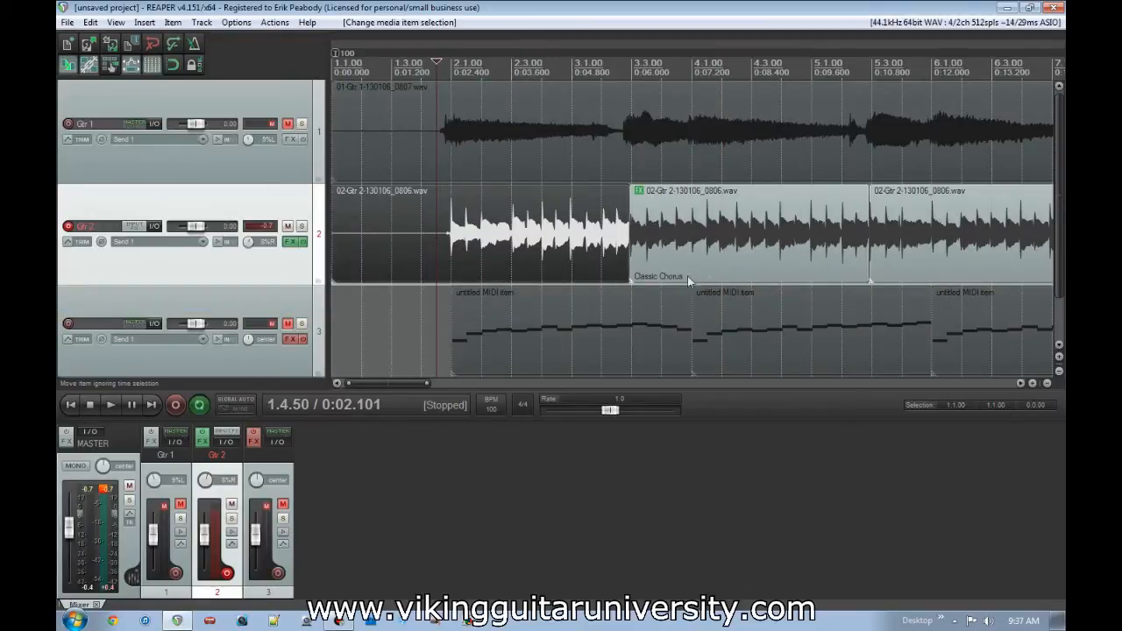
key("space")
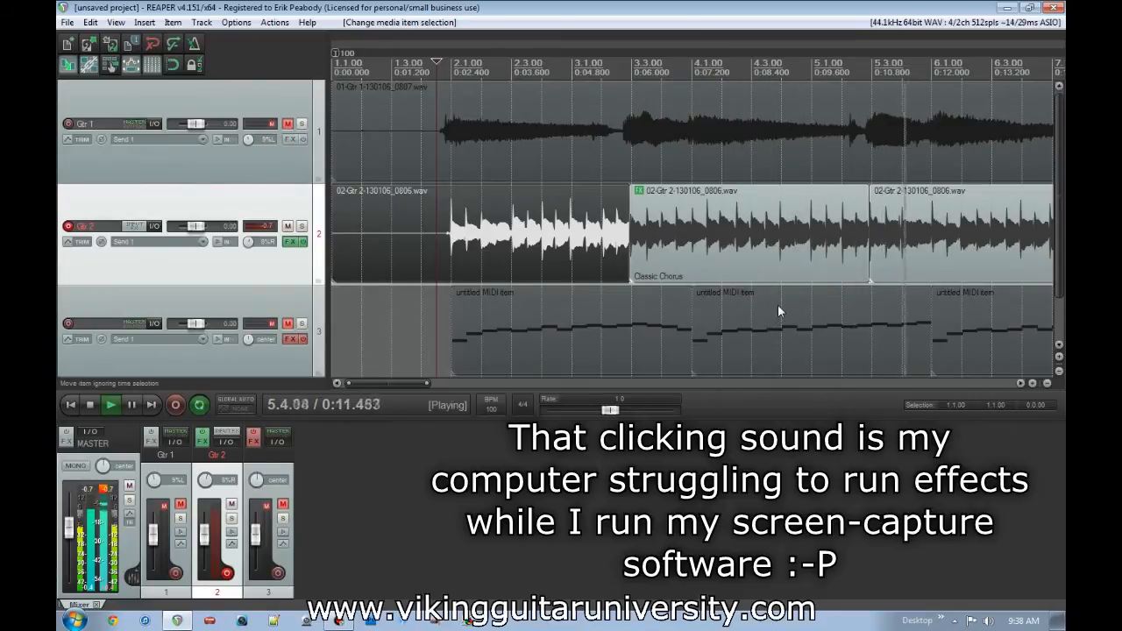
key("space")
- Remove Classic Chorus from the middle Gtr 2 item's effect chain
left_click(668, 230)
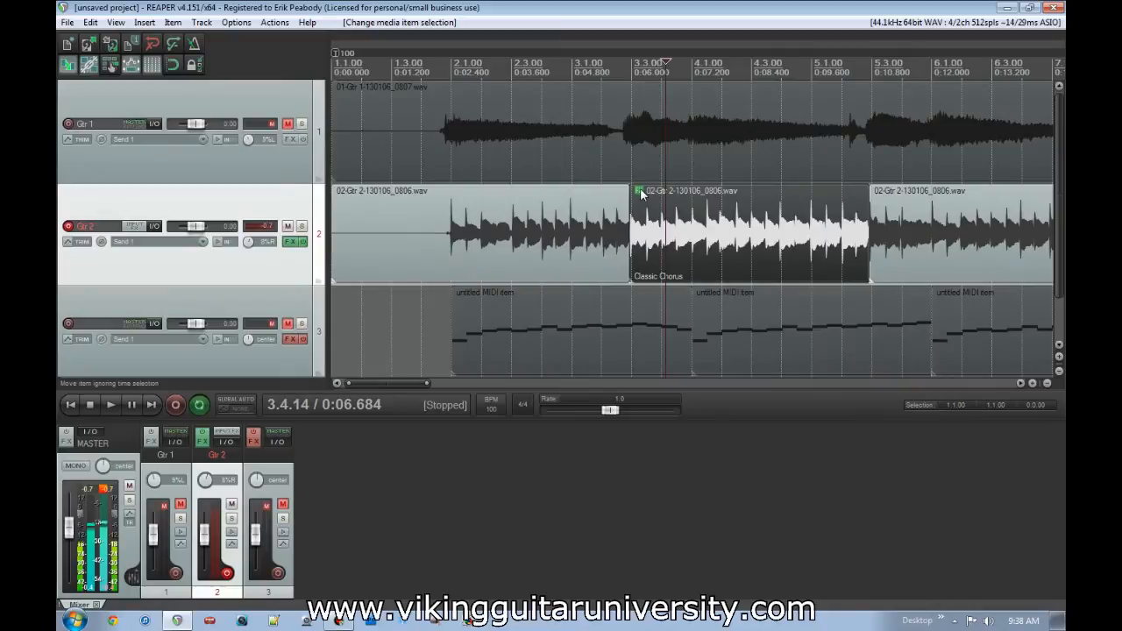
left_click(640, 192)
left_click(503, 33)
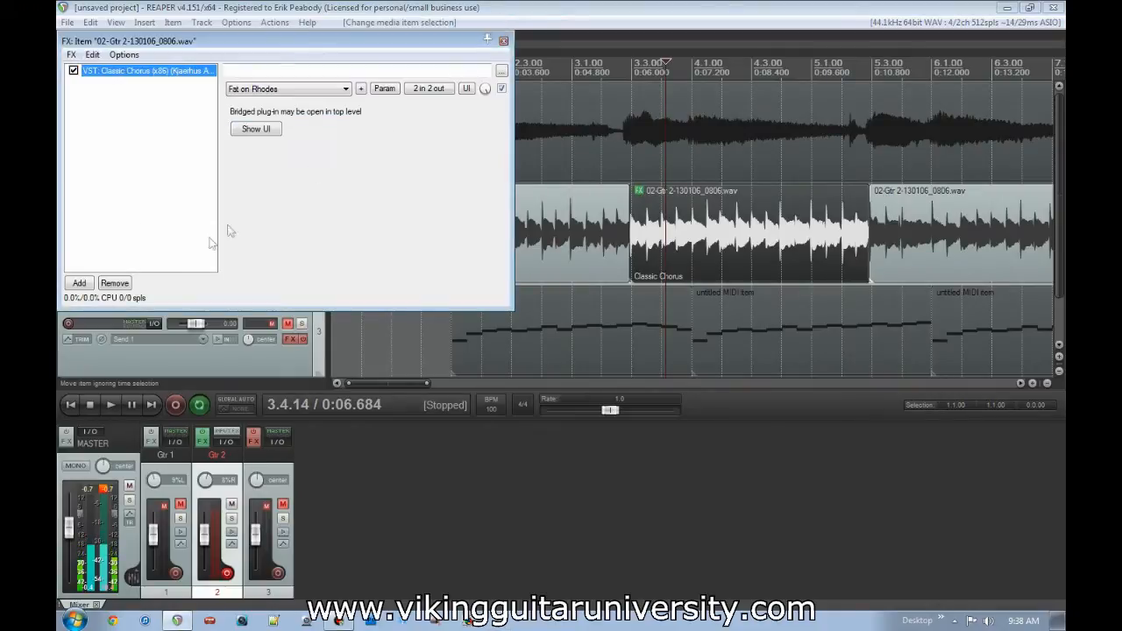
left_click(114, 284)
- Add ReaEQ to the middle Gtr 2 item with band 1's low shelf at 1524.7 Hz and -120 dB gain
left_click(79, 283)
double_click(627, 295)
left_click_drag(301, 186, 408, 193)
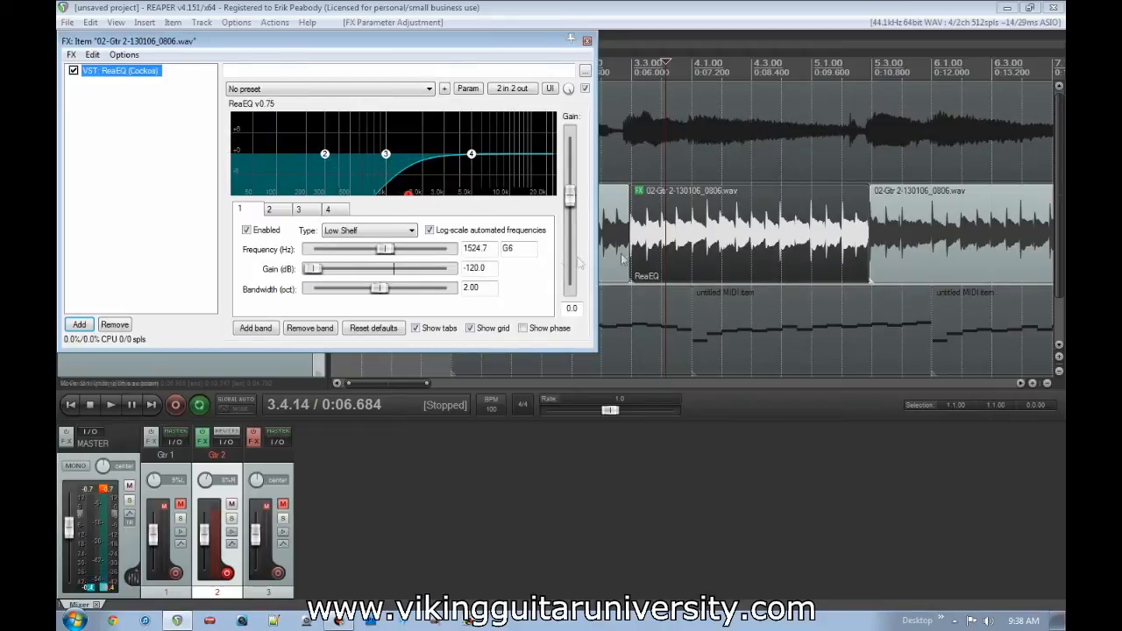
left_click(588, 41)
- Play Gtr 2 from 2.4.21 into the middle section to hear the item's ReaEQ
left_click(550, 247)
key("space")
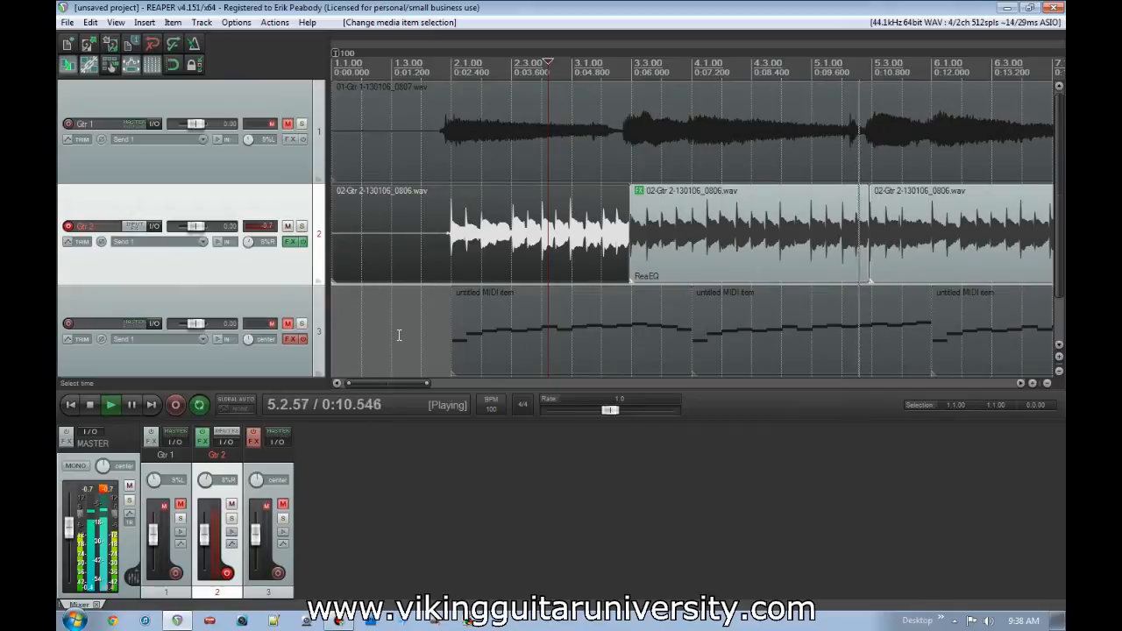
key("space")
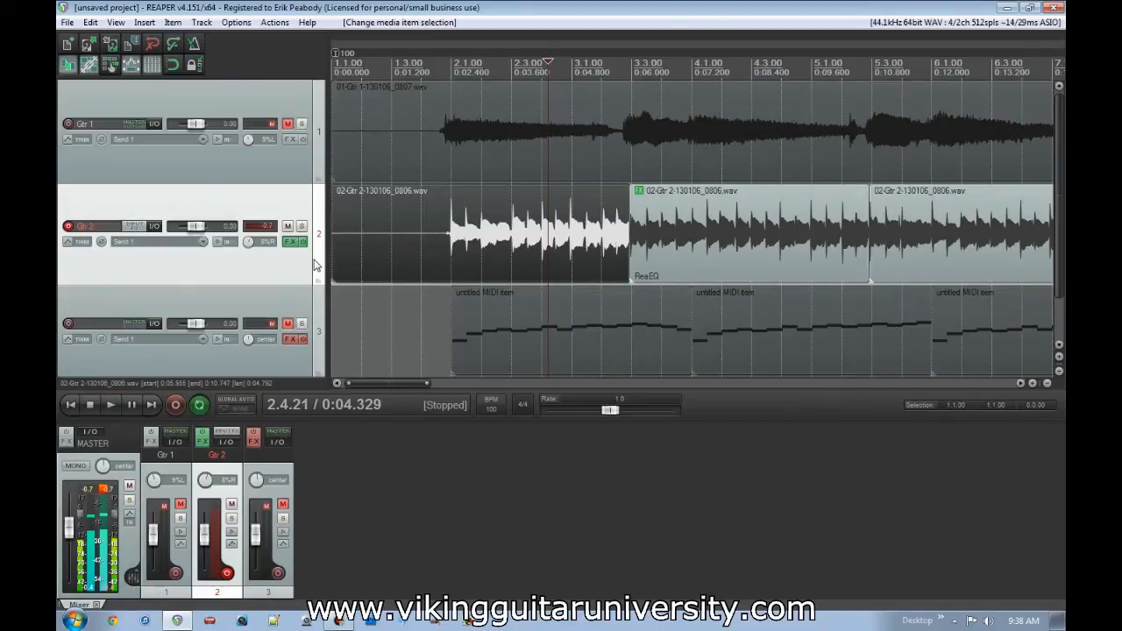
- Undo the ReaEQ and Classic Chorus item effects and both splits around the middle Gtr 2 section
double_click(649, 249, "ctrl")
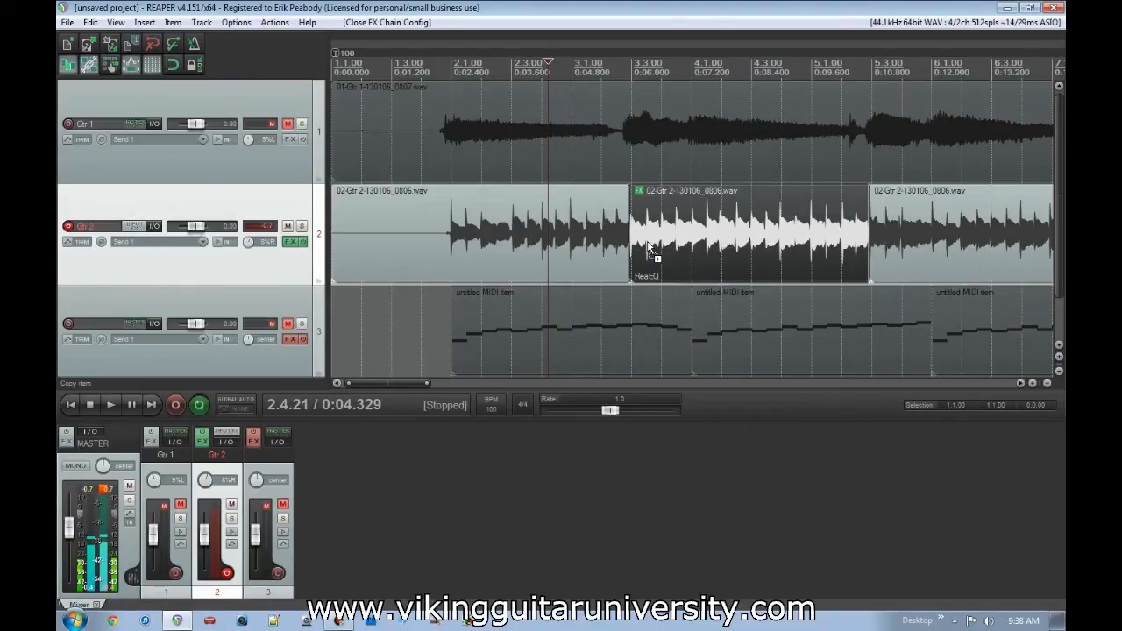
key("ctrl+z")
left_click(587, 41)
key("ctrl+z")
key("ctrl+z")
key("ctrl+z")
key("ctrl+z")
key("ctrl+z")
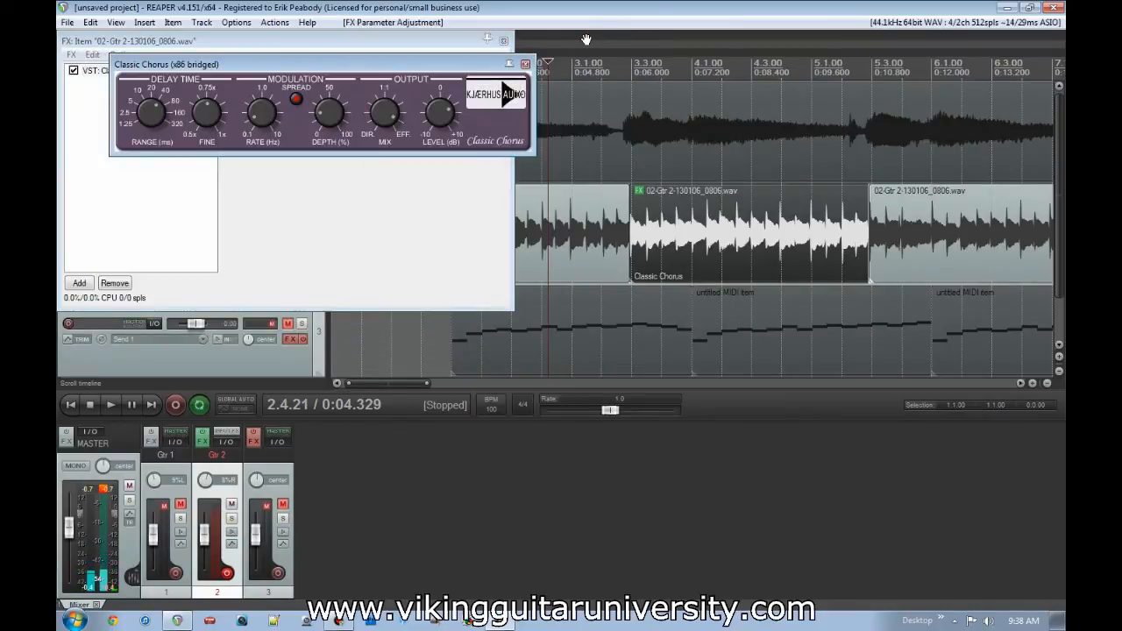
key("ctrl+z")
key("ctrl+z")
key("ctrl+z")
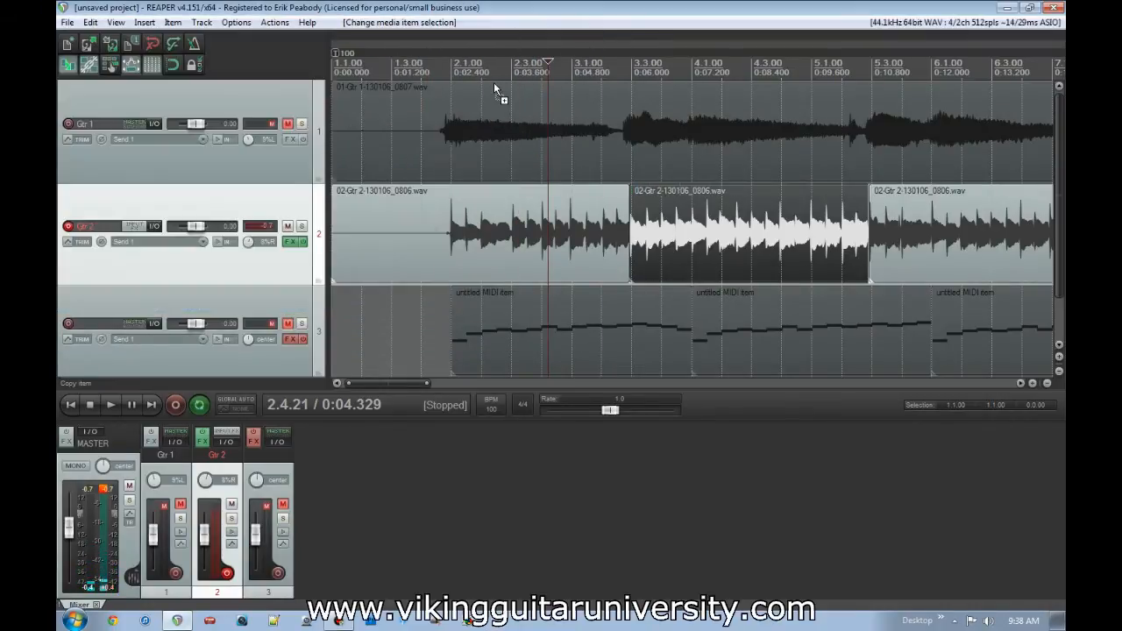
key("ctrl+z")
key("ctrl+z")
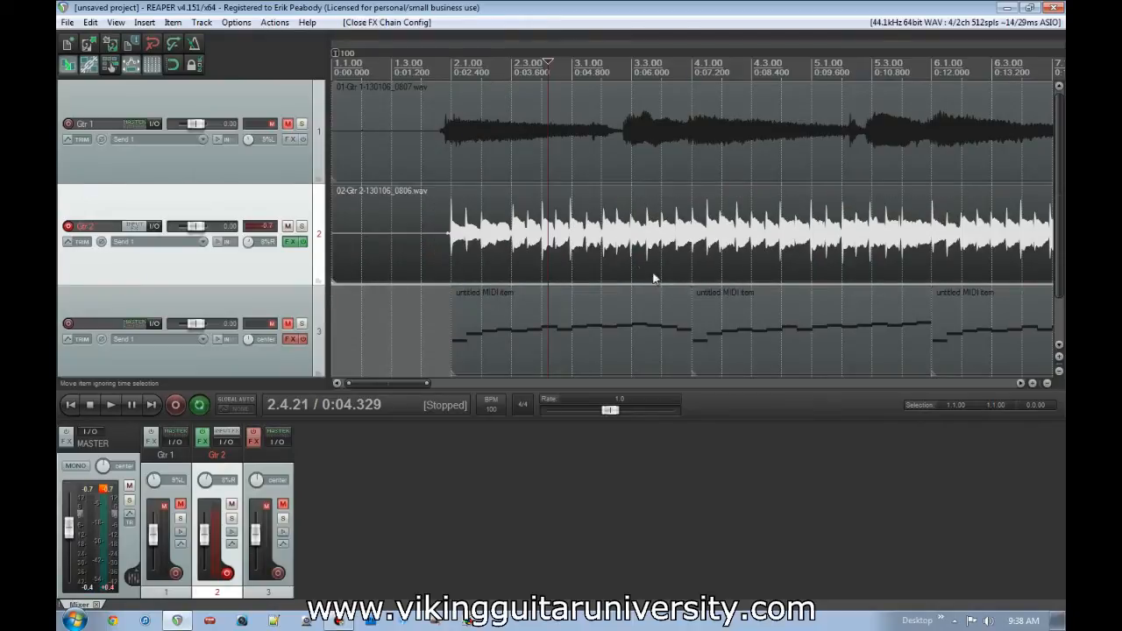
- Bypass the Gtr 2 track's effects and reverse the active take of the first Gtr 2 item
scroll(662, 279, "down", 3)
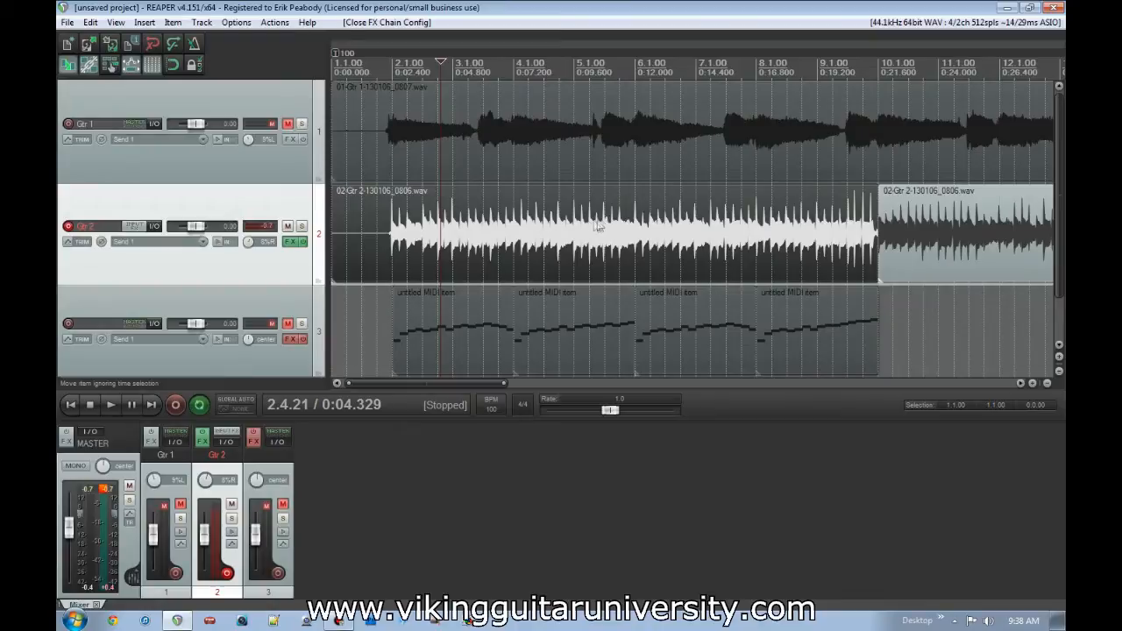
key("b")
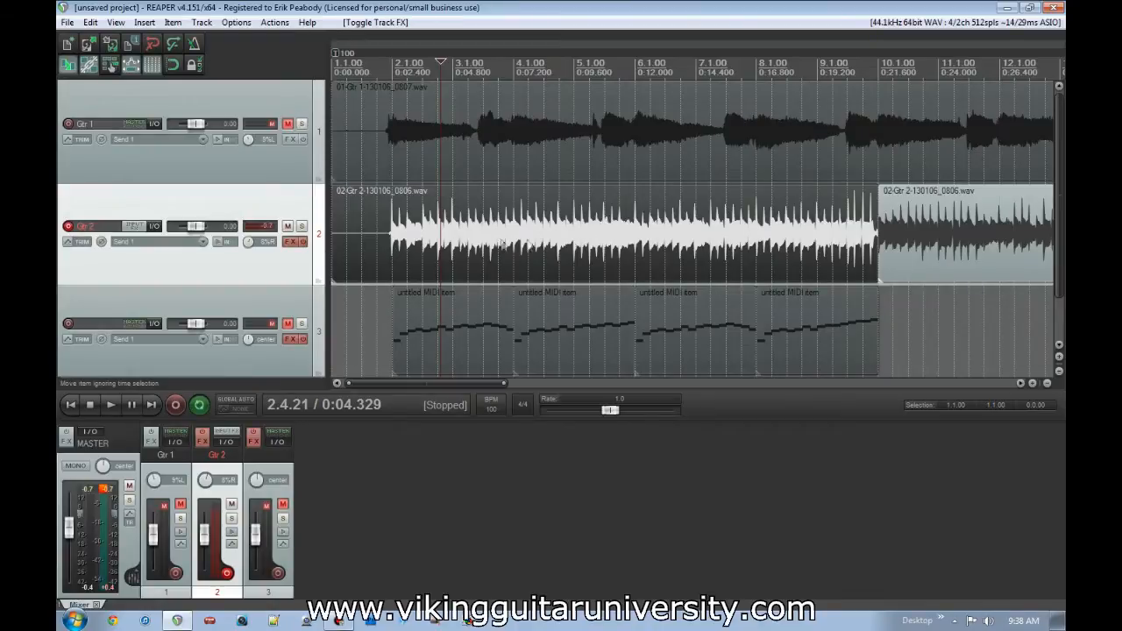
right_click(560, 237)
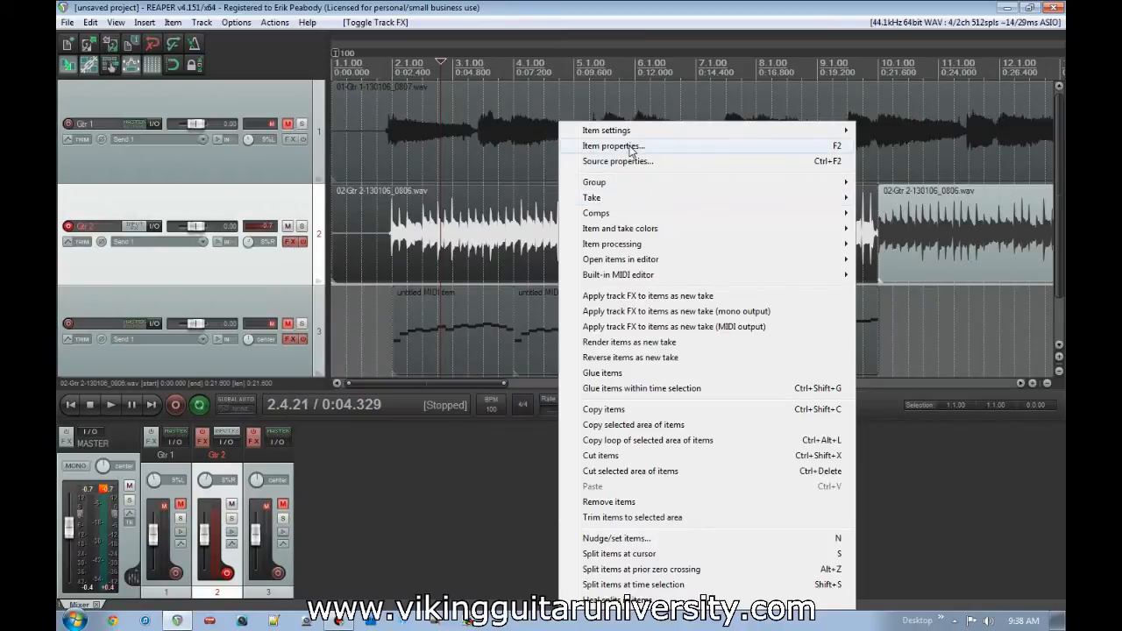
mouse_move(632, 134)
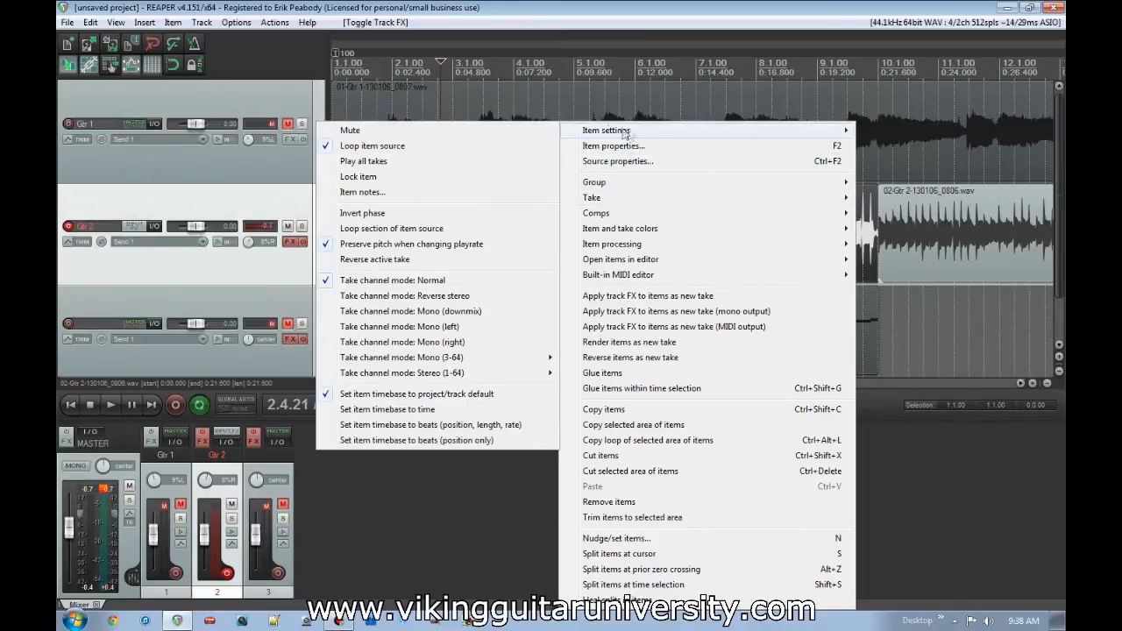
left_click(379, 260)
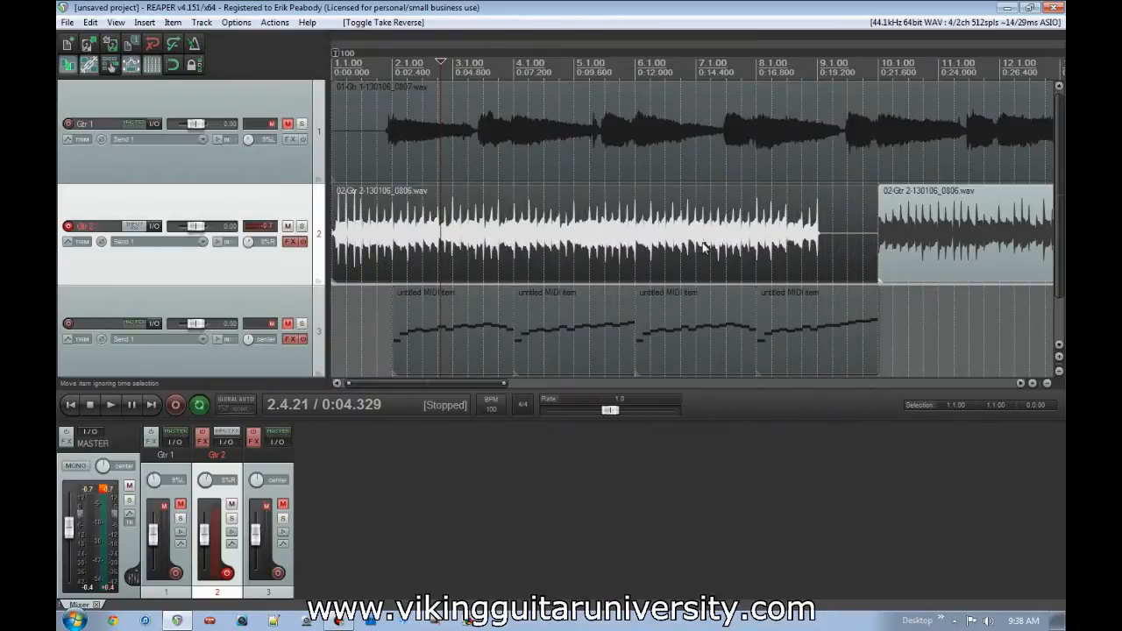
- Play the reversed first Gtr 2 item from the project start, unmuting Gtr 1 for part of the playback
key("Home")
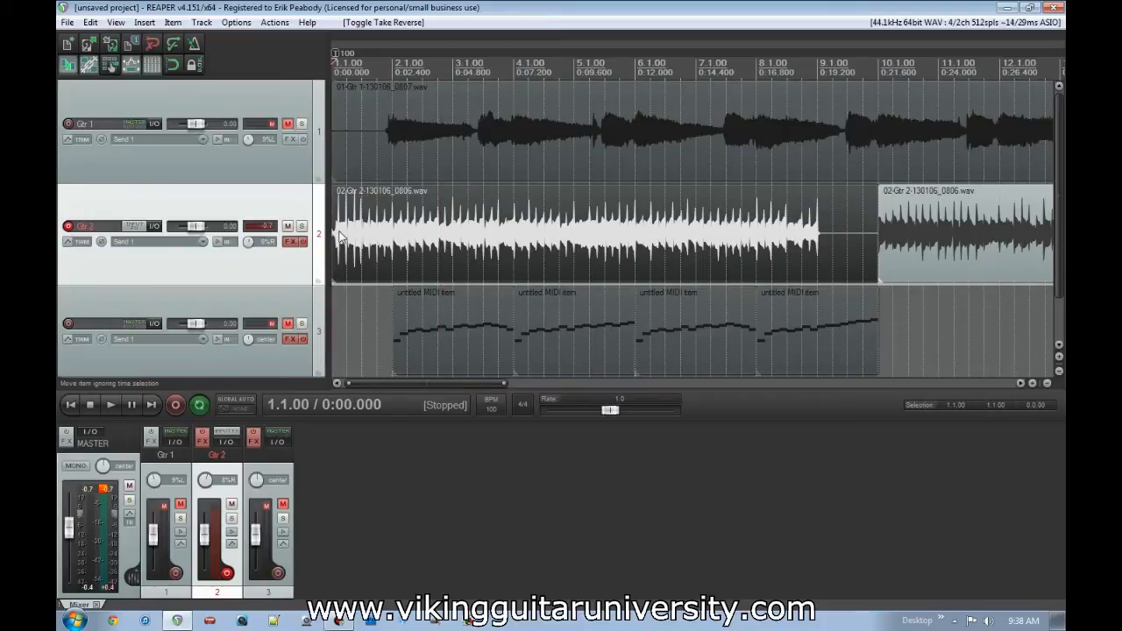
key("space")
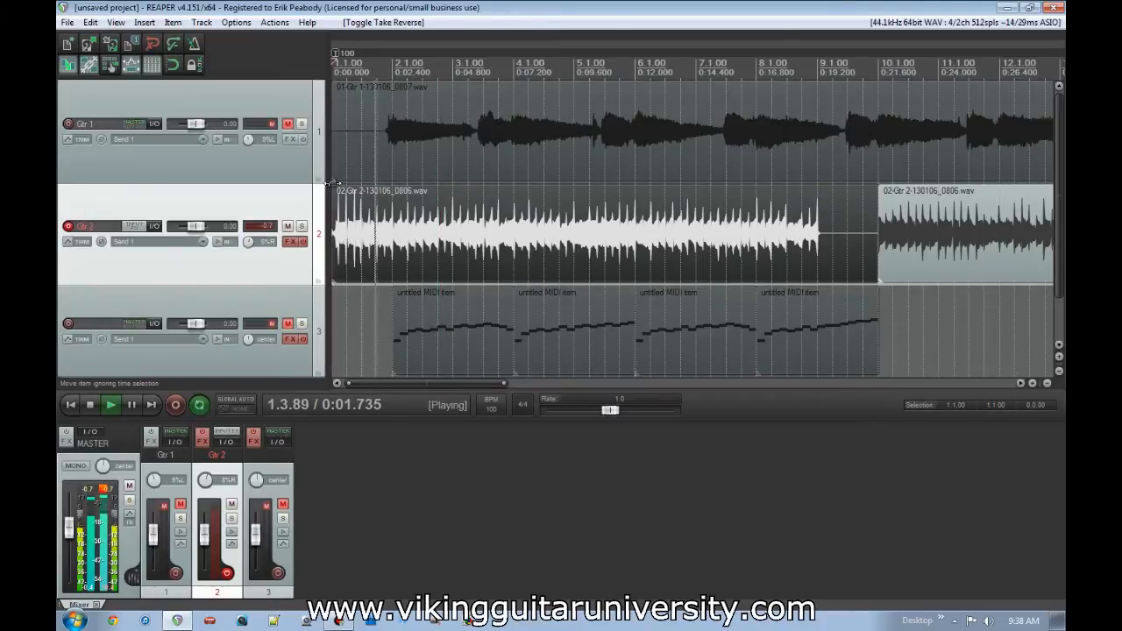
left_click(288, 123)
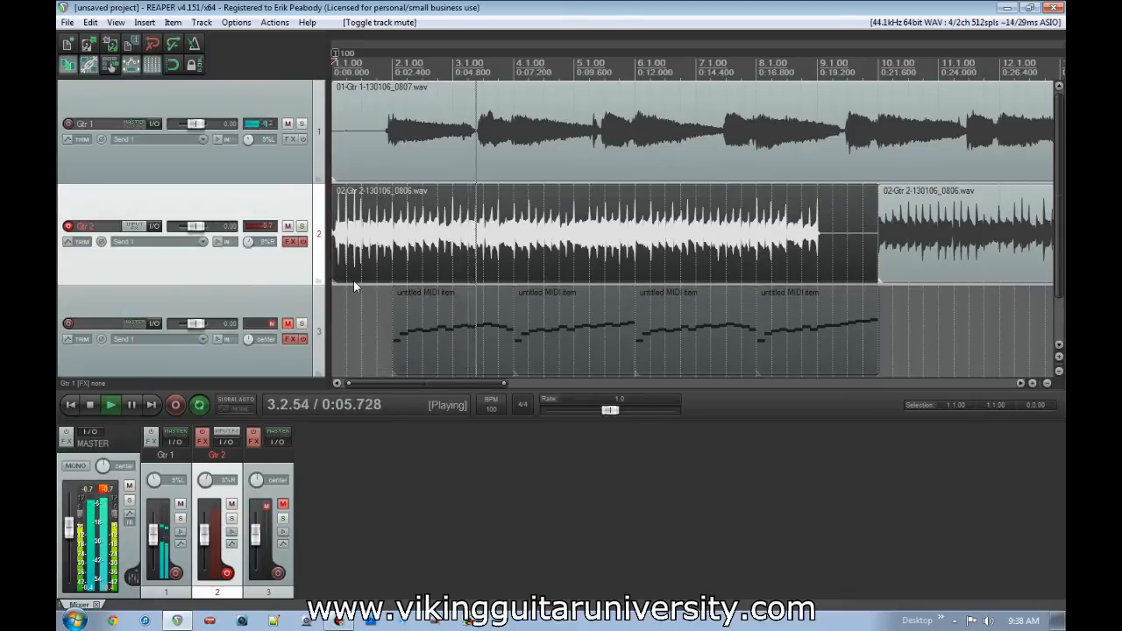
left_click(288, 124)
key("space")
- Undo the Gtr 1 mute changes and the reversal of the first Gtr 2 item
key("ctrl+z")
key("ctrl+z")
key("ctrl+z")
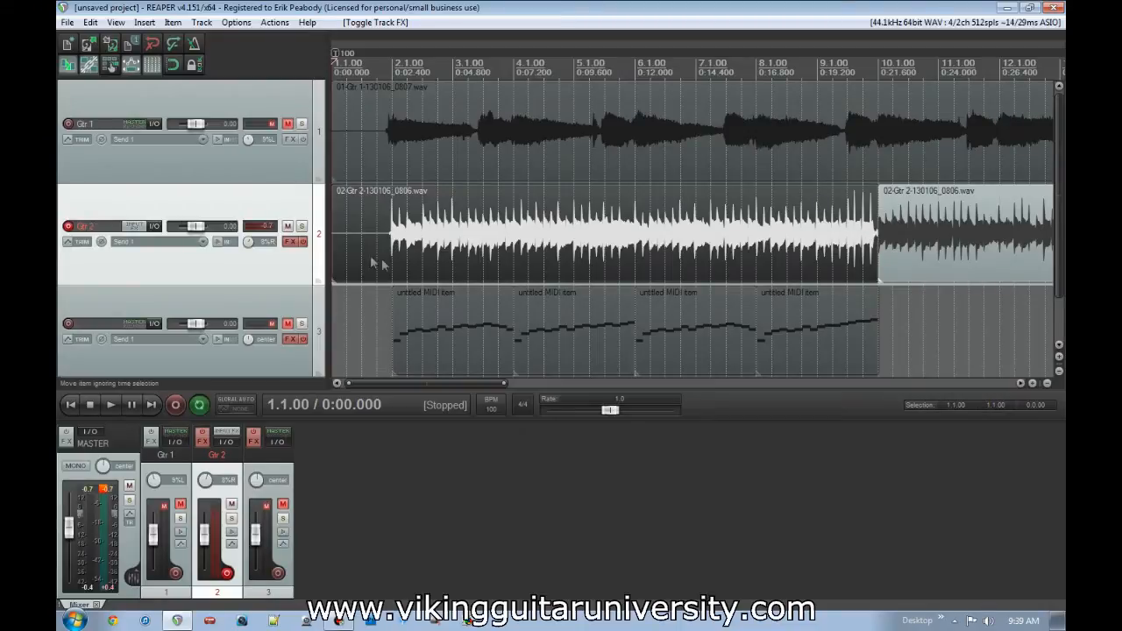
- Split the first Gtr 2 item at 1.4.83 and reverse the active take of the part after the split
left_click(390, 244)
scroll(421, 250, "up", 7)
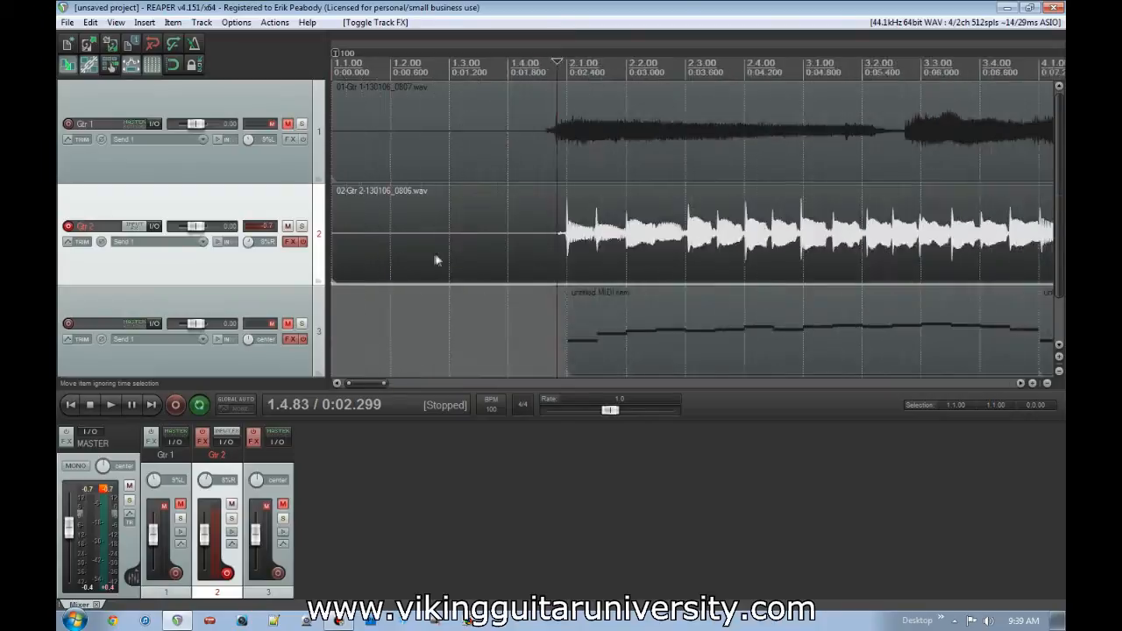
key("s")
scroll(715, 247, "down", 7)
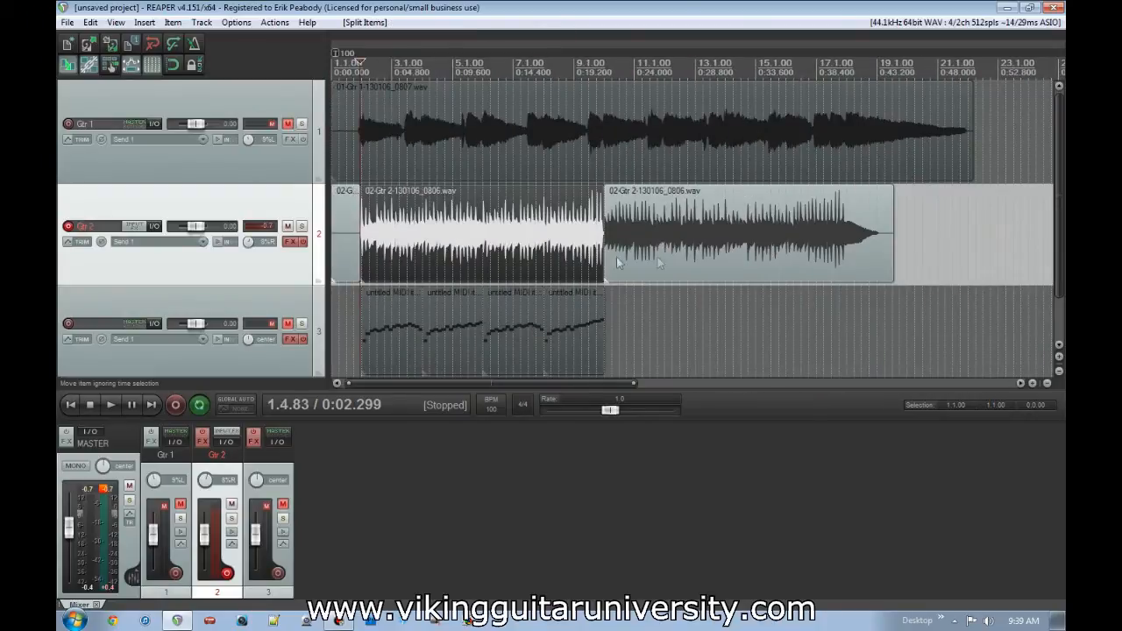
right_click(504, 239)
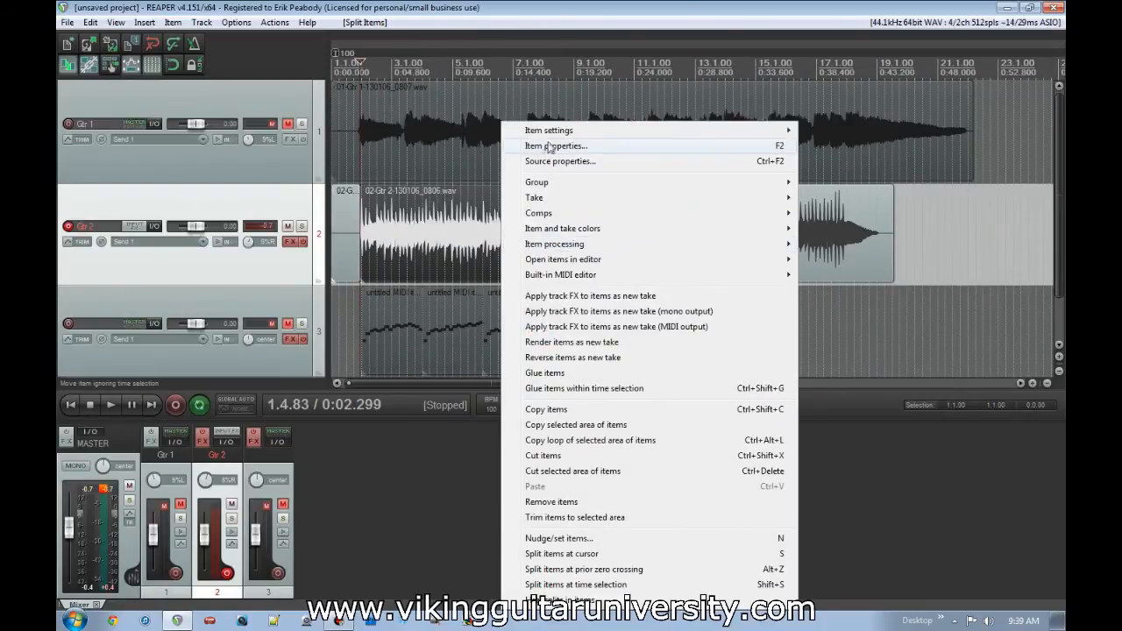
mouse_move(555, 134)
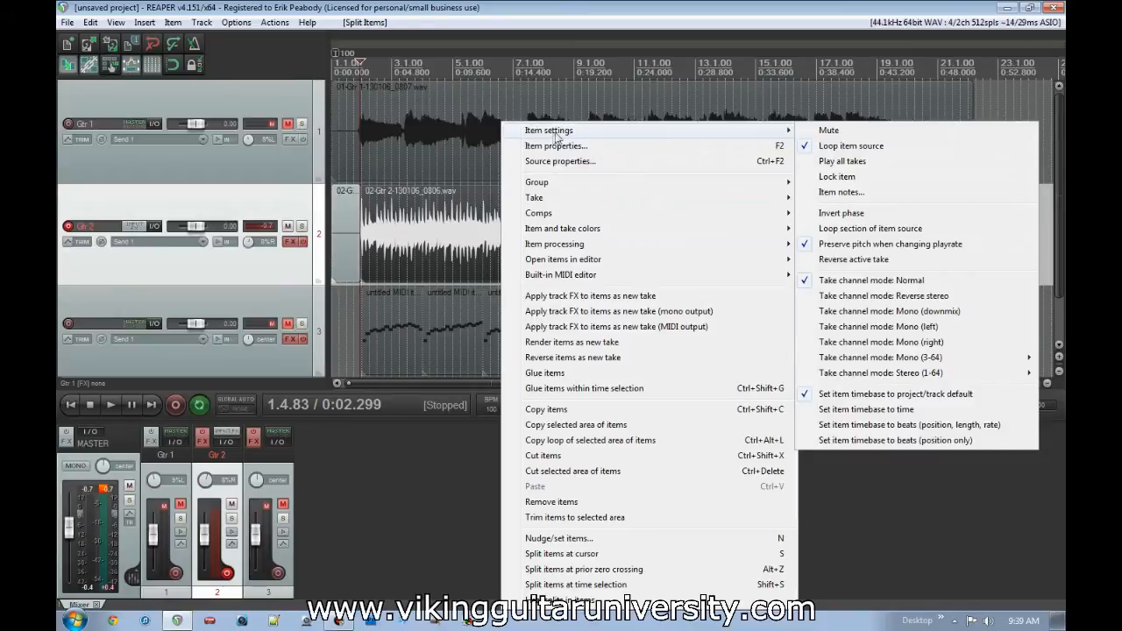
left_click(853, 259)
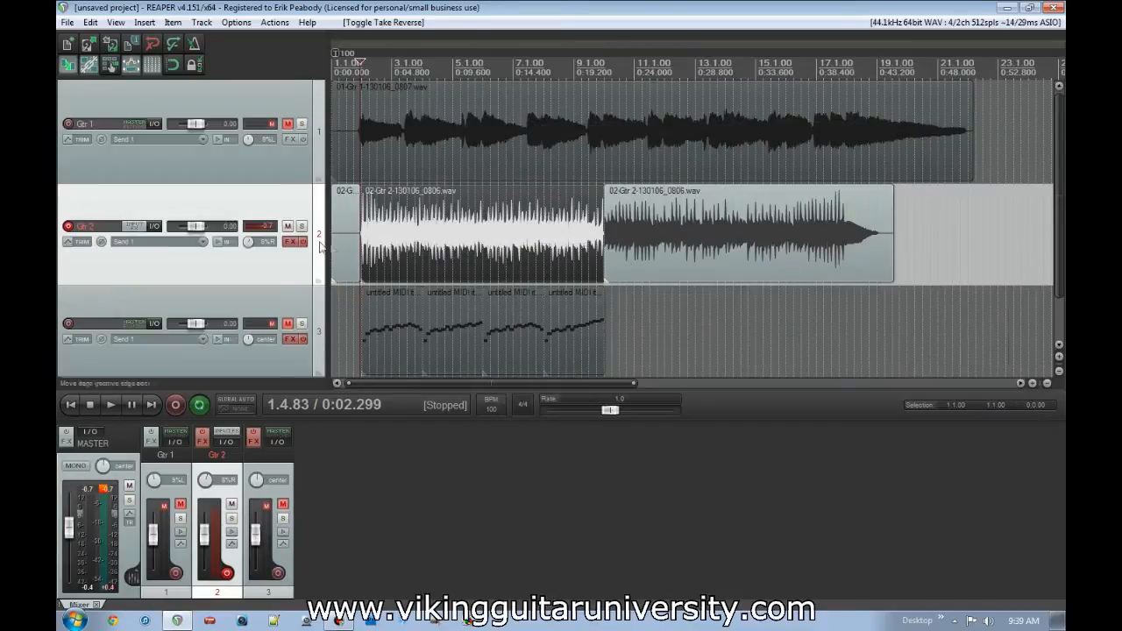
- Unmute Gtr 1 and play both guitars from 1.2.29 through the reversed Gtr 2 section
left_click(289, 125)
left_click(341, 228)
key("space")
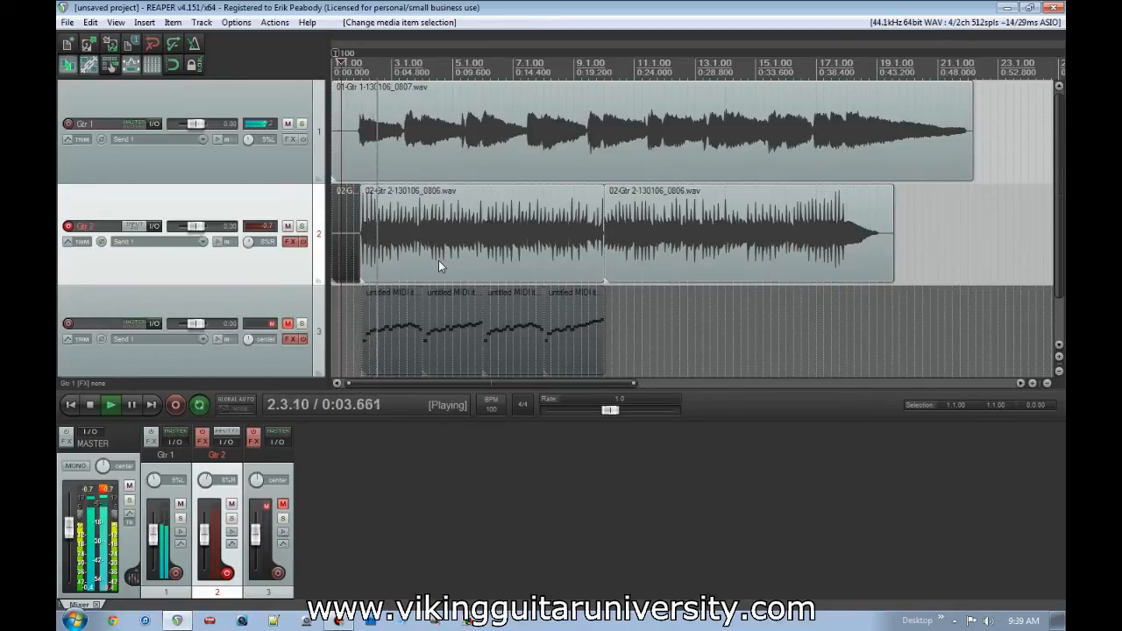
scroll(441, 259, "up", 5)
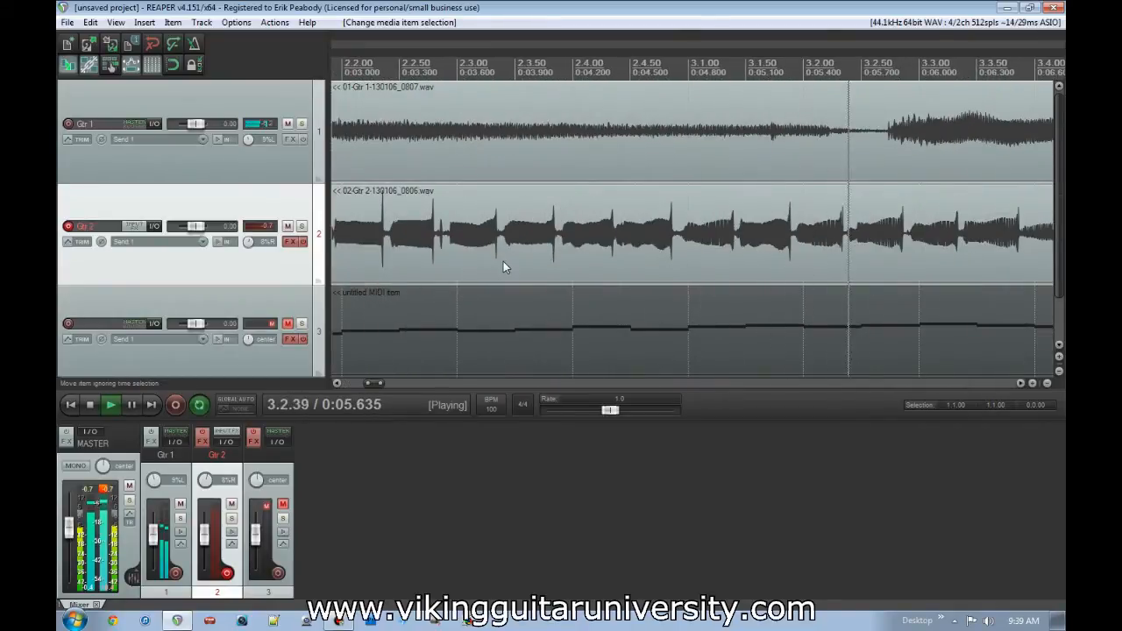
scroll(507, 262, "down", 1)
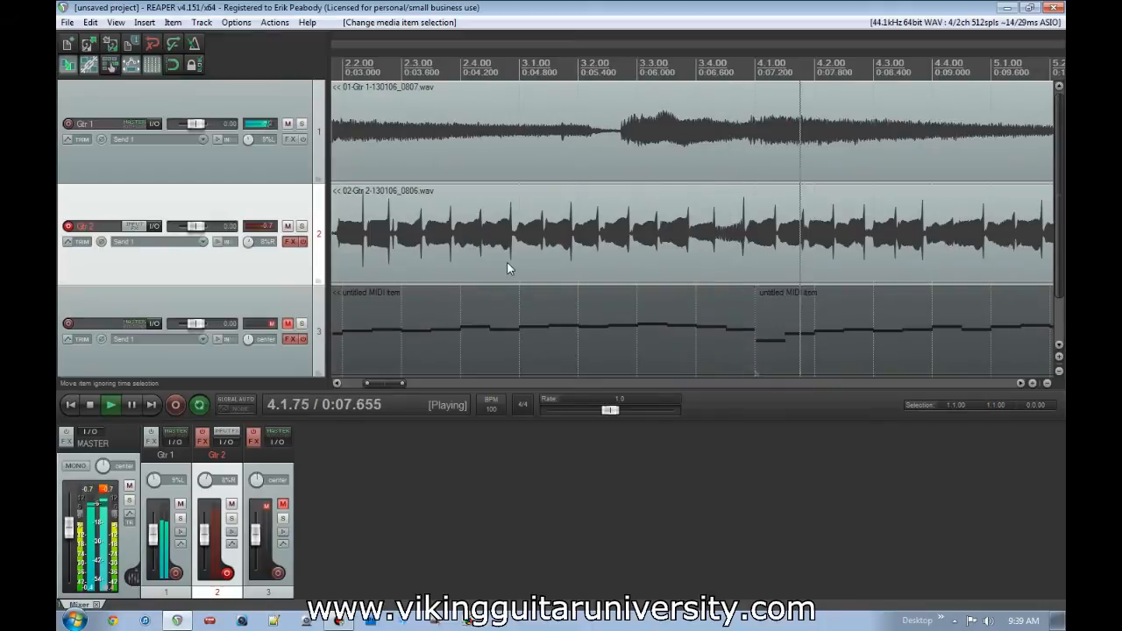
scroll(507, 265, "down", 4)
key("space")
- Undo the Gtr 1 unmuting, the take reversal and the split at 1.4.83 on Gtr 2
left_click(508, 267)
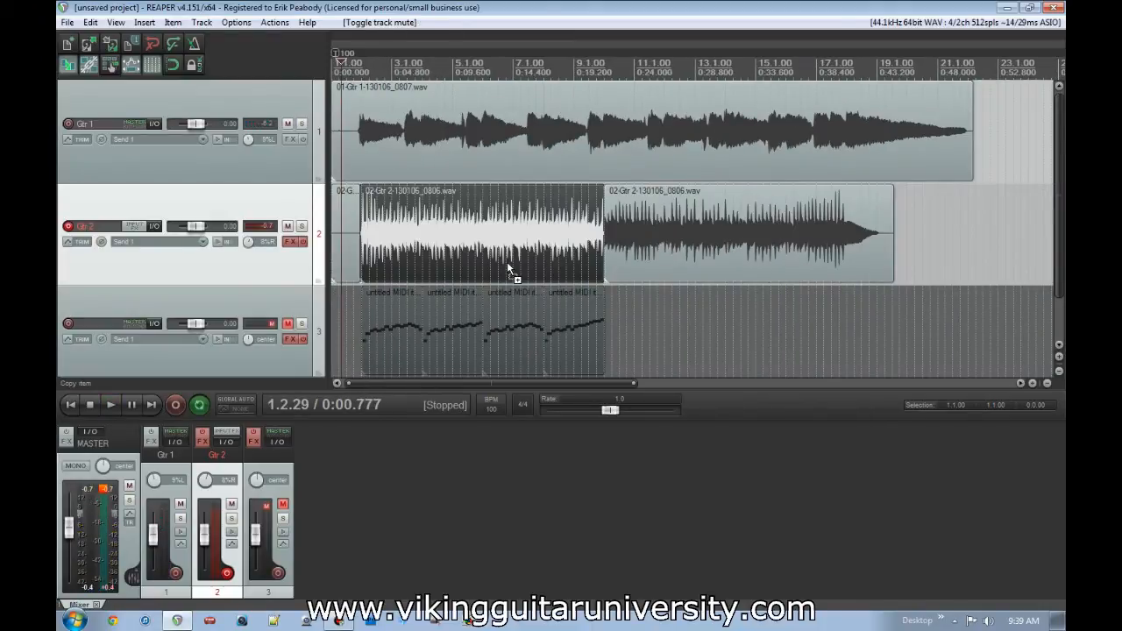
key("ctrl+z")
key("ctrl+z")
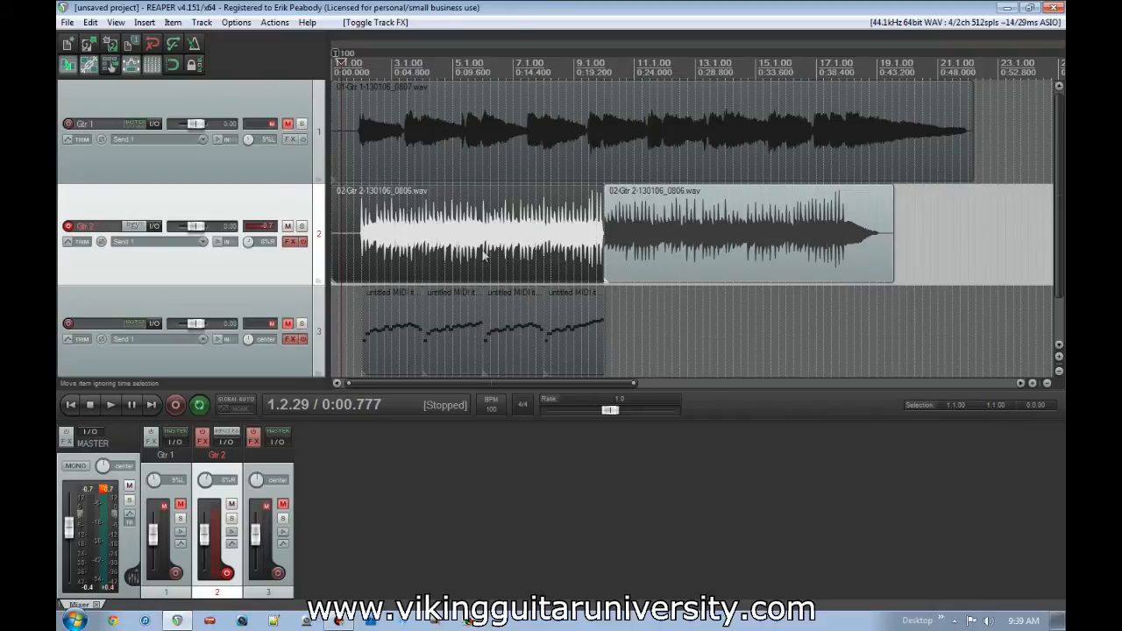
- Lock the first Gtr 2 item
right_click(376, 244)
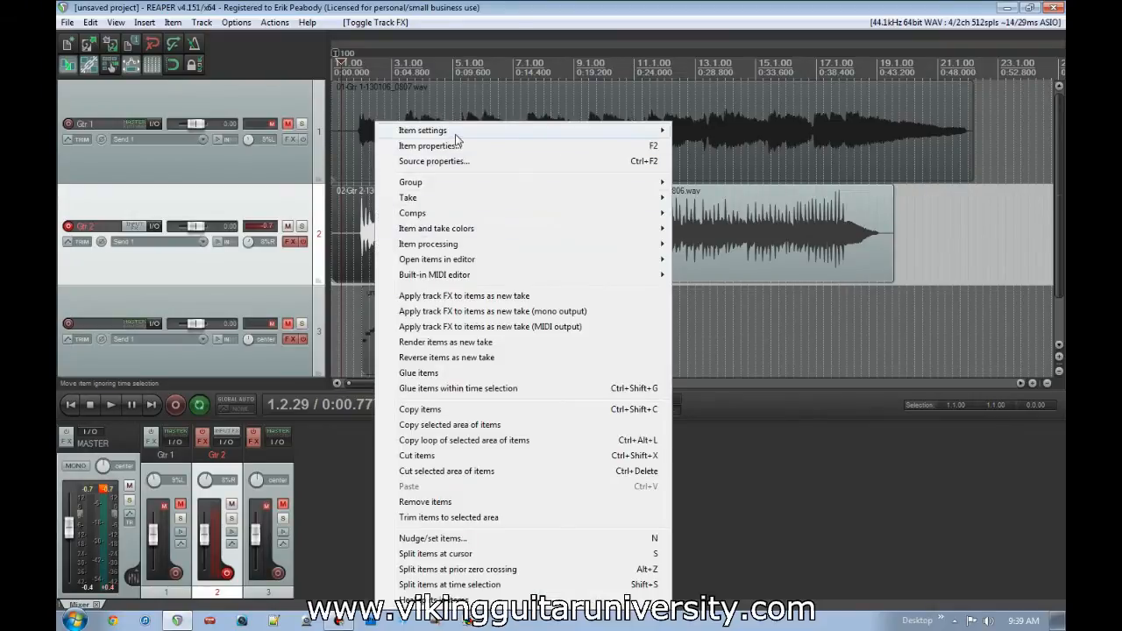
mouse_move(456, 139)
left_click(745, 178)
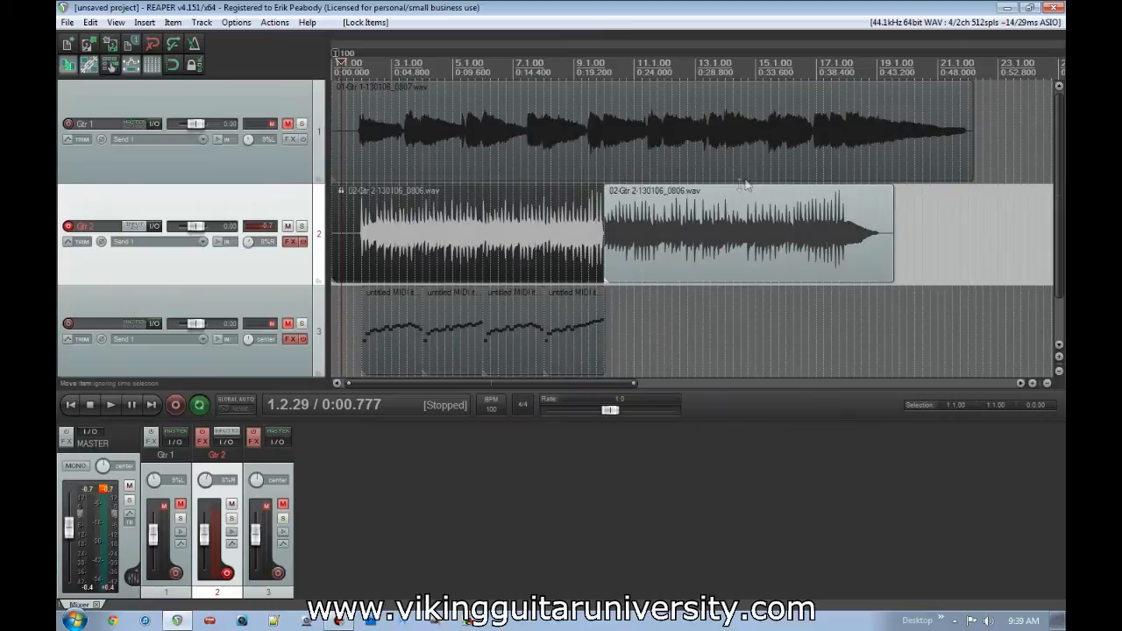
- Try to move the locked Gtr 2 item, and move the unlocked second item to about 13.1.00 for comparison
left_click_drag(512, 251, 545, 249)
left_click_drag(735, 252, 827, 252)
left_click_drag(543, 256, 442, 253)
left_click_drag(438, 249, 610, 235)
left_click_drag(509, 249, 422, 235)
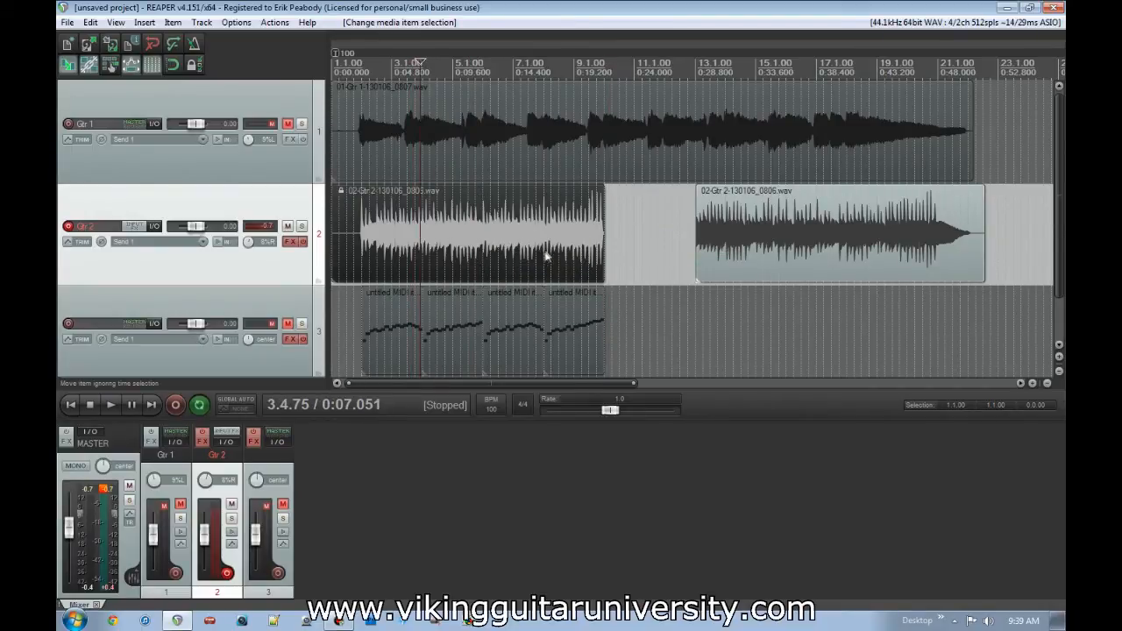
- Unlock the first Gtr 2 item and move the second item back against its end
right_click(520, 227)
mouse_move(578, 134)
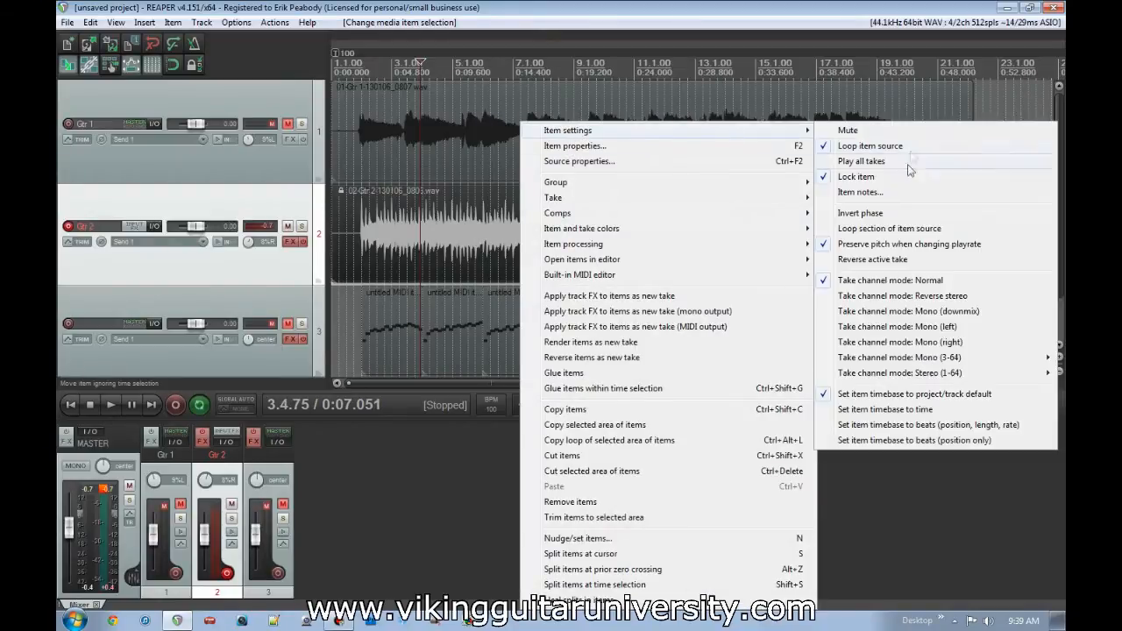
left_click(870, 177)
left_click_drag(810, 250, 711, 263)
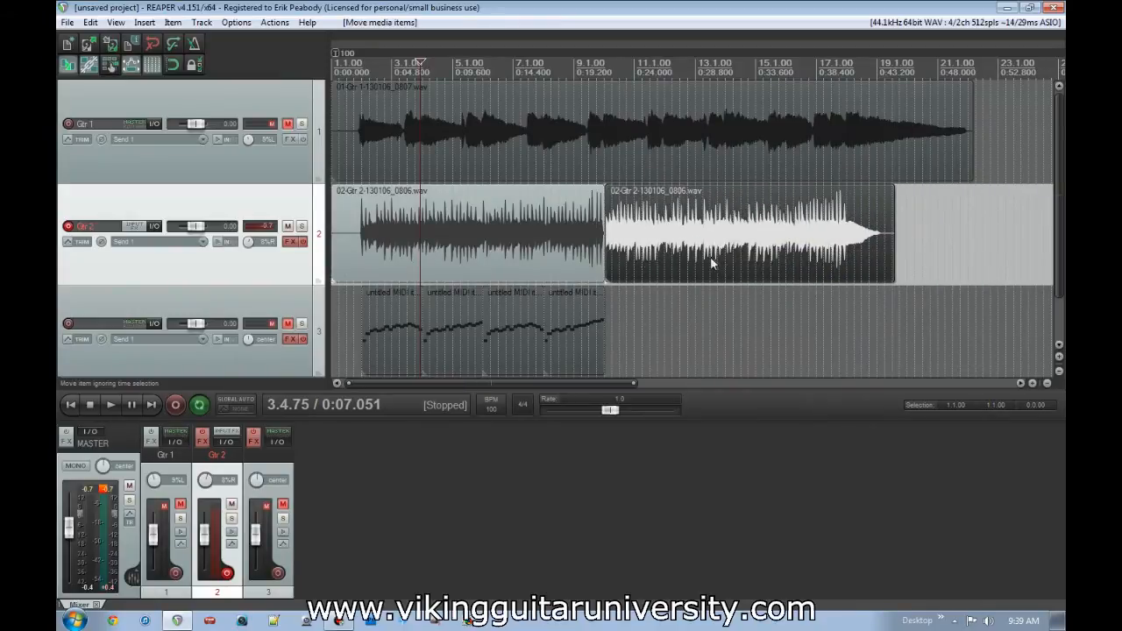
- Undo the Gtr 2 item moves and lock changes, restoring the arrangement from before the first item was locked
key("ctrl+z")
key("ctrl+z")
key("ctrl+z")
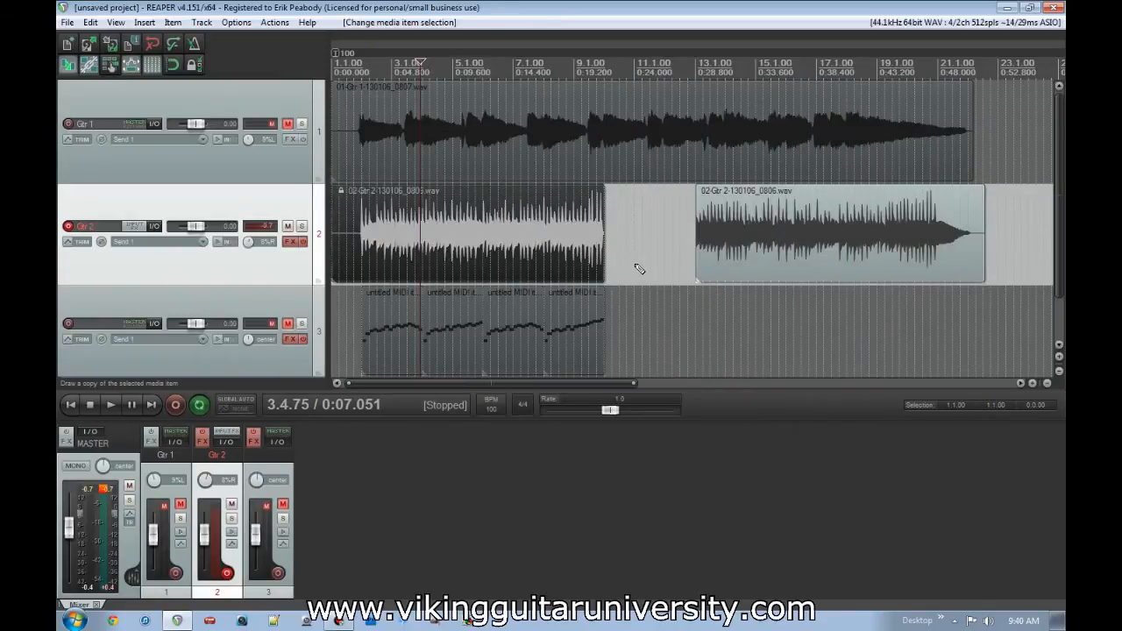
key("ctrl+shift+z")
key("ctrl+shift+z")
key("ctrl+shift+z")
key("ctrl+shift+z")
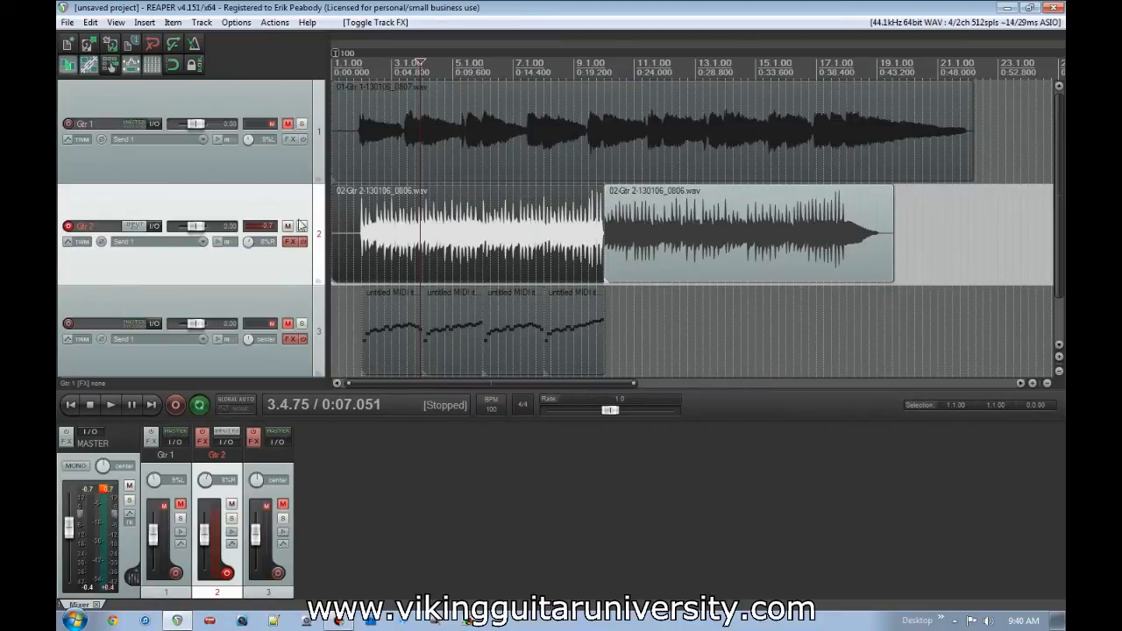
- Lock the Gtr 2 track controls and try to move the track's volume fader
left_click(202, 22)
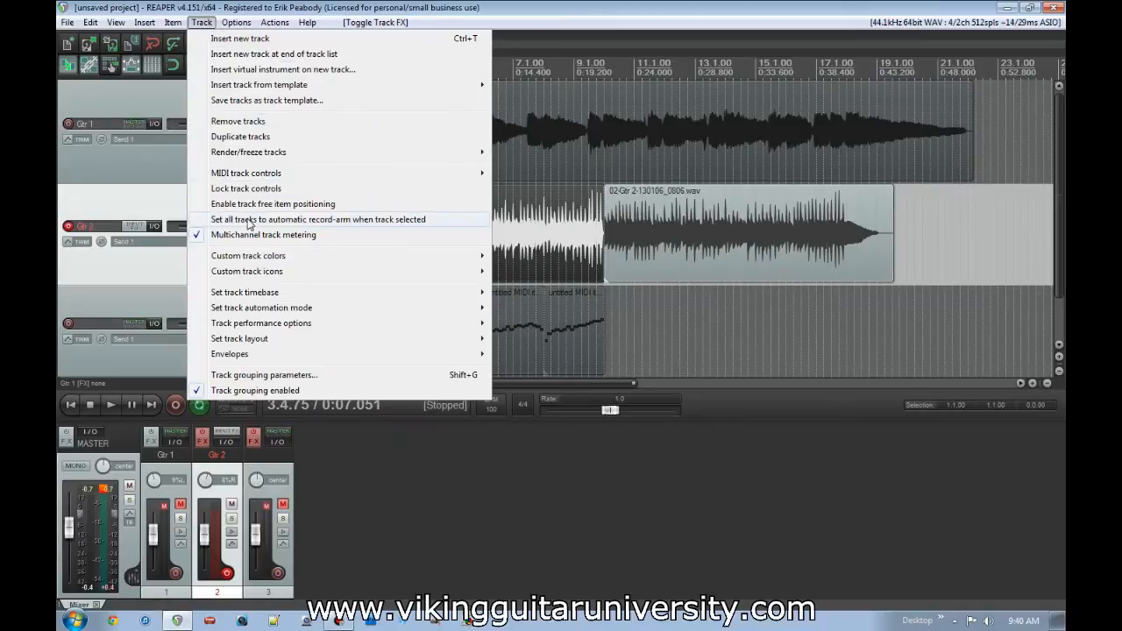
left_click(235, 188)
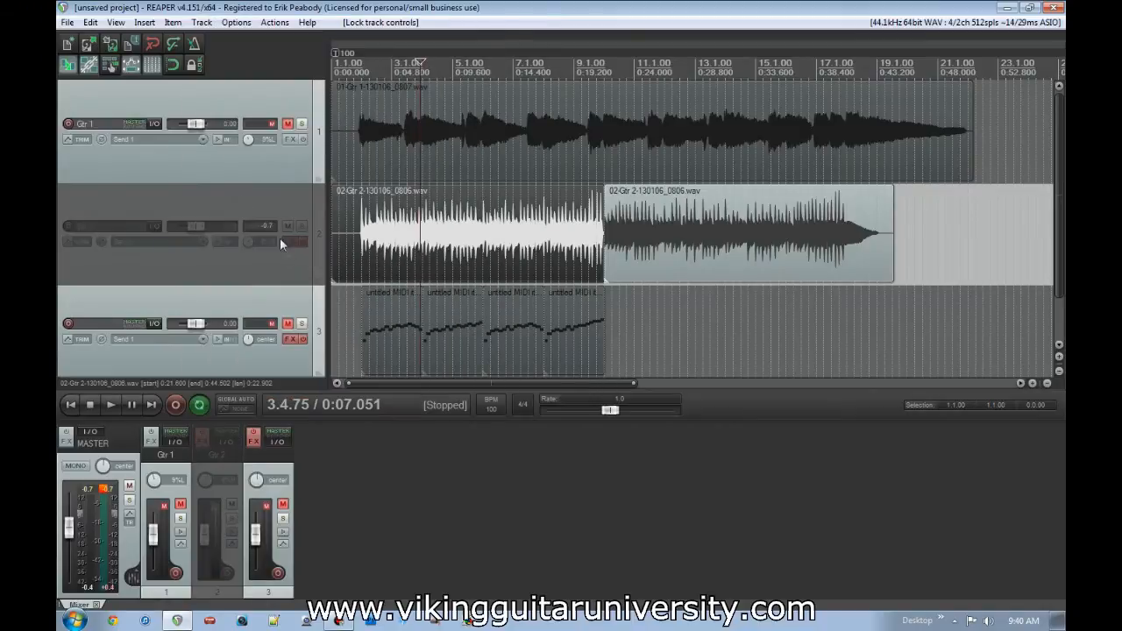
left_click_drag(197, 225, 221, 230)
- Unlock the Gtr 2 track controls
left_click(201, 21)
mouse_move(236, 22)
left_click(212, 191)
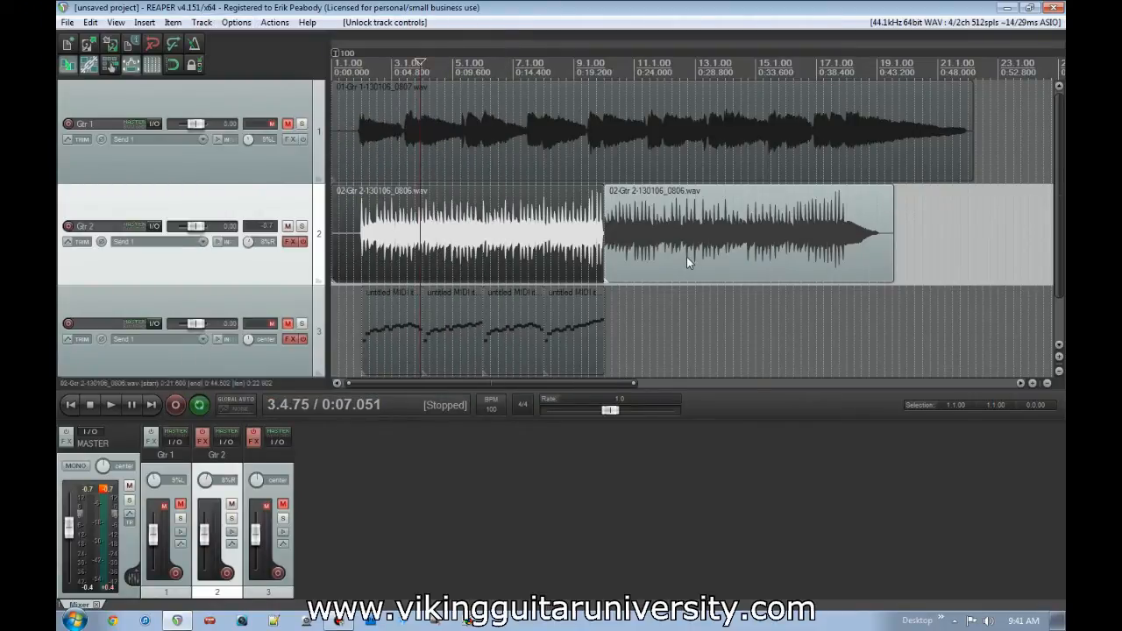
- Move the second Gtr 2 item later on the timeline to about 14.1.00
left_click_drag(663, 250, 788, 236)
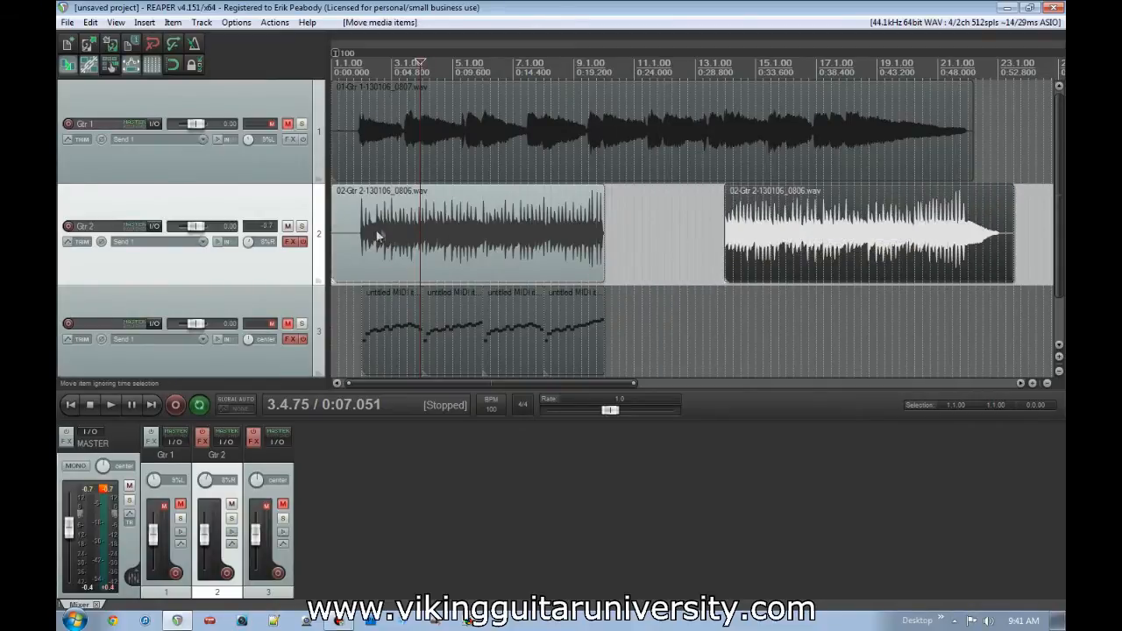
- Split the first Gtr 2 item in the silence just before its first note
left_click(368, 234)
scroll(527, 269, "up", 8)
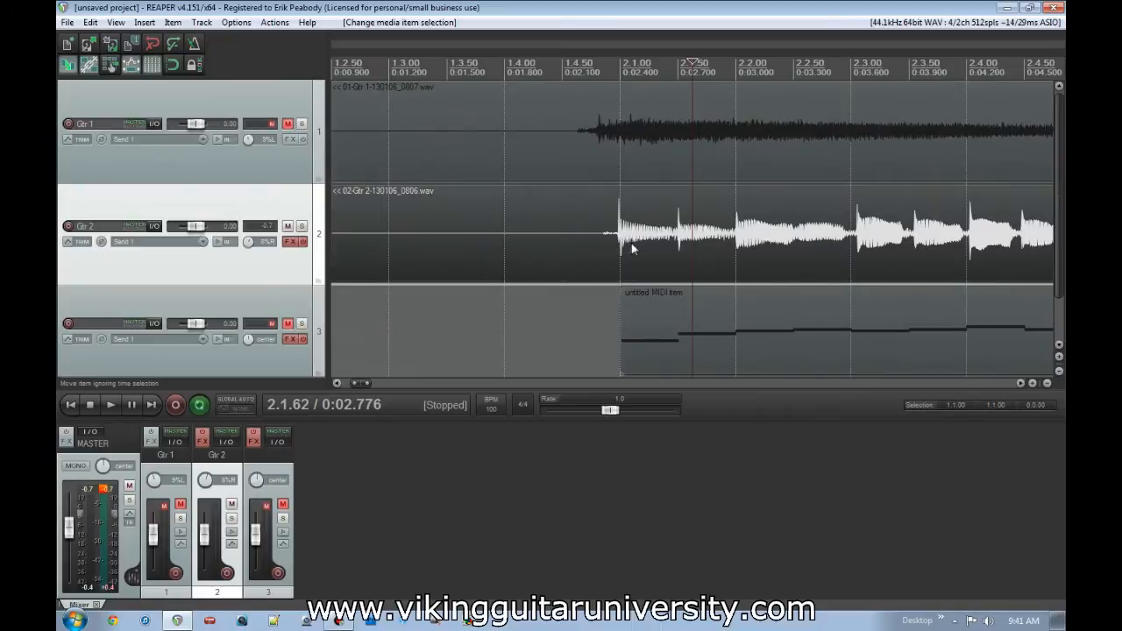
scroll(633, 249, "up", 3)
left_click(512, 241)
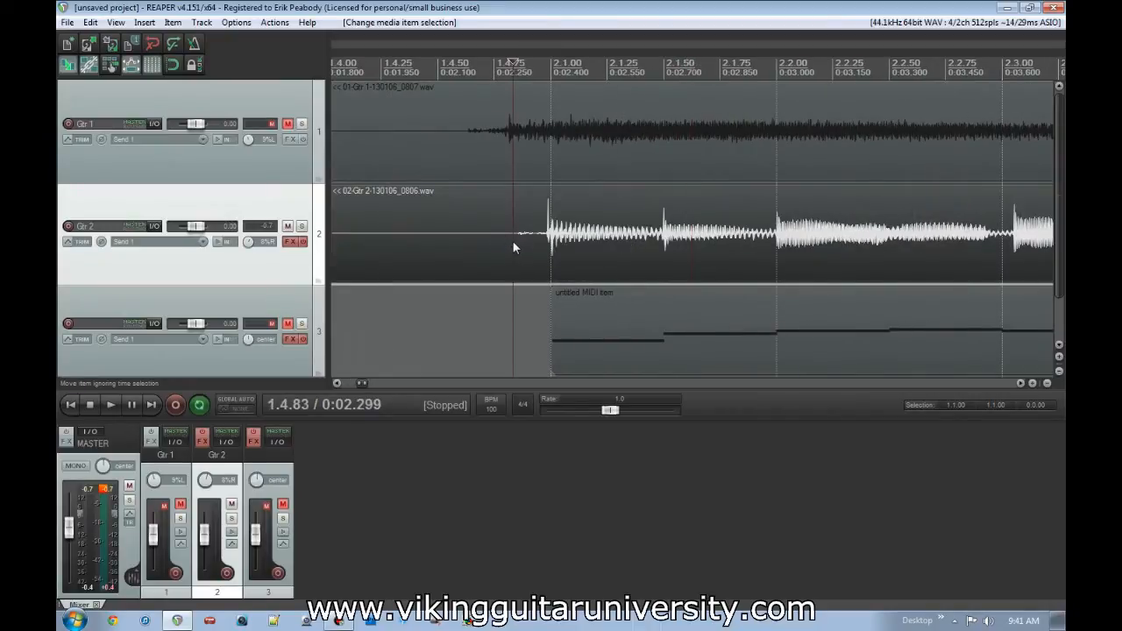
scroll(603, 260, "up", 5)
left_click(701, 237)
key("s")
- Delete the silent Gtr 2 part before the split and check where the remaining item starts
left_click(624, 240)
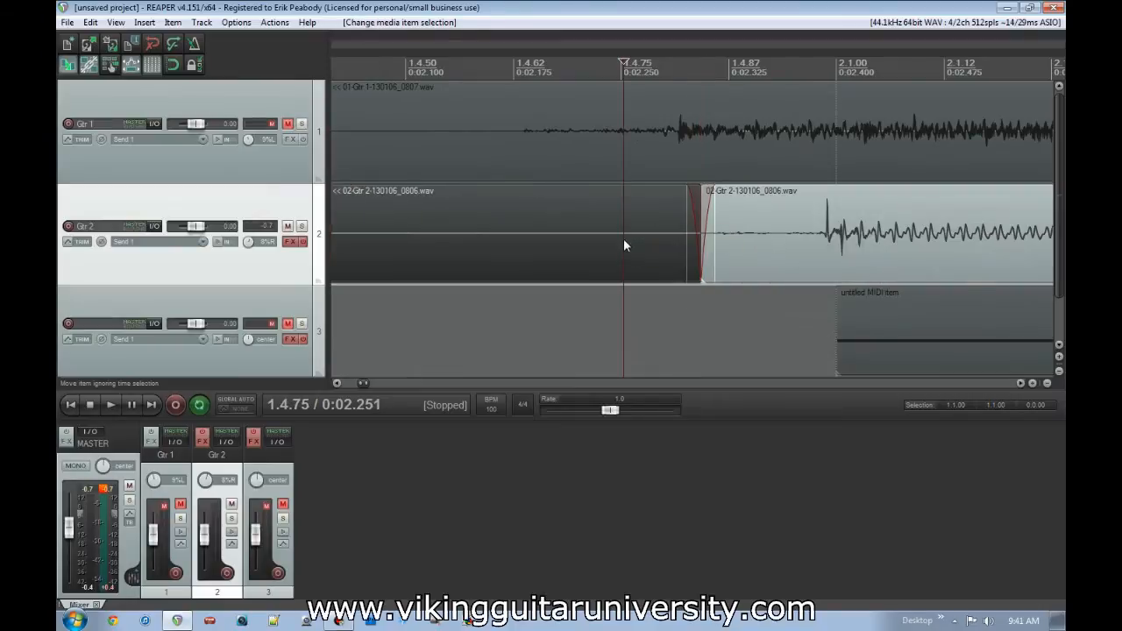
key("Delete")
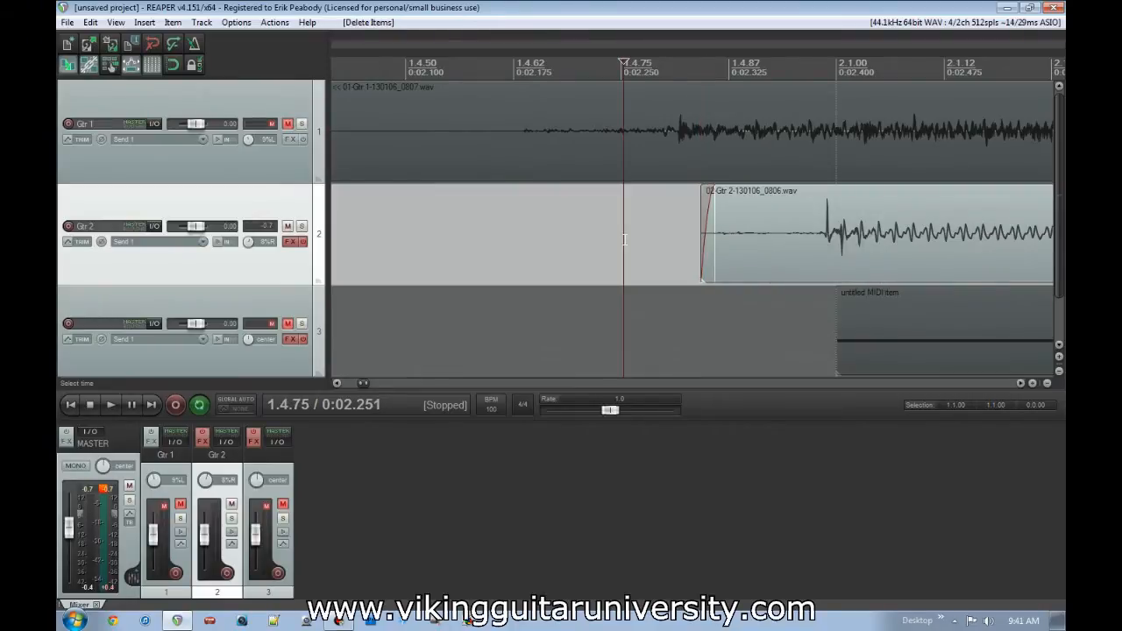
scroll(624, 239, "down", 6)
scroll(621, 246, "up", 3)
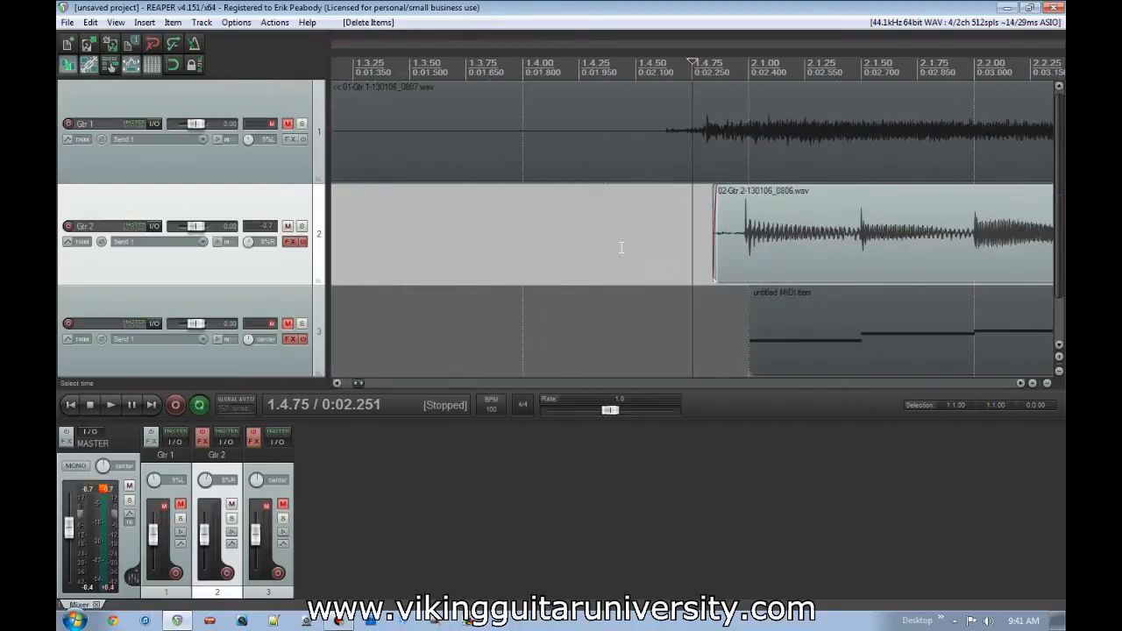
scroll(620, 247, "down", 1)
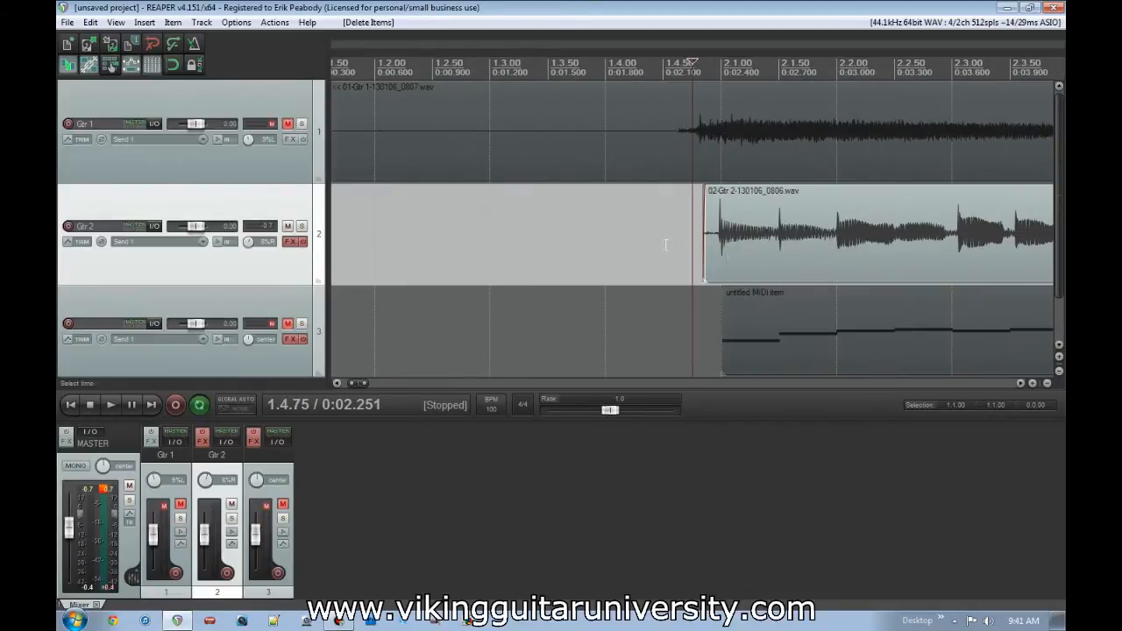
scroll(791, 258, "down", 3)
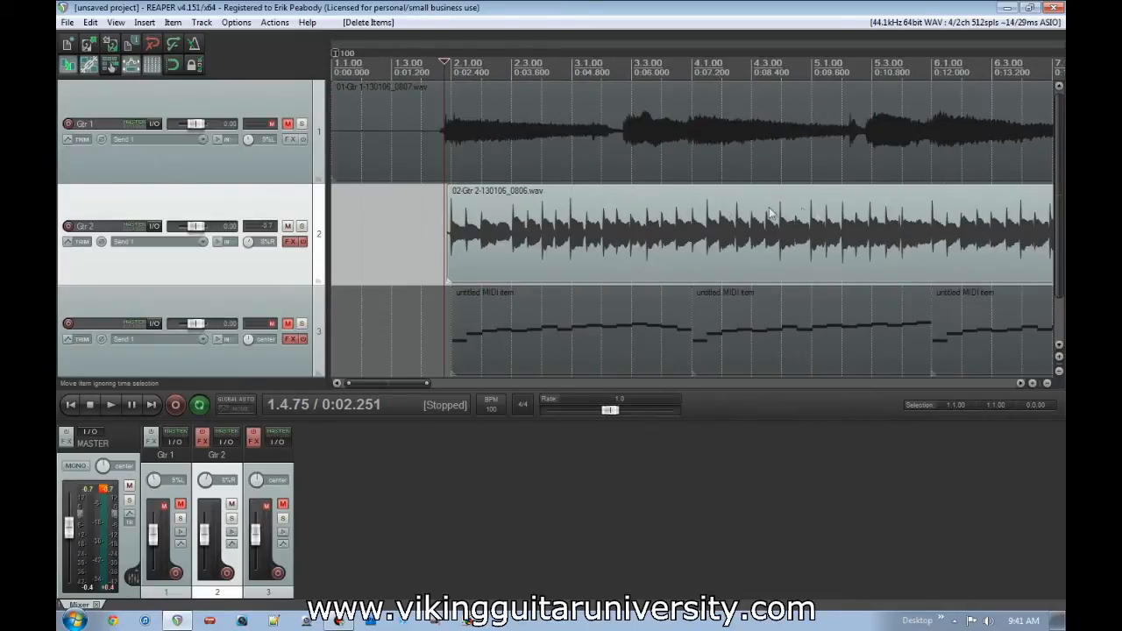
scroll(548, 233, "up", 2)
- Undo the deletion of the silent intro and the split before the first Gtr 2 note
key("ctrl+z")
key("ctrl+z")
key("ctrl+z")
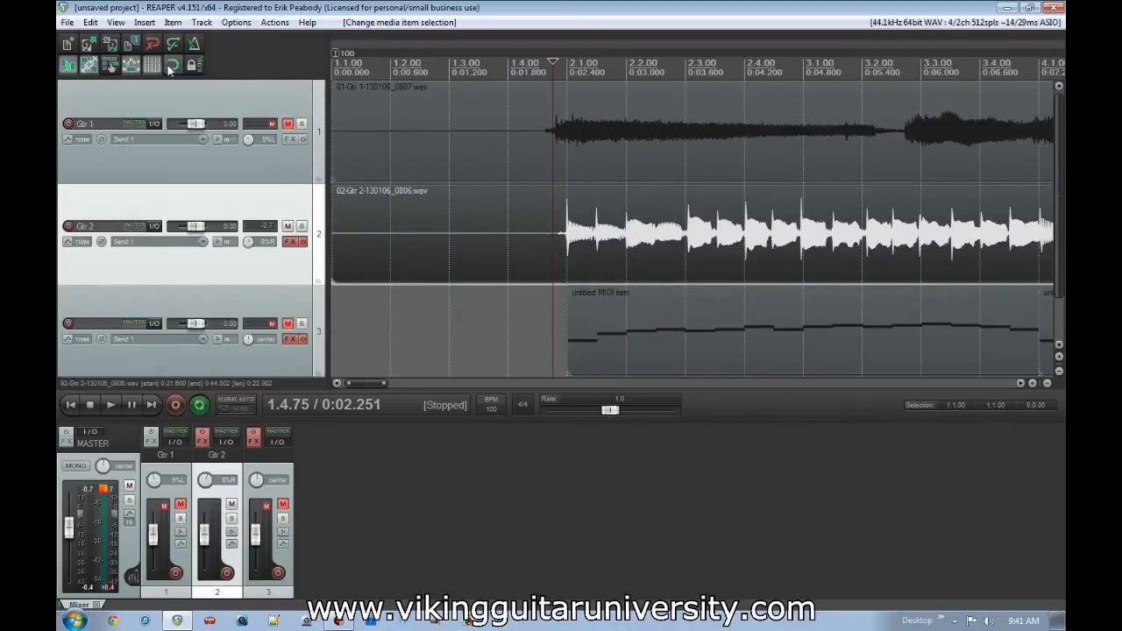
- Enable snapping and test it by moving the first Gtr 2 item to 2.1.00 and back to 1.1.00
scroll(491, 233, "down", 4)
left_click_drag(490, 235, 533, 250)
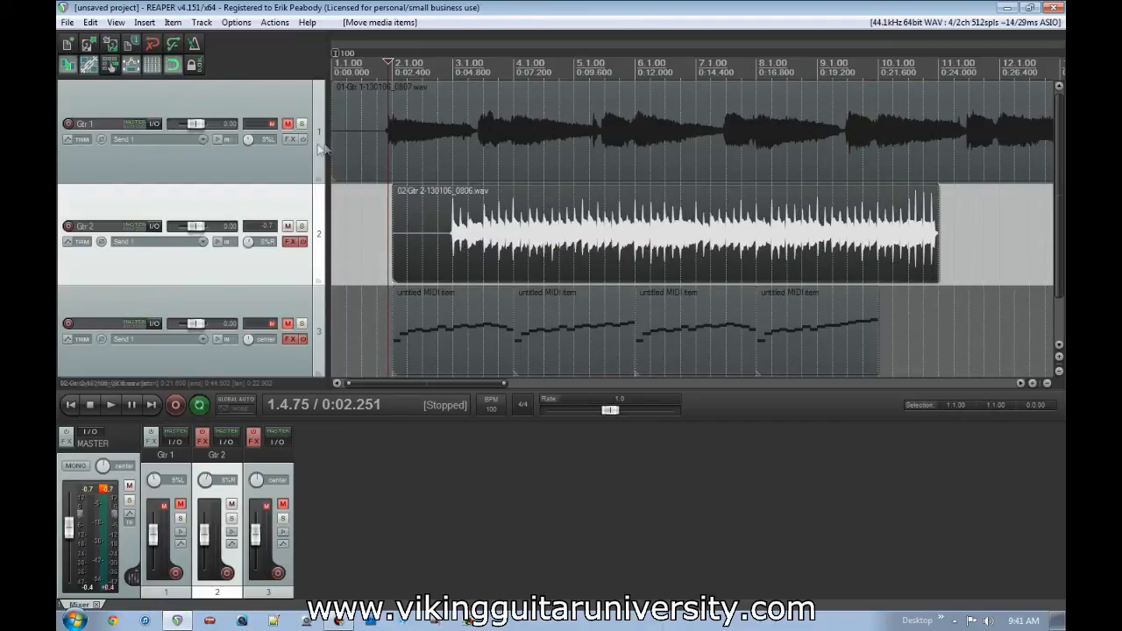
left_click_drag(444, 241, 358, 235)
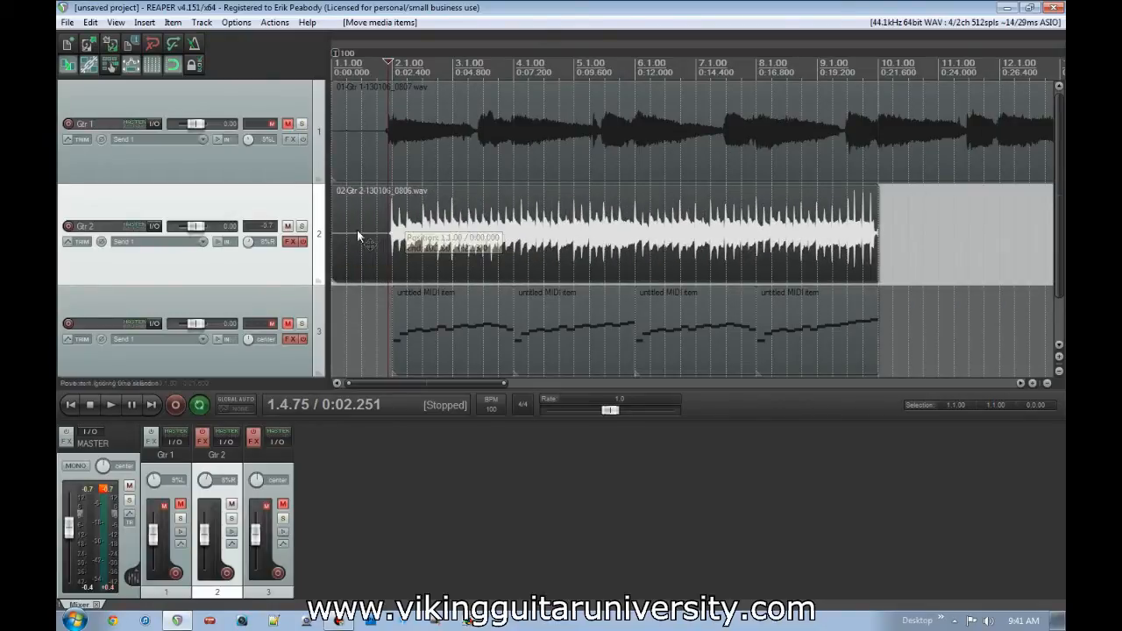
- Split the first Gtr 2 item at 1.4.84, in the silence just before its first note
mouse_move(432, 237)
left_mouse_down()
mouse_move(659, 251)
mouse_move(447, 242)
left_mouse_up()
left_click(346, 230)
key("w")
scroll(499, 247, "up", 6)
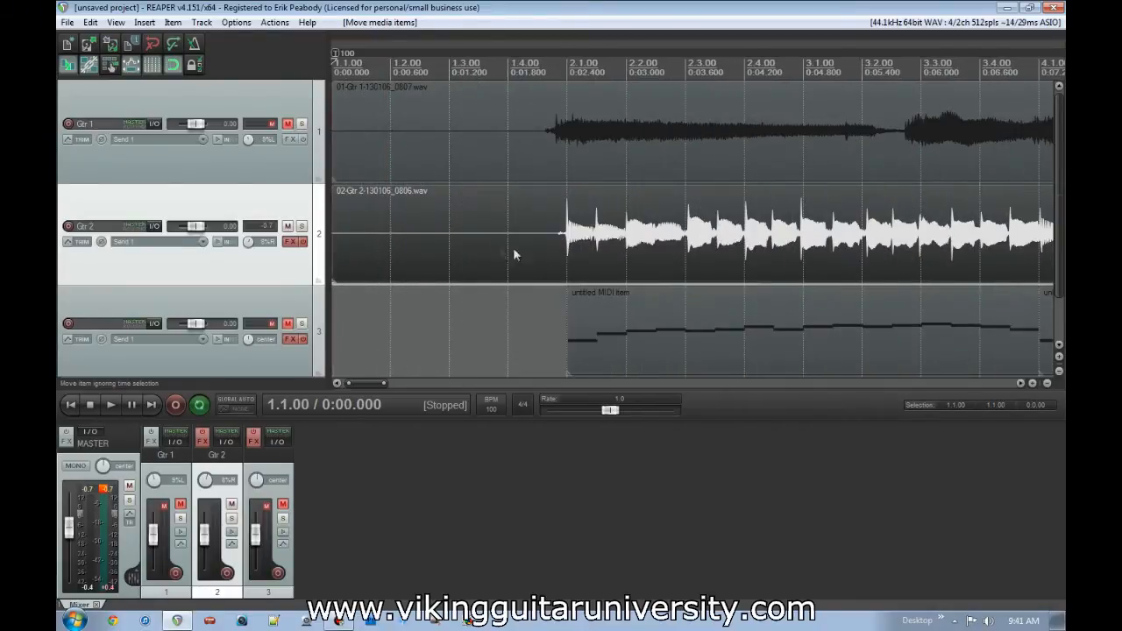
left_click(771, 239)
scroll(764, 254, "up", 8)
left_click(721, 249)
key("s")
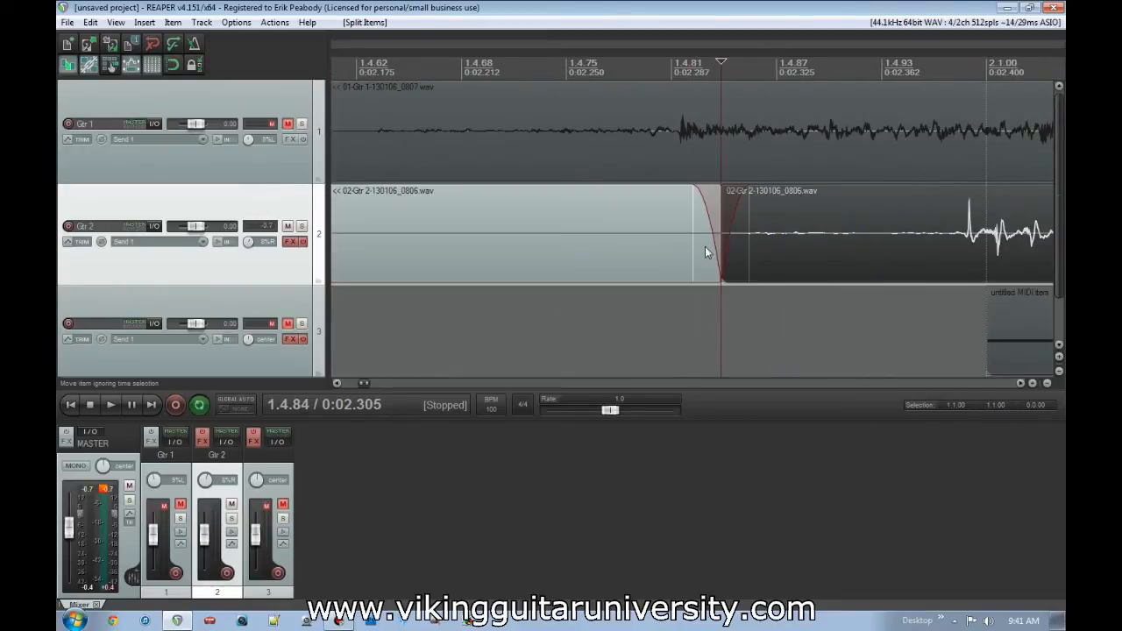
- Delete the silent Gtr 2 part before the split
left_click(580, 238)
key("Delete")
scroll(581, 237, "down", 8)
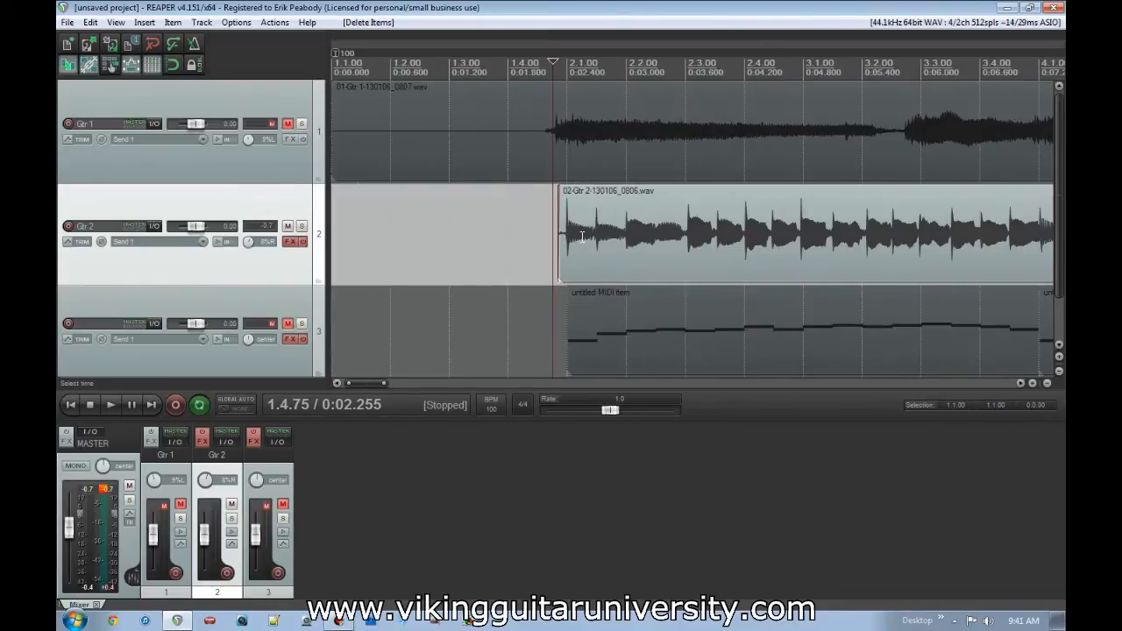
scroll(581, 237, "down", 4)
scroll(499, 250, "up", 6)
scroll(903, 244, "down", 5)
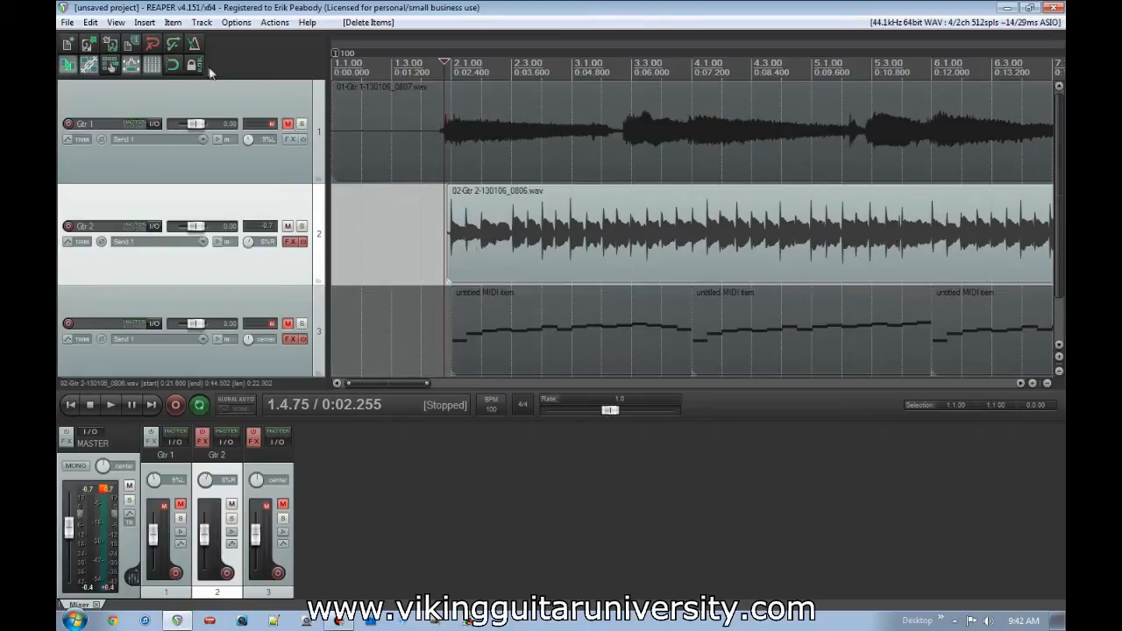
- With snapping on, try moving the trimmed Gtr 2 item's start to 2.1.00 and undo the move
scroll(561, 240, "up", 5)
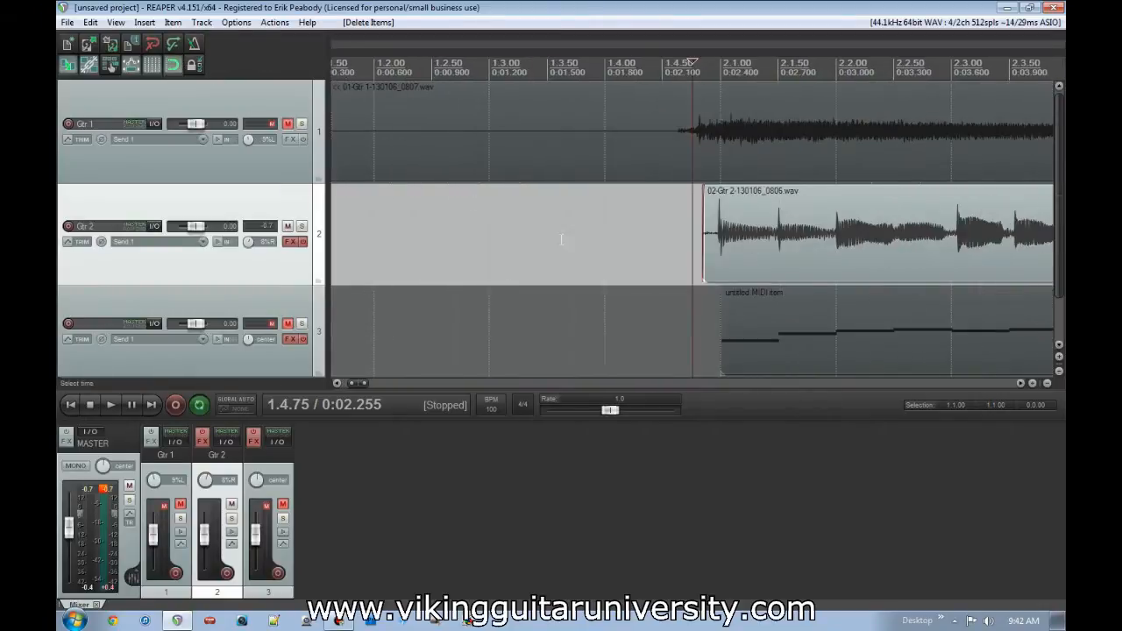
left_click(829, 253)
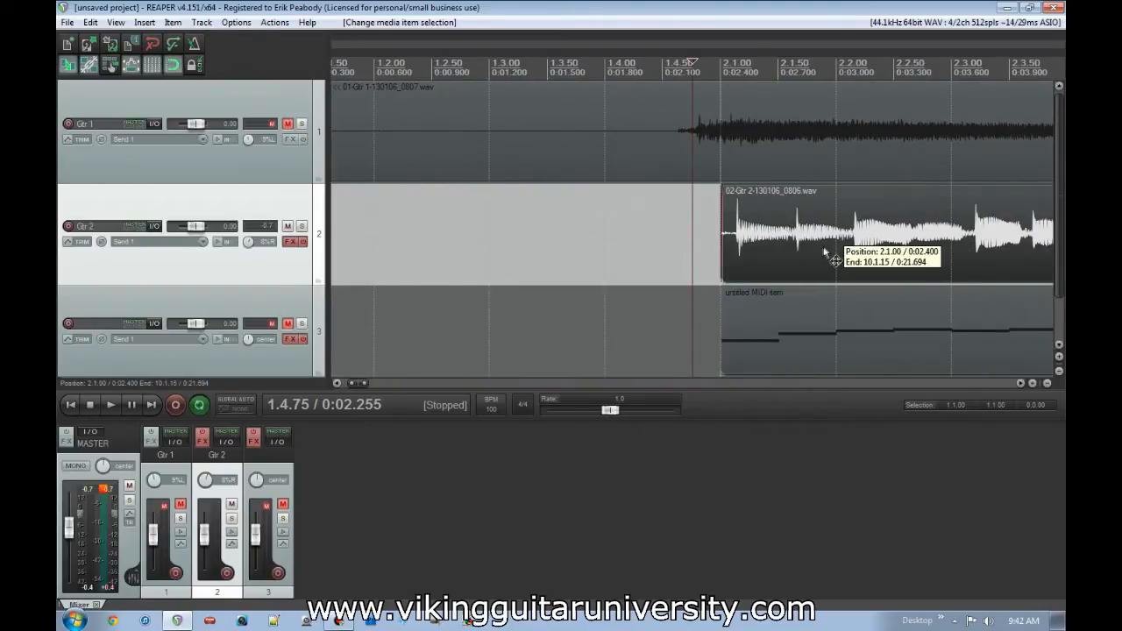
left_click_drag(817, 250, 855, 236)
key("ctrl+z")
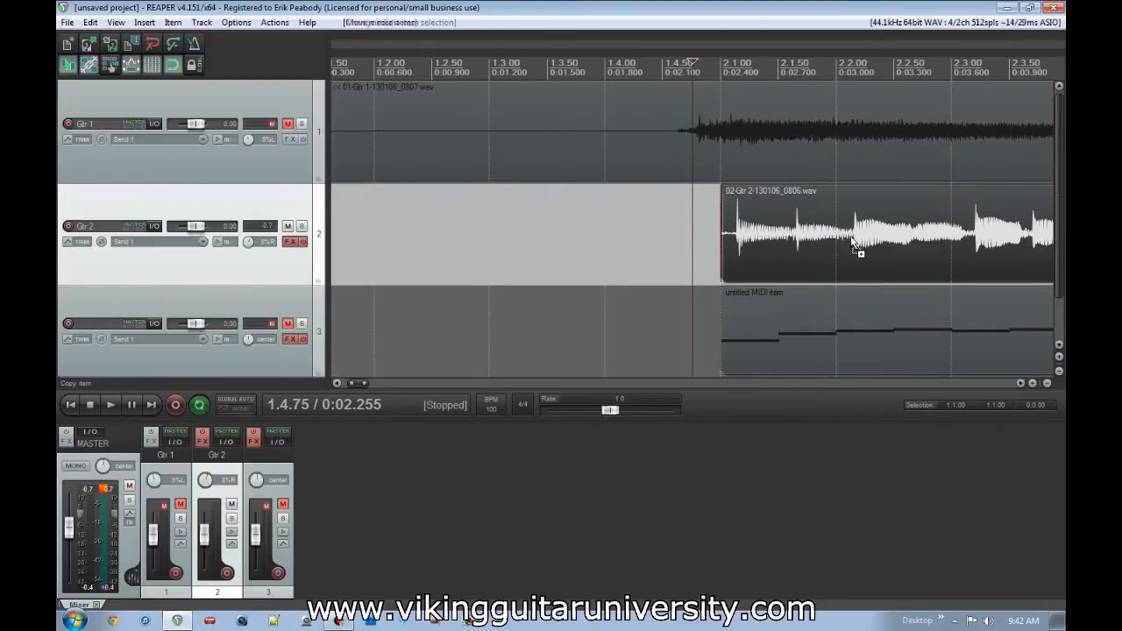
key("ctrl+z")
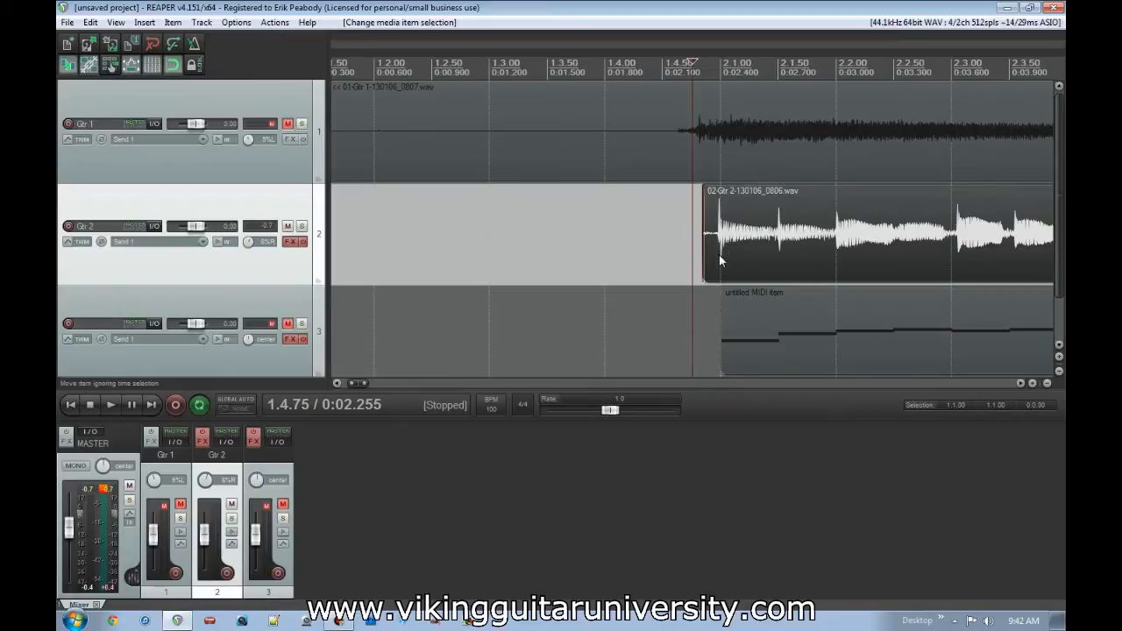
- Split the Gtr 2 item at 2.1.00, right at its first note, and remove the fades on both sides of the split
left_click(722, 263)
scroll(724, 257, "up", 10)
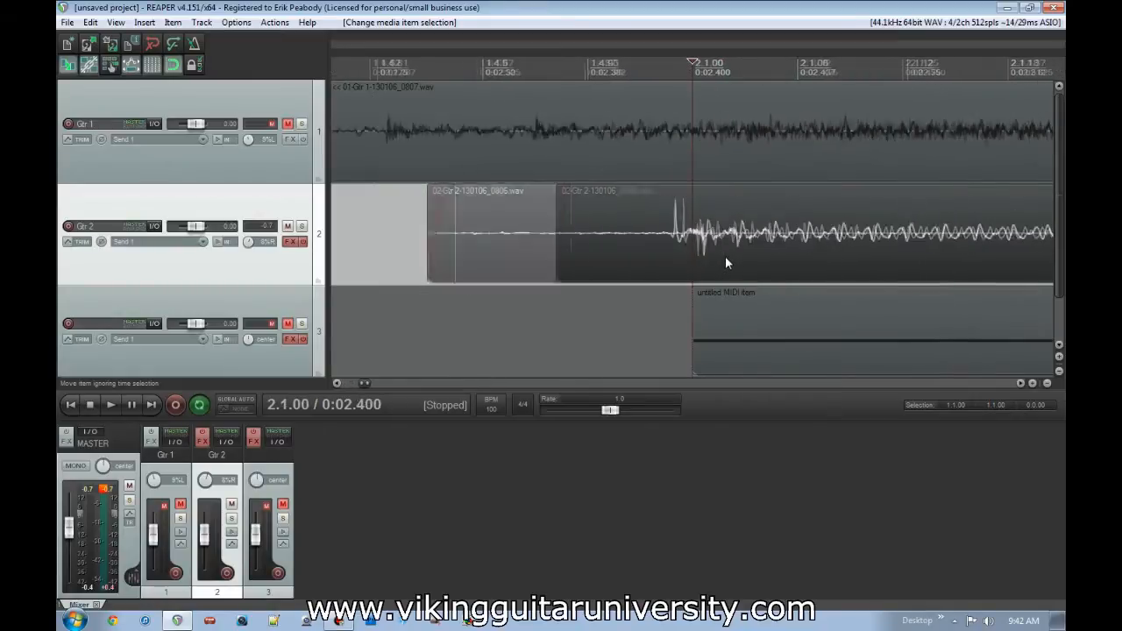
scroll(711, 256, "down", 1)
key("s")
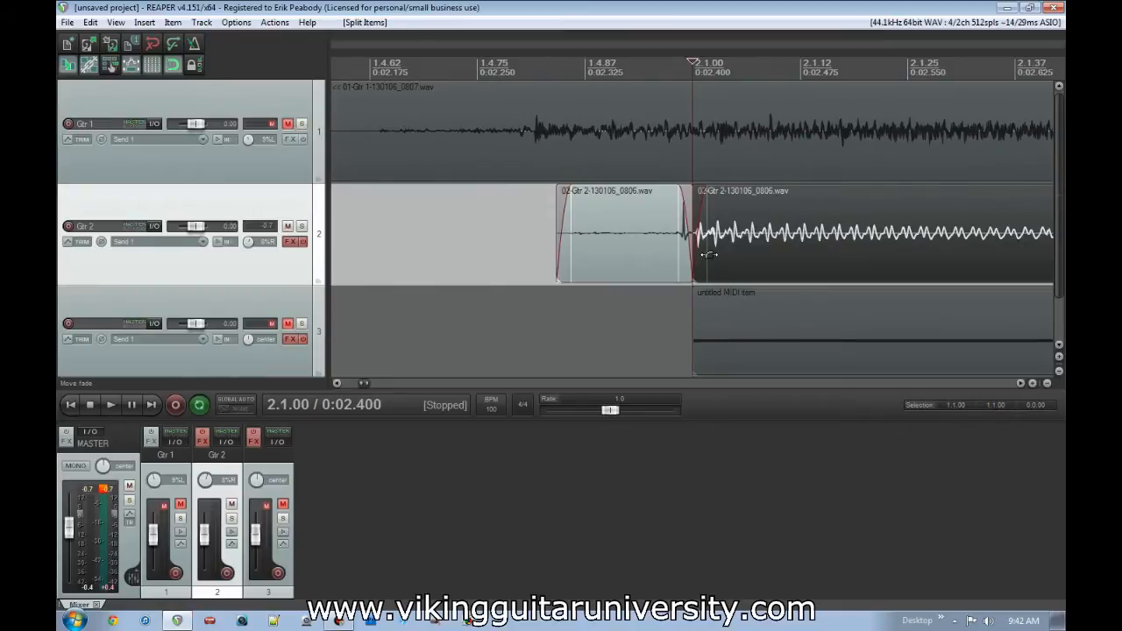
mouse_move(709, 256)
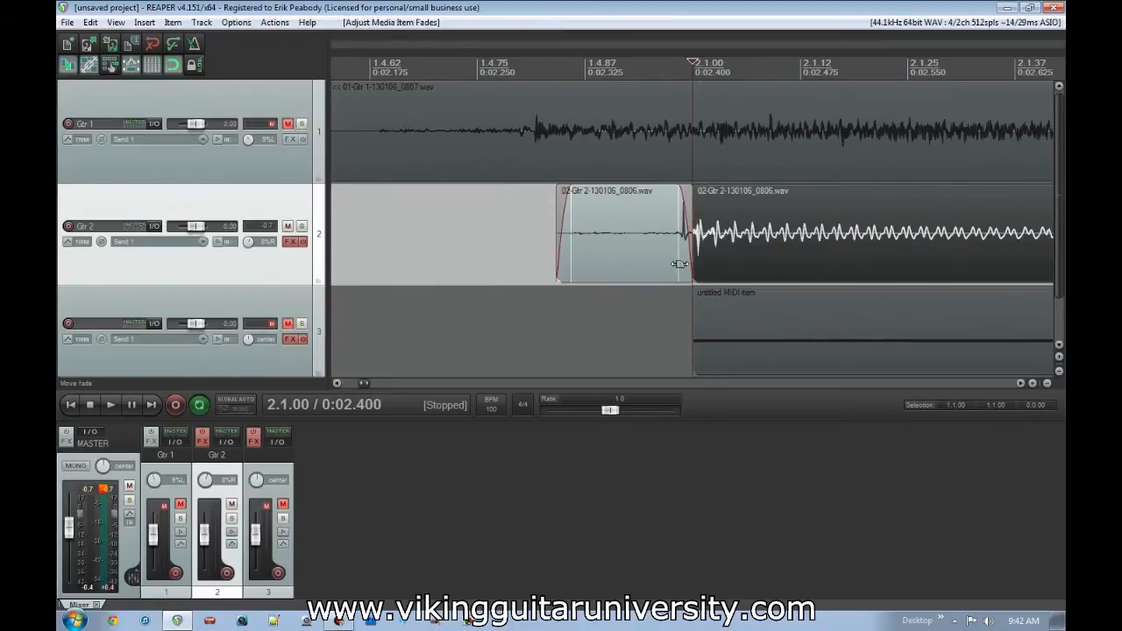
left_click_drag(682, 263, 695, 263)
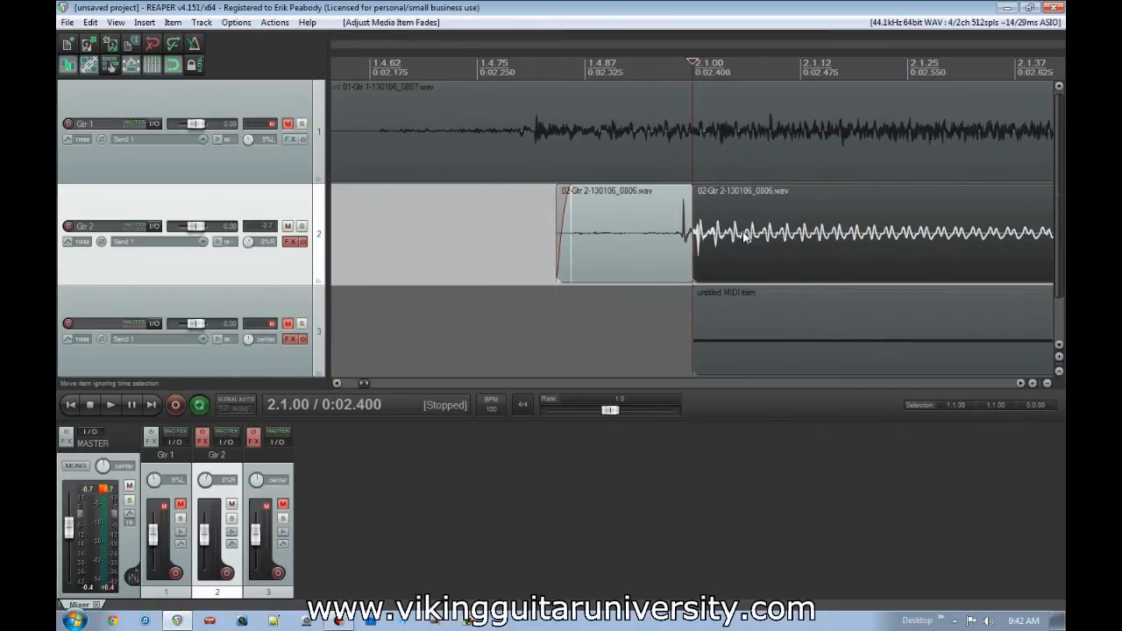
- Select both Gtr 2 pieces and try moving them together with snapping, leaving the split at 2.1.00
left_click(627, 235, "ctrl")
scroll(713, 269, "down", 6)
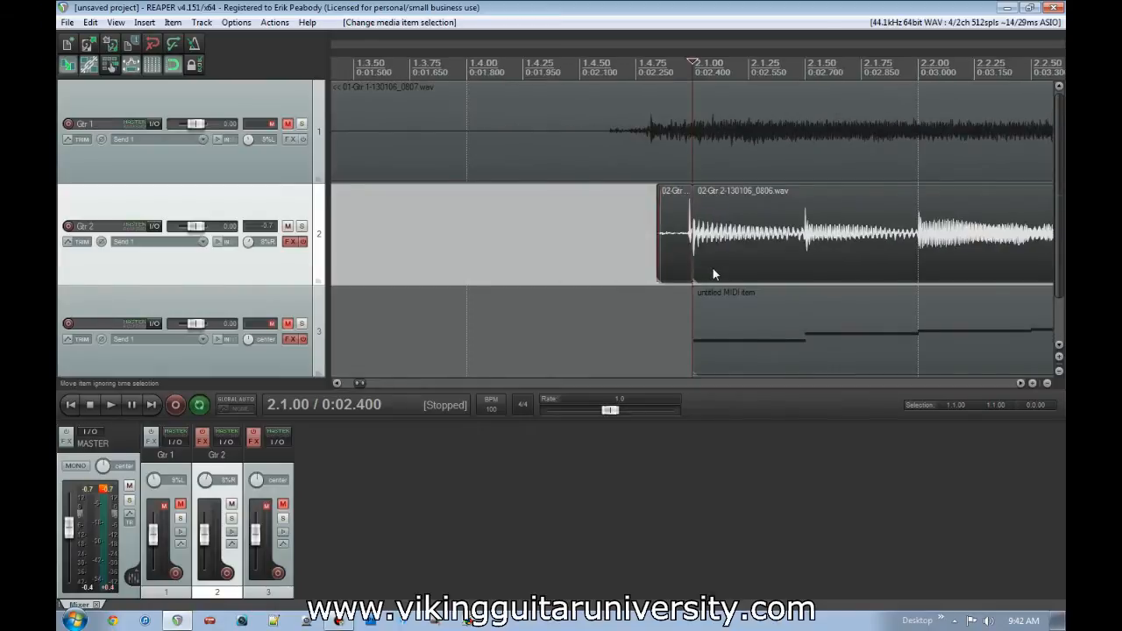
scroll(666, 255, "up", 3)
left_click_drag(820, 249, 717, 242)
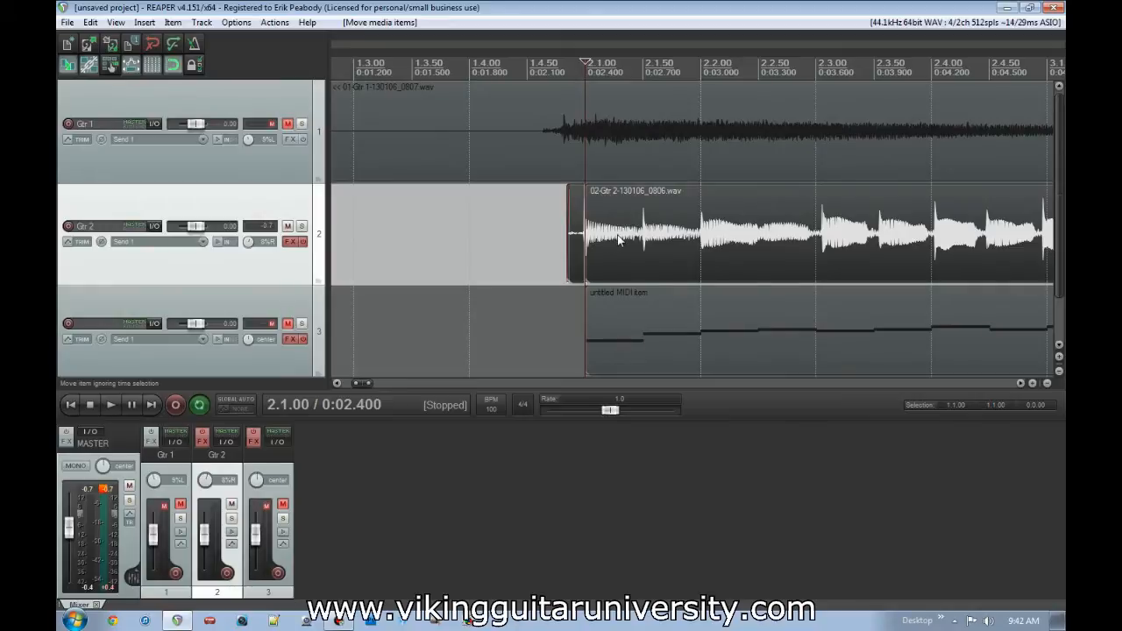
- Heal the split at 2.1.00 to join the two Gtr 2 pieces into one item
scroll(618, 239, "up", 8)
left_click(771, 253)
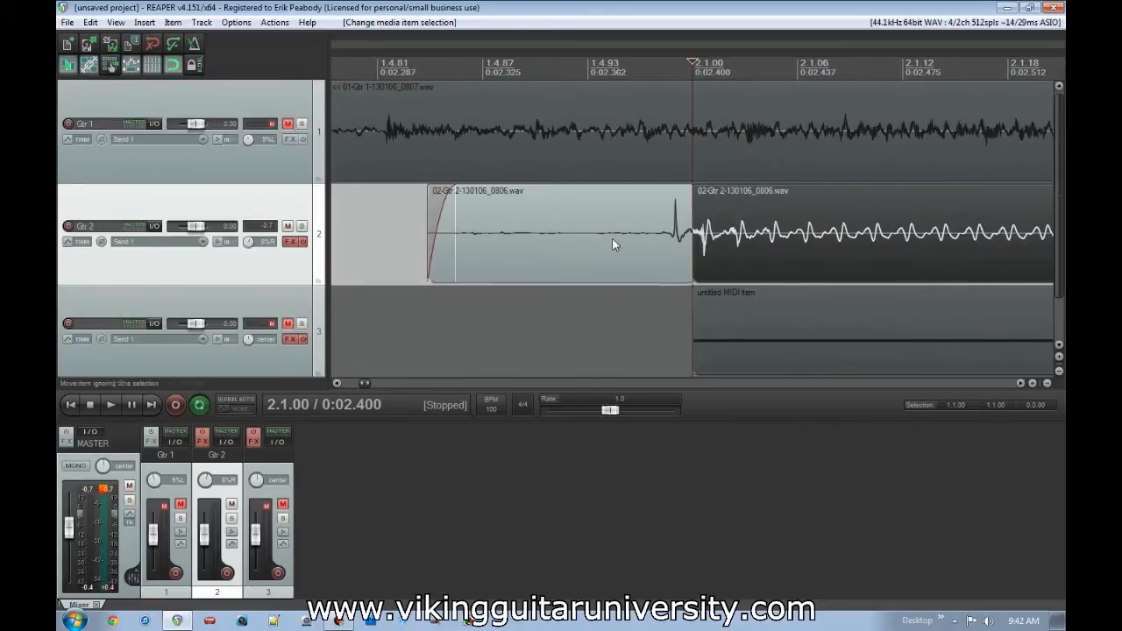
right_click(623, 235)
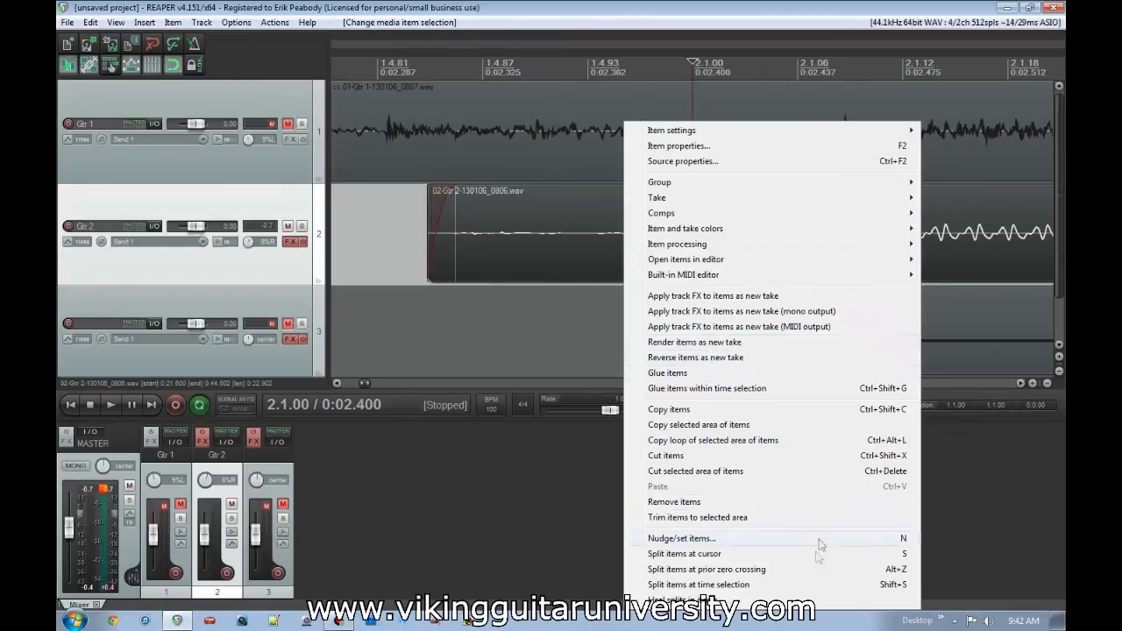
left_click(825, 601)
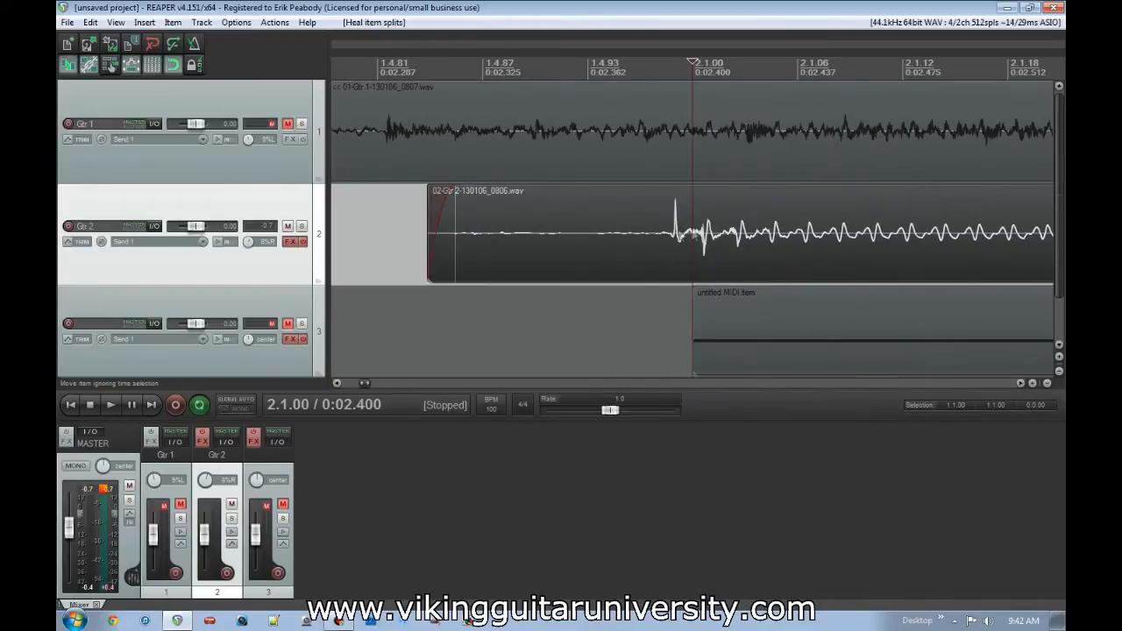
scroll(903, 254, "down", 2)
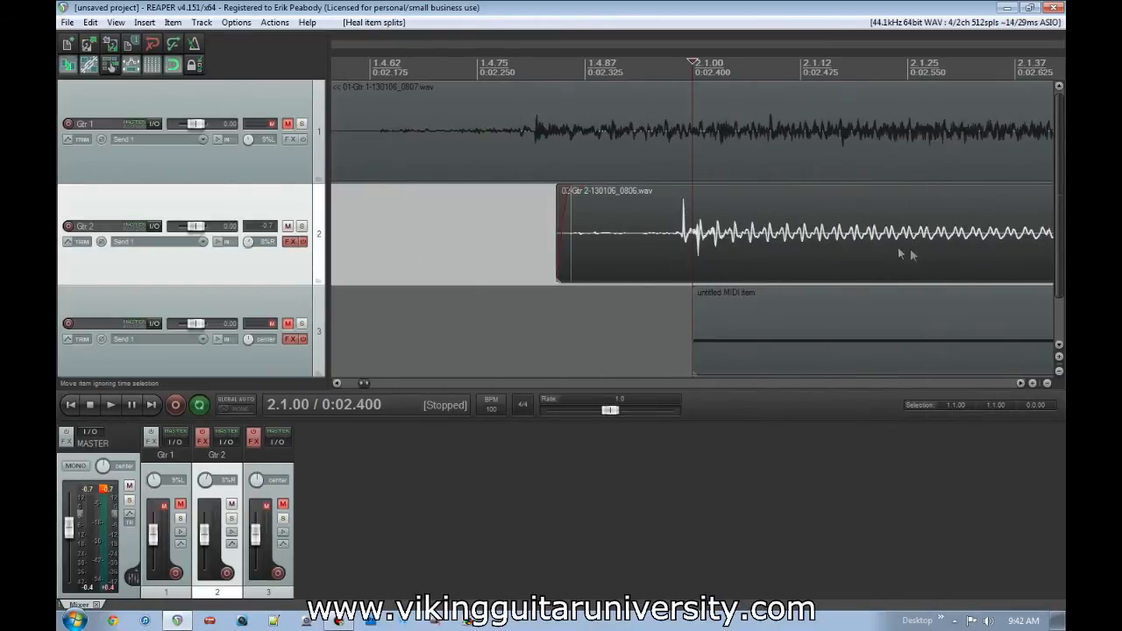
scroll(903, 254, "down", 2)
left_click(848, 243)
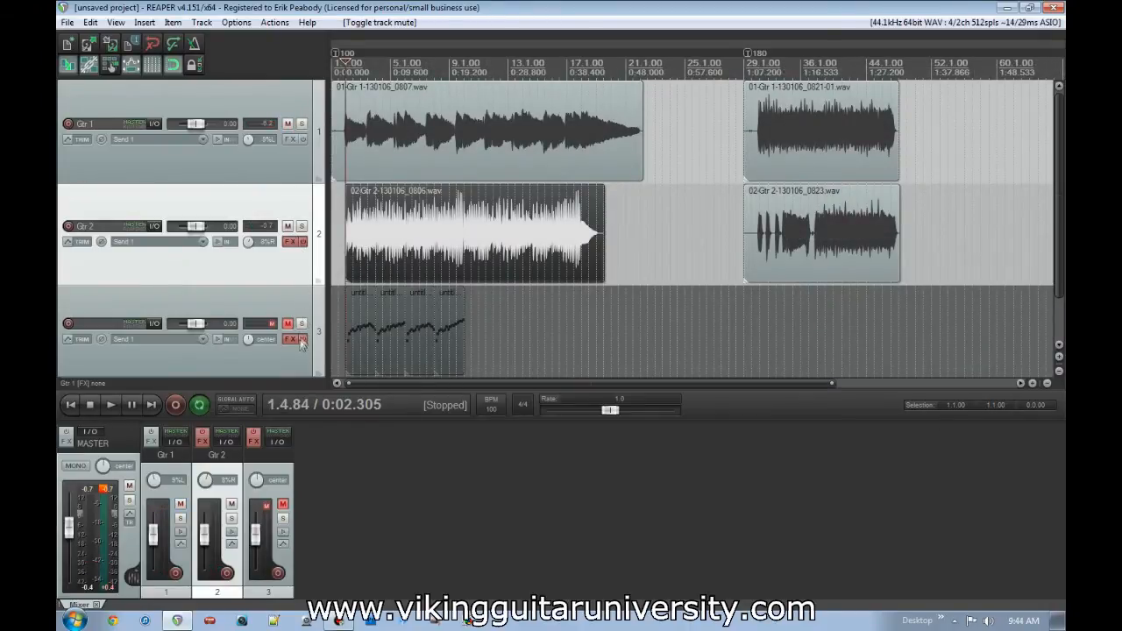
- Mute Gtr 2, and unmute track 3 with its effects enabled
left_click(288, 227)
left_click(287, 325)
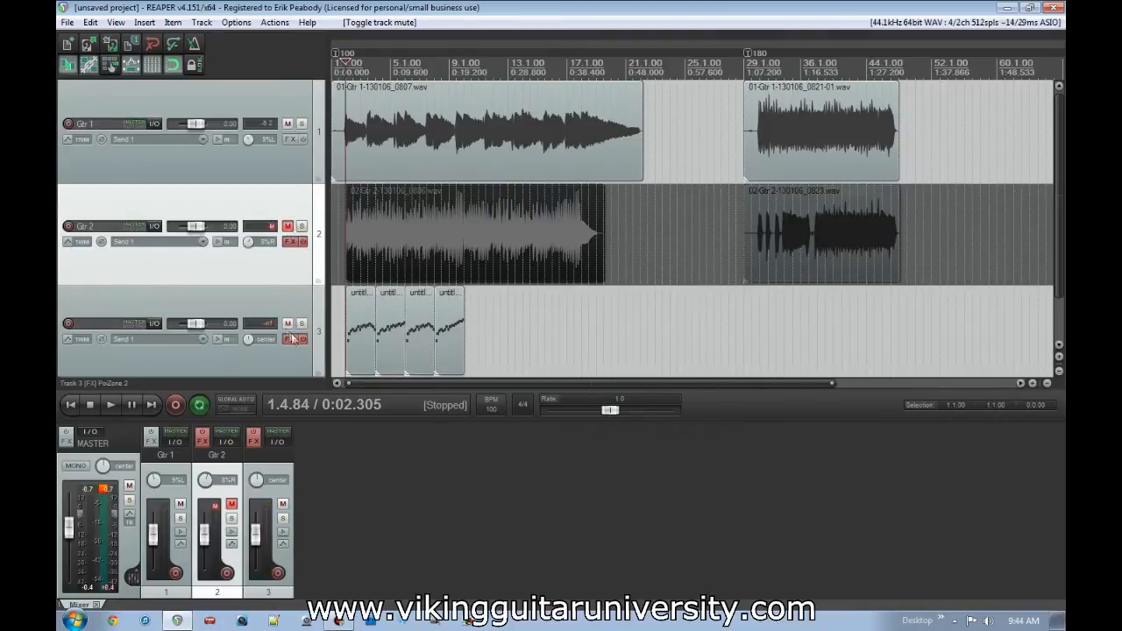
left_click(305, 338)
- View the PoiZone 2 synth in track 3's effects chain and close both windows
left_click(291, 340)
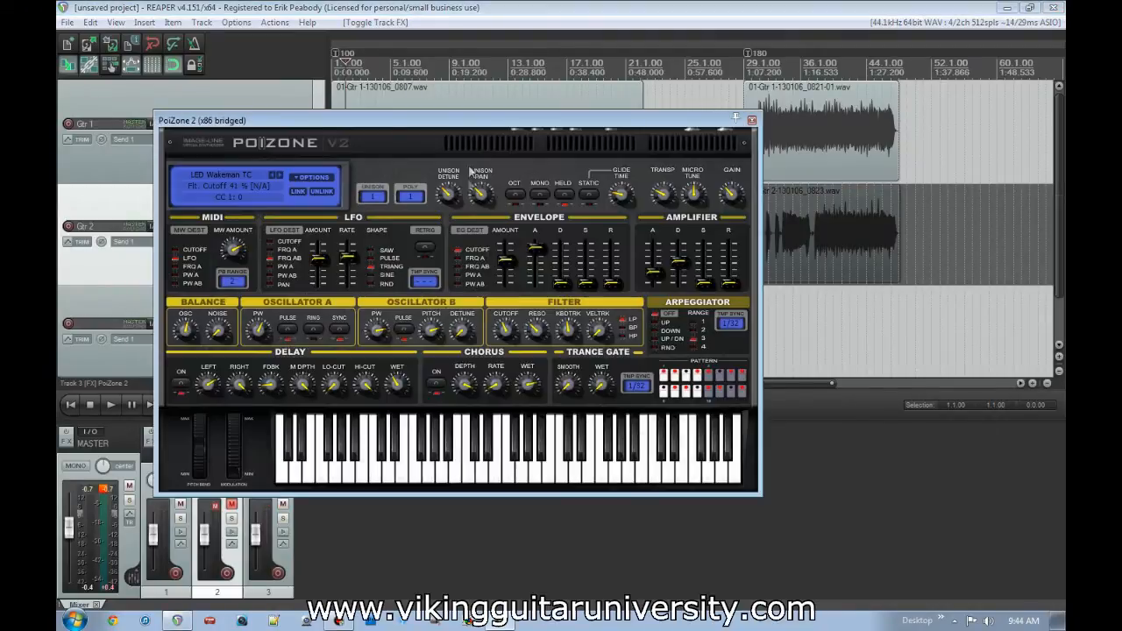
left_click(752, 121)
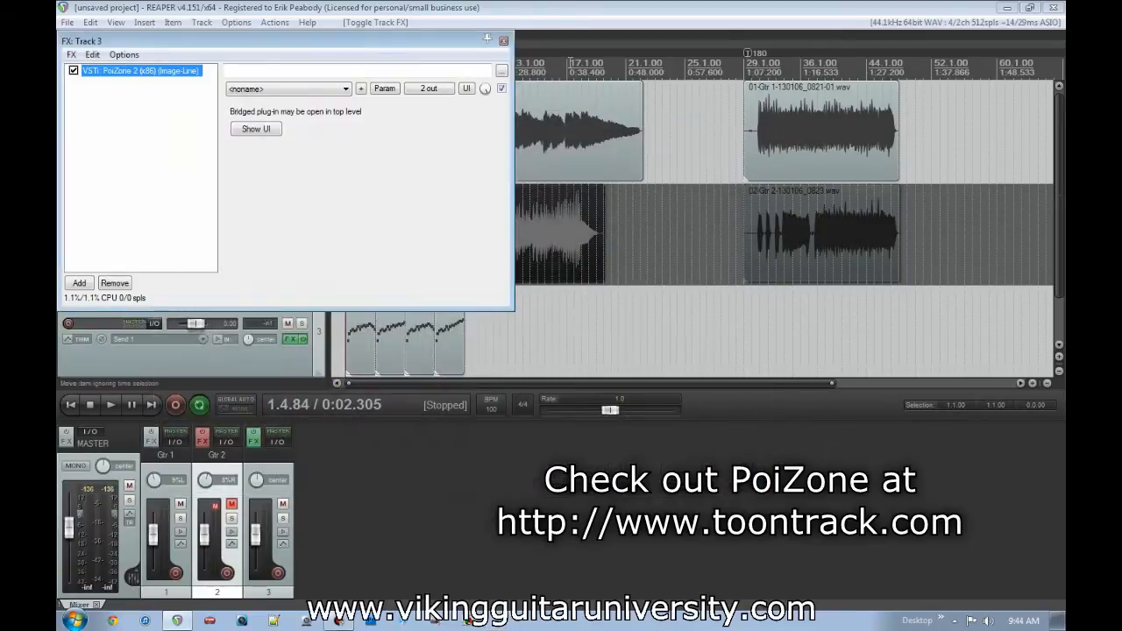
left_click(503, 40)
- Place the edit cursor at 1.3.00 and play back Gtr 1 with the MIDI items on track 3
scroll(543, 322, "up", 10)
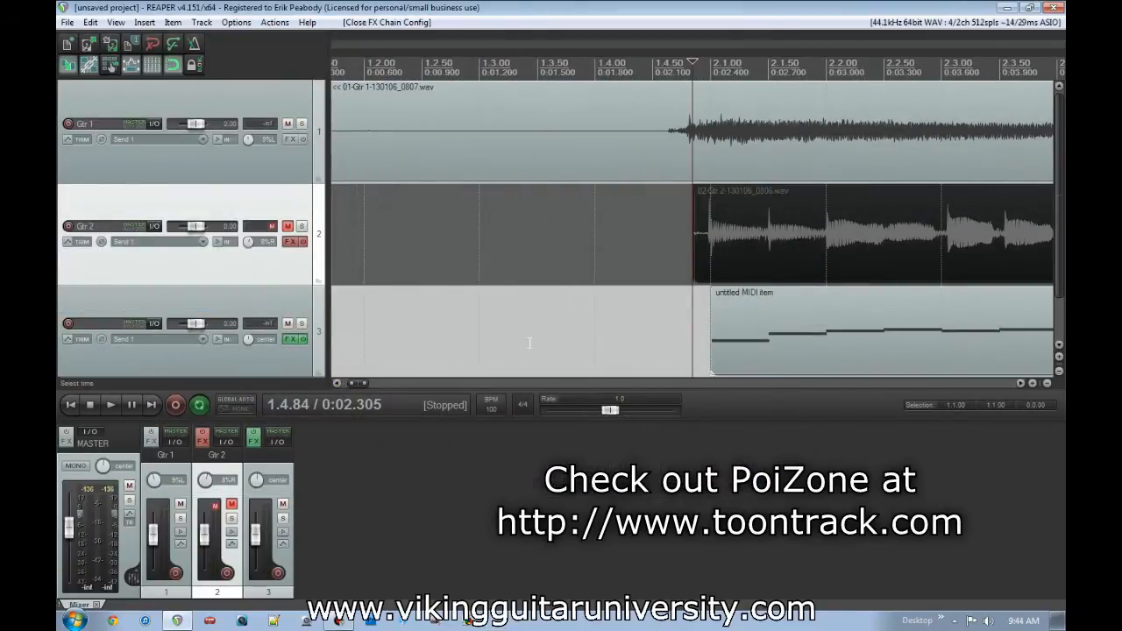
left_click(449, 326)
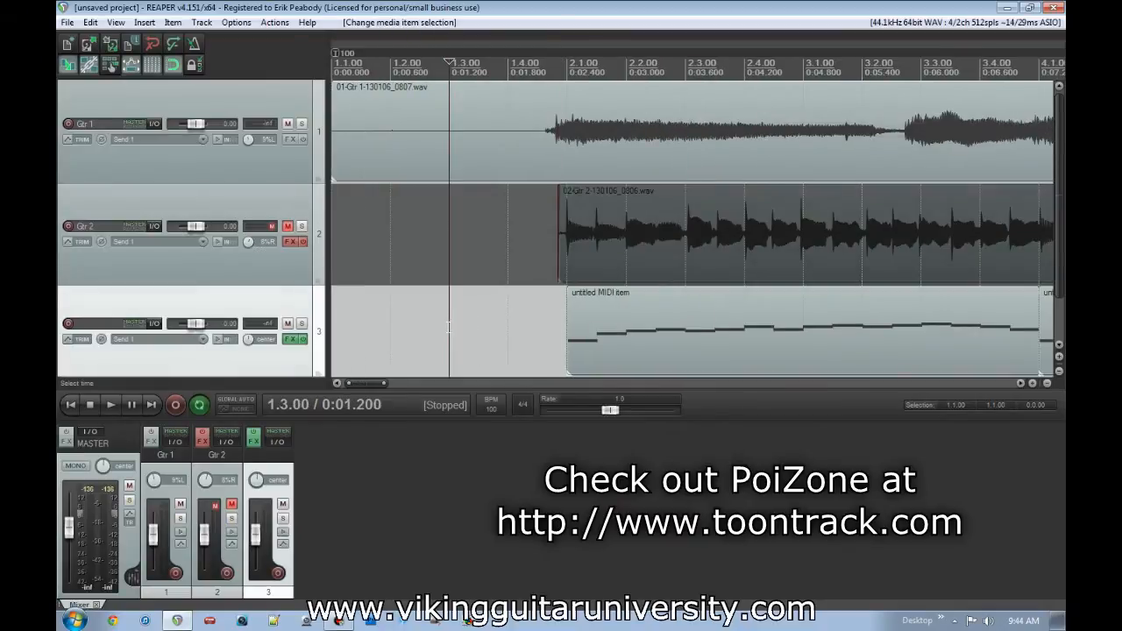
scroll(500, 300, "down", 2)
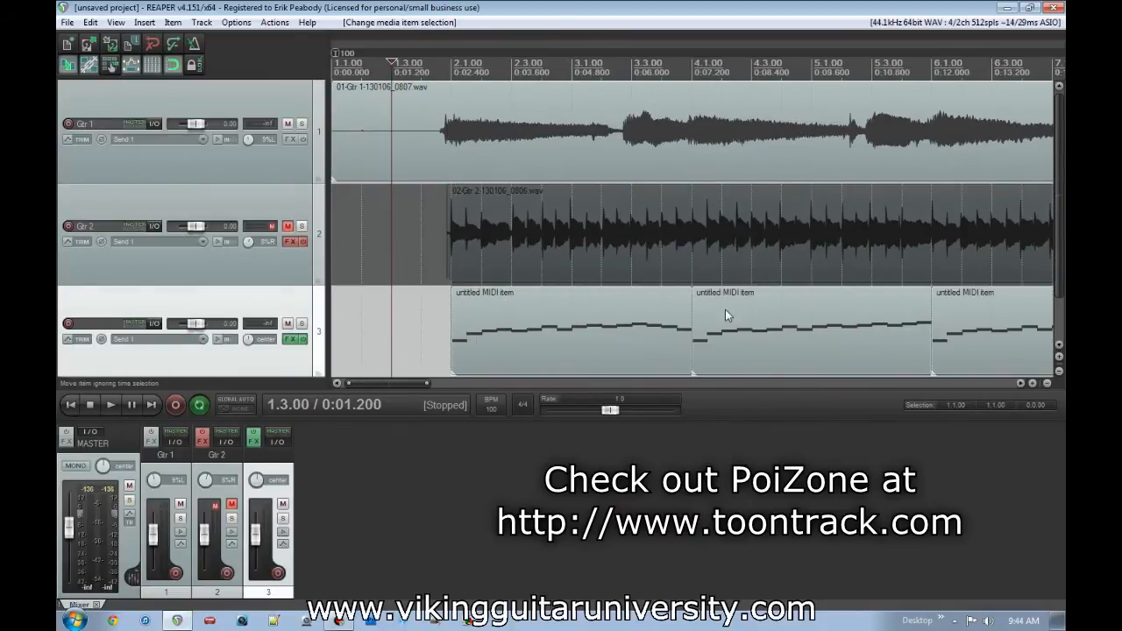
scroll(615, 288, "down", 2)
key("space")
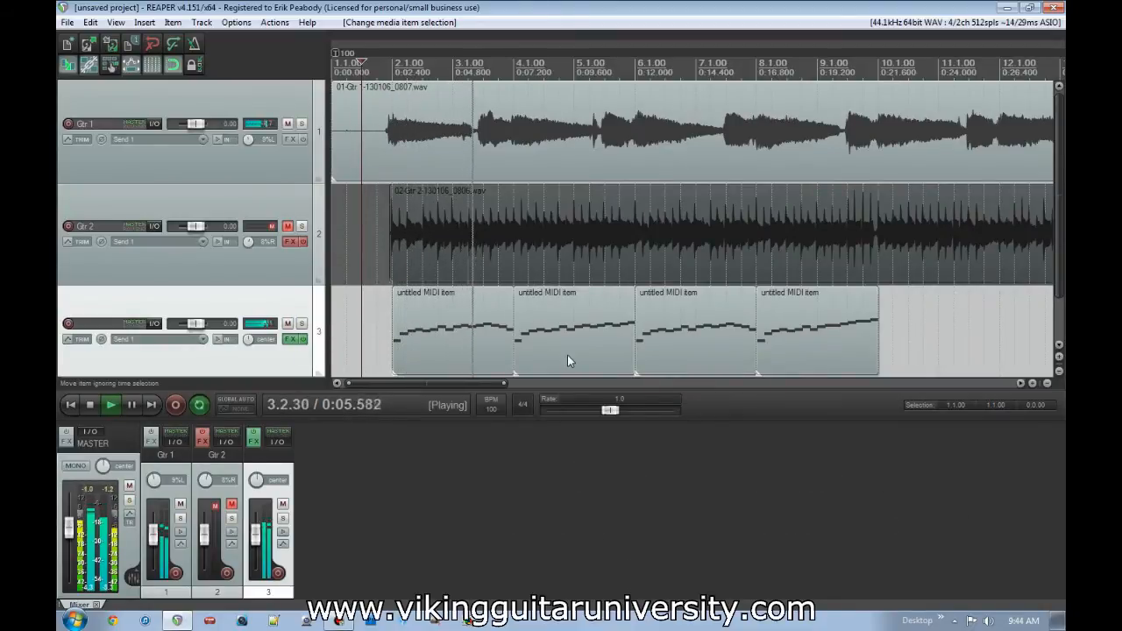
key("space")
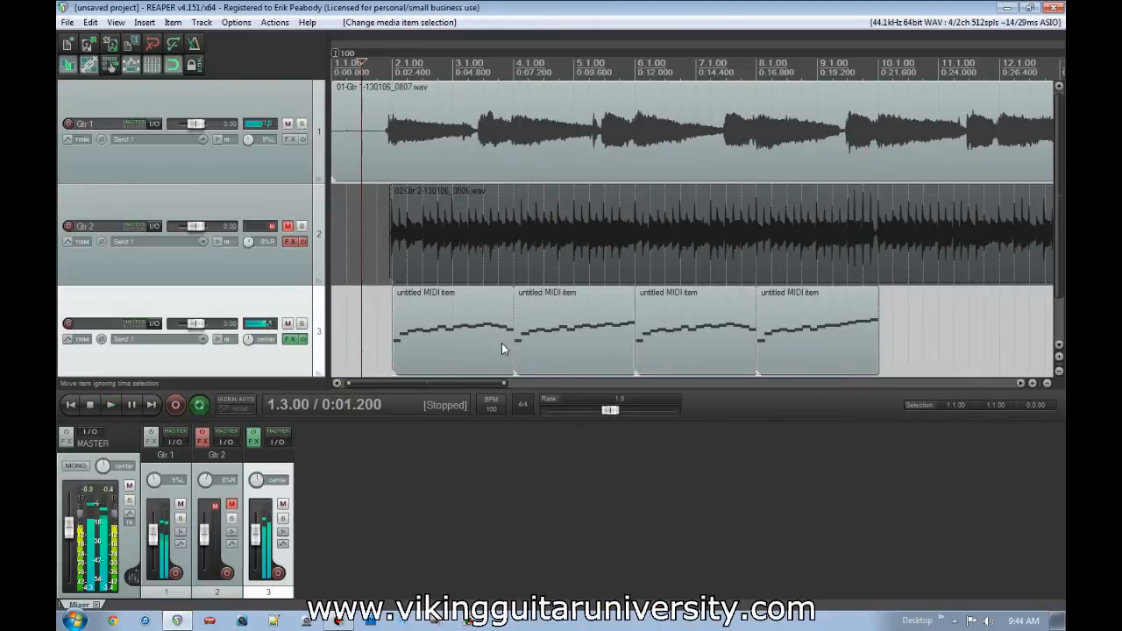
- Open track 3's first MIDI item in the MIDI editor, adjust the velocity of the note at 2.4, and close the editor
double_click(432, 313)
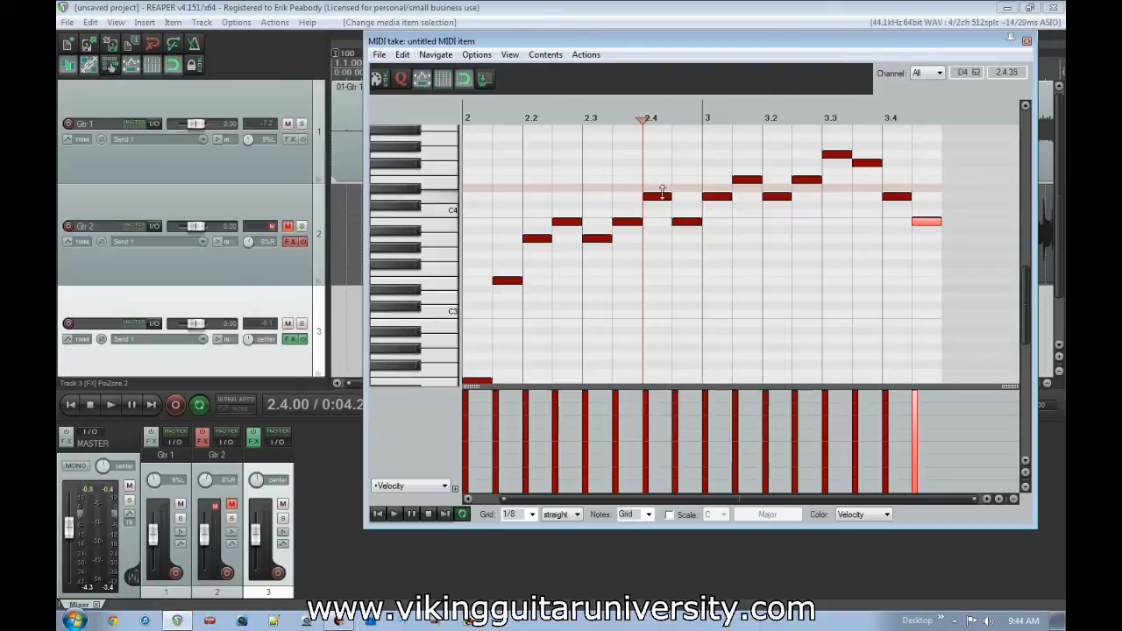
left_click_drag(663, 193, 666, 143)
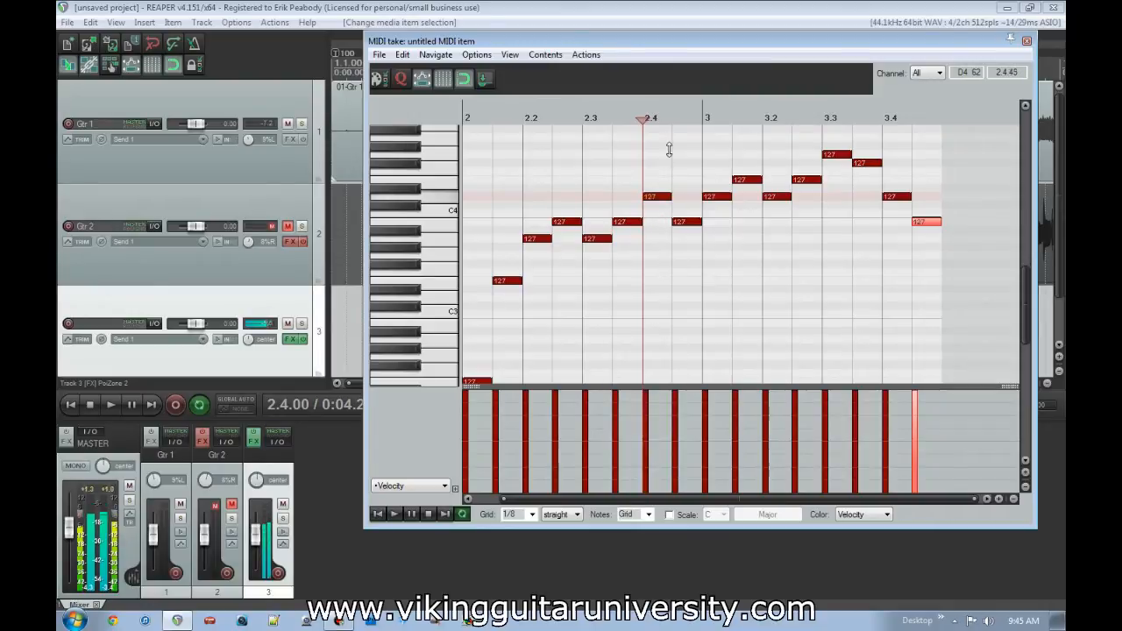
left_click(1026, 40)
mouse_move(577, 182)
left_mouse_down()
mouse_move(576, 254)
mouse_move(582, 182)
left_mouse_up()
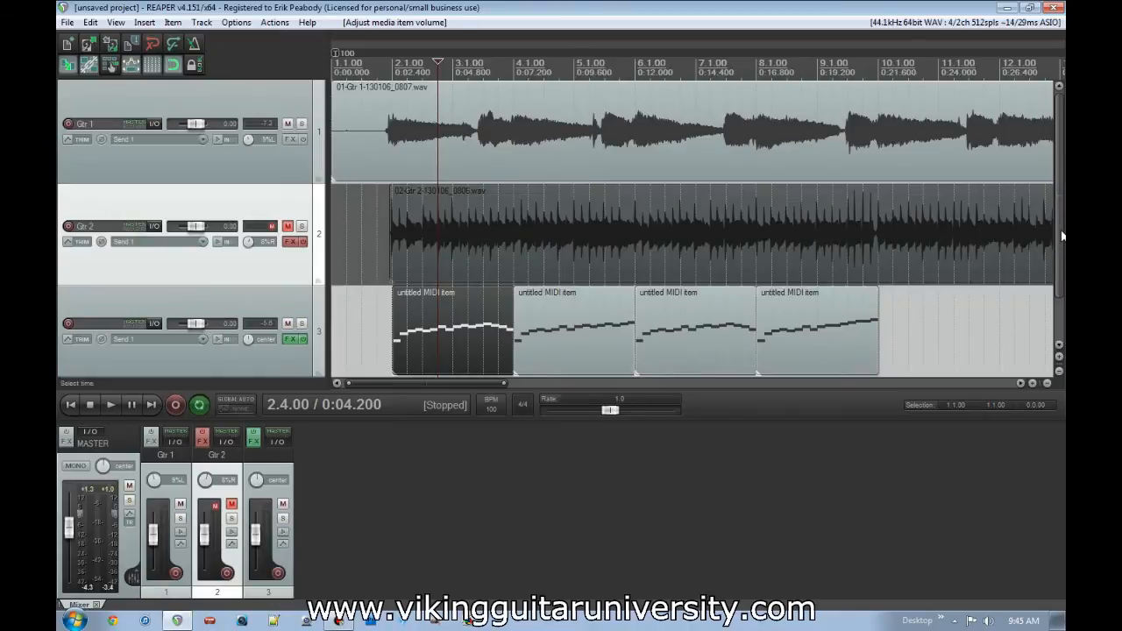
- View the Classic Delay plug-in in Gtr 2's effects chain and close its windows
left_click_drag(1061, 236, 1060, 289)
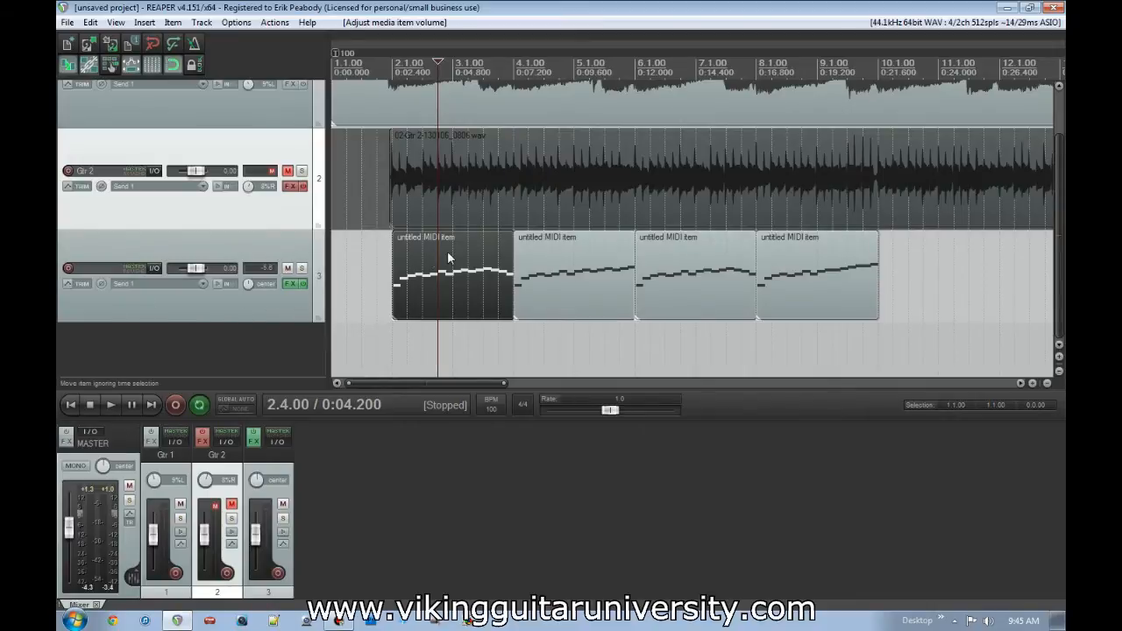
left_click(291, 187)
left_click(604, 37)
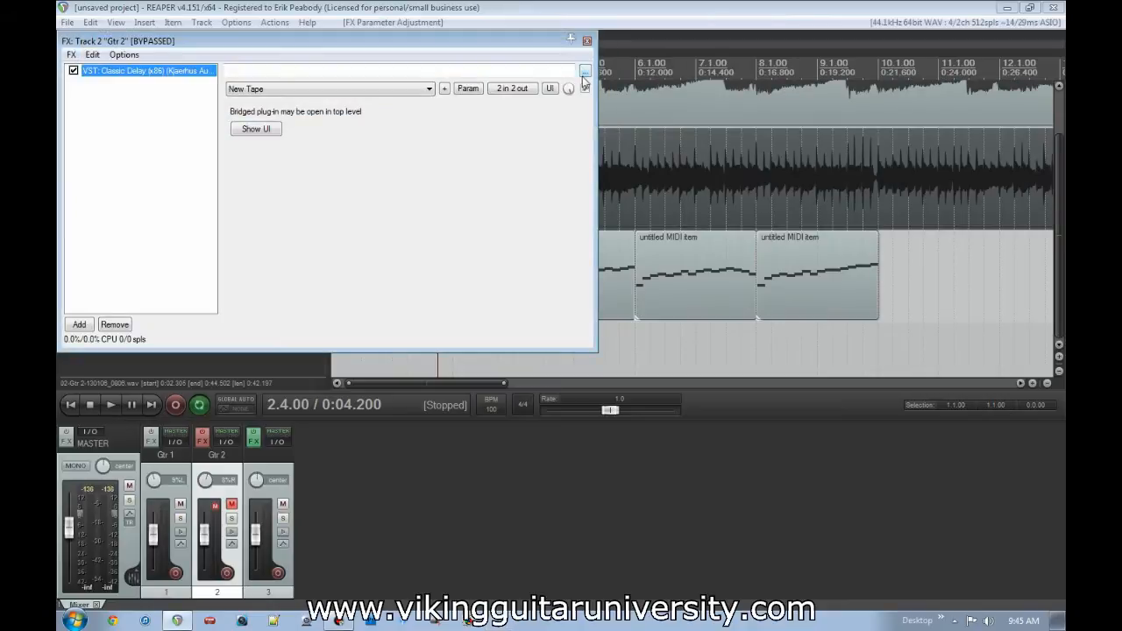
left_click(586, 41)
- Enable the effects on Gtr 2 and make it audible in place of track 3 by swapping their mutes
left_click(302, 185)
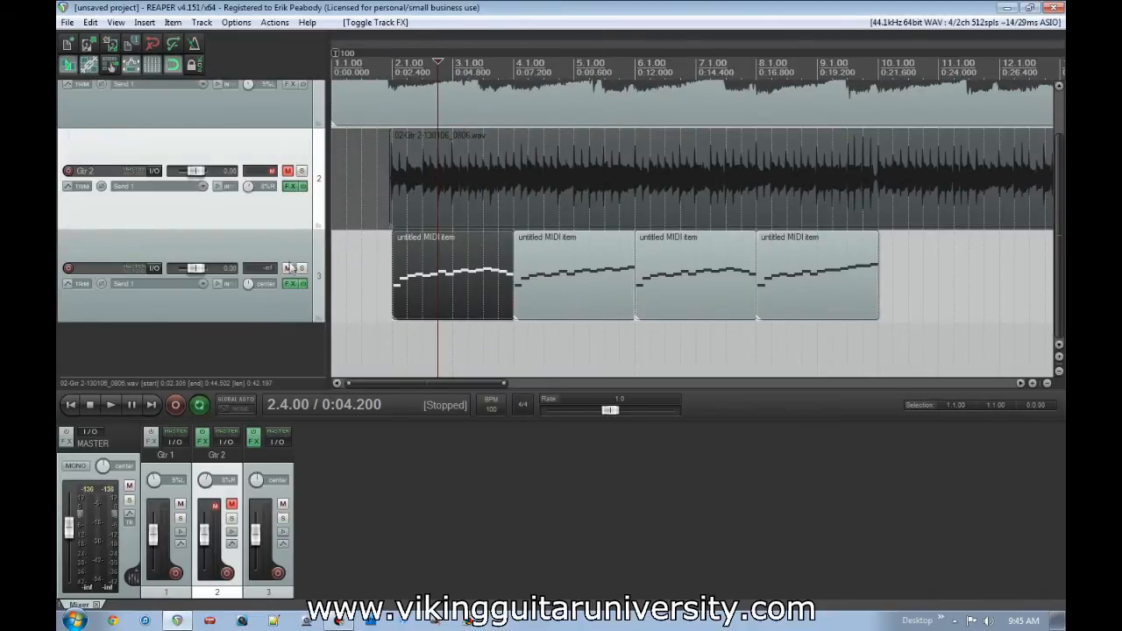
left_click(287, 267)
left_click(288, 172)
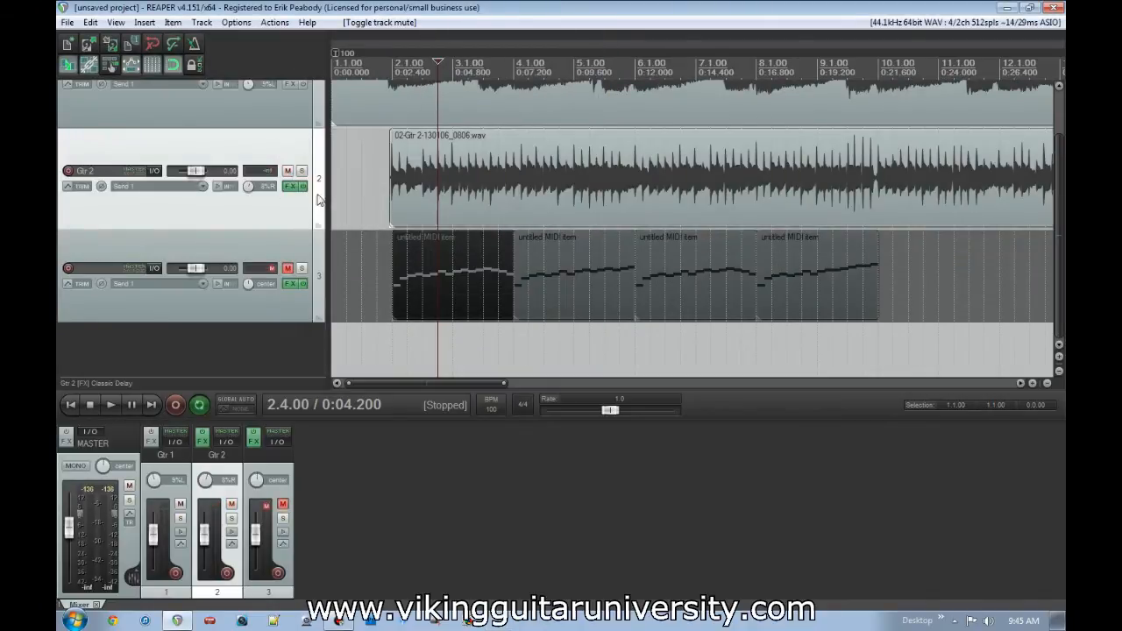
- View the available automation envelopes of Gtr 2 and its Classic Delay plug-in, and close all their windows
left_click(78, 186)
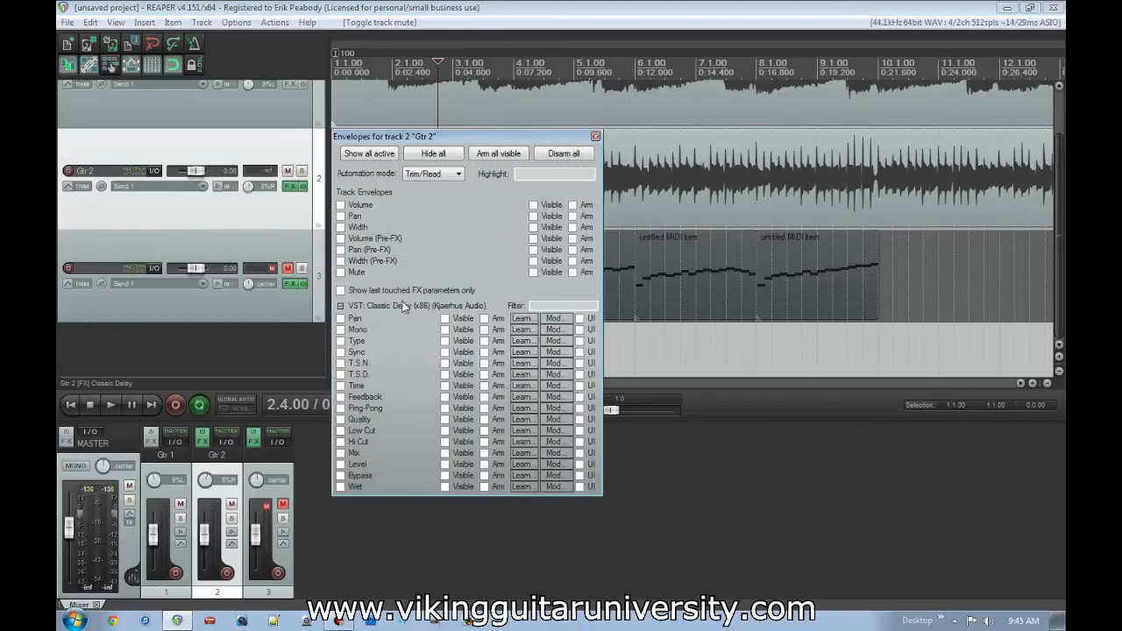
left_click(290, 187)
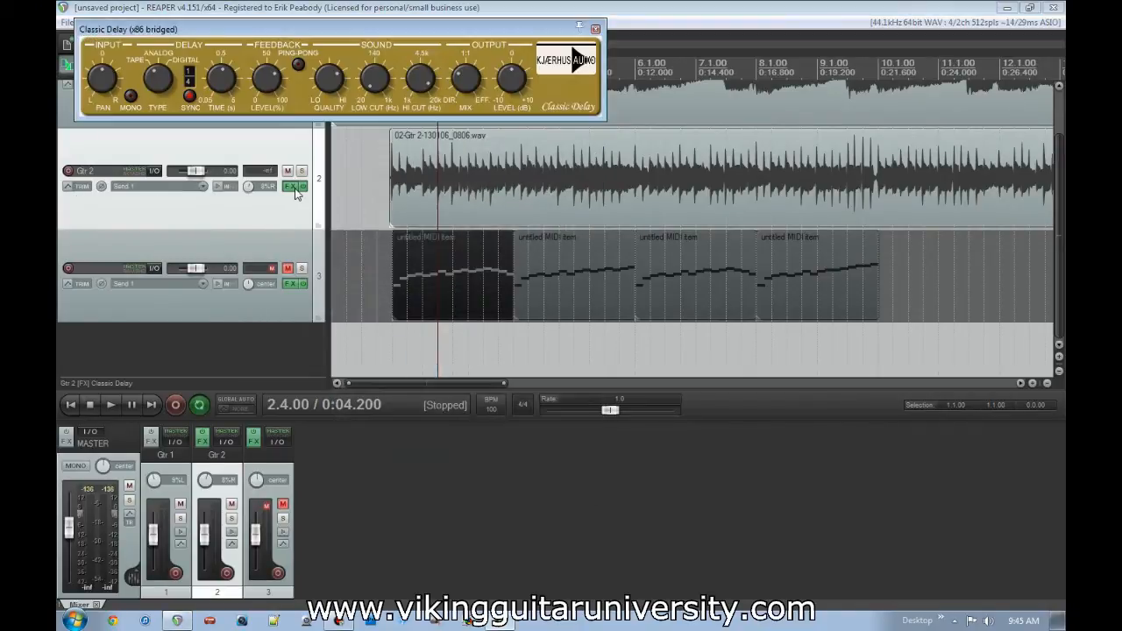
left_click_drag(342, 41, 743, 146)
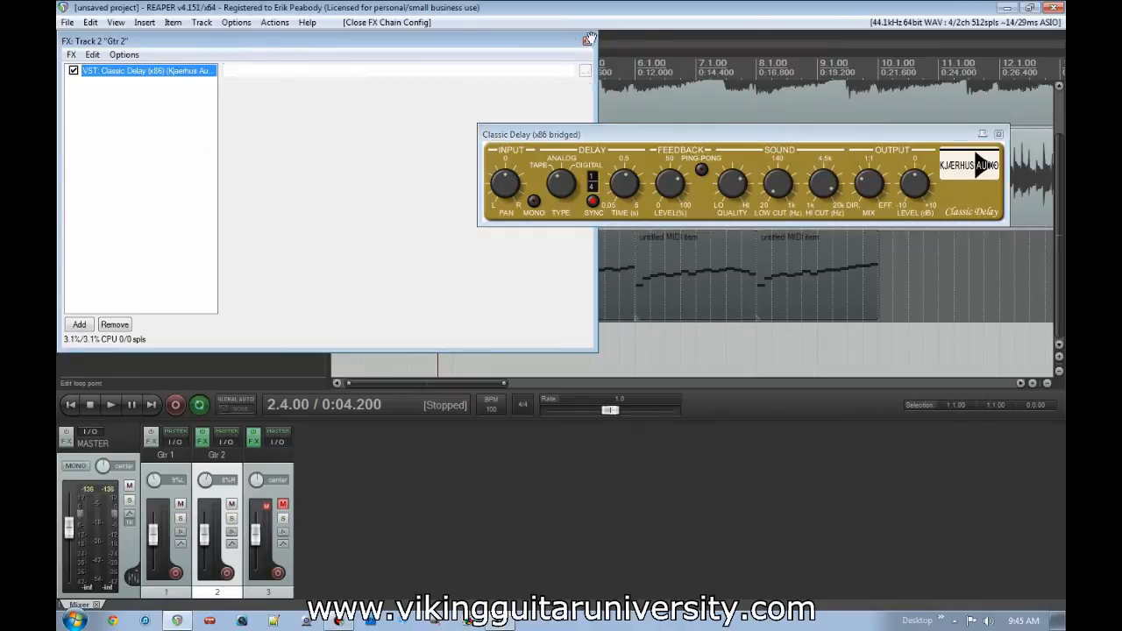
left_click(590, 40)
left_click(77, 189)
left_click_drag(446, 95, 302, 100)
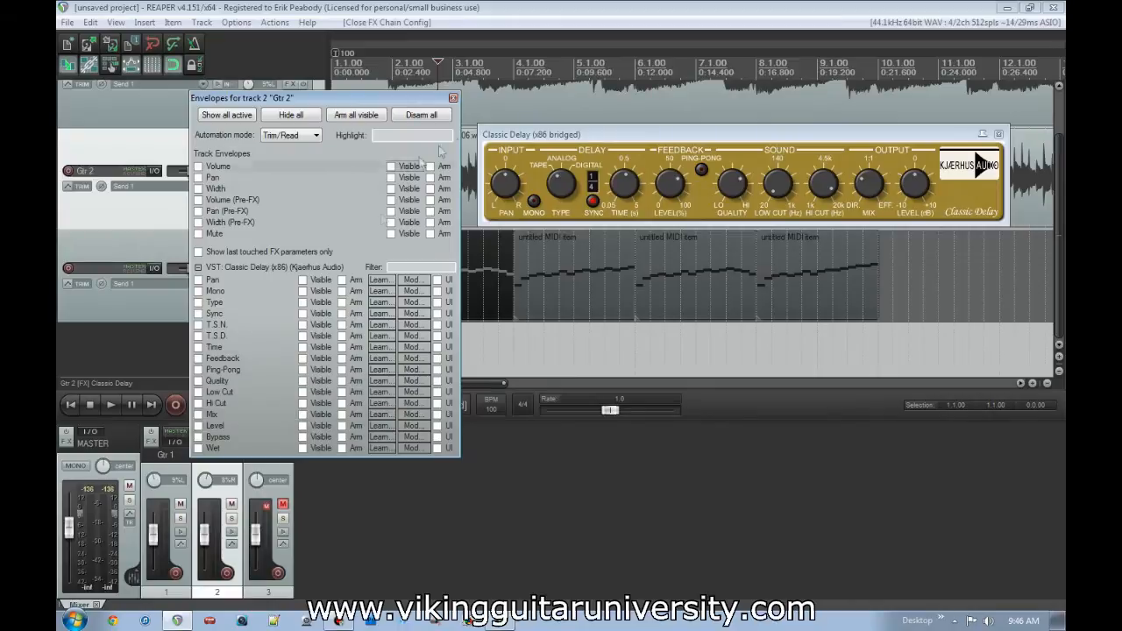
left_click(454, 97)
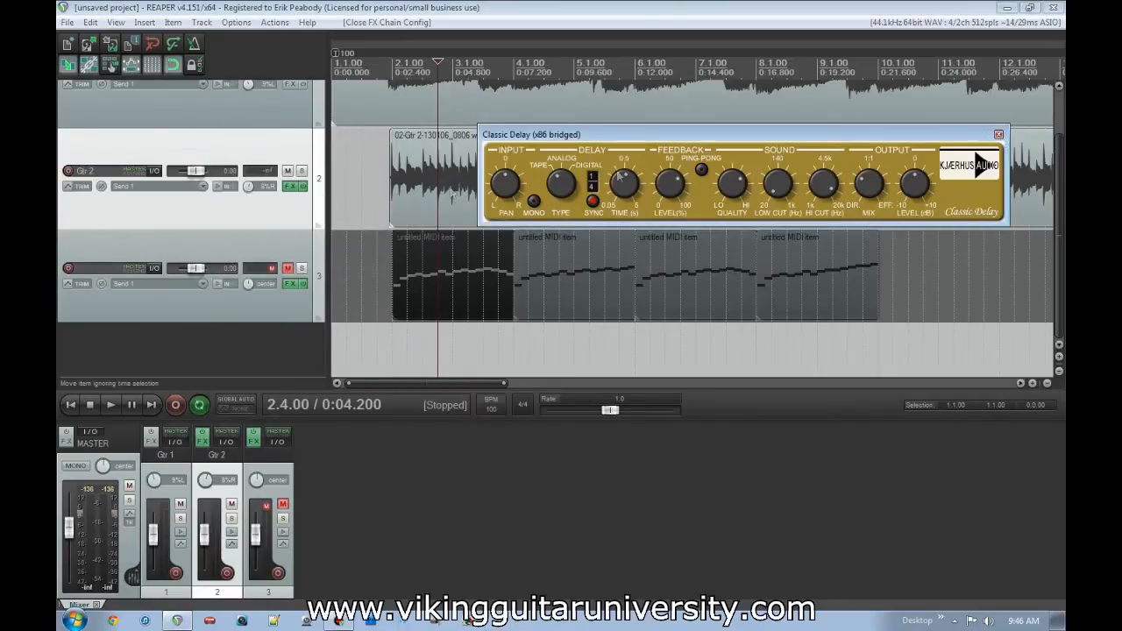
left_click(999, 134)
- Bypass the effects on Gtr 2 and unmute track 3
left_click(302, 187)
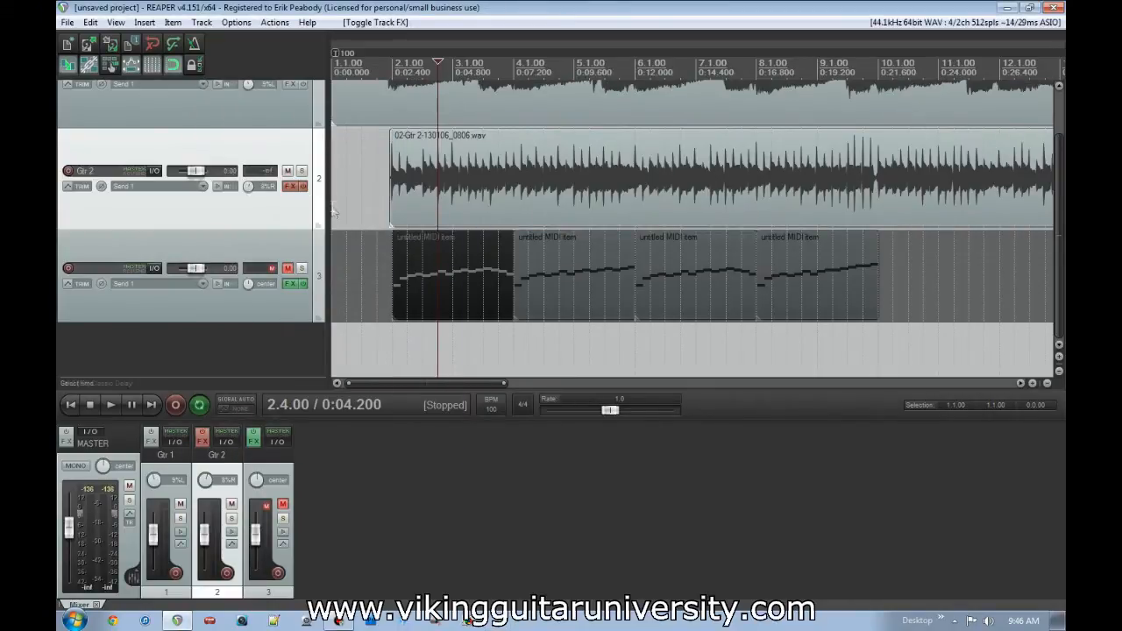
left_click(288, 270)
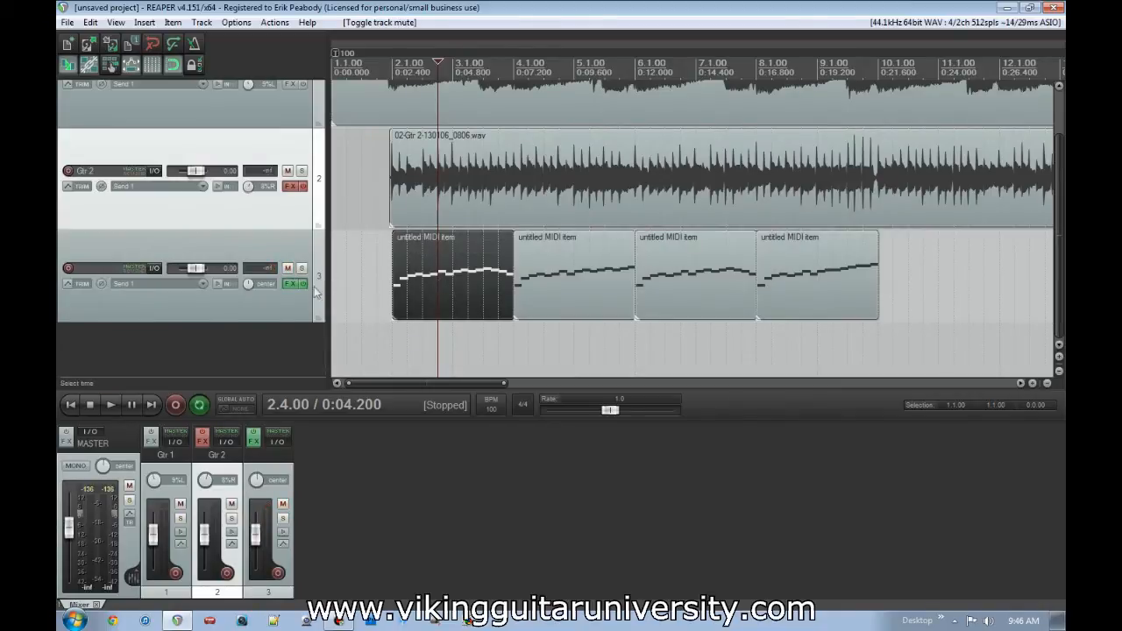
- View the PoiZone 2 synth in track 3's effects chain and close its windows
left_click(284, 285)
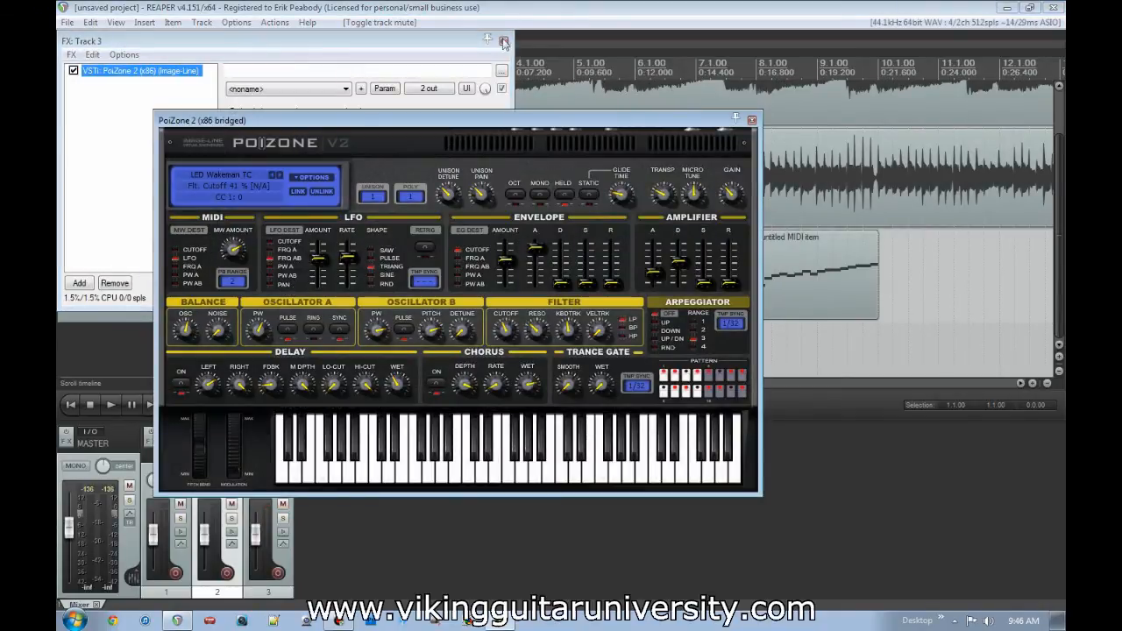
left_click(506, 46)
left_click(288, 284)
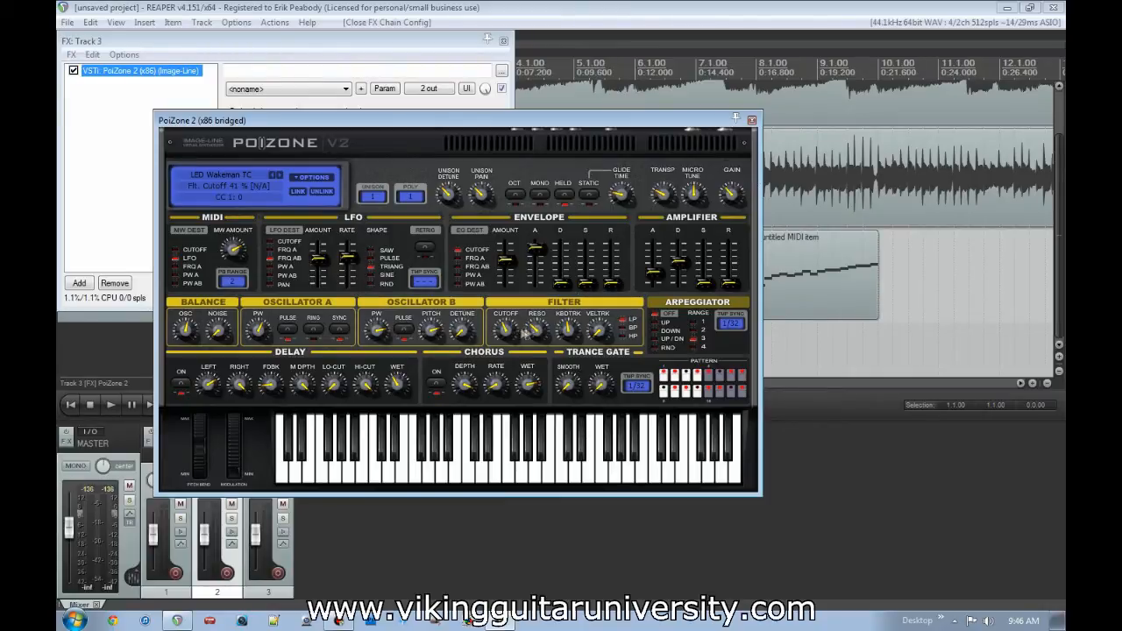
left_click(503, 40)
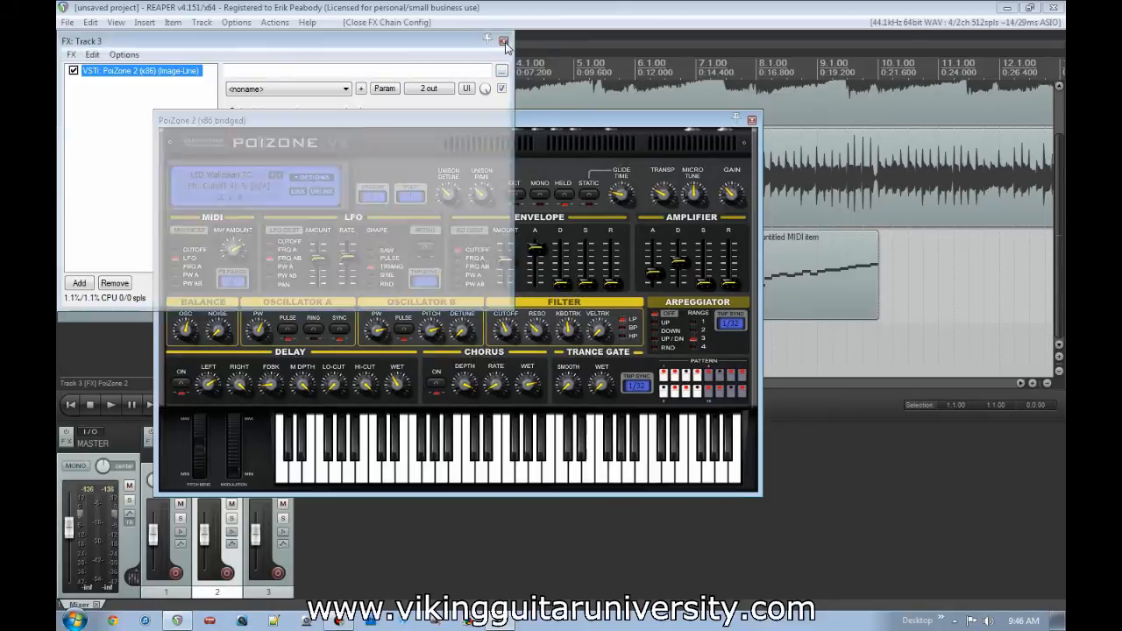
- Solo track 3, select the time from 2.1.00 to 10.1.00 over its MIDI items, and start playback from the project start
left_click(393, 267)
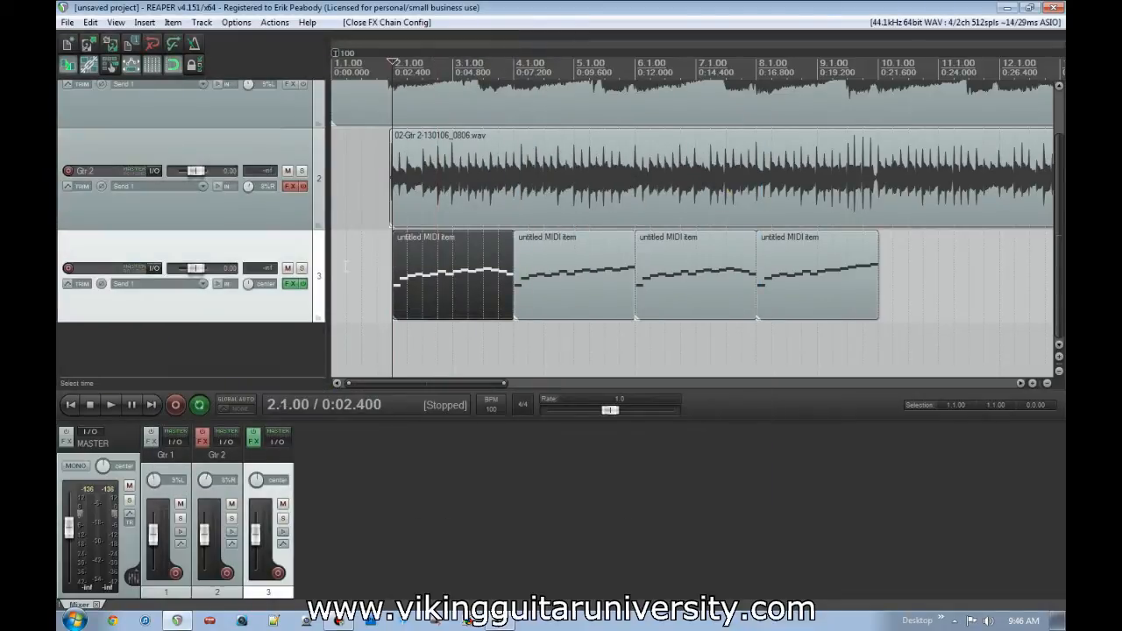
left_click(301, 268)
left_click(876, 352, "shift")
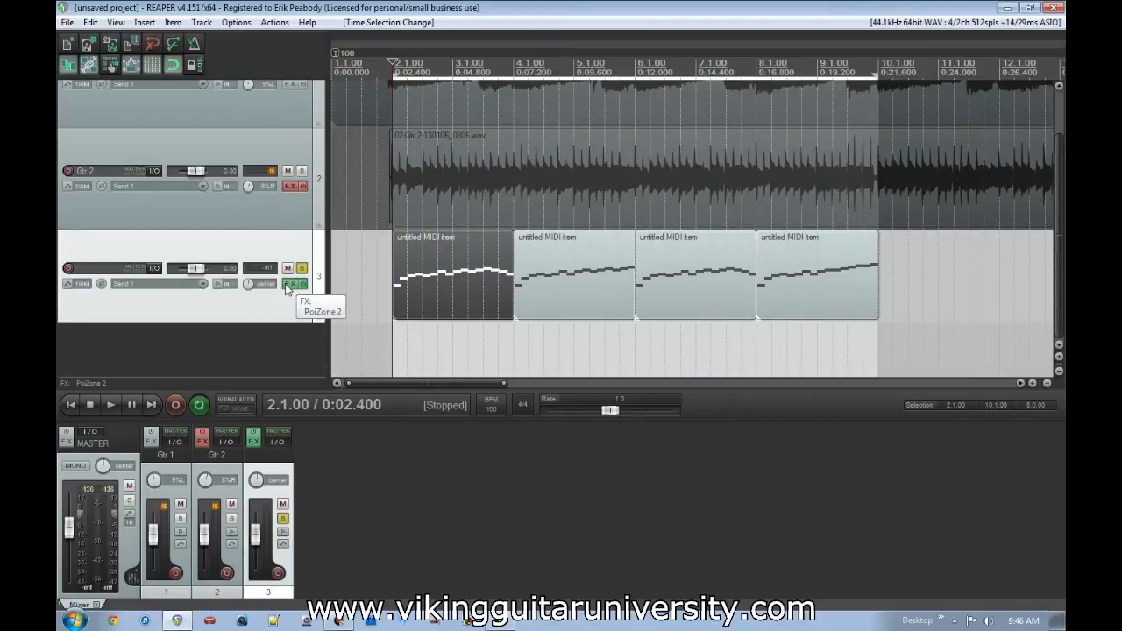
key("Home")
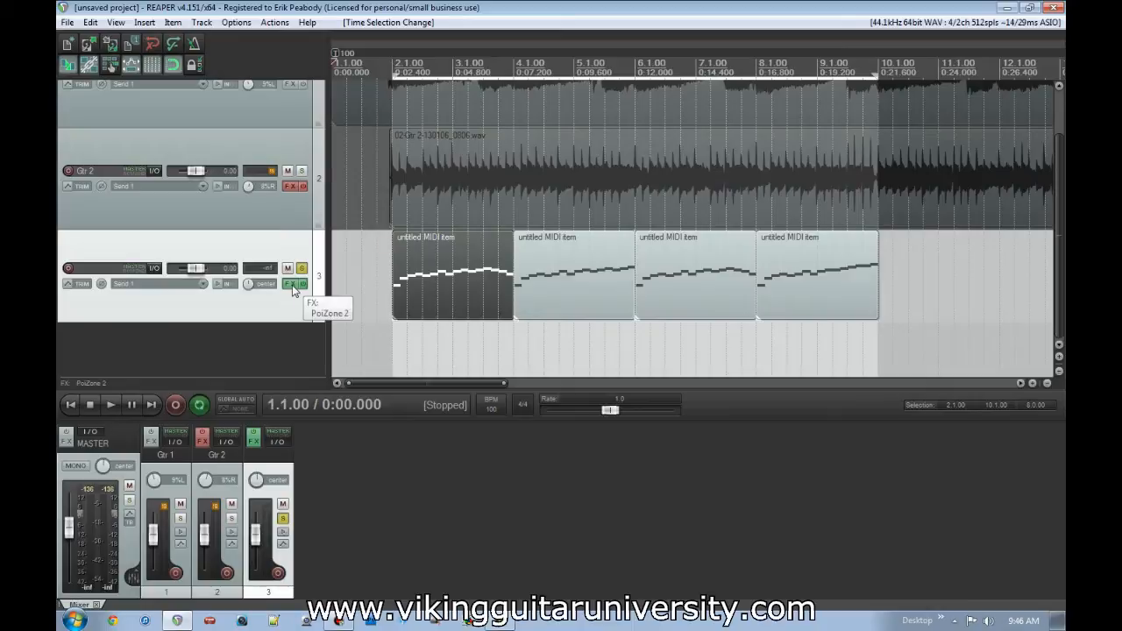
key("space")
- Adjust PoiZone 2's filter cutoff to about 40% during playback, then stop and close the effects windows
left_click(292, 285)
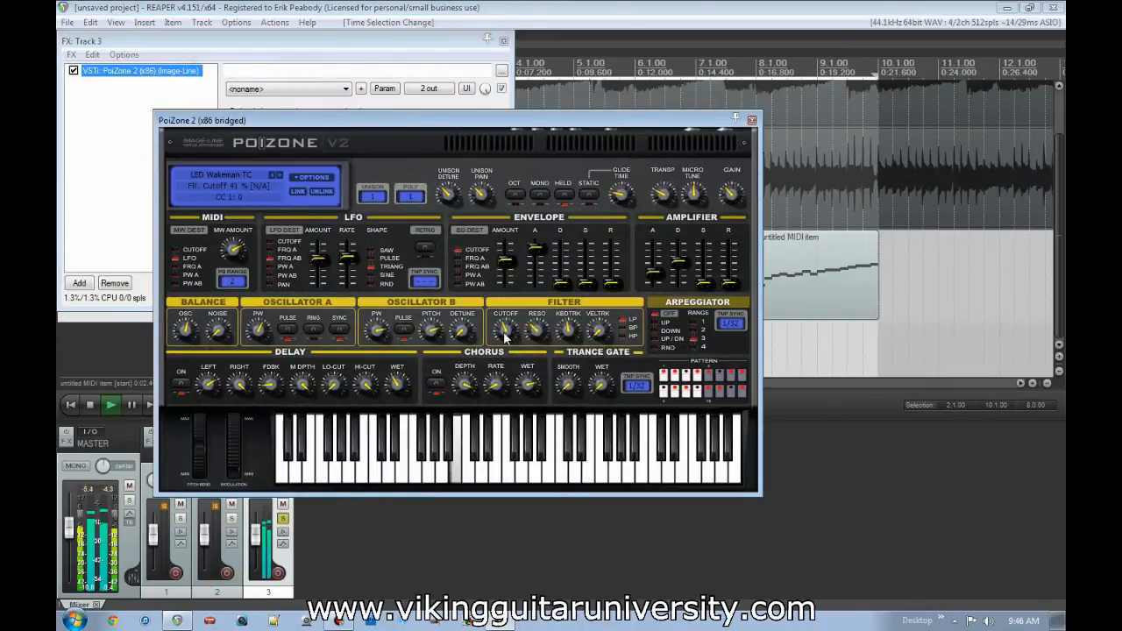
mouse_move(505, 338)
left_mouse_down()
mouse_move(505, 298)
mouse_move(505, 363)
mouse_move(505, 334)
left_mouse_up()
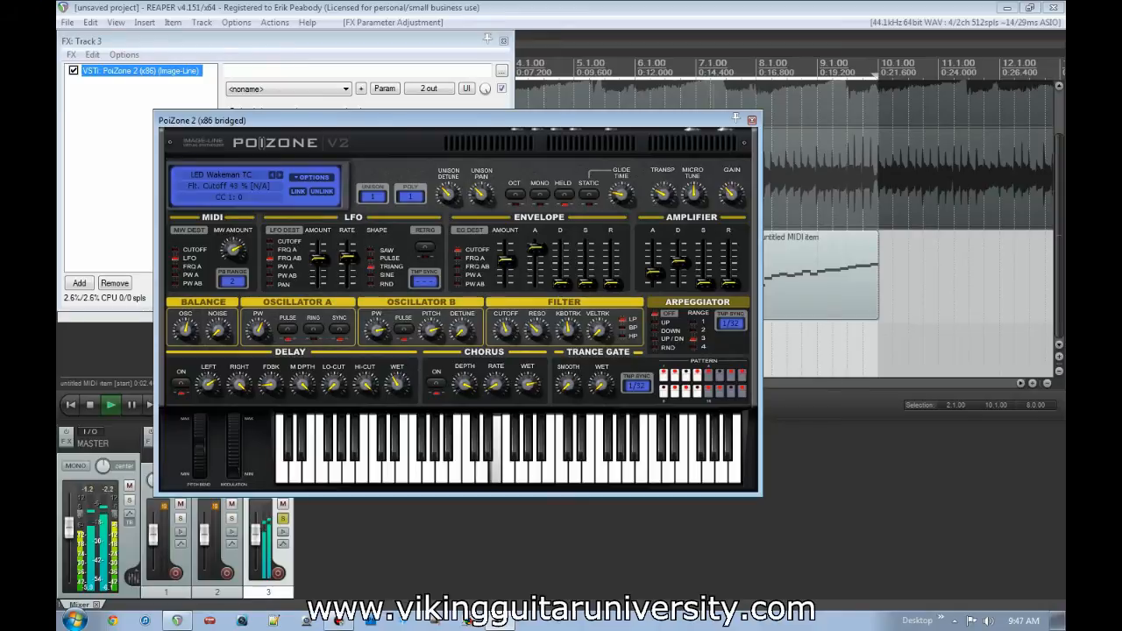
left_click(104, 200)
key("space")
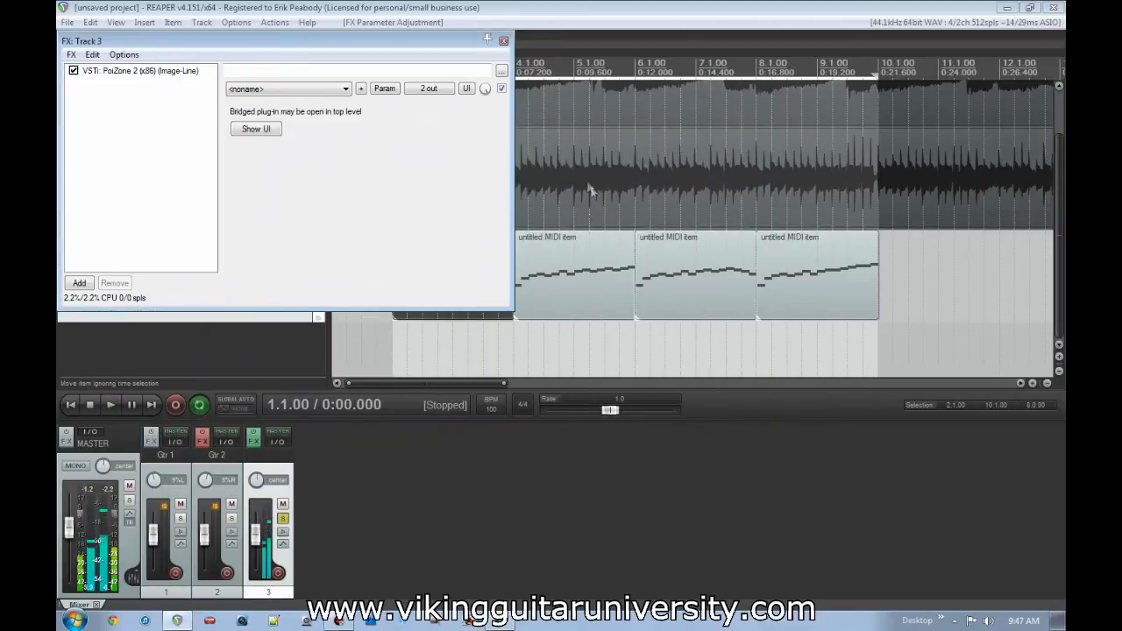
left_click(504, 42)
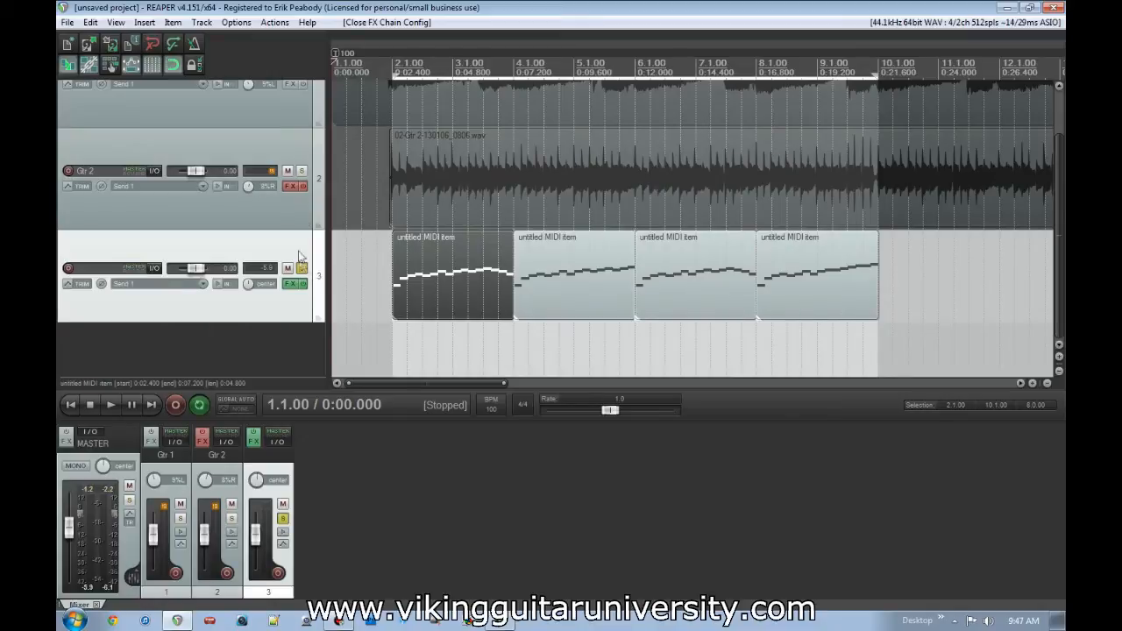
- Solo Gtr 1 together with track 3, play both from 2.1.00, and remove Gtr 1's solo after stopping
scroll(126, 161, "up", 2)
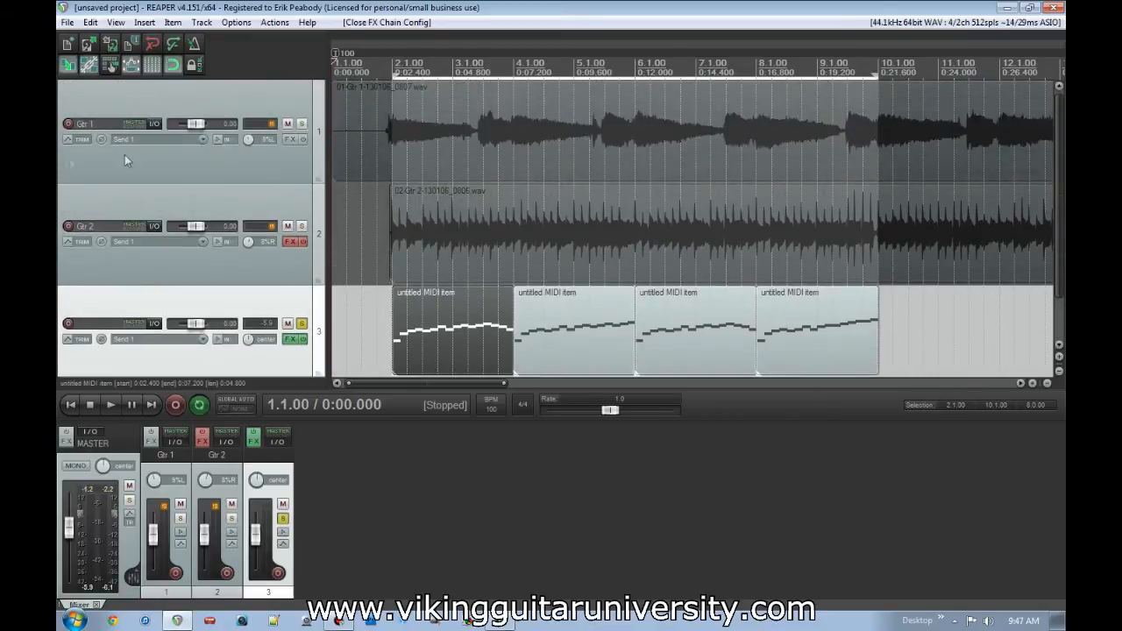
left_click(302, 123)
scroll(390, 280, "down", 3)
scroll(390, 280, "up", 2)
left_click(361, 301)
key("space")
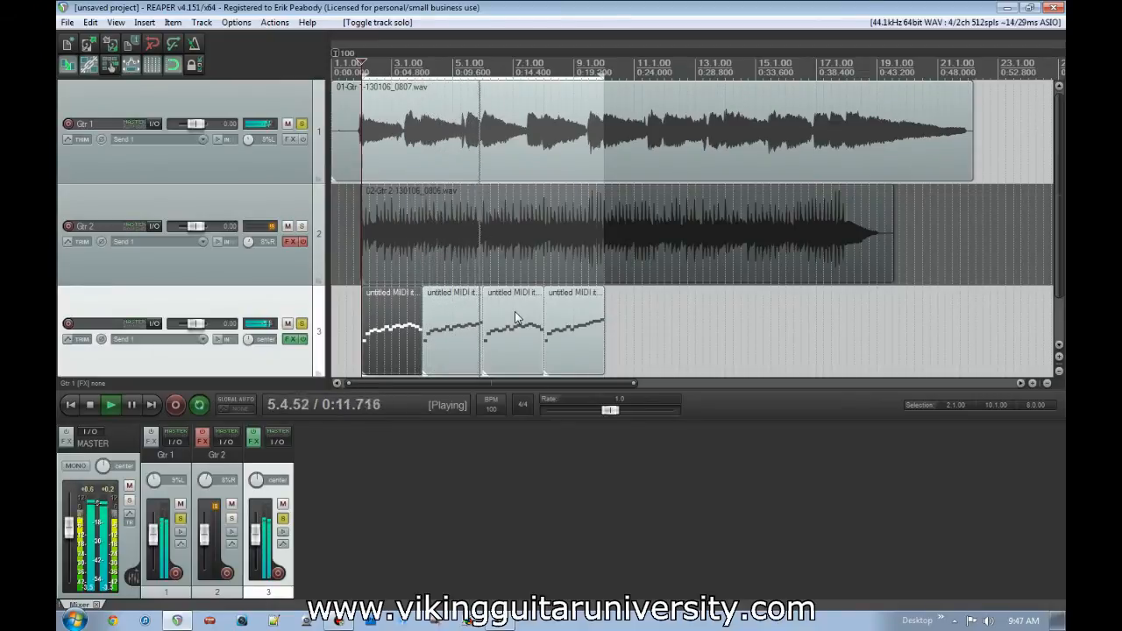
key("space")
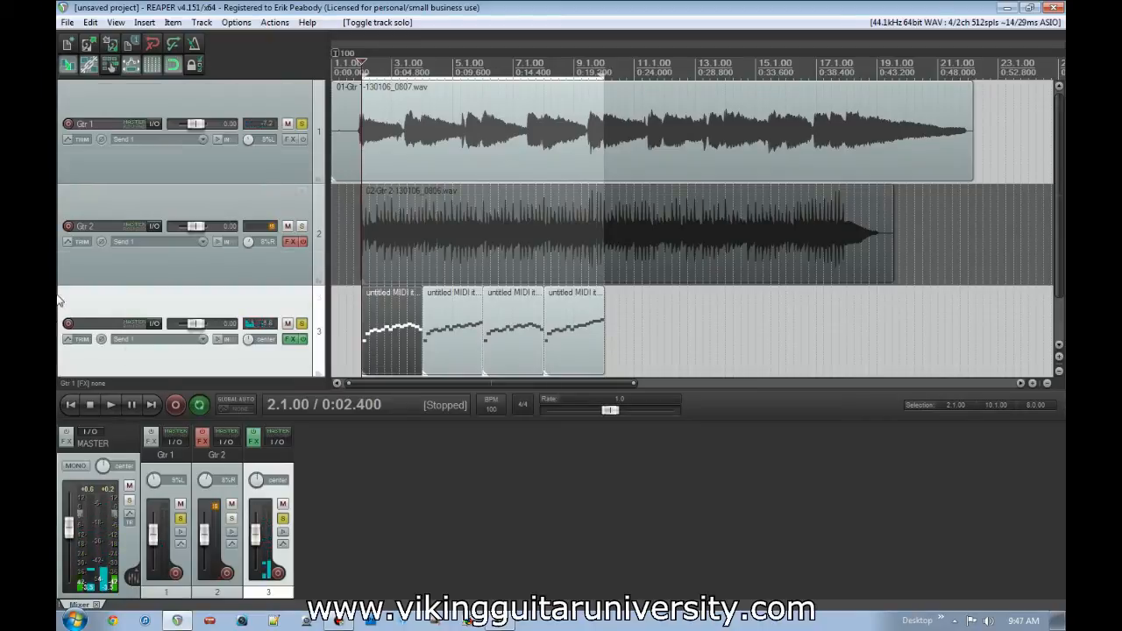
scroll(59, 301, "down", 2)
scroll(59, 260, "up", 1)
left_click(302, 113)
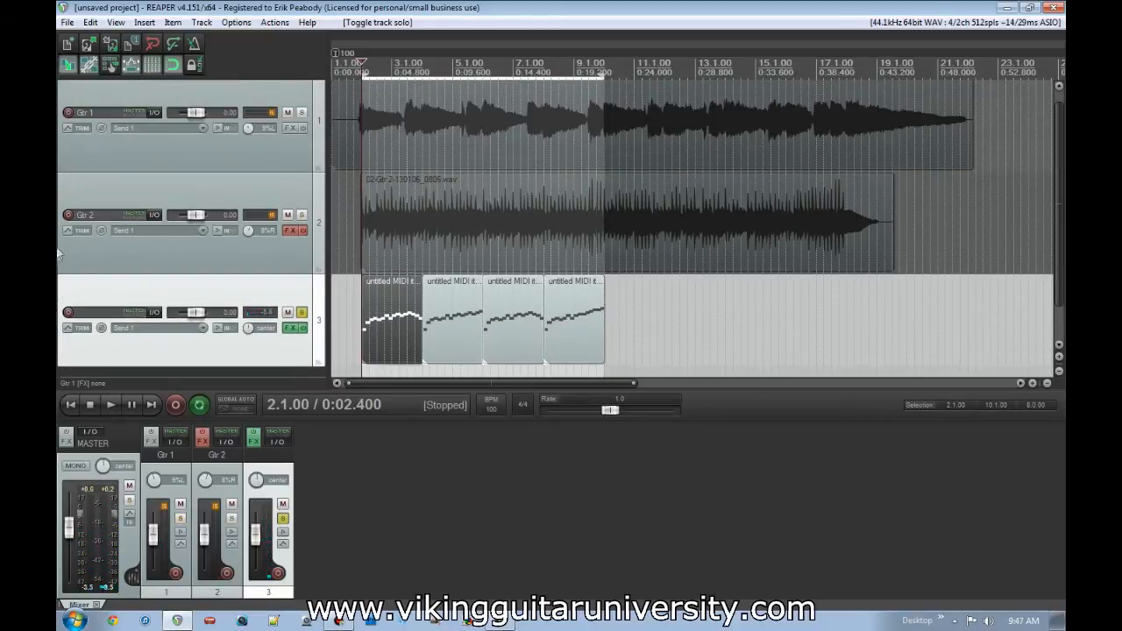
- Limit track 3's envelope list to last touched FX parameters and enable the Flt. Cutoff envelope of PoiZone 2
scroll(61, 277, "down", 1)
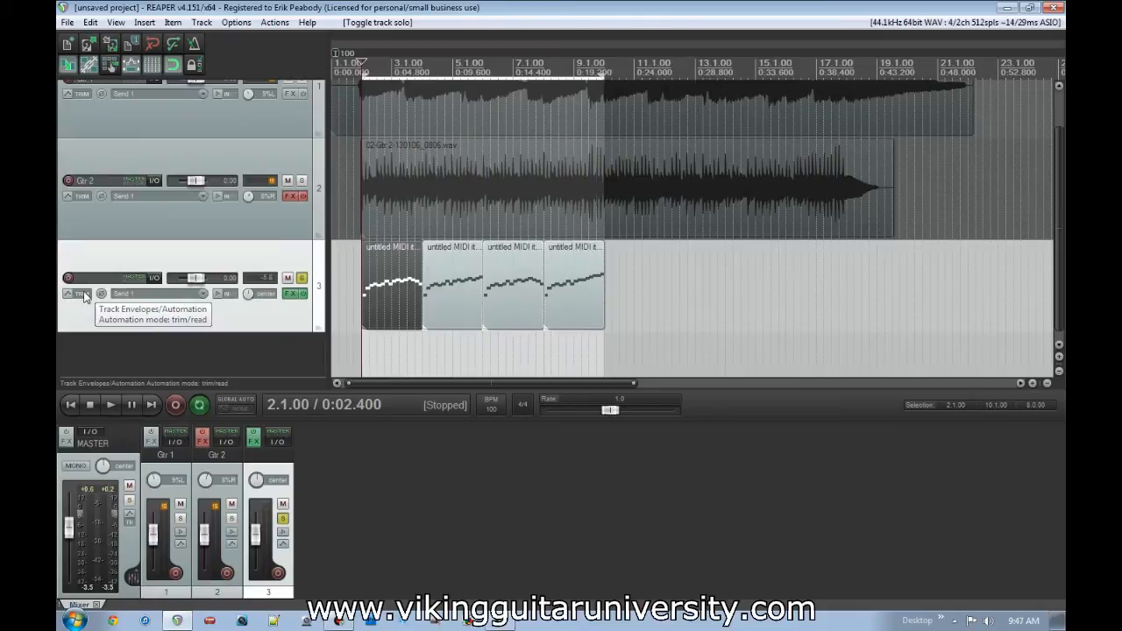
left_click(81, 293)
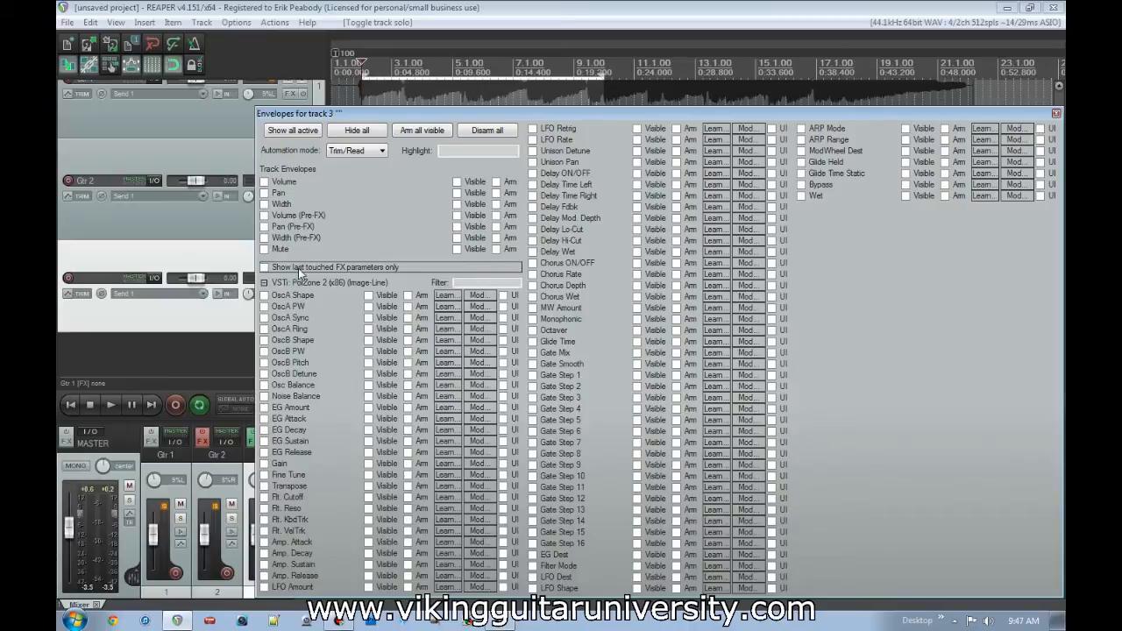
left_click(298, 268)
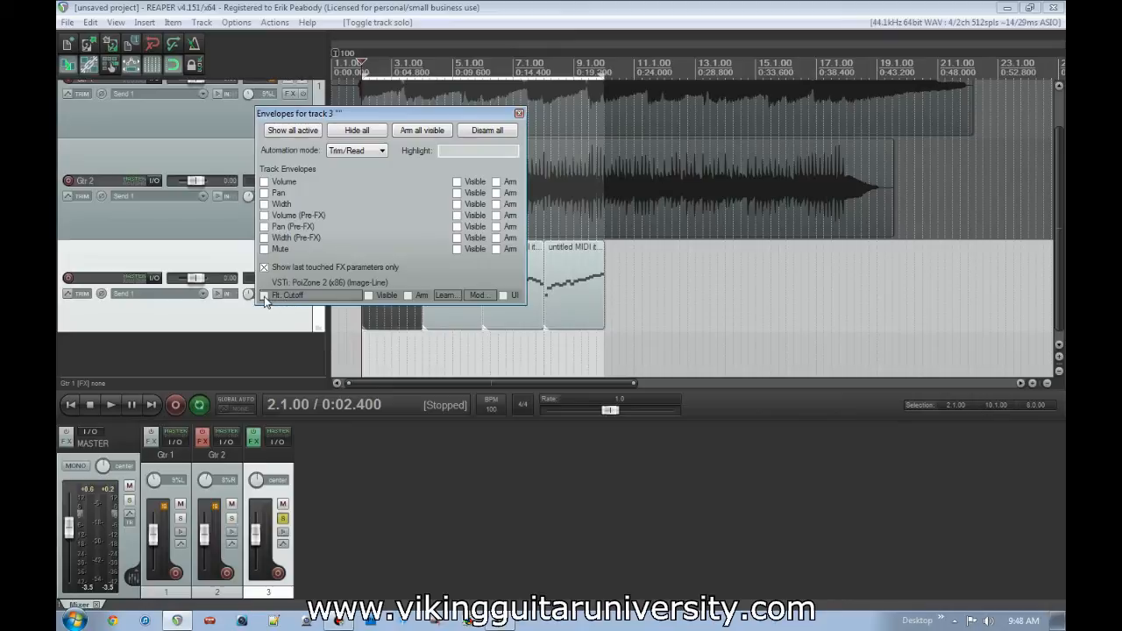
left_click(264, 296)
left_click(519, 113)
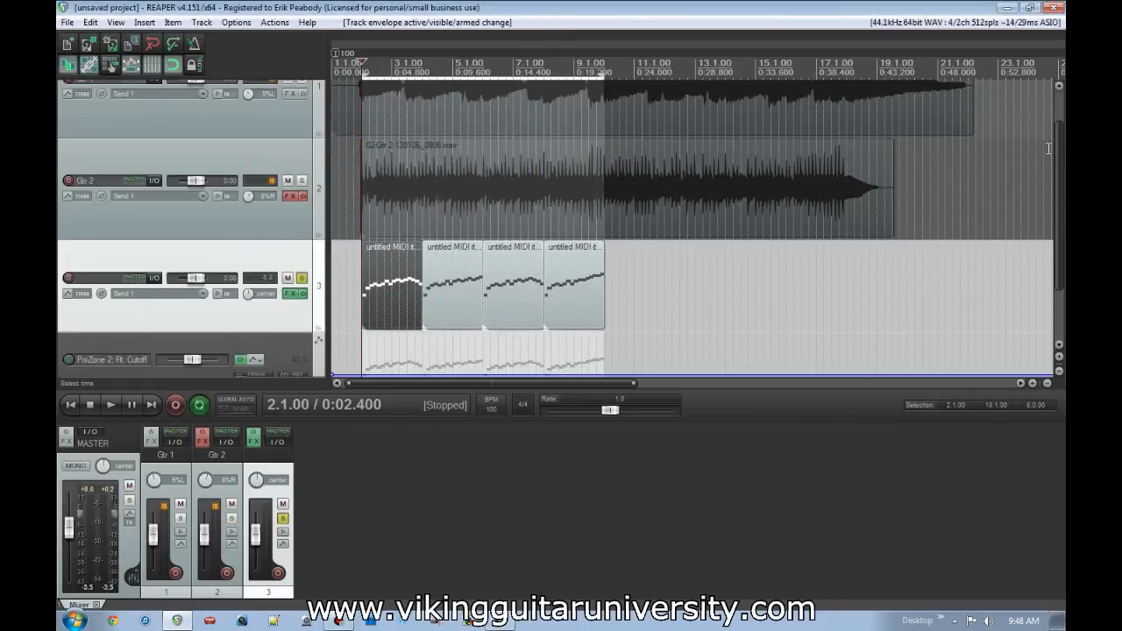
- Play track 3 briefly from 2.1.00 with the Flt. Cutoff envelope in view
scroll(1055, 215, "down", 3)
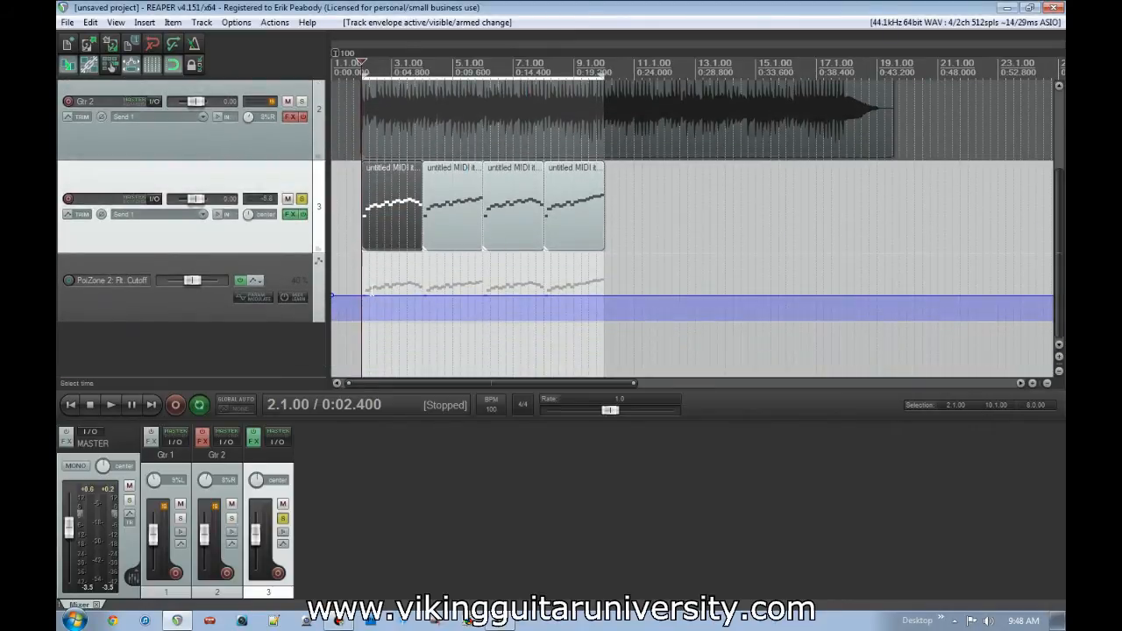
key("space")
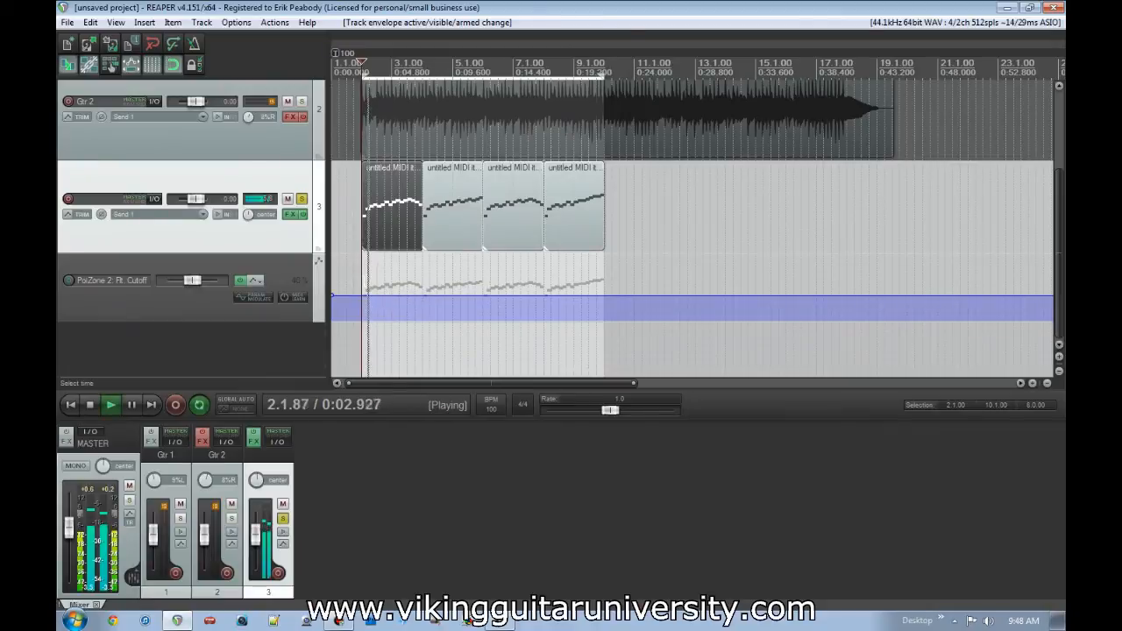
key("space")
- Insert Flt. Cutoff envelope points at 40% near 2.1.00, just before and at 4.1.00, and near 6.1.00
scroll(501, 305, "up", 5)
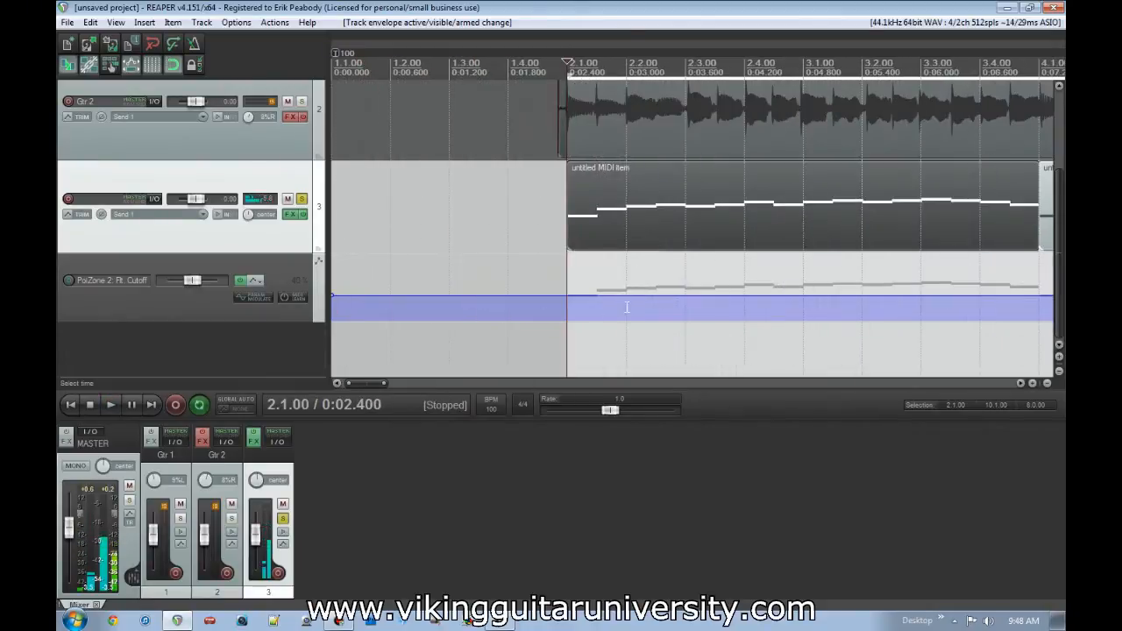
scroll(566, 304, "down", 2)
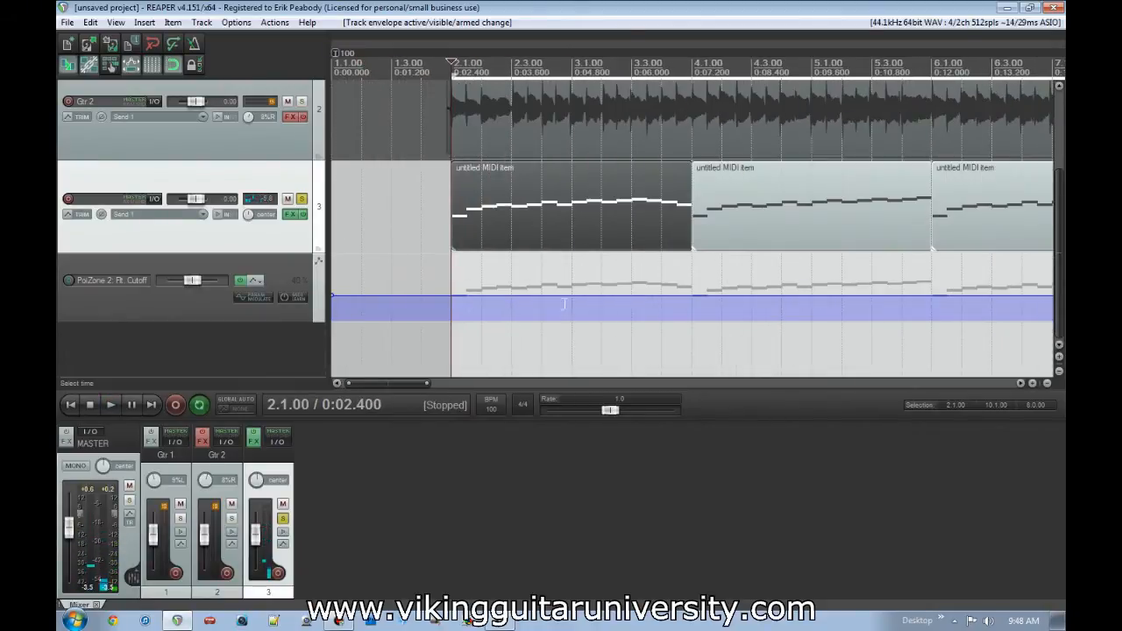
left_click(450, 300)
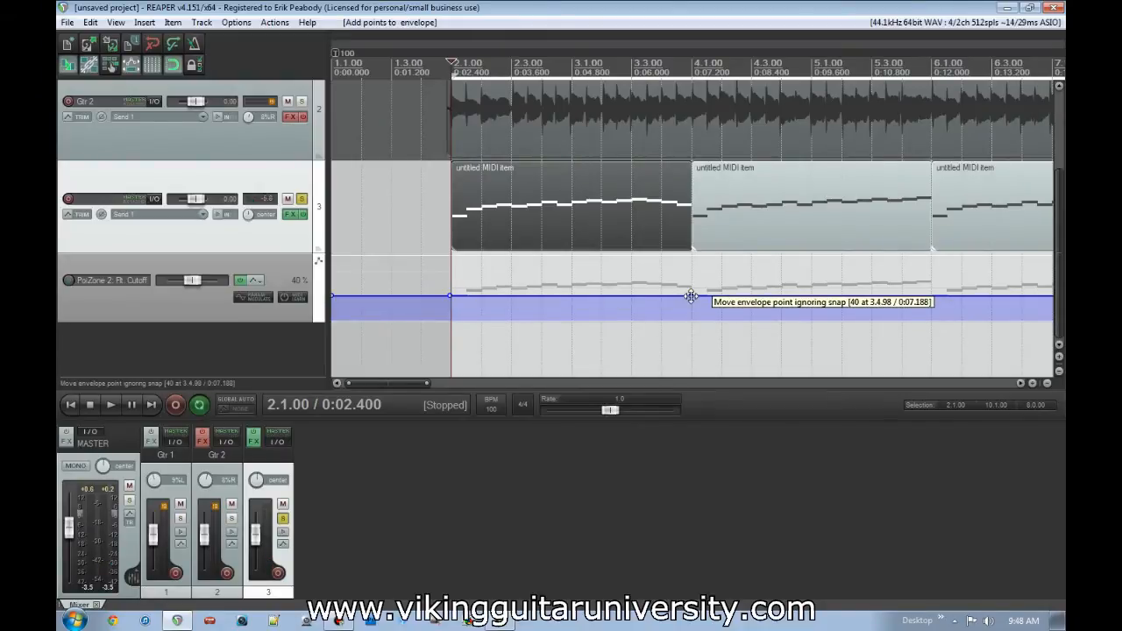
left_click(691, 297)
scroll(693, 298, "up", 5)
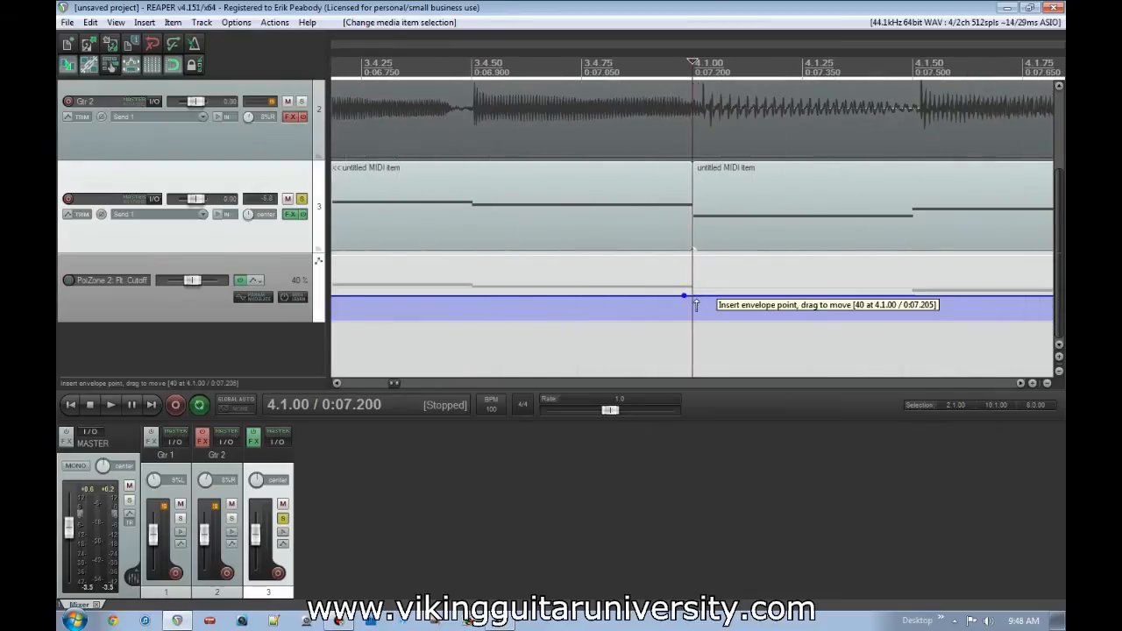
left_click(692, 298)
scroll(693, 302, "down", 5)
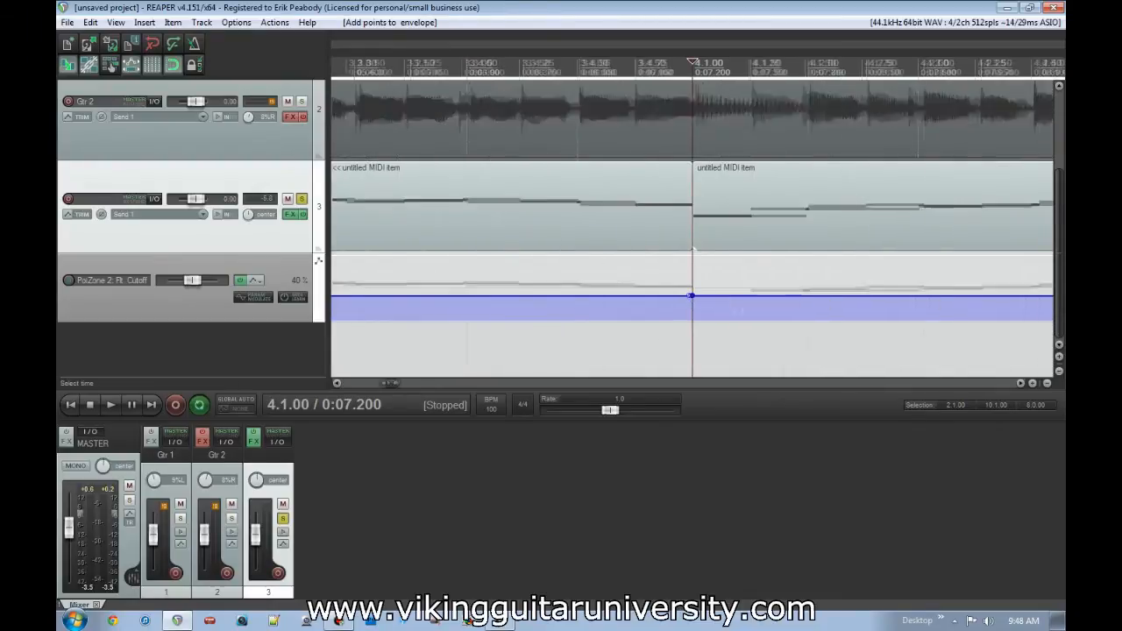
left_click(930, 297)
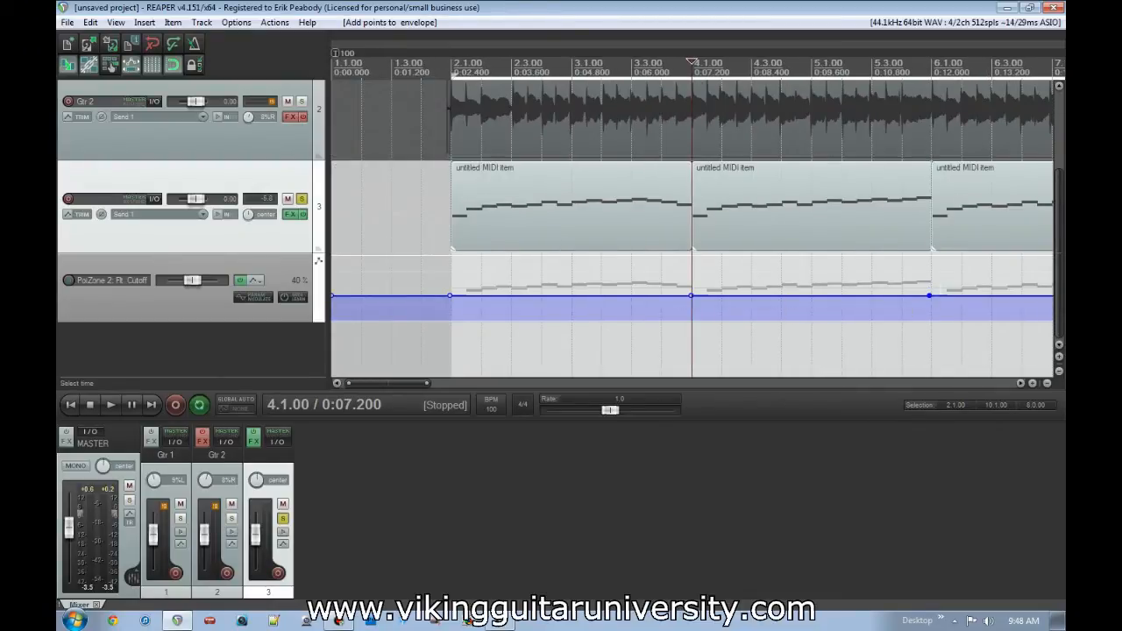
left_click(929, 295)
left_click(688, 296)
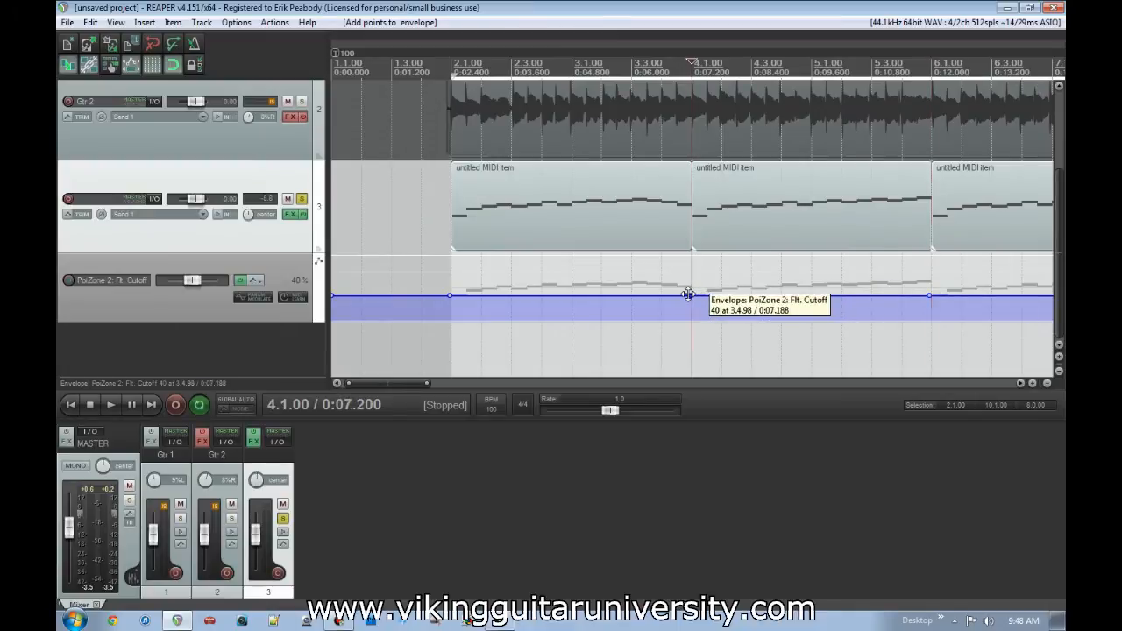
- Raise the cutoff envelope point just before 4.1.00 to the top of its lane to form a rising ramp
scroll(688, 296, "up", 8)
left_click_drag(675, 295, 690, 257)
scroll(690, 257, "down", 8)
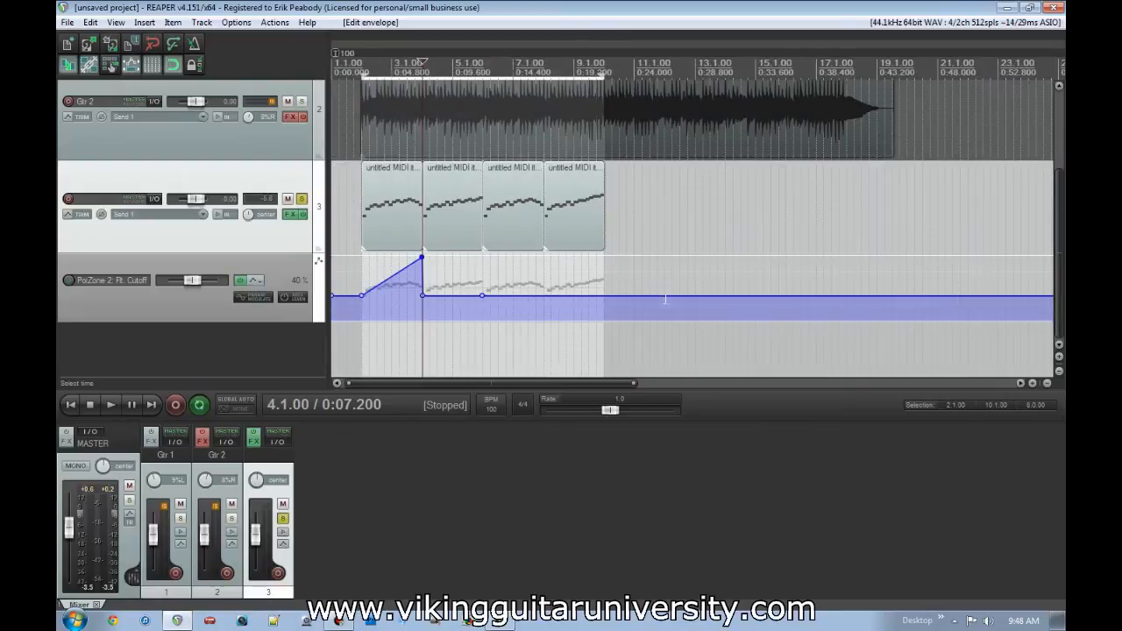
- Set the shape of the Flt. Cutoff envelope point near 2.1.00 to Fast end
scroll(526, 281, "up", 3)
right_click(394, 292)
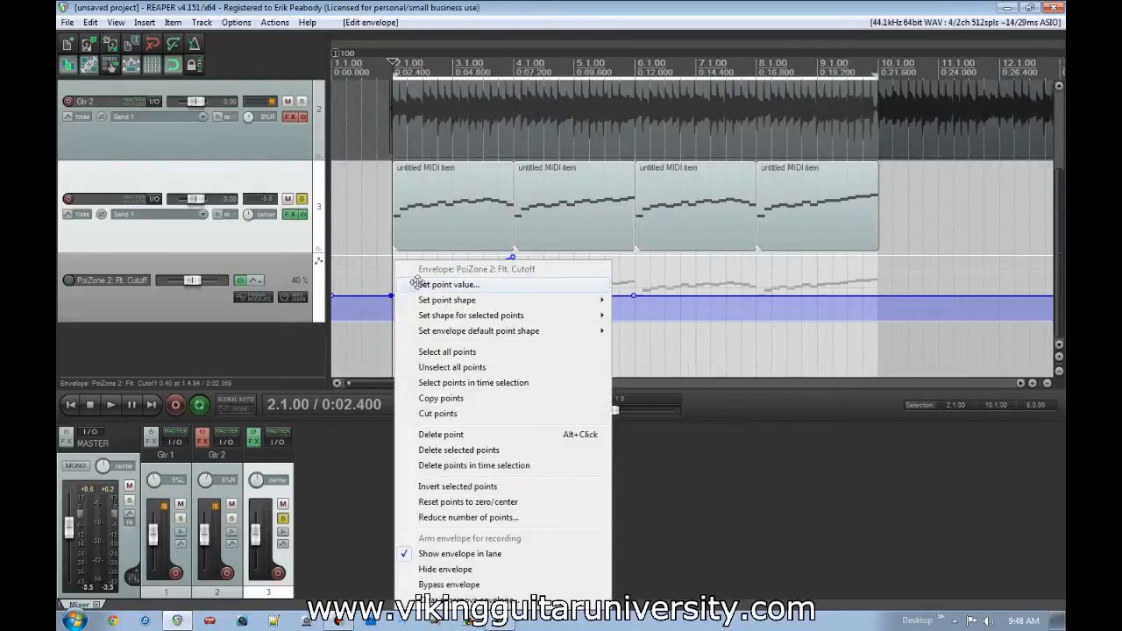
mouse_move(449, 300)
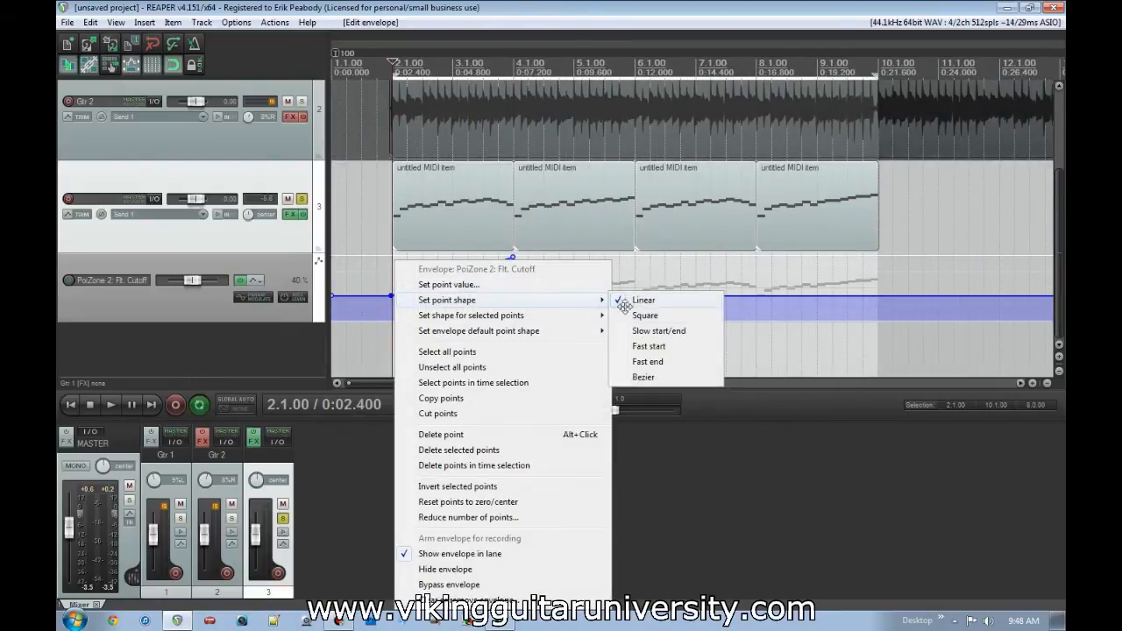
left_click(674, 362)
- Raise the cutoff envelope point near 6.1.00 to the top of its lane and set the lower 4.1.00 point's shape to Fast start
left_click(630, 297)
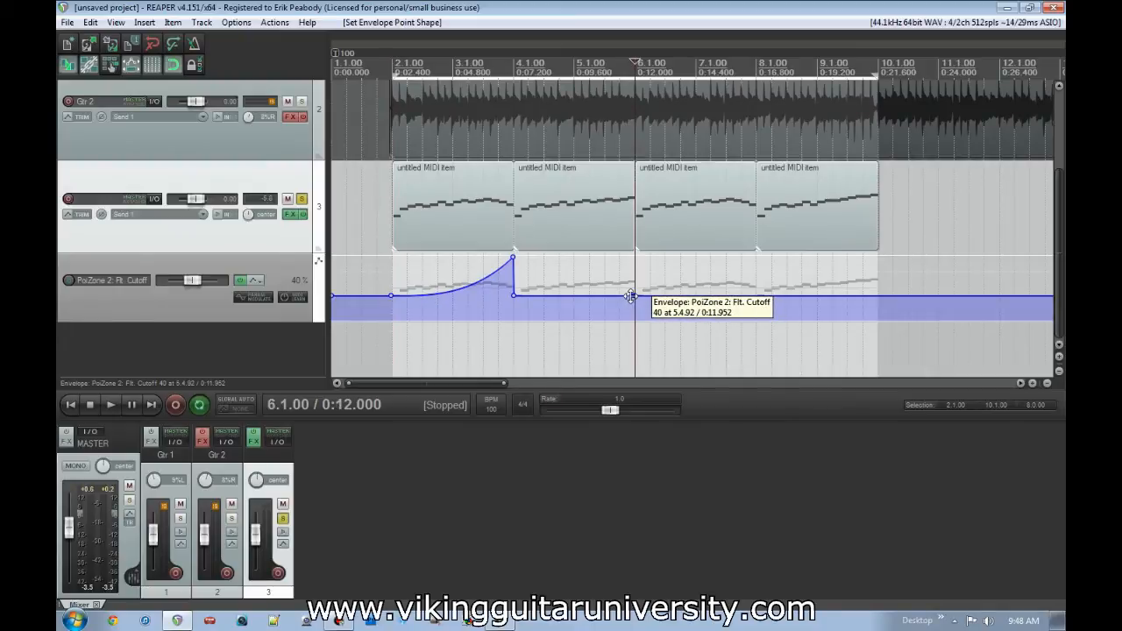
left_click_drag(631, 294, 633, 257)
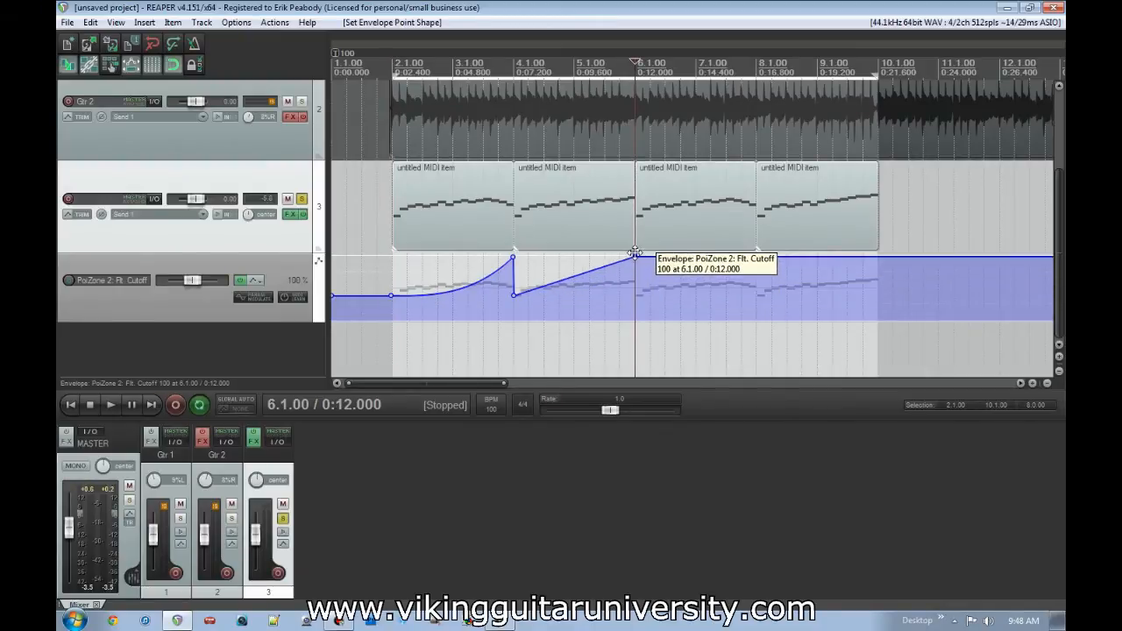
right_click(518, 296)
mouse_move(584, 298)
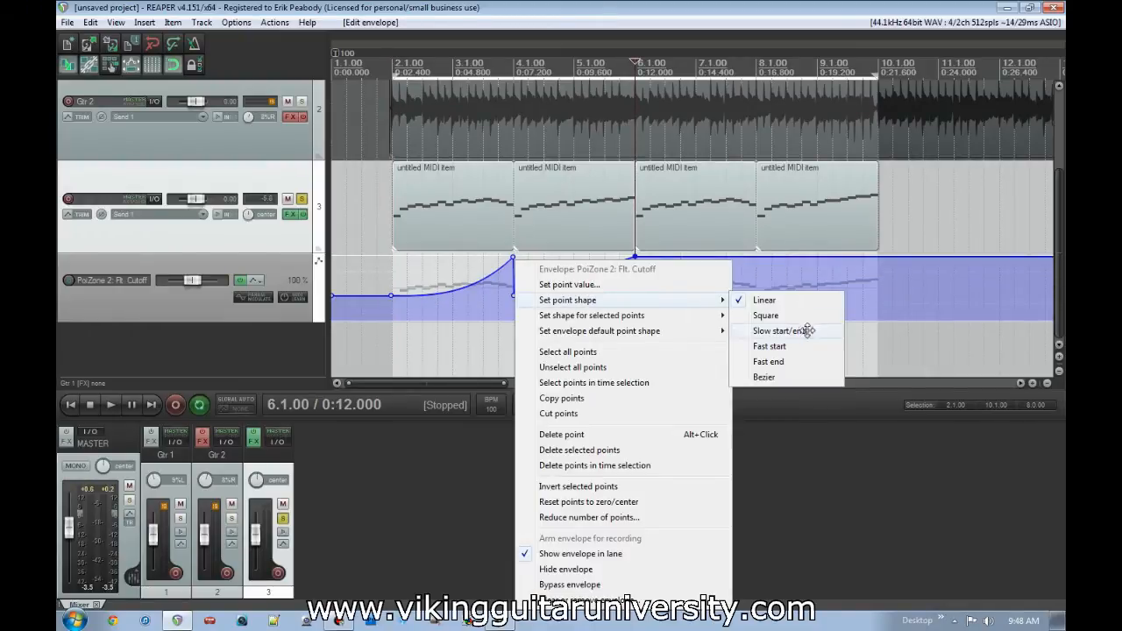
left_click(770, 347)
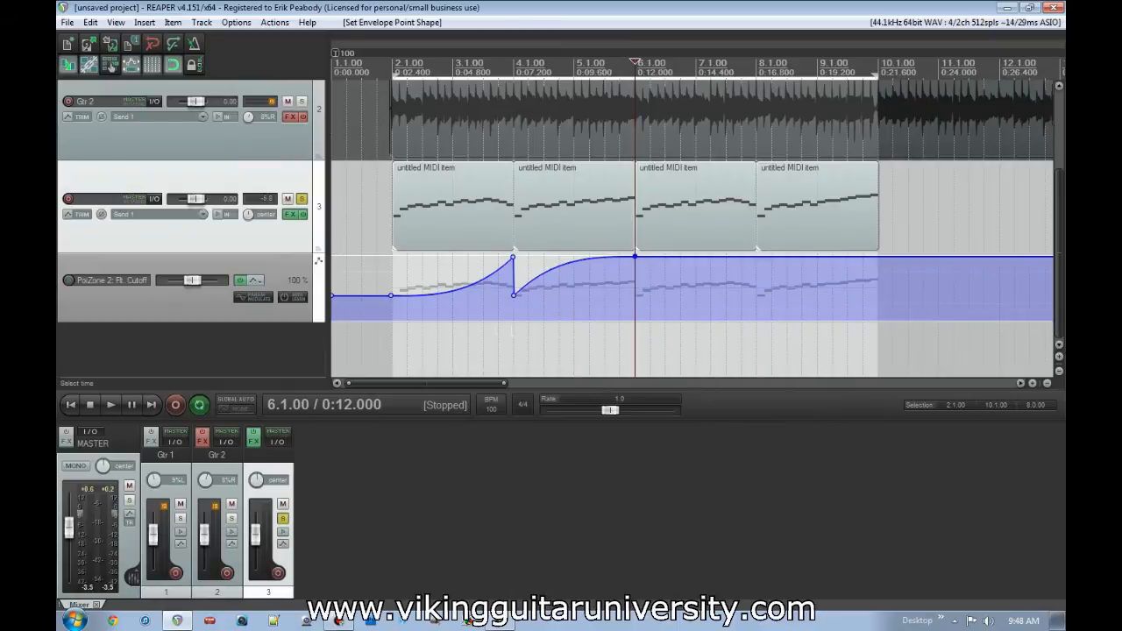
- Compare track 3's playback from 2.1.00 with the Flt. Cutoff envelope bypassed and with it active
left_click(247, 281)
key("space")
key("space")
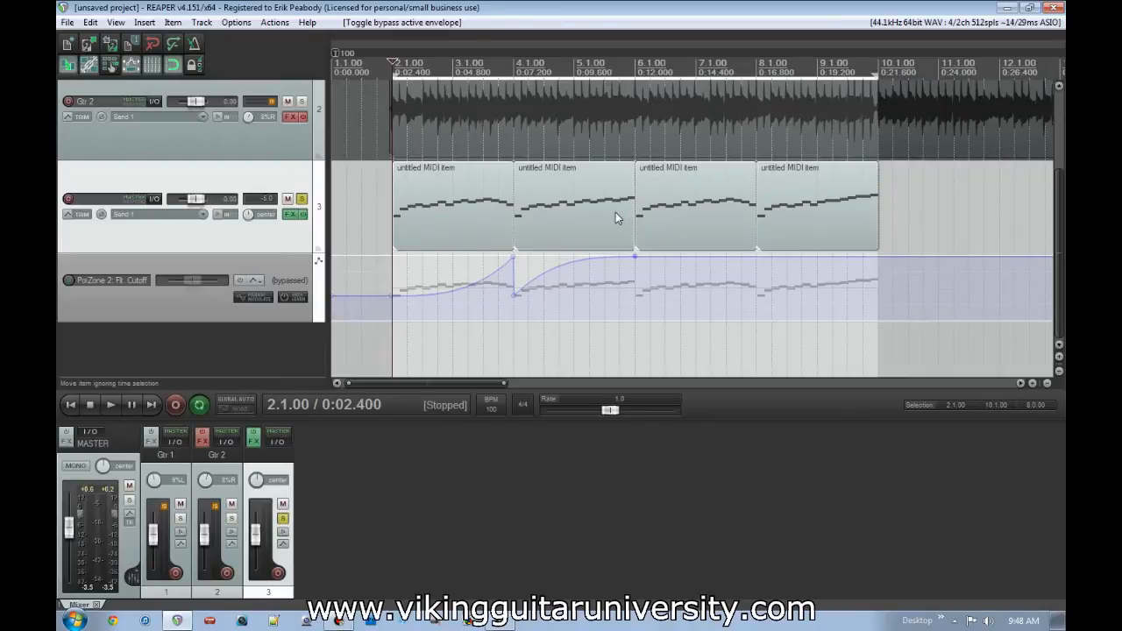
key("space")
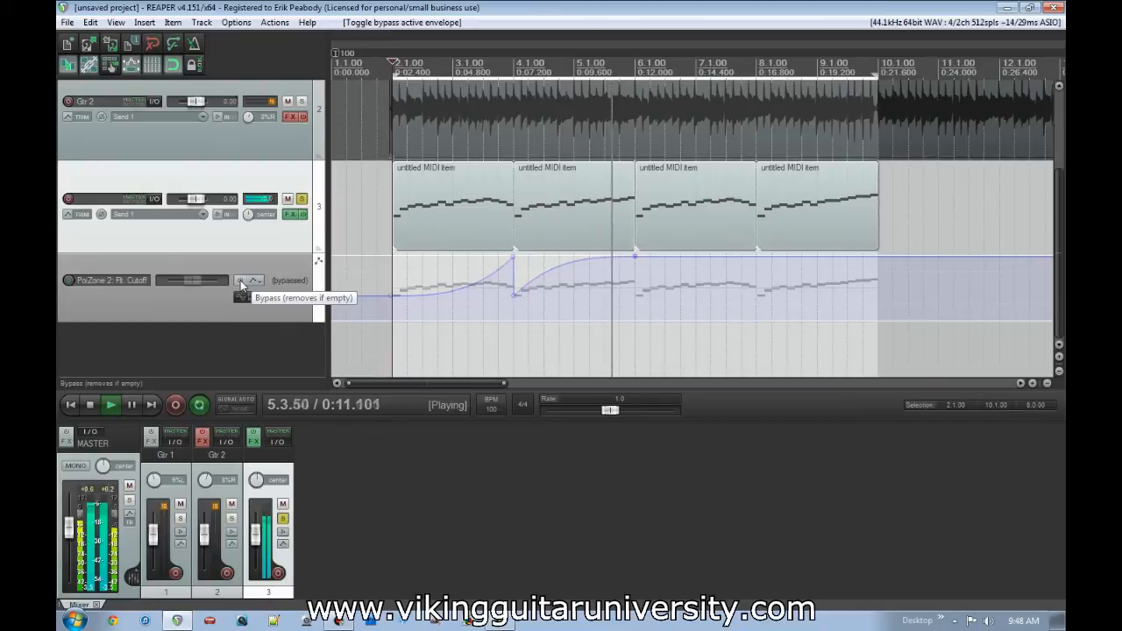
key("space")
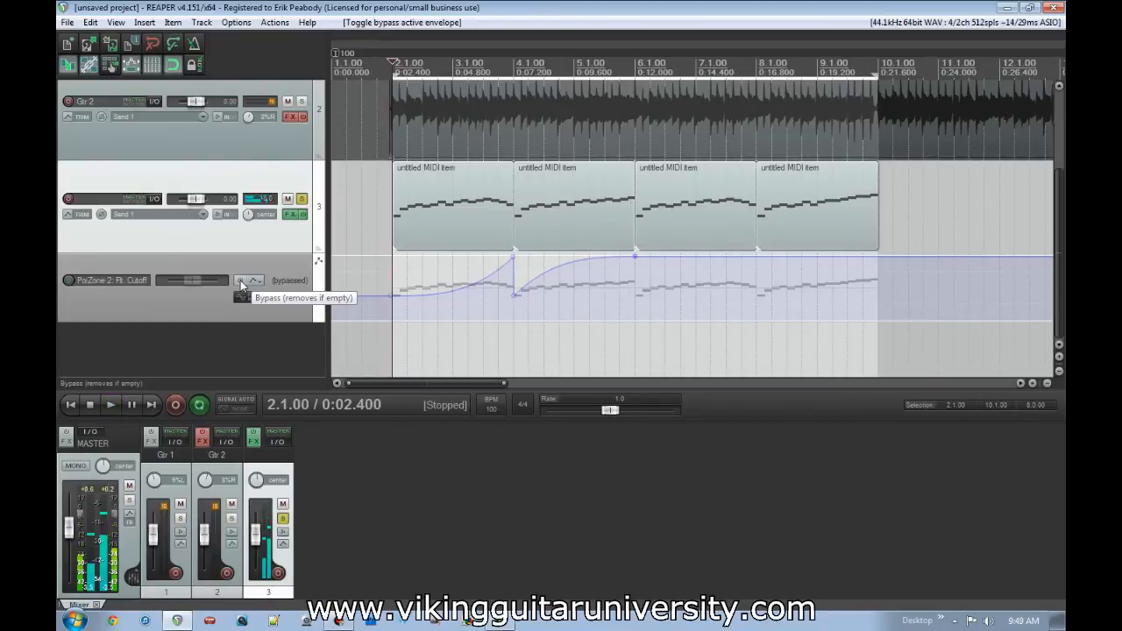
left_click(240, 280)
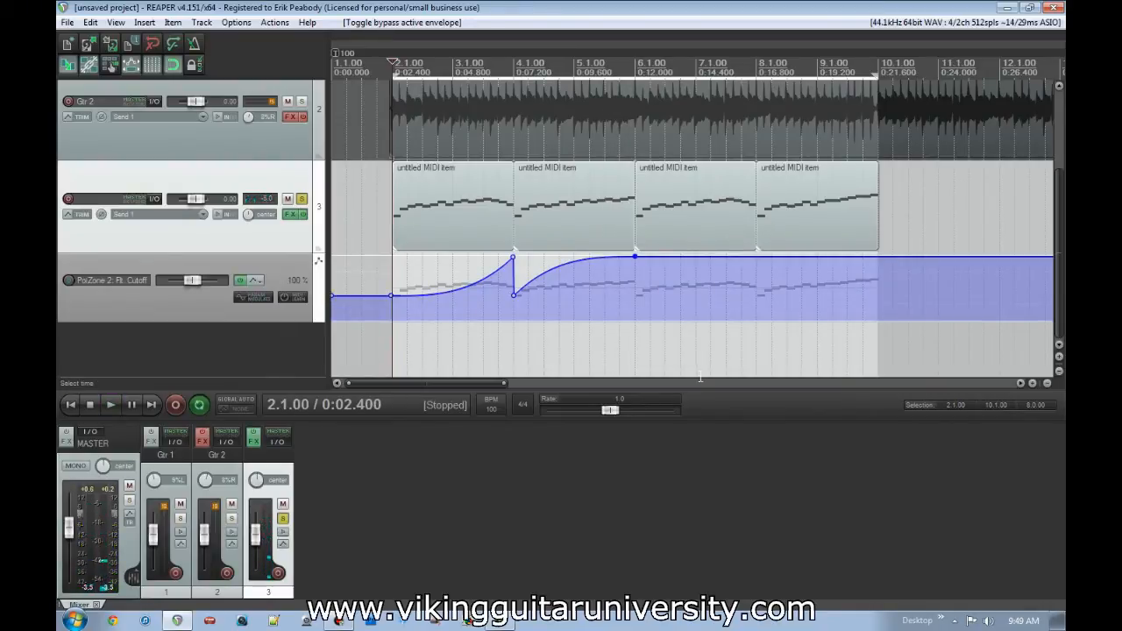
key("space")
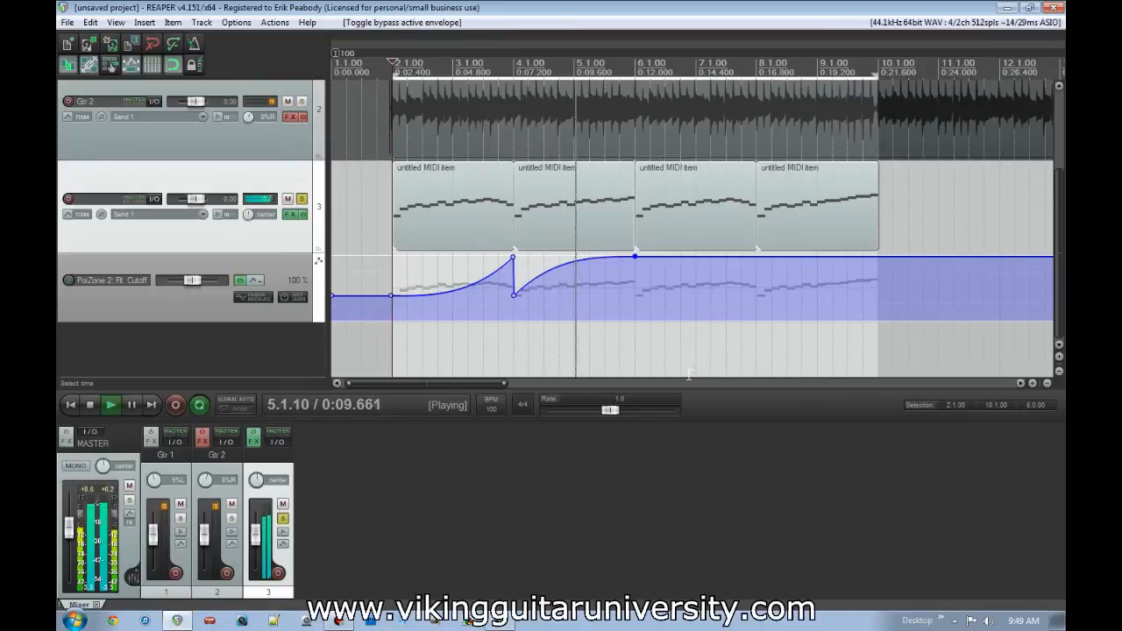
- Add cutoff envelope points after 6.1.00 forming a drop, a gentle rise and a zigzag up to about 9.4.00, and stop playback
left_click_drag(639, 257, 642, 294)
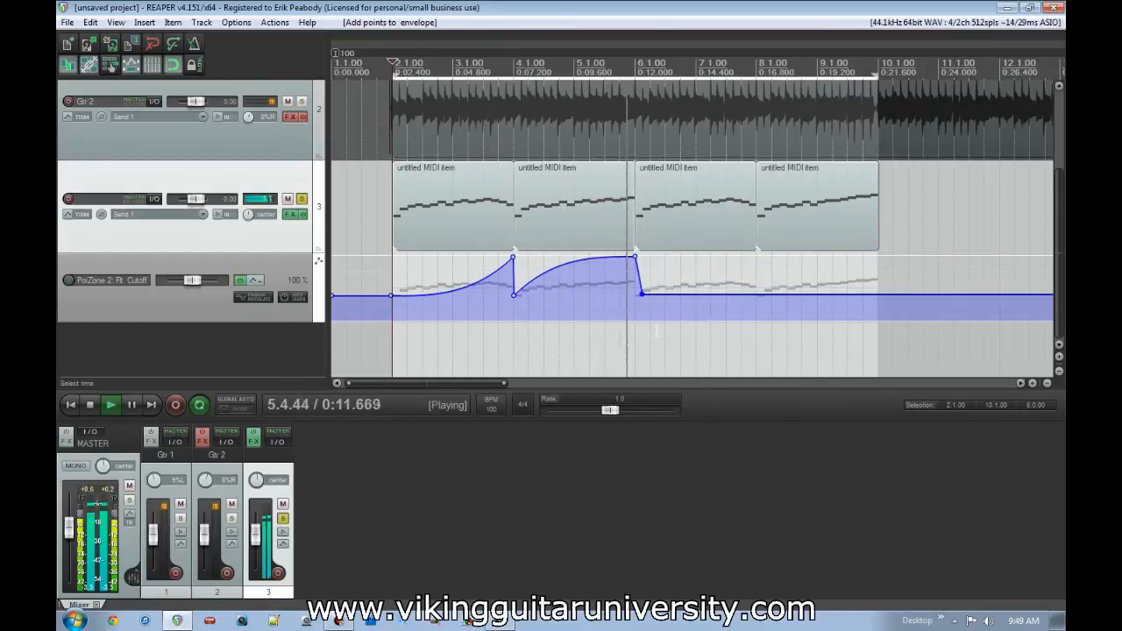
mouse_move(702, 295)
left_mouse_down()
mouse_move(745, 279)
mouse_move(754, 310)
mouse_move(781, 268)
left_mouse_up()
mouse_move(798, 269)
left_mouse_down()
mouse_move(801, 310)
mouse_move(827, 266)
mouse_move(842, 272)
mouse_move(843, 309)
mouse_move(864, 267)
left_mouse_up()
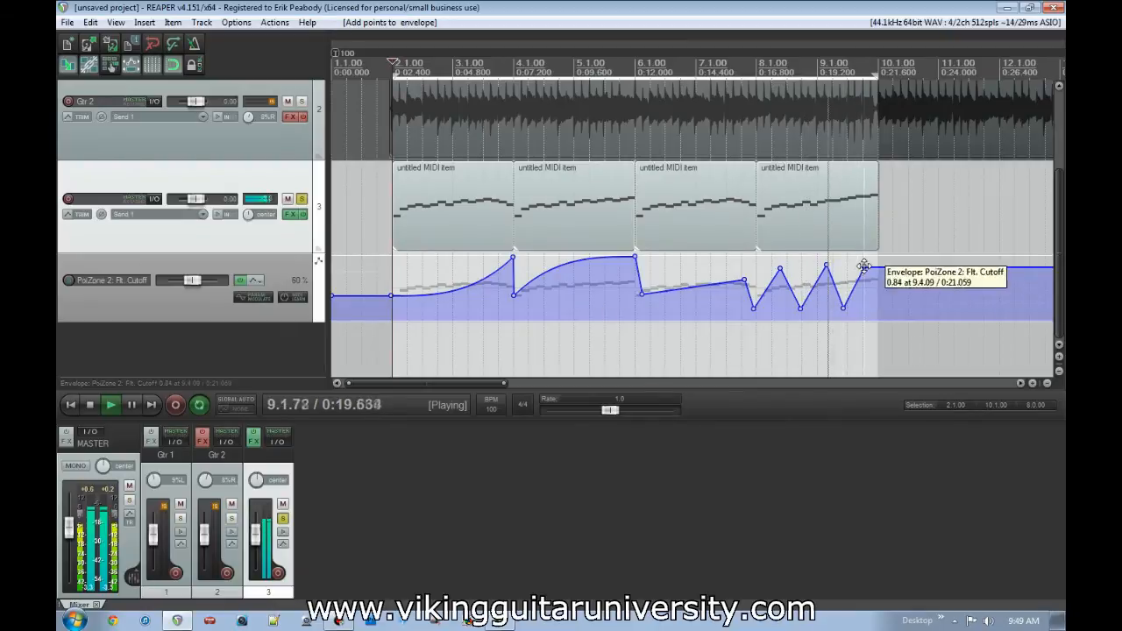
key("space")
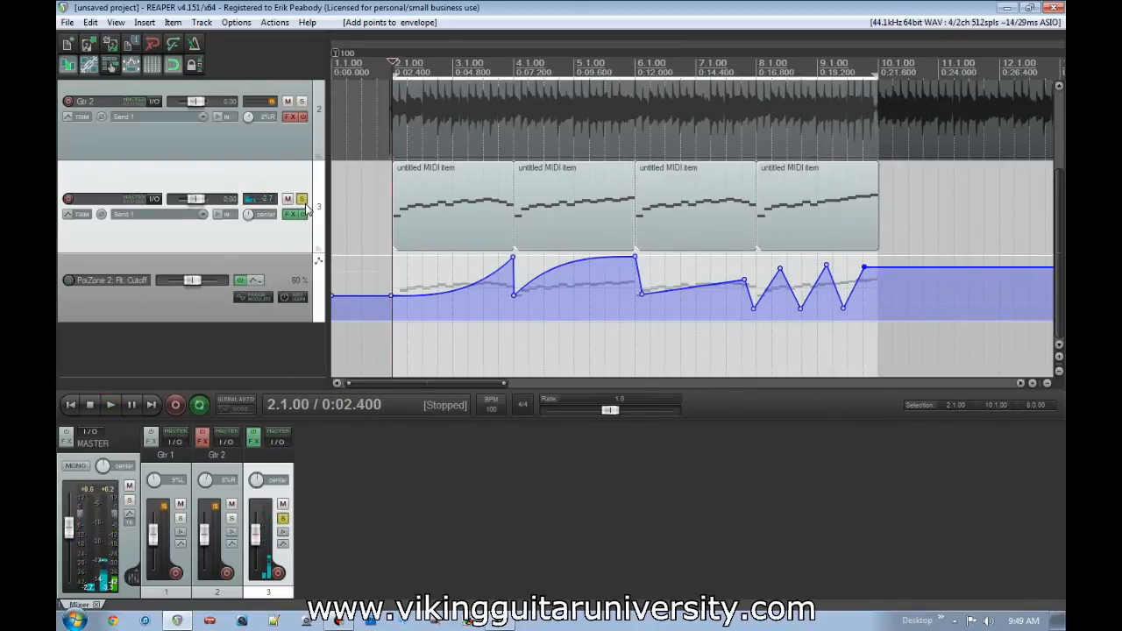
- Solo Gtr 1 alongside track 3 and play both from 1.4.00 to hear the cutoff automation in context
scroll(60, 242, "up", 3)
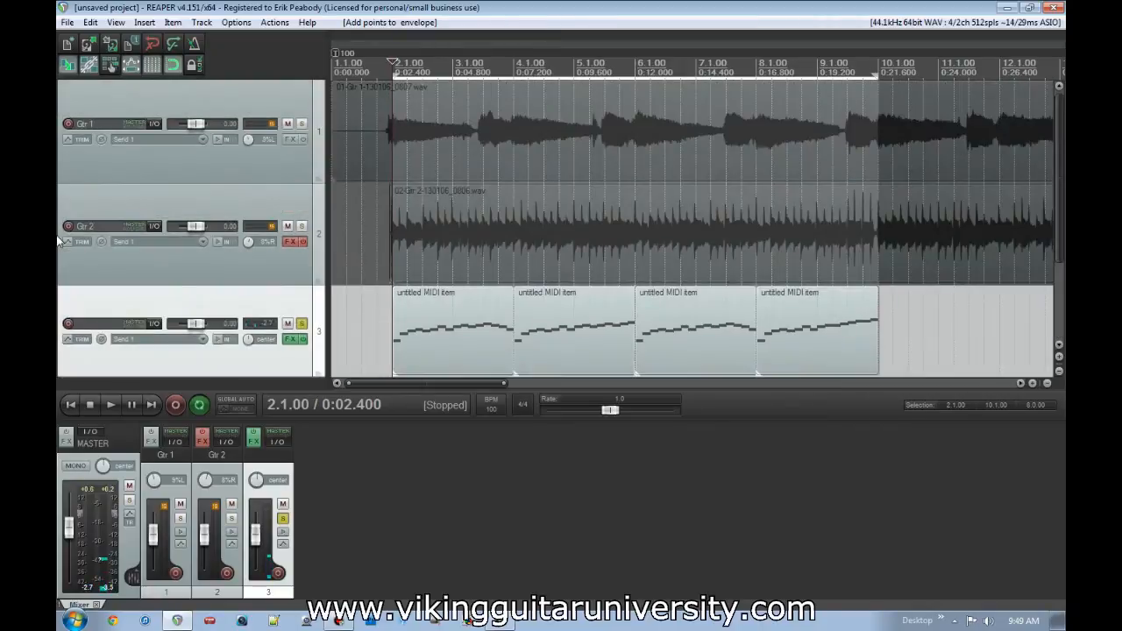
left_click(301, 123)
left_click(370, 316)
key("space")
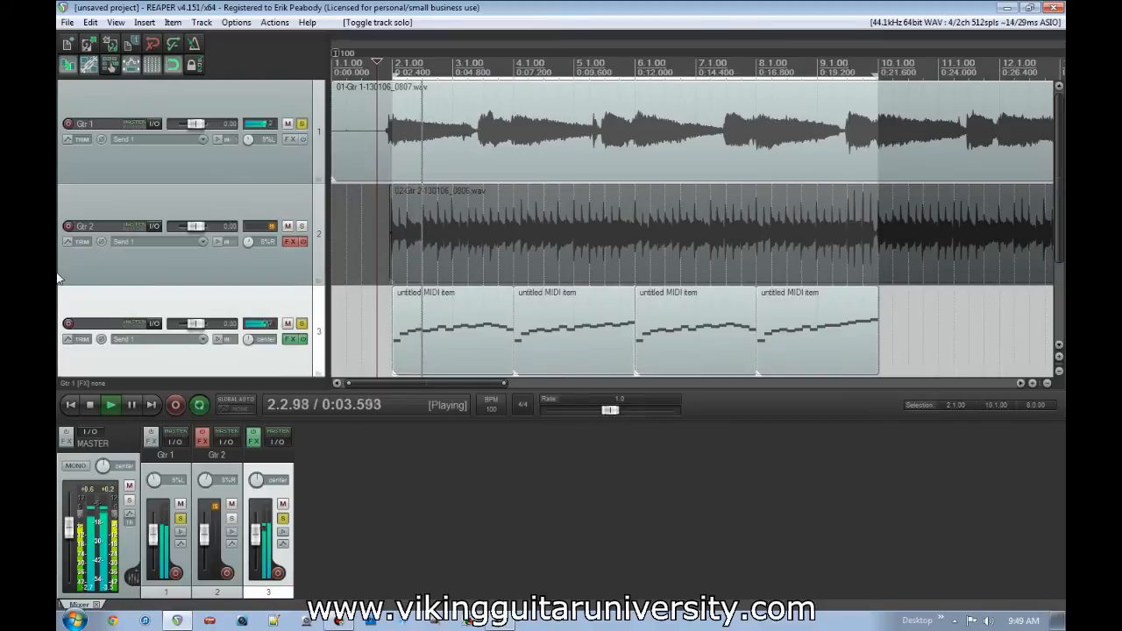
scroll(58, 278, "down", 2)
scroll(58, 275, "down", 1)
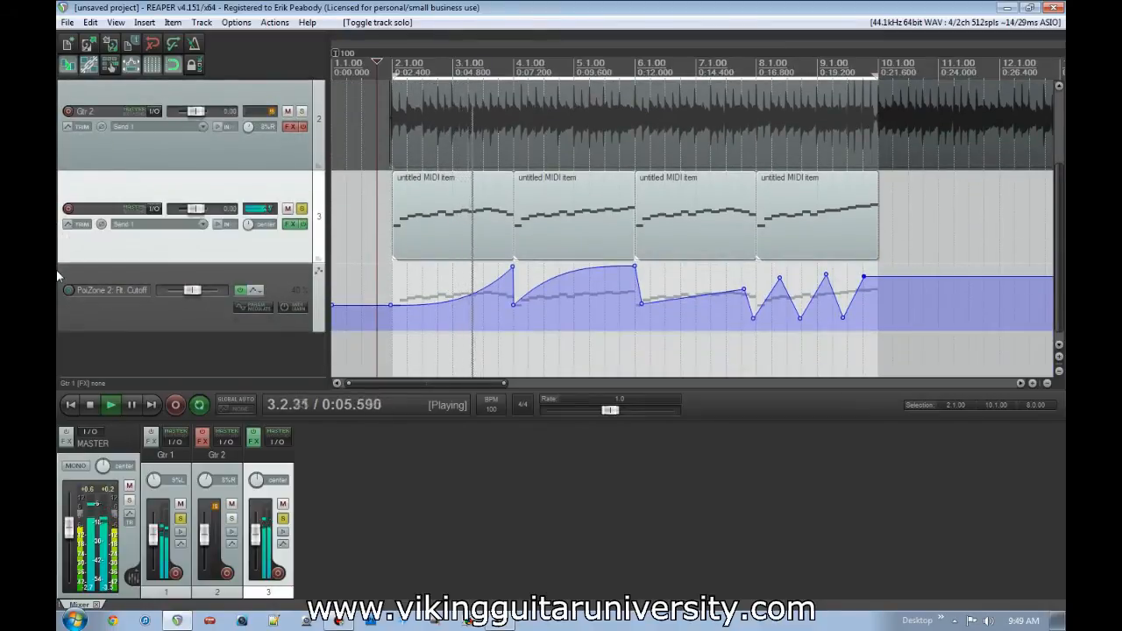
scroll(58, 275, "up", 3)
scroll(58, 275, "down", 3)
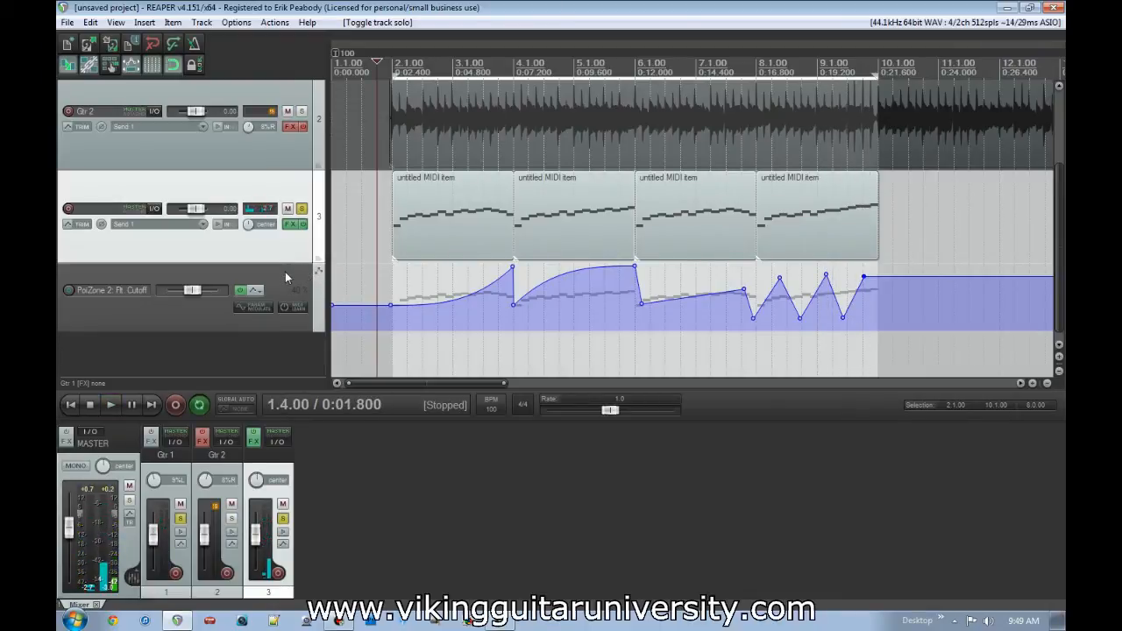
- List all PoiZone 2 parameters in track 3's envelopes instead of only the last touched ones, and close the list
left_click(81, 225)
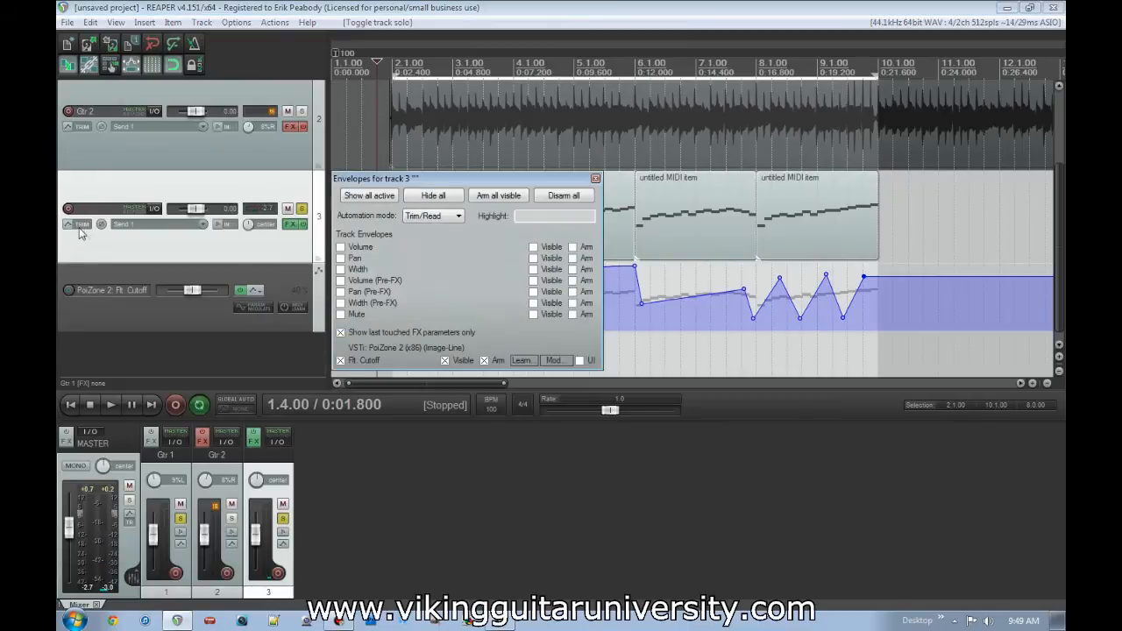
left_click(340, 347)
left_click_drag(443, 179, 331, 93)
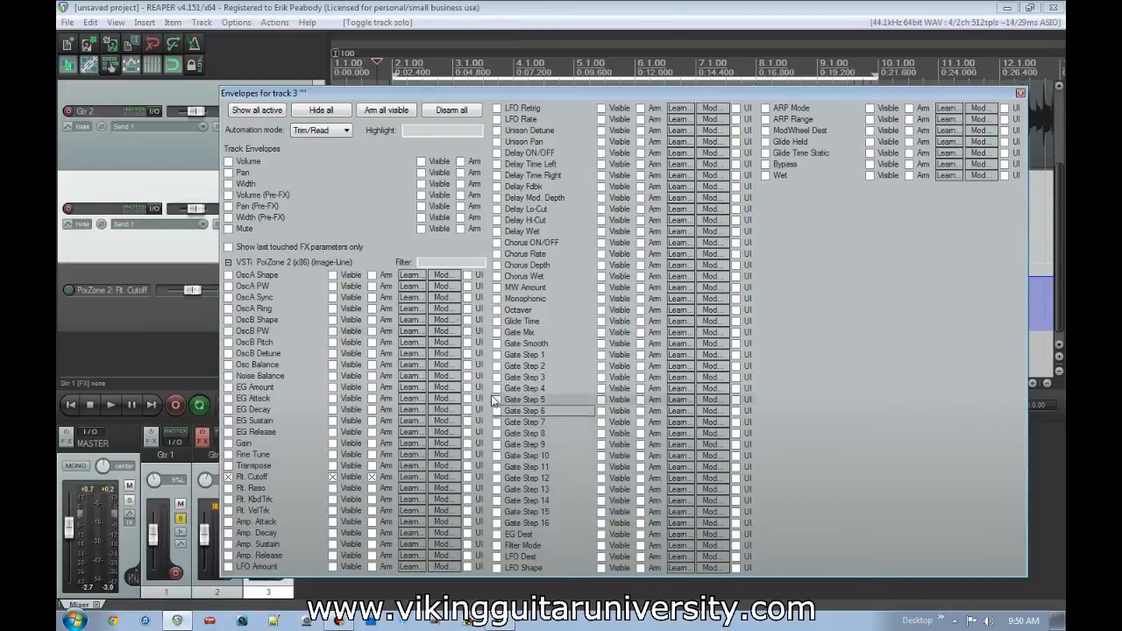
left_click(1021, 94)
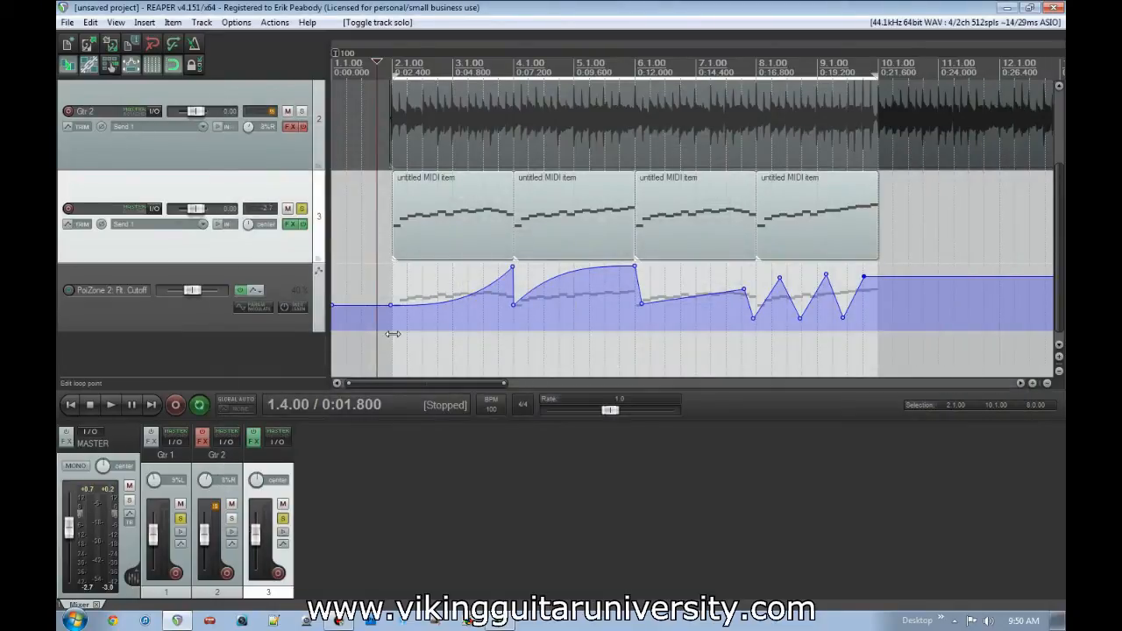
- Unsolo and mute track 3, and unsolo Gtr 1
left_click(302, 209)
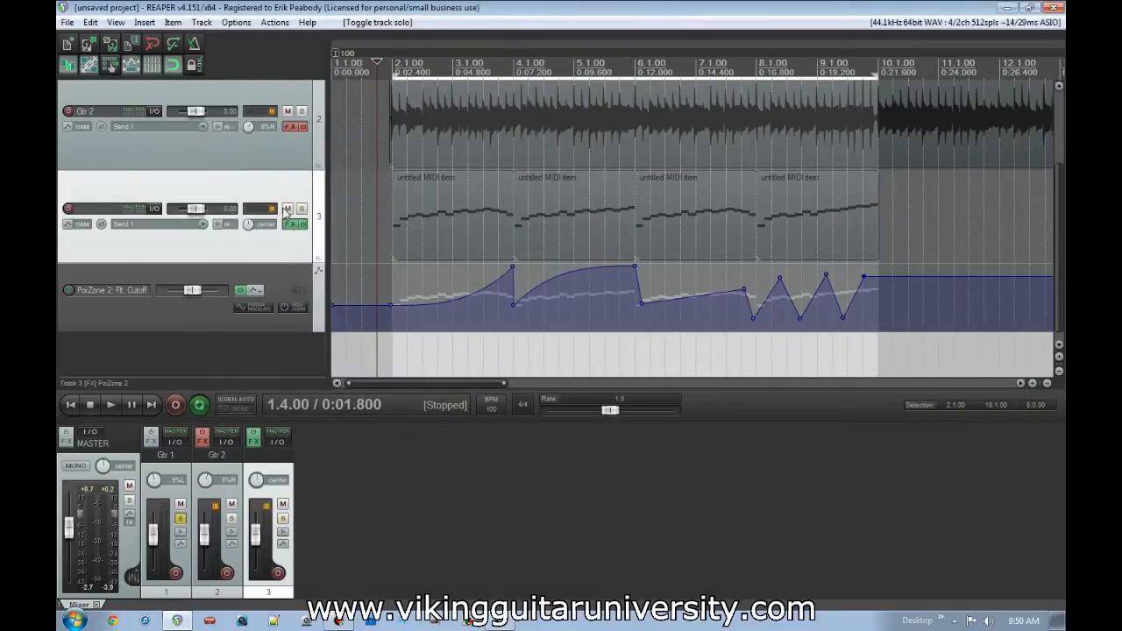
scroll(60, 235, "up", 2)
left_click(312, 130)
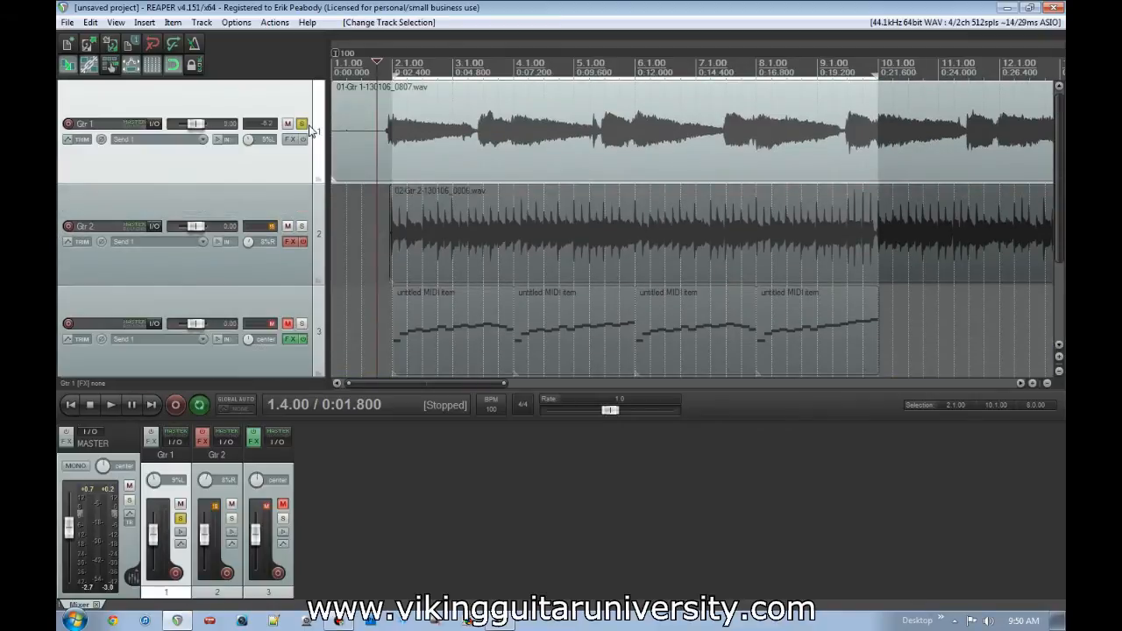
left_click(302, 123)
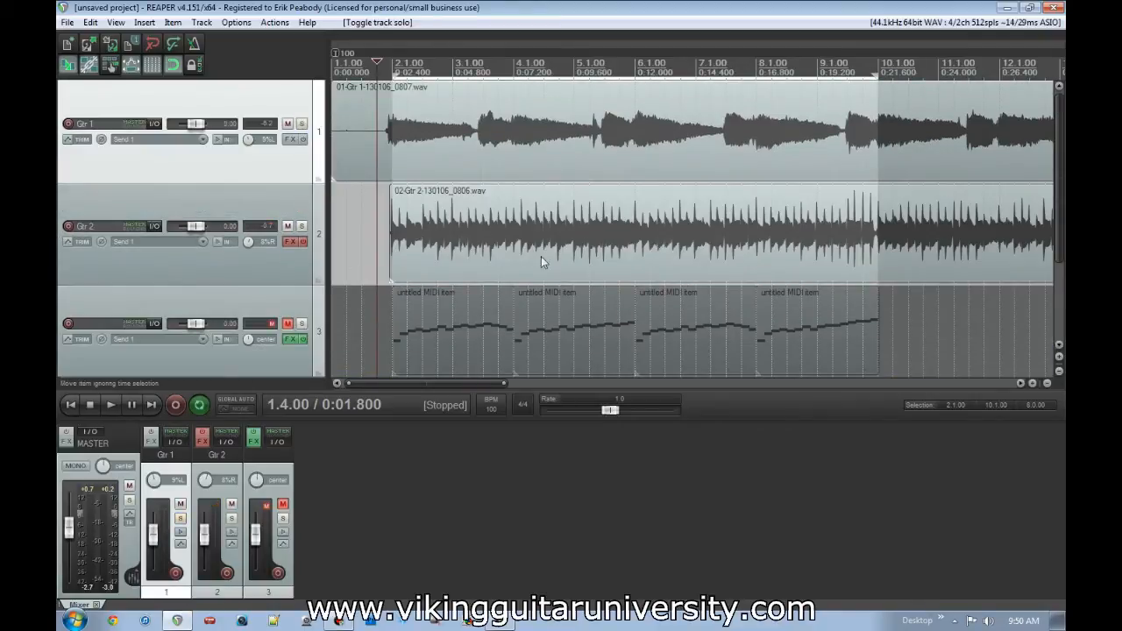
- Clear the time selection and split the Gtr 2 item at 4.3.00, 7.2.00 and 9.1.00
key("Escape")
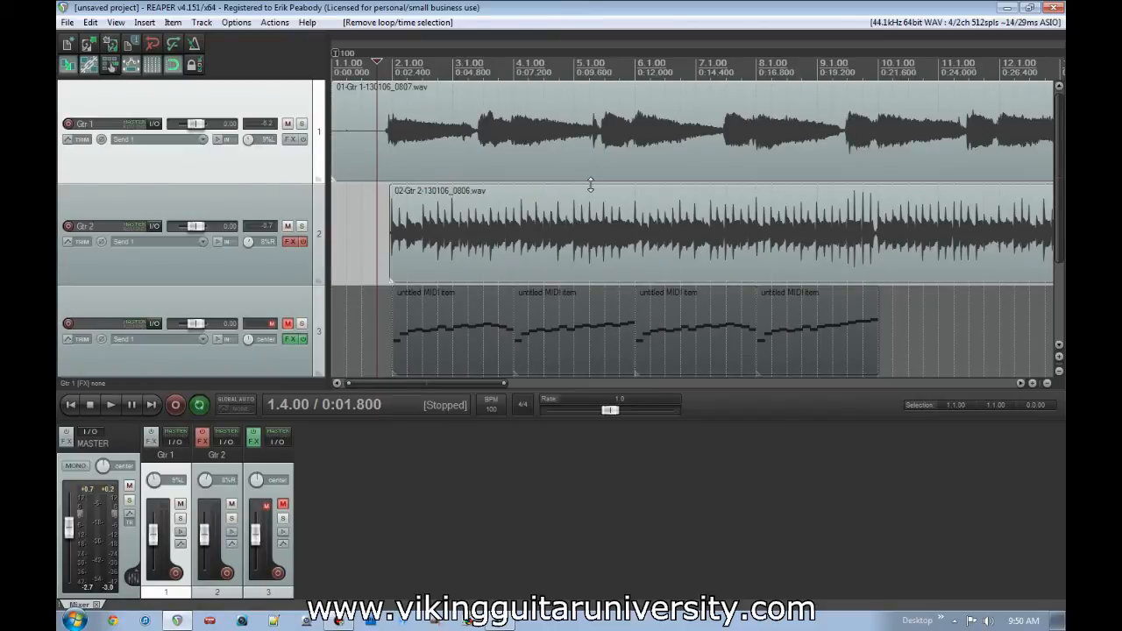
left_click(544, 237)
key("s")
left_click(711, 237)
key("s")
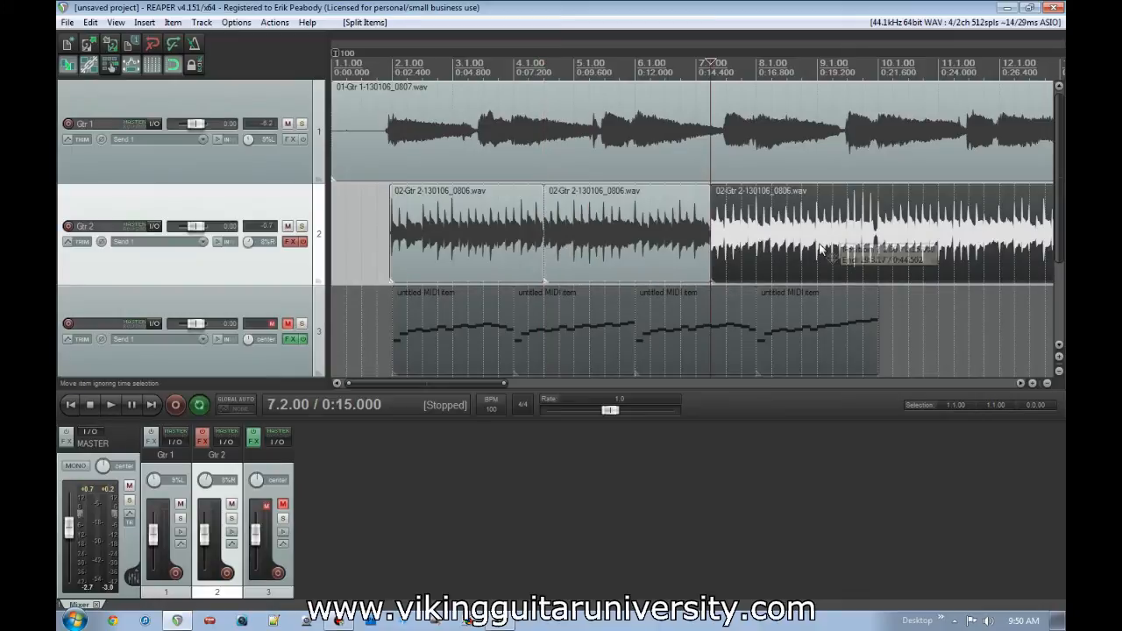
left_click(817, 237)
key("s")
- Split the Gtr 1 item near 7.4.00 and at 6.1.00
left_click(739, 138)
key("s")
left_click(636, 132)
key("s")
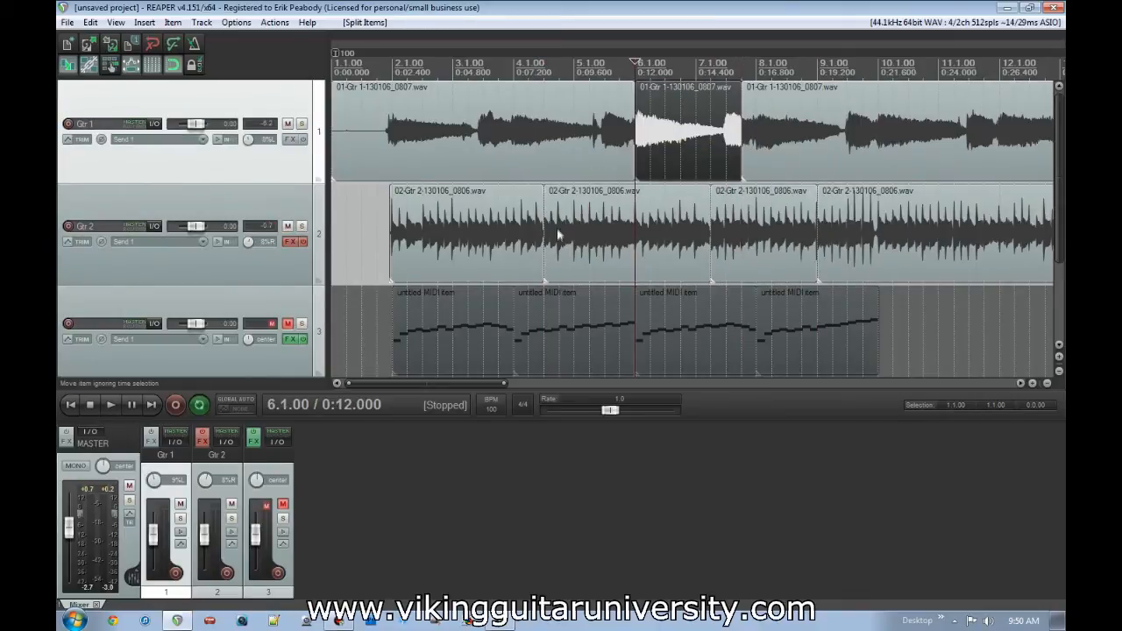
- Delete the first and last items on both Gtr 1 and Gtr 2, keeping only the middle pieces
left_click(649, 235)
left_click(758, 234)
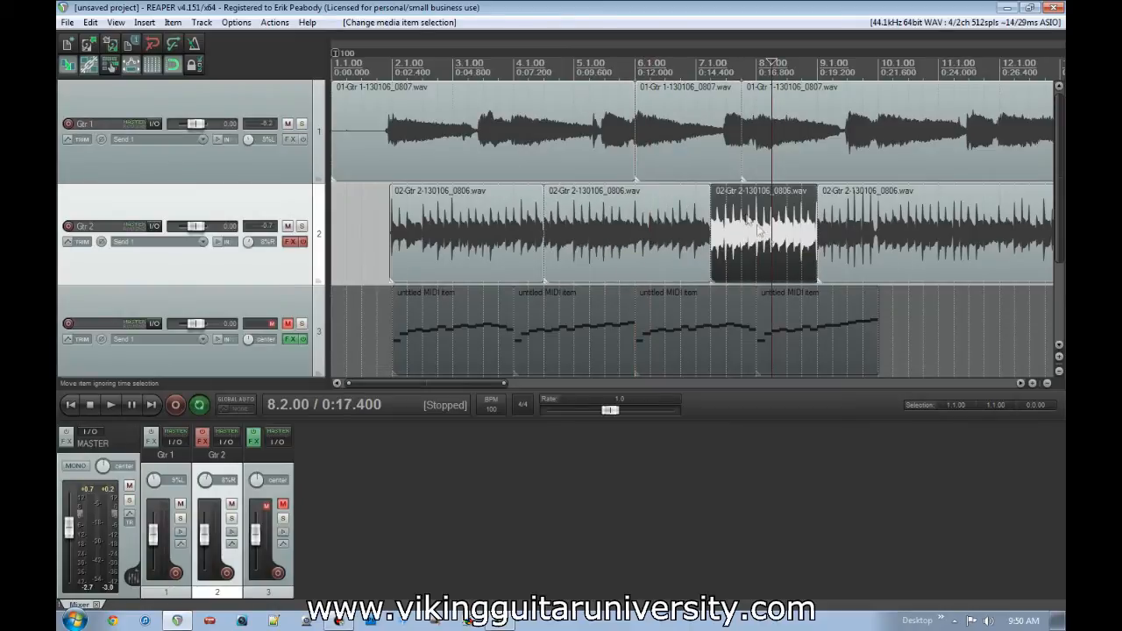
left_click(677, 151)
left_click(541, 149)
left_click(860, 138, "ctrl")
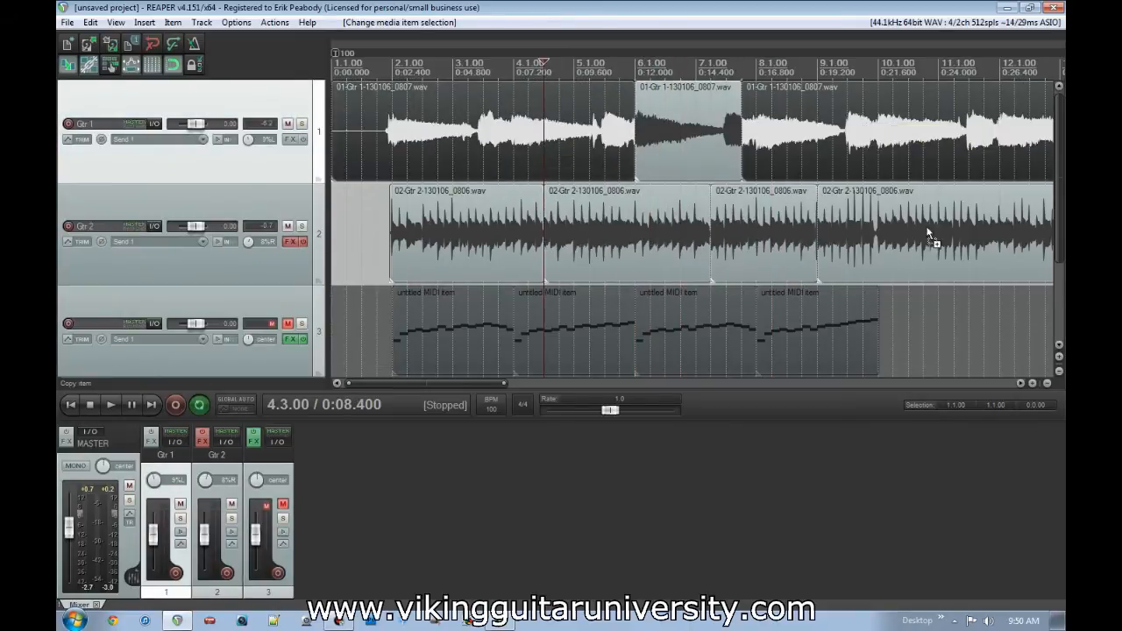
left_click(932, 238, "ctrl")
left_click(481, 243, "ctrl")
key("Delete")
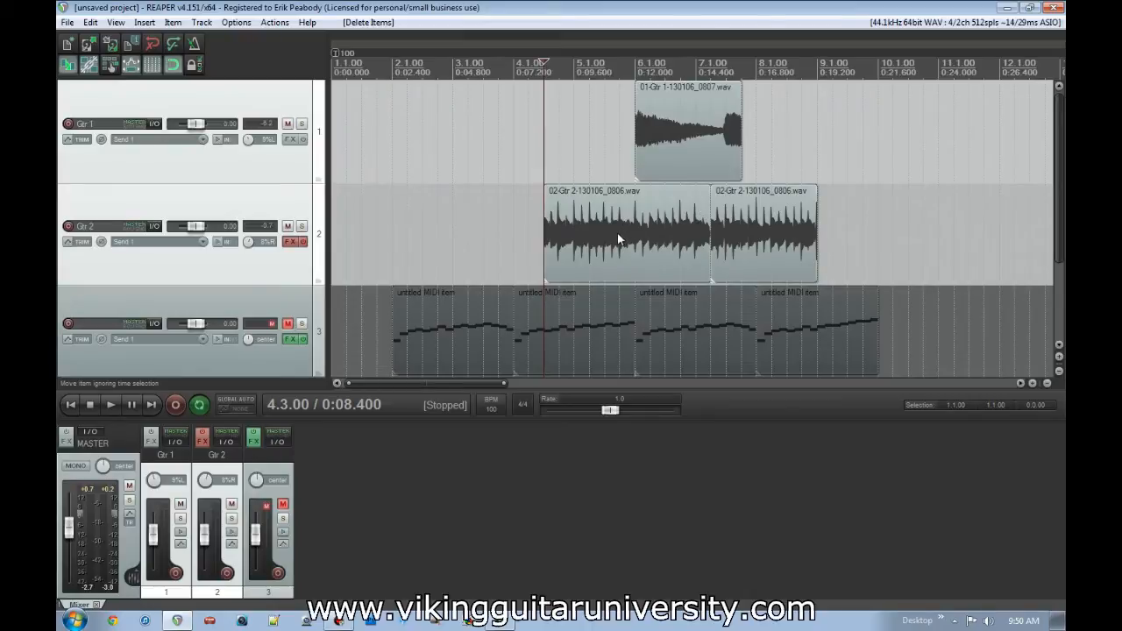
- Try moving the remaining Gtr 1 and Gtr 2 items two beats earlier one at a time, and undo the moves
left_click_drag(618, 238, 579, 238)
left_click_drag(724, 231, 695, 231)
left_click_drag(705, 154, 675, 153)
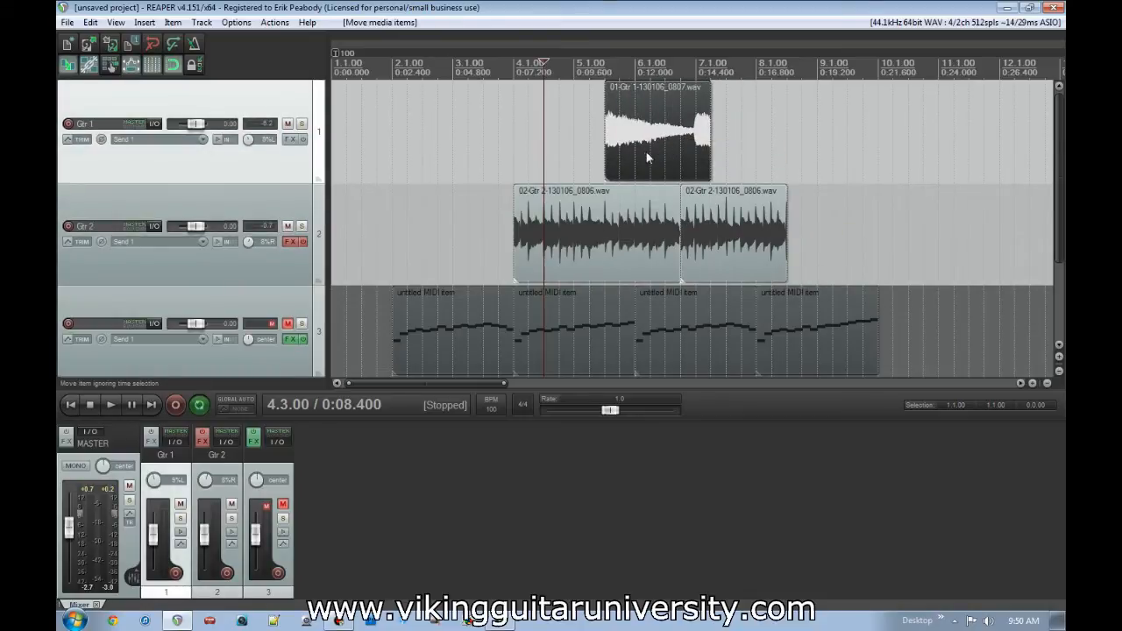
key("ctrl+z")
key("ctrl+z")
key("ctrl+z")
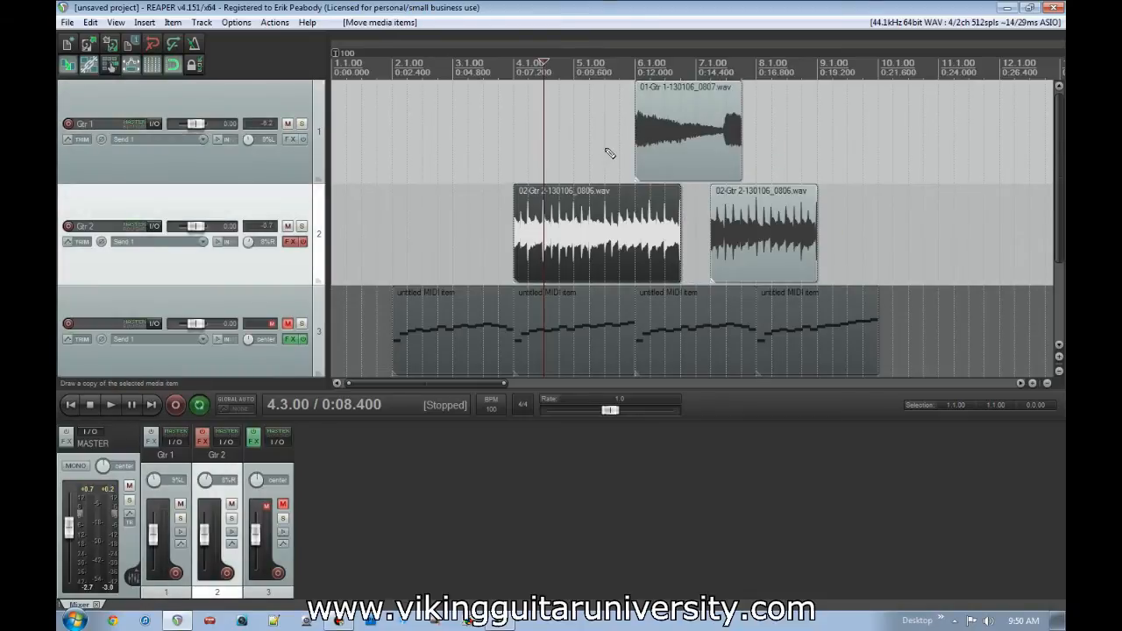
- Try moving the three remaining guitar items together as one selection, and the first Gtr 2 item by itself
left_click(679, 129)
left_click(779, 238, "shift")
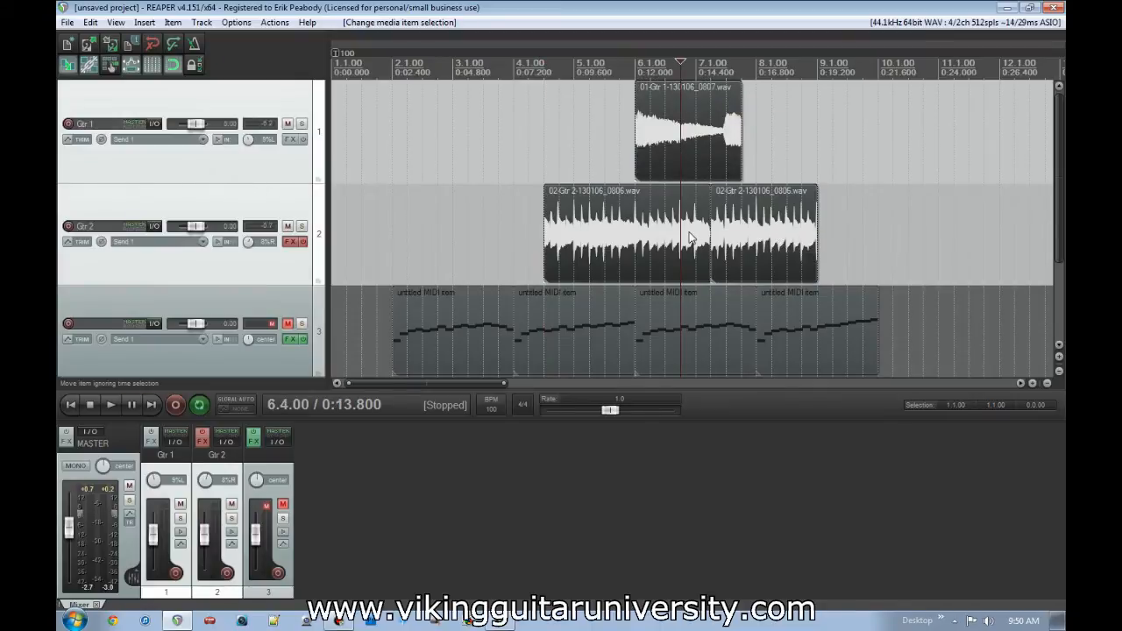
mouse_move(617, 230)
left_mouse_down()
mouse_move(571, 230)
mouse_move(617, 229)
left_mouse_up()
left_click(878, 153)
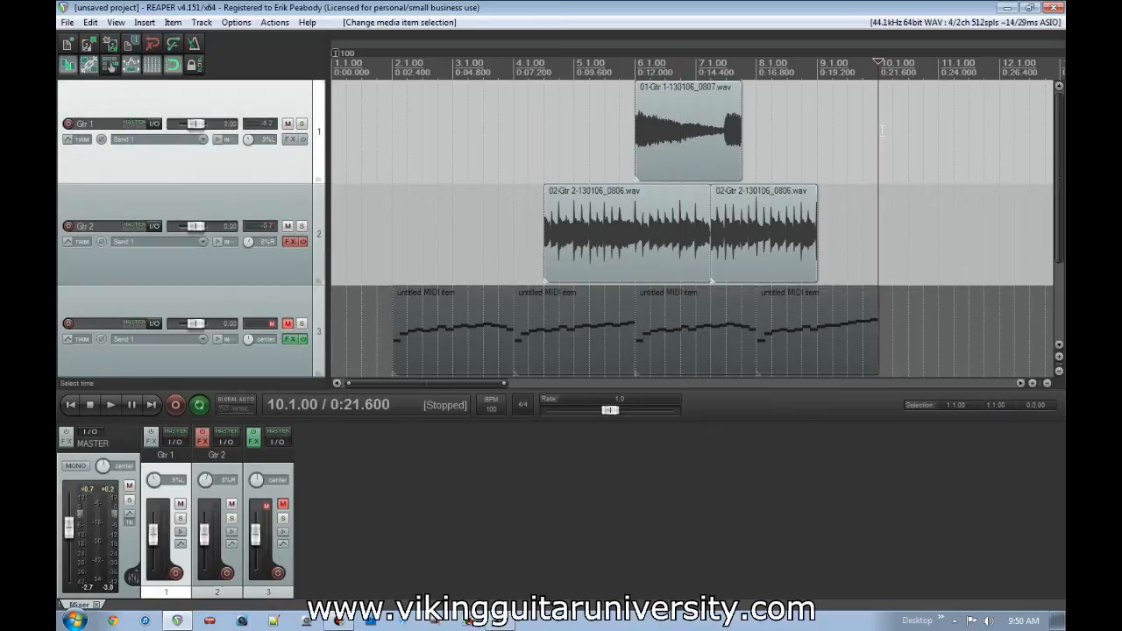
left_click(805, 336)
mouse_move(598, 208)
left_mouse_down()
mouse_move(538, 207)
mouse_move(599, 208)
left_mouse_up()
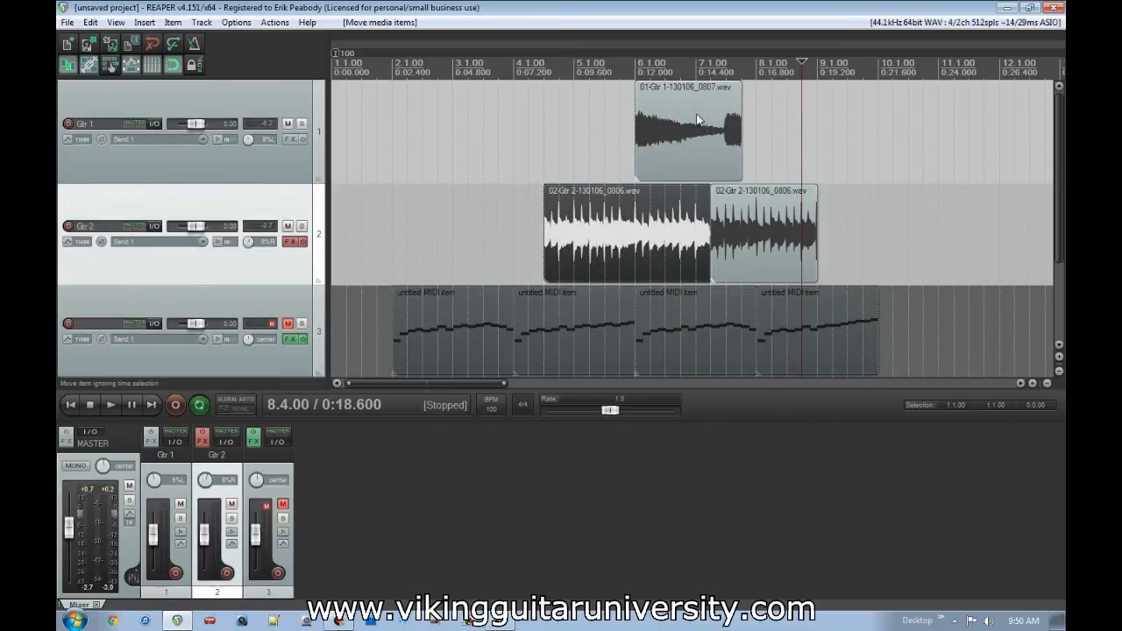
- Select the Gtr 1 item and both Gtr 2 items and group them together
left_click(699, 119)
left_click(677, 230, "ctrl")
left_click(751, 226, "ctrl")
left_click(751, 225, "ctrl")
left_click(730, 227)
left_click(645, 230, "shift")
left_click(697, 140, "shift")
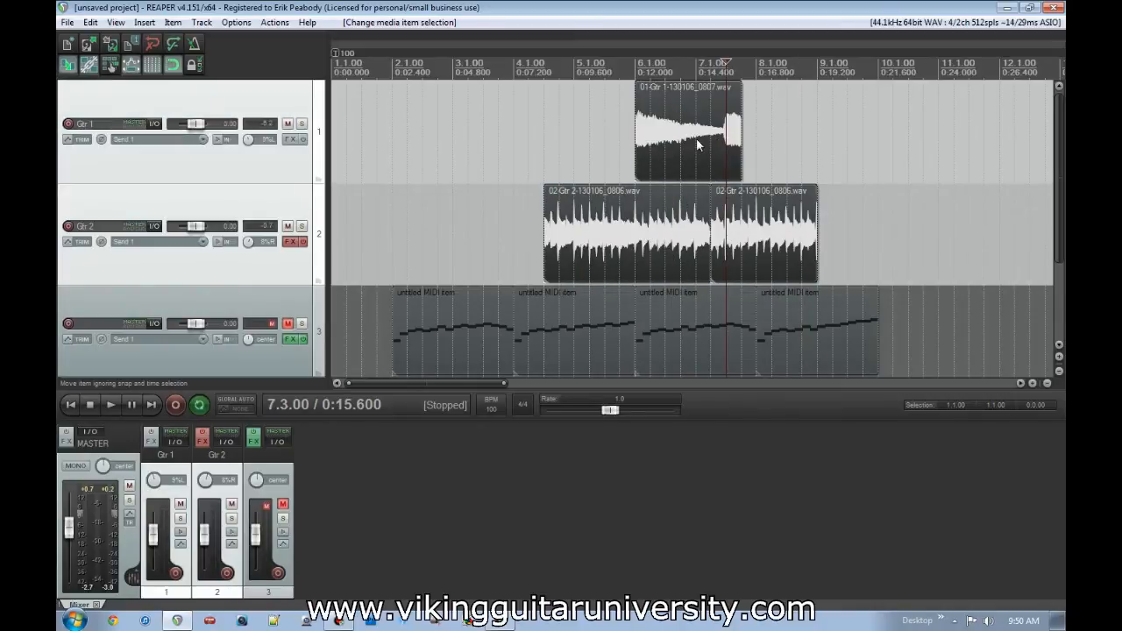
right_click(691, 150)
mouse_move(724, 186)
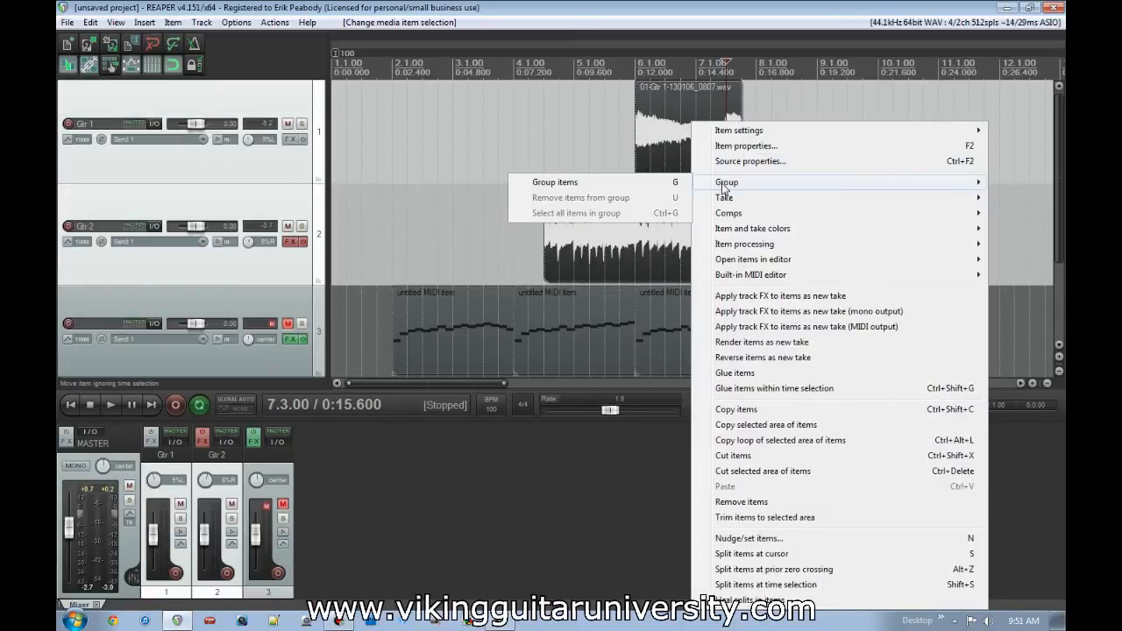
left_click(663, 182)
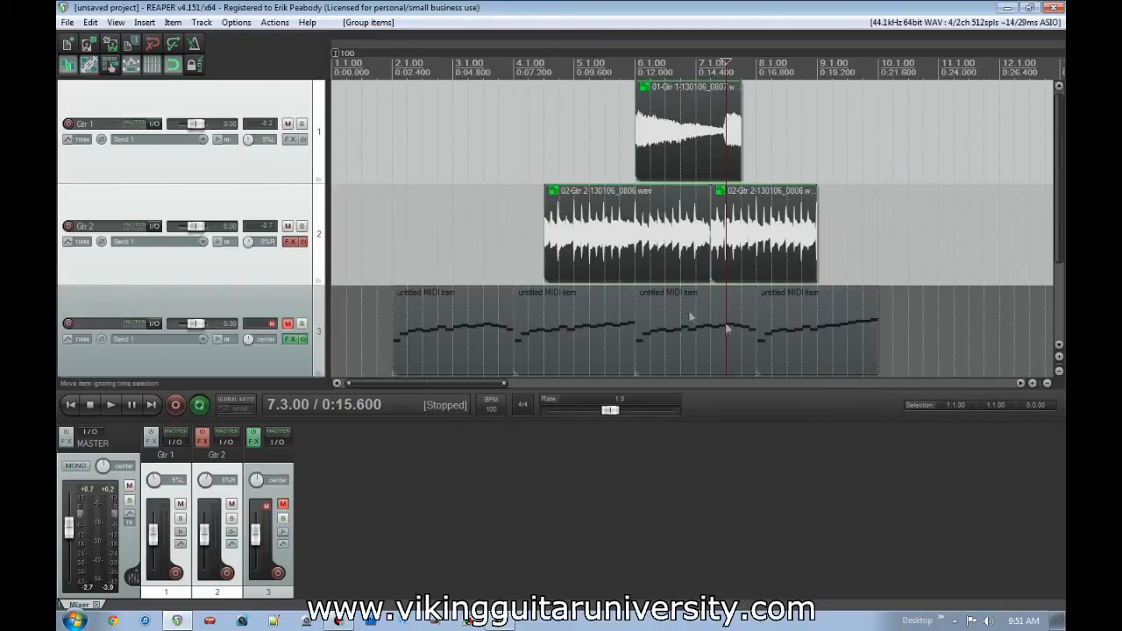
- Move the last MIDI item two beats later to 8.3.00, and the grouped guitar items one beat earlier by moving the Gtr 1 item
left_click(601, 336)
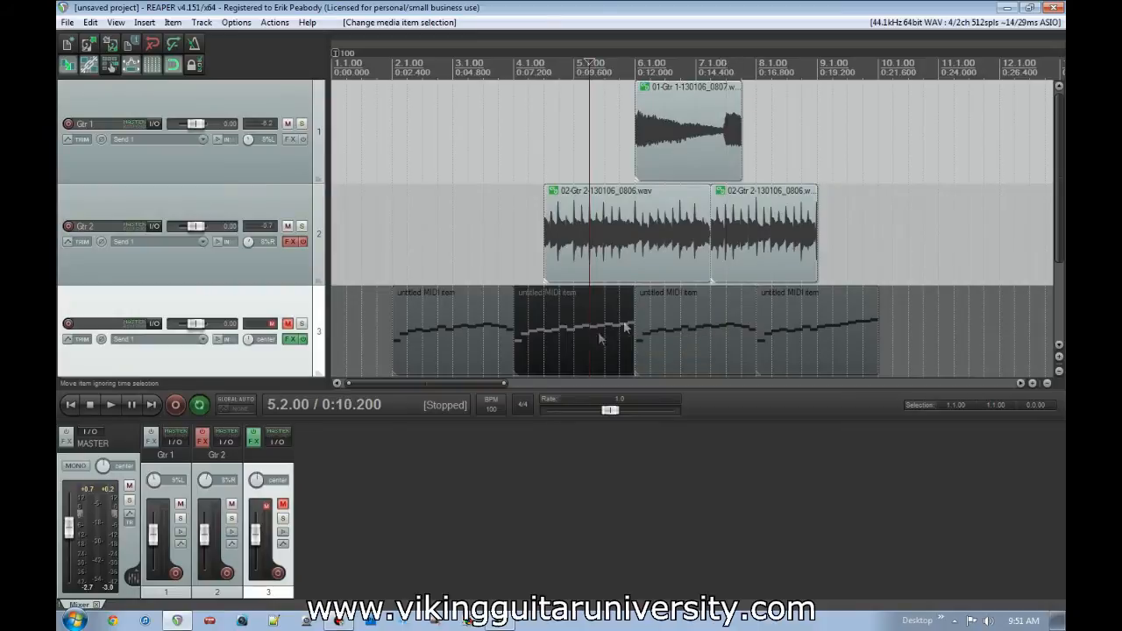
left_click(787, 229)
left_click_drag(808, 327, 835, 323)
left_click_drag(738, 323, 750, 325)
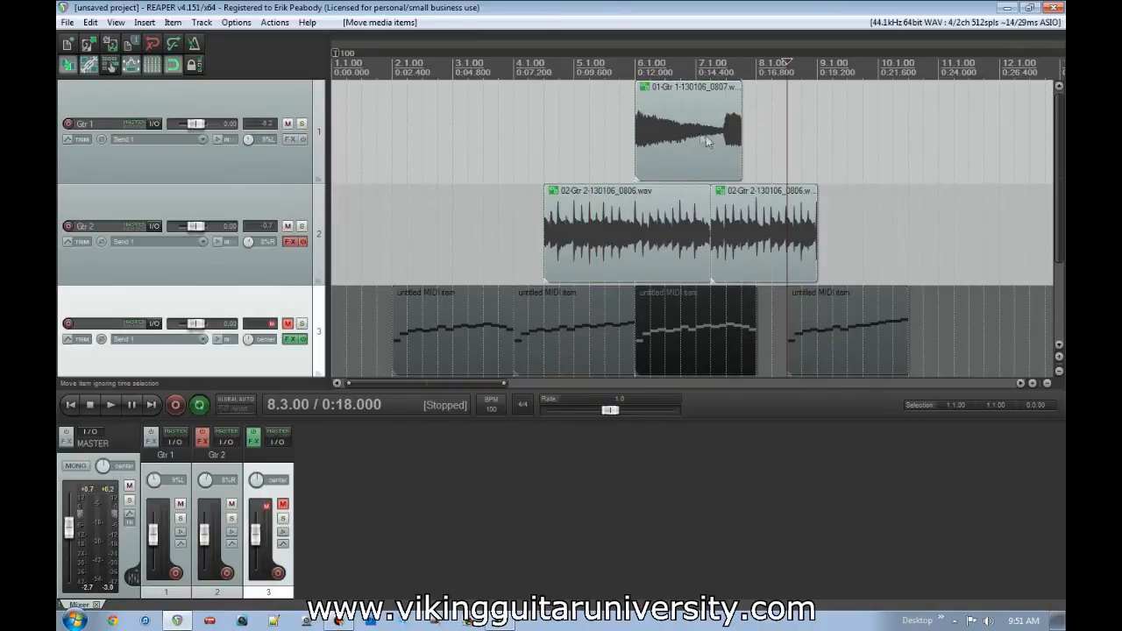
mouse_move(710, 114)
left_mouse_down()
mouse_move(775, 114)
mouse_move(706, 115)
left_mouse_up()
- Remove the Gtr 1 item from the item group
right_click(675, 140)
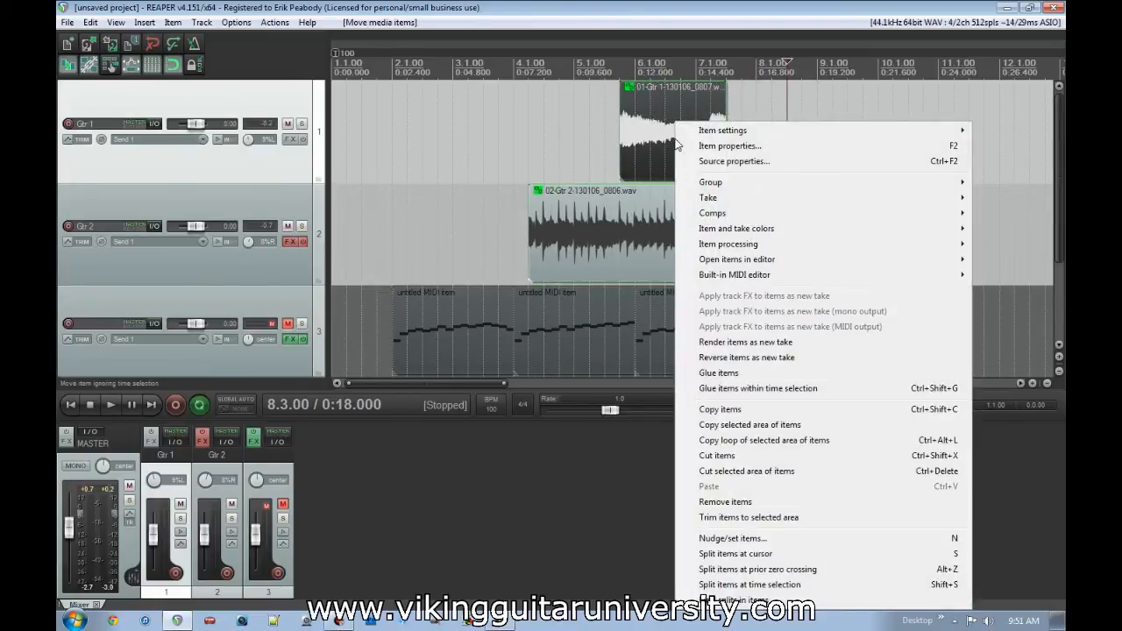
mouse_move(708, 182)
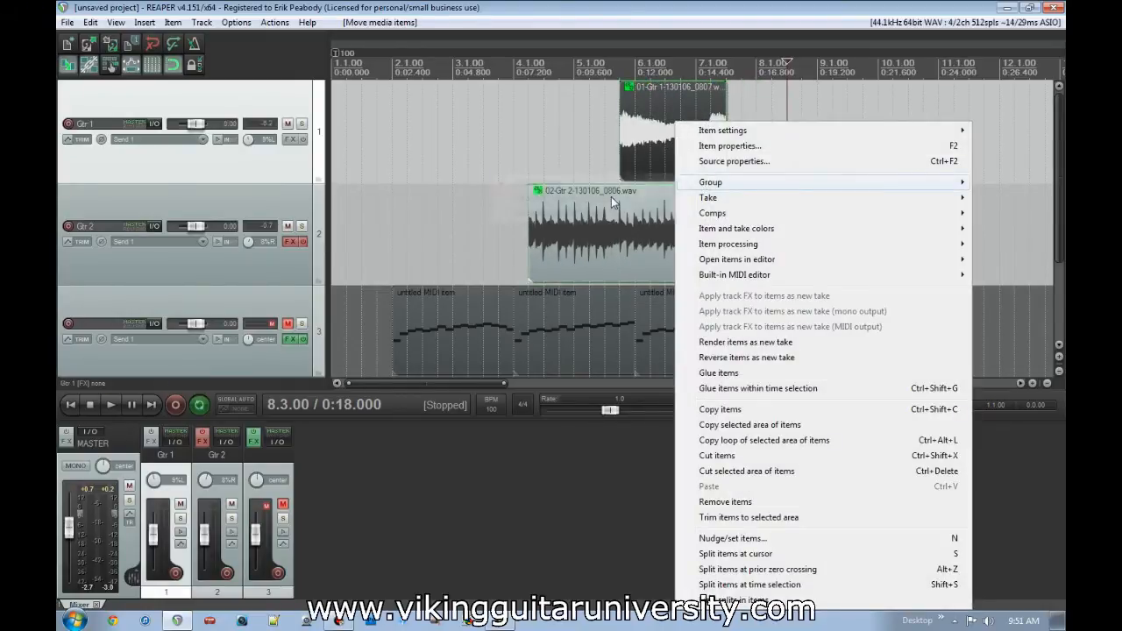
left_click(613, 198)
right_click(668, 139)
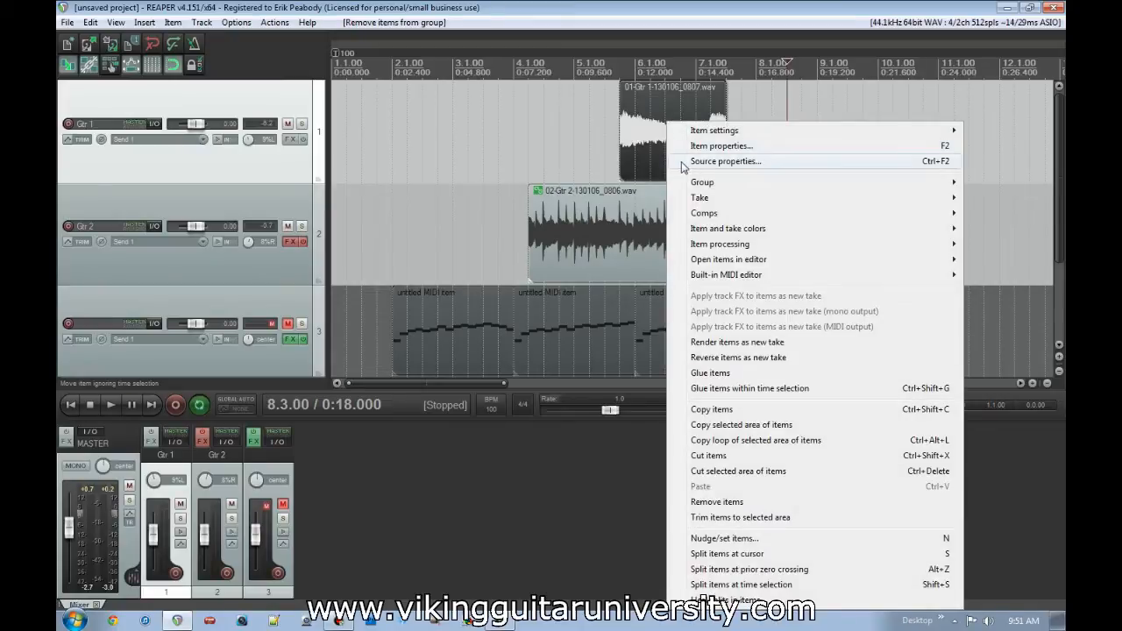
left_click(650, 146)
- Remove the first Gtr 2 item from the item group, and undo the group removals
left_click(620, 222)
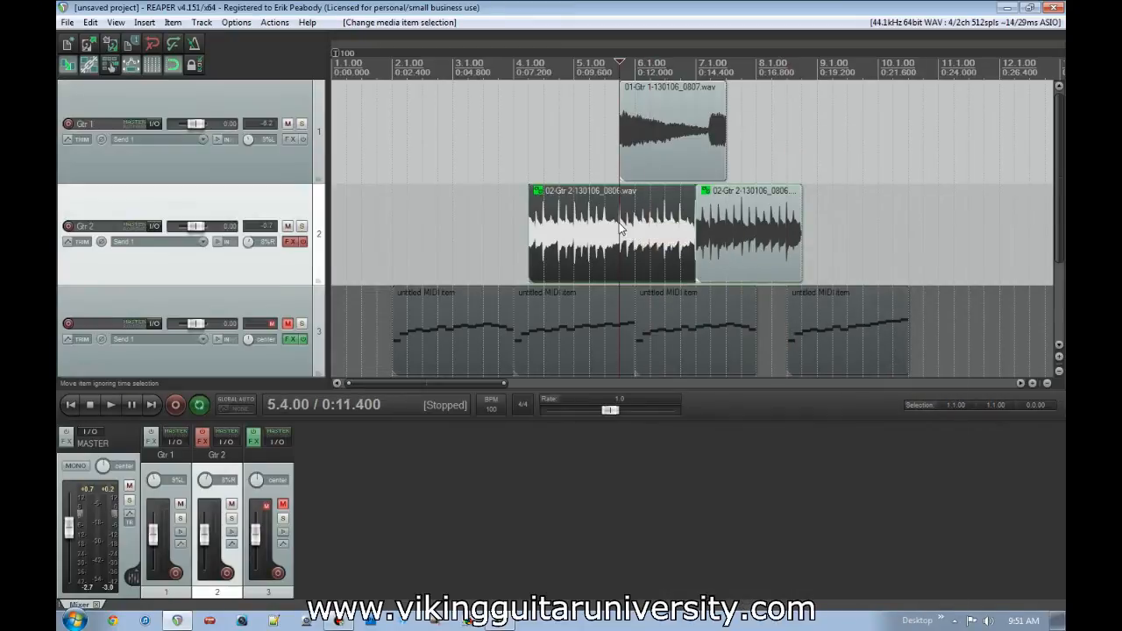
right_click(603, 226)
mouse_move(614, 182)
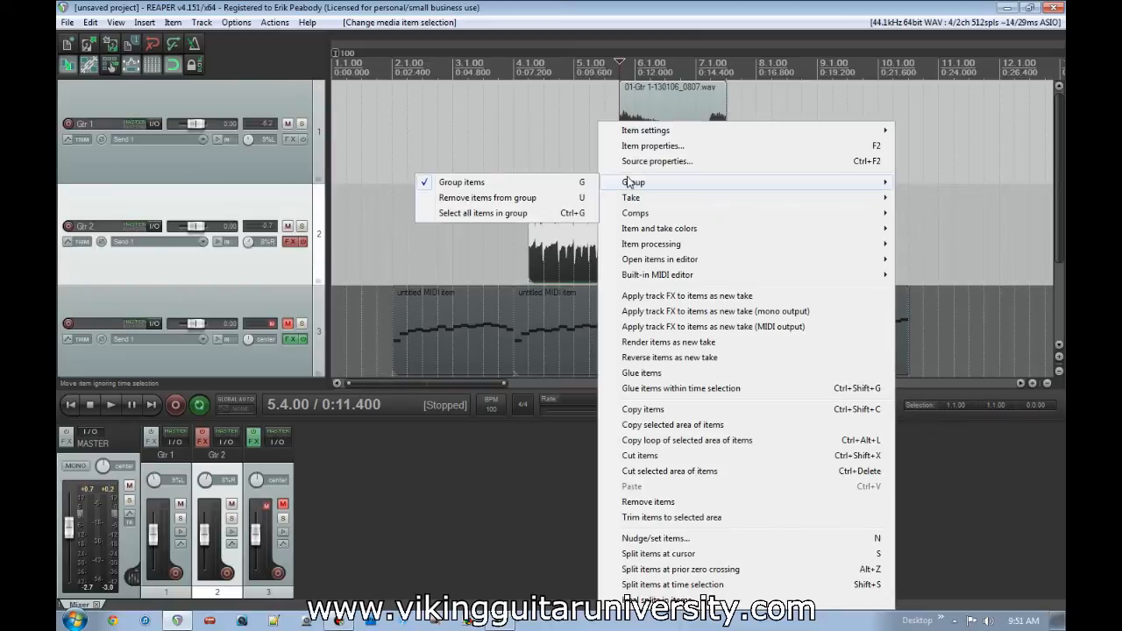
left_click(518, 200)
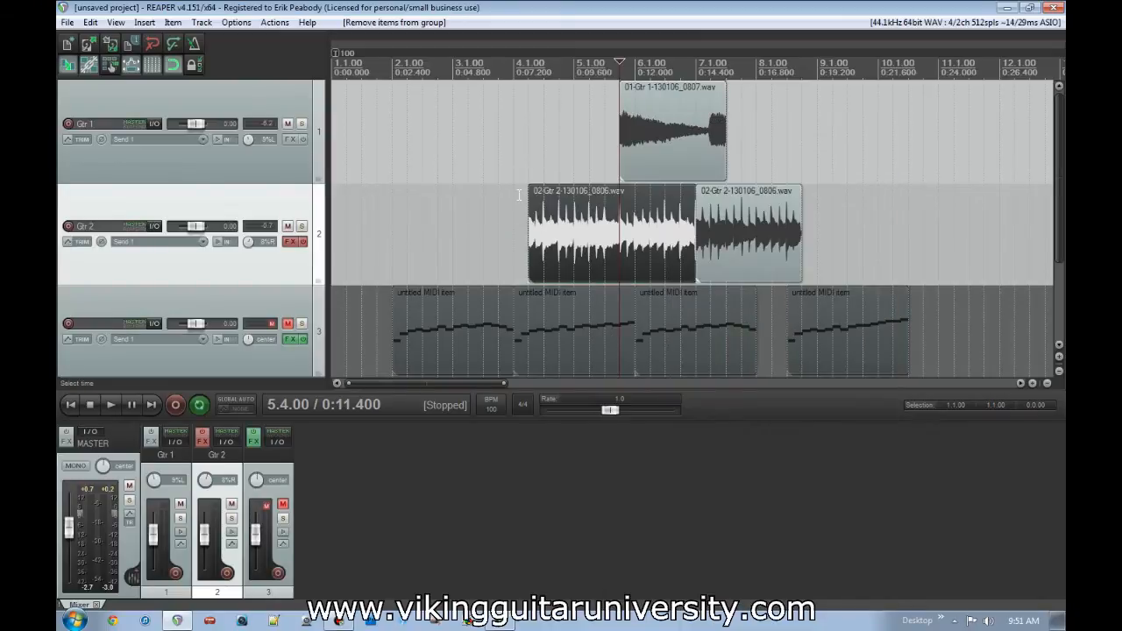
left_click(706, 222, "ctrl")
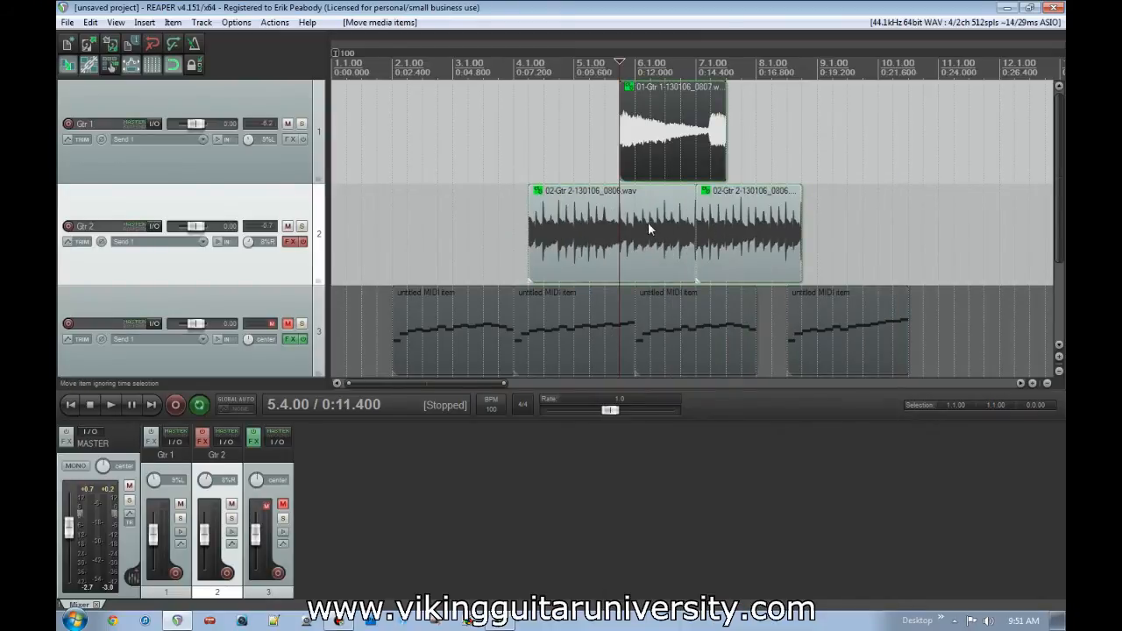
- Select all items in the group through the first Gtr 2 item
right_click(648, 222)
mouse_move(689, 186)
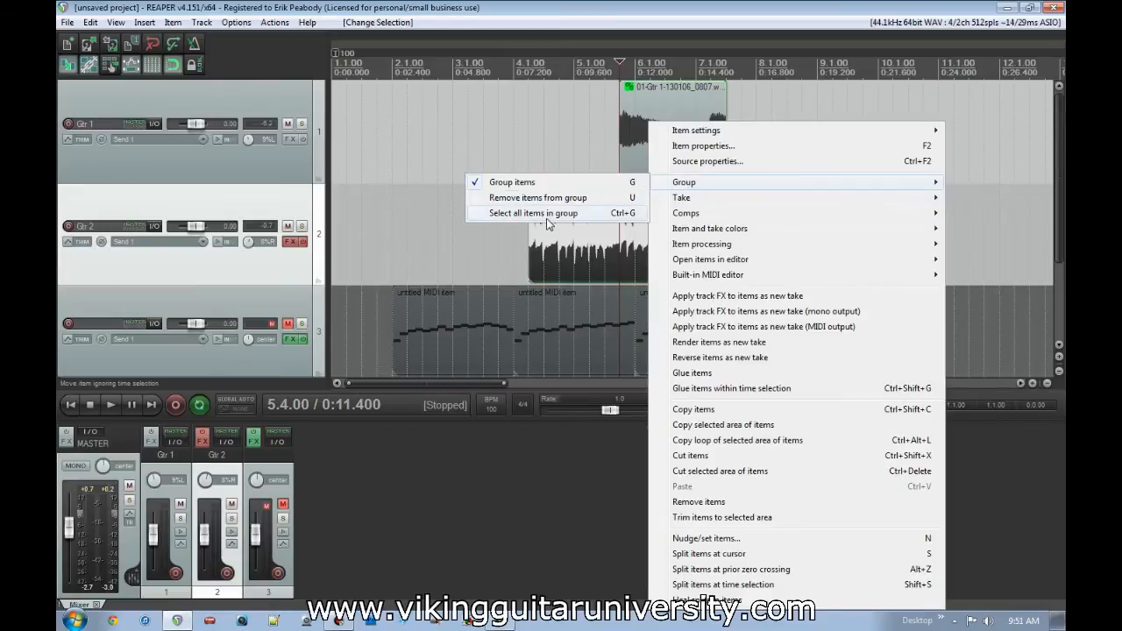
left_click(583, 213)
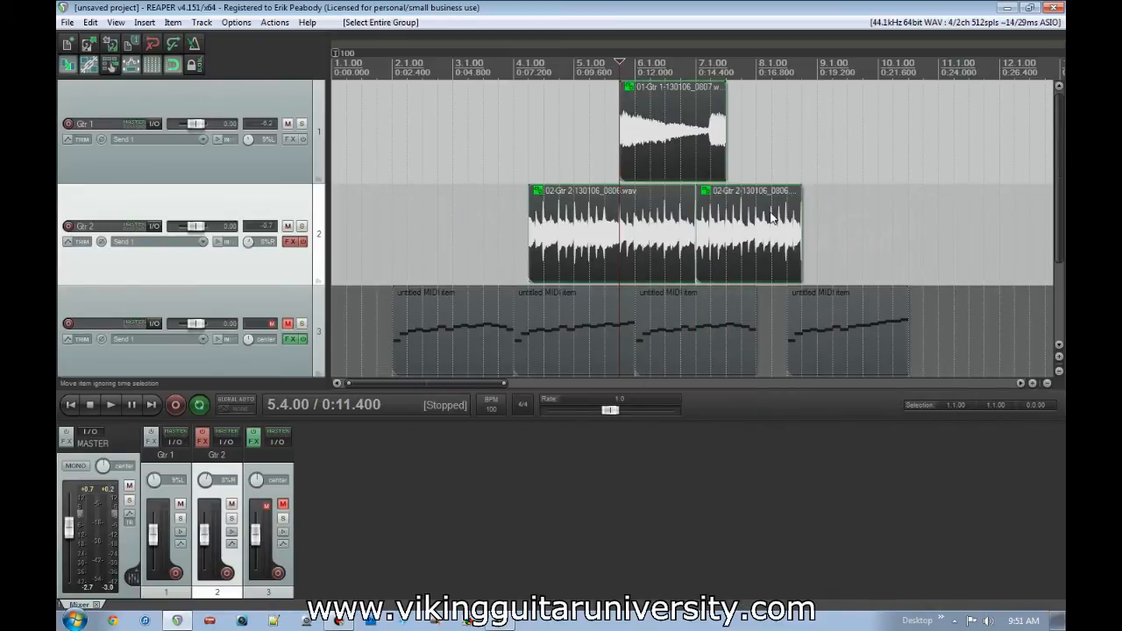
- Undo the grouping, moves, deletions and splits until the Gtr 1 and Gtr 2 recordings are whole items again
key("ctrl+z")
key("ctrl+z")
key("ctrl+z")
key("ctrl+z")
key("ctrl+z")
key("ctrl+z")
key("ctrl+z")
key("ctrl+z")
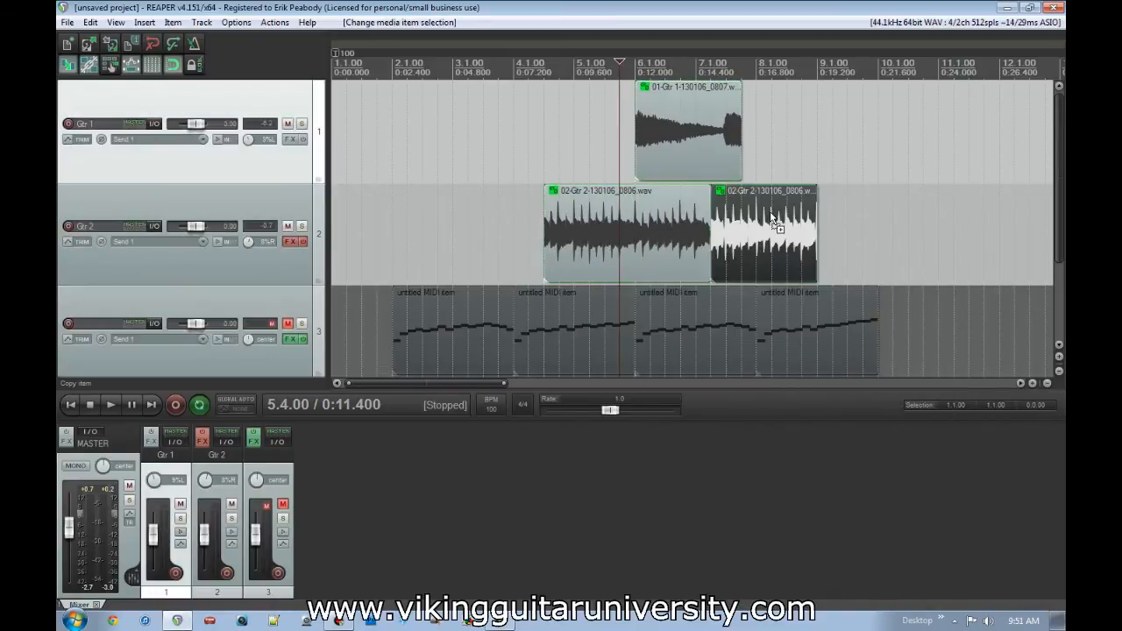
key("ctrl+z")
key("ctrl+z")
key("ctrl+z")
key("ctrl+z")
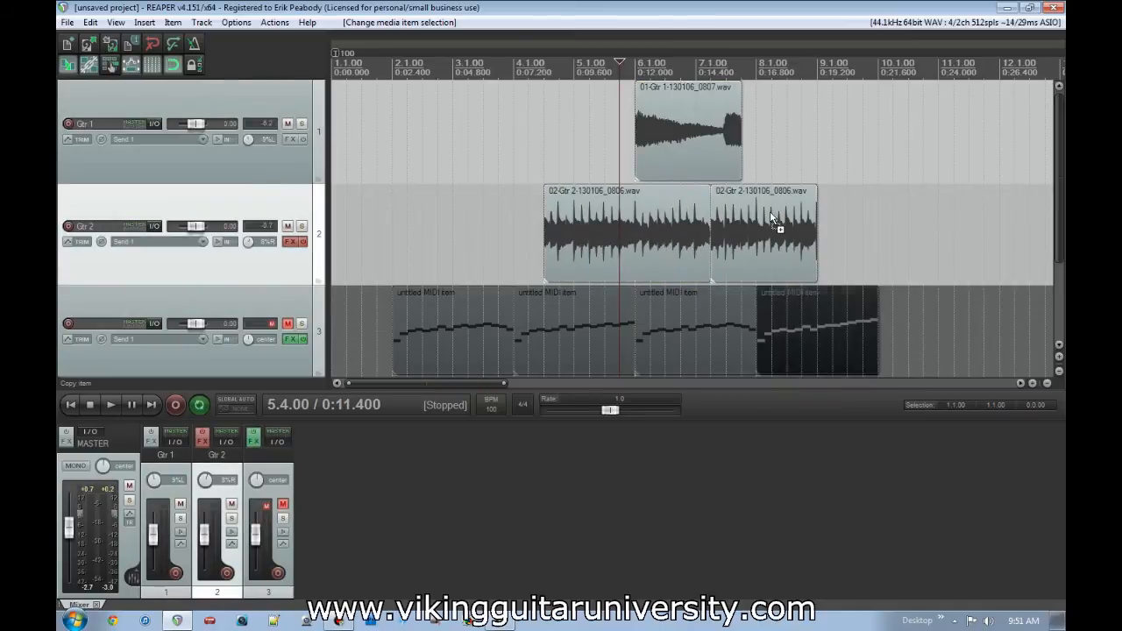
key("ctrl+z")
key("ctrl+z")
key("ctrl+z")
key("ctrl+z")
key("ctrl+z")
key("ctrl+z")
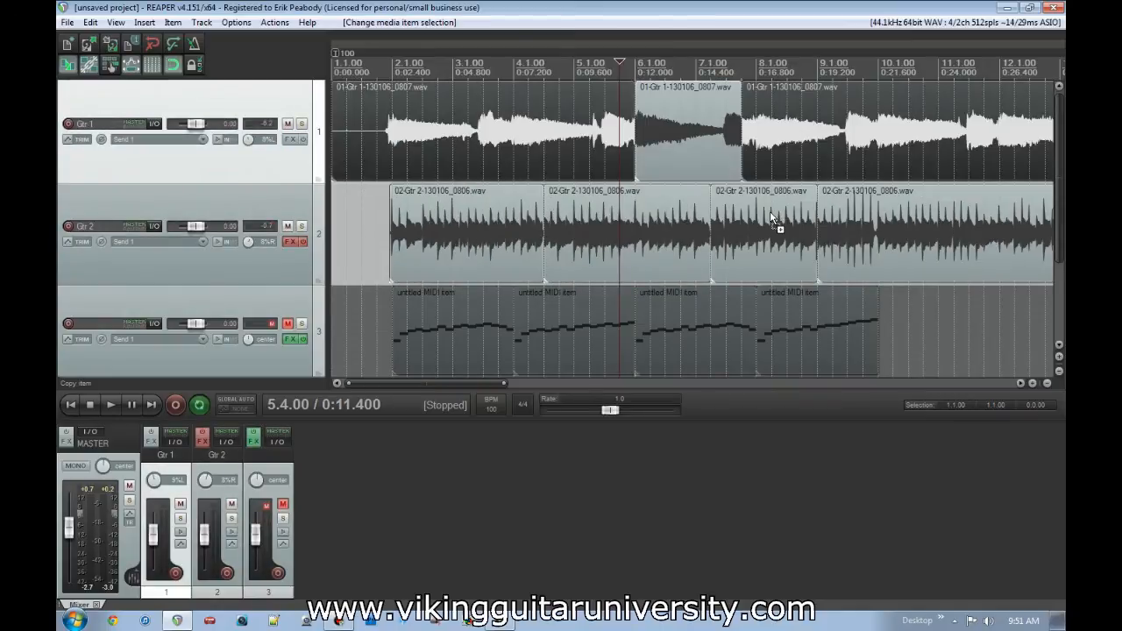
key("ctrl+z")
key("ctrl+z")
key("ctrl+z")
key("ctrl+z")
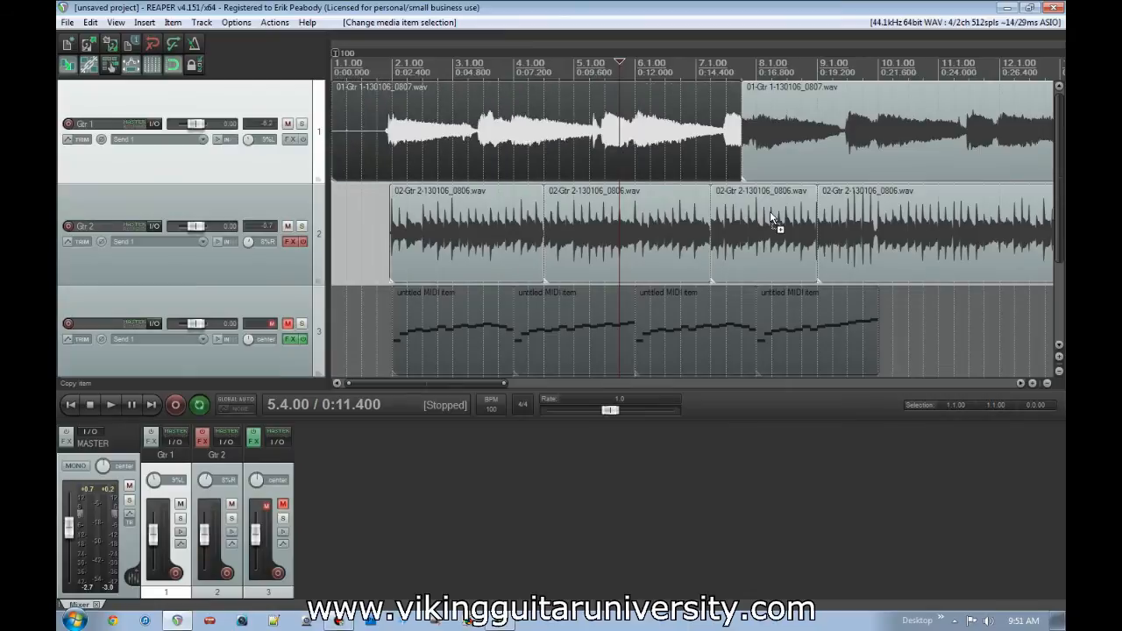
key("ctrl+z")
key("ctrl+z")
key("ctrl+z")
key("ctrl+z")
key("ctrl+z")
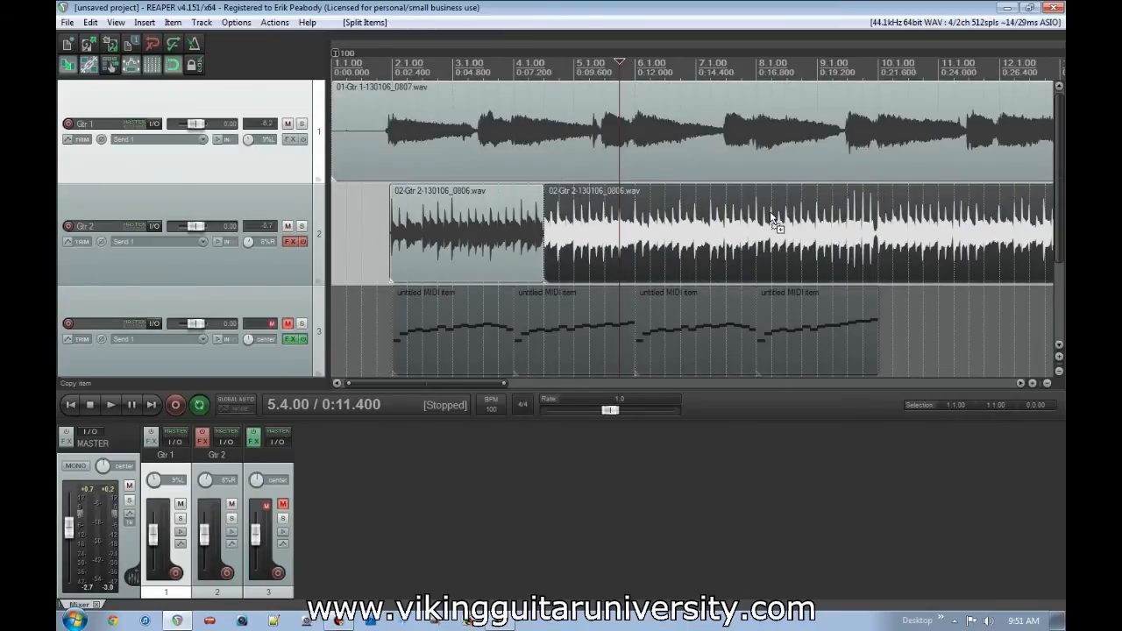
scroll(774, 220, "down", 4)
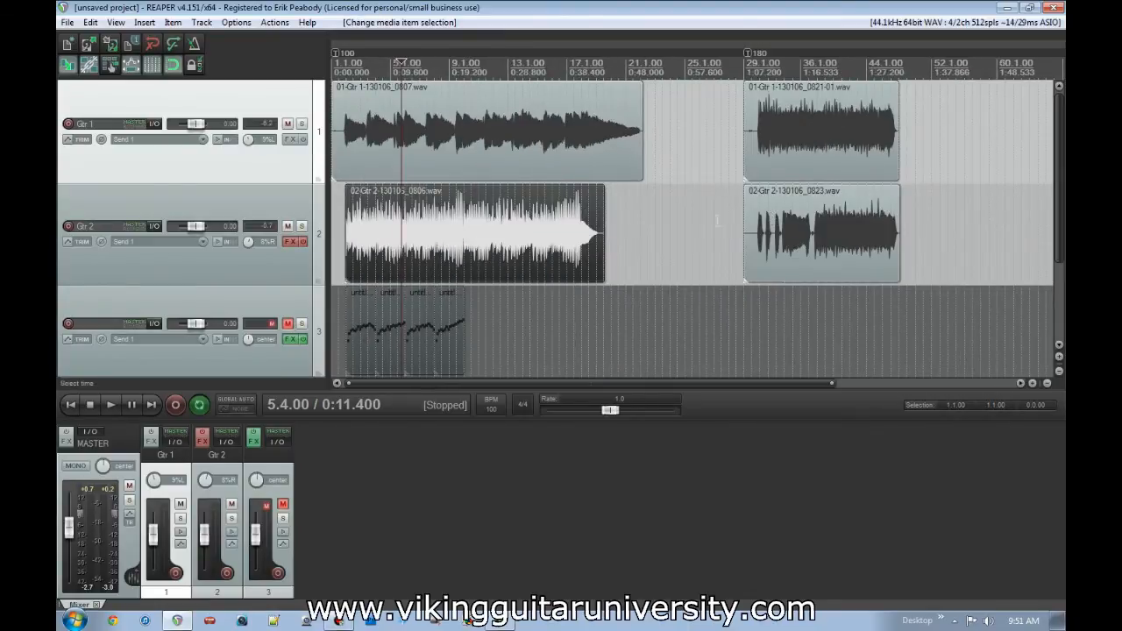
scroll(705, 224, "up", 2)
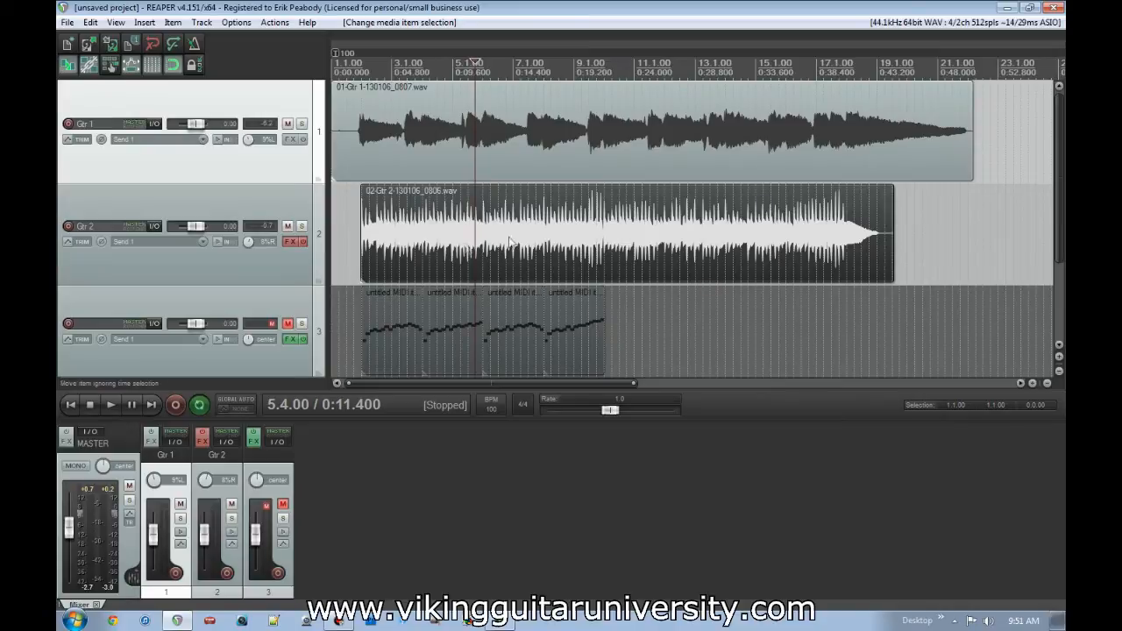
- Delete track 3 with its MIDI items
left_click(184, 299)
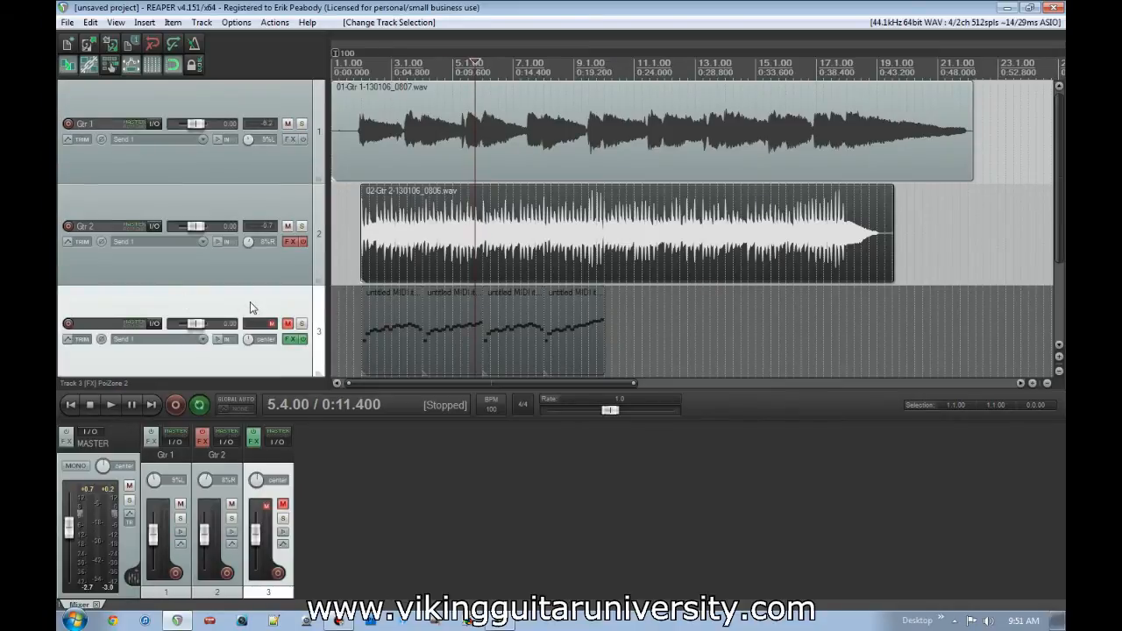
key("Delete")
key("Return")
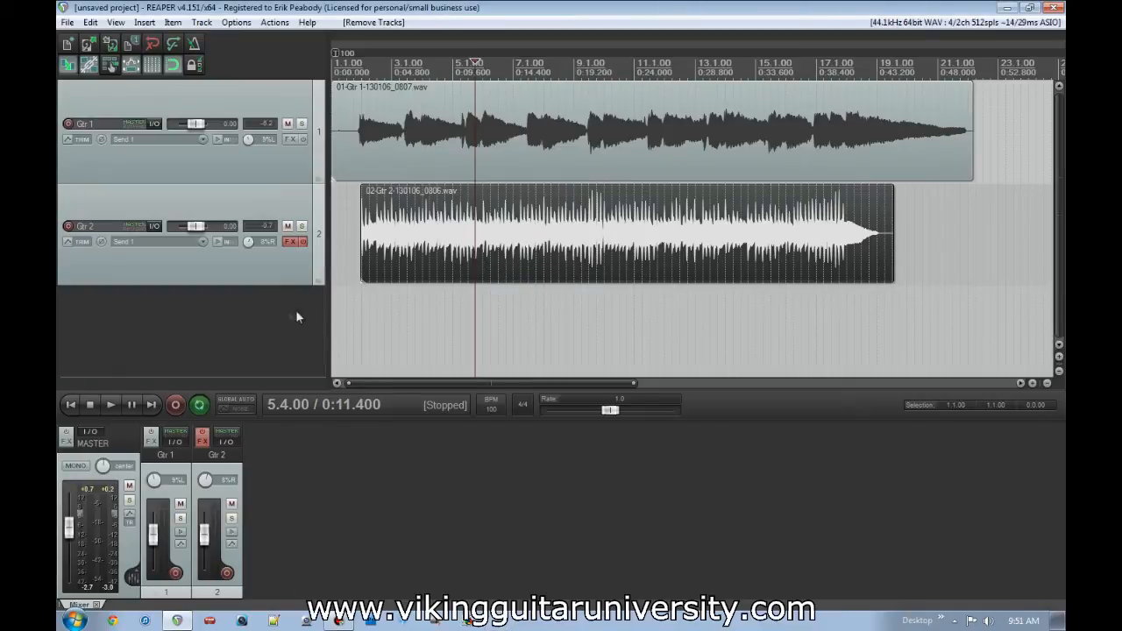
- Create a region from a time selection spanning 2.1.00 to 22.2.00, and clear the time selection
left_click(421, 304)
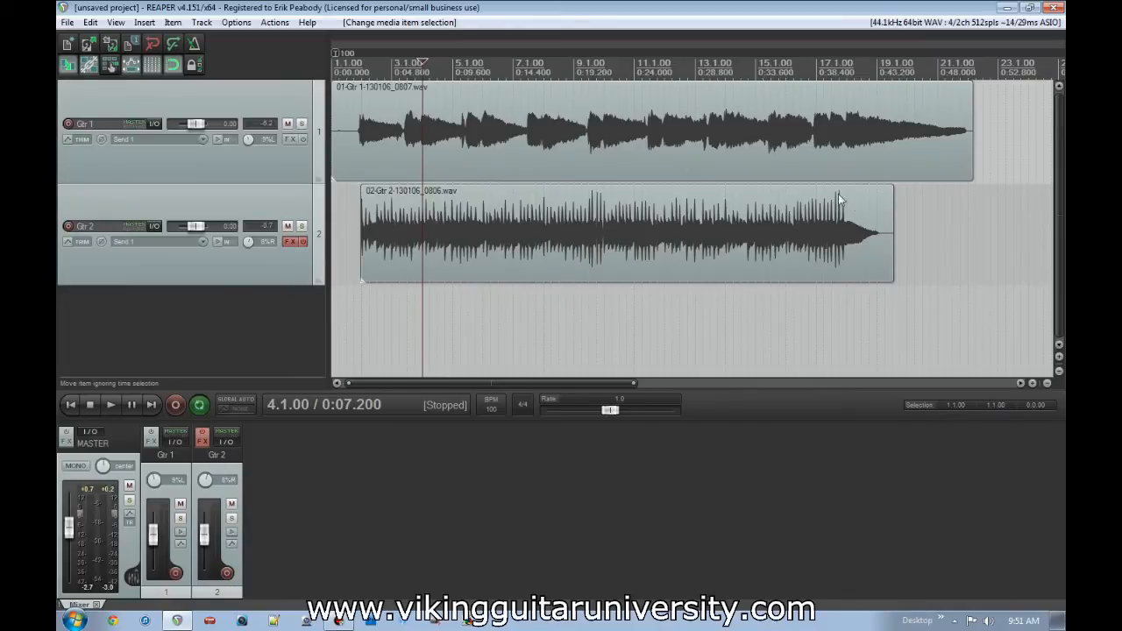
left_click_drag(360, 303, 973, 277)
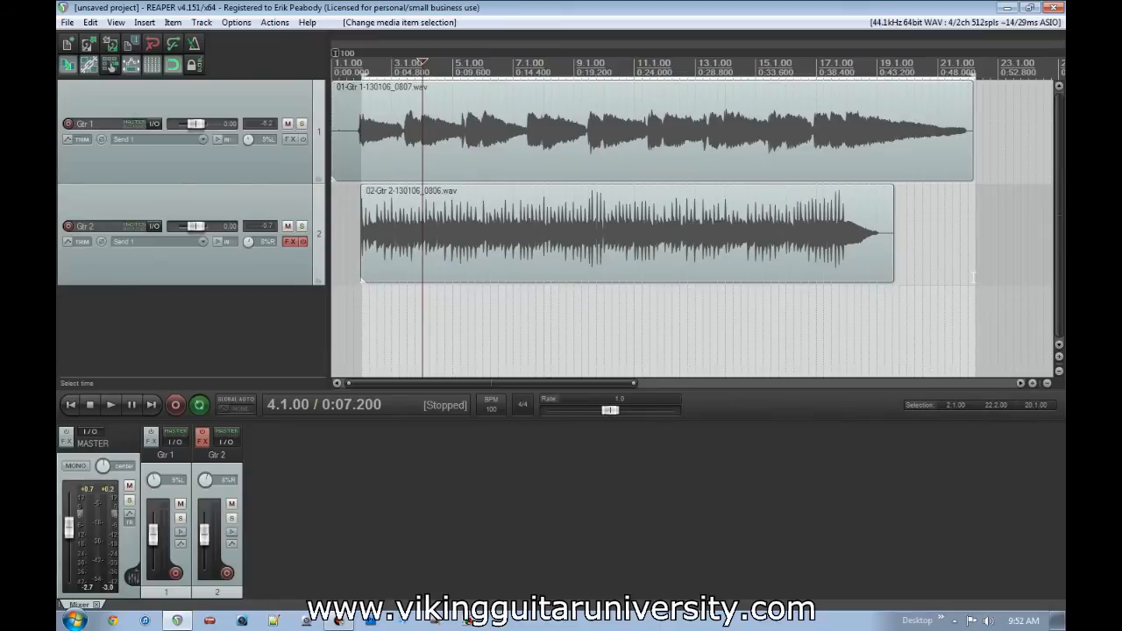
left_click(145, 23)
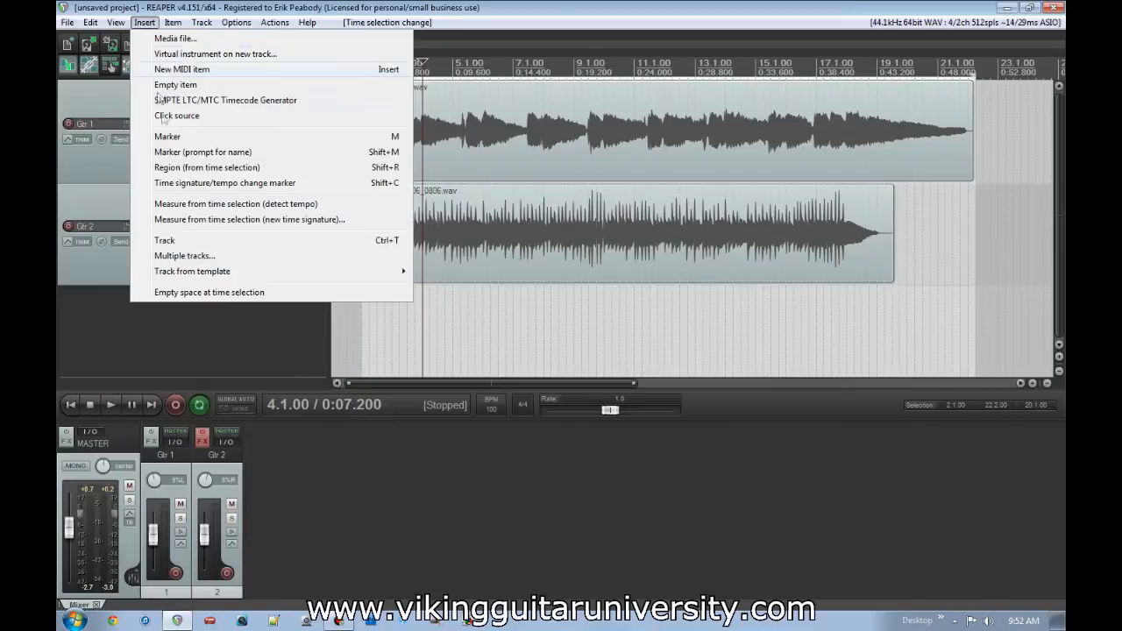
left_click(192, 171)
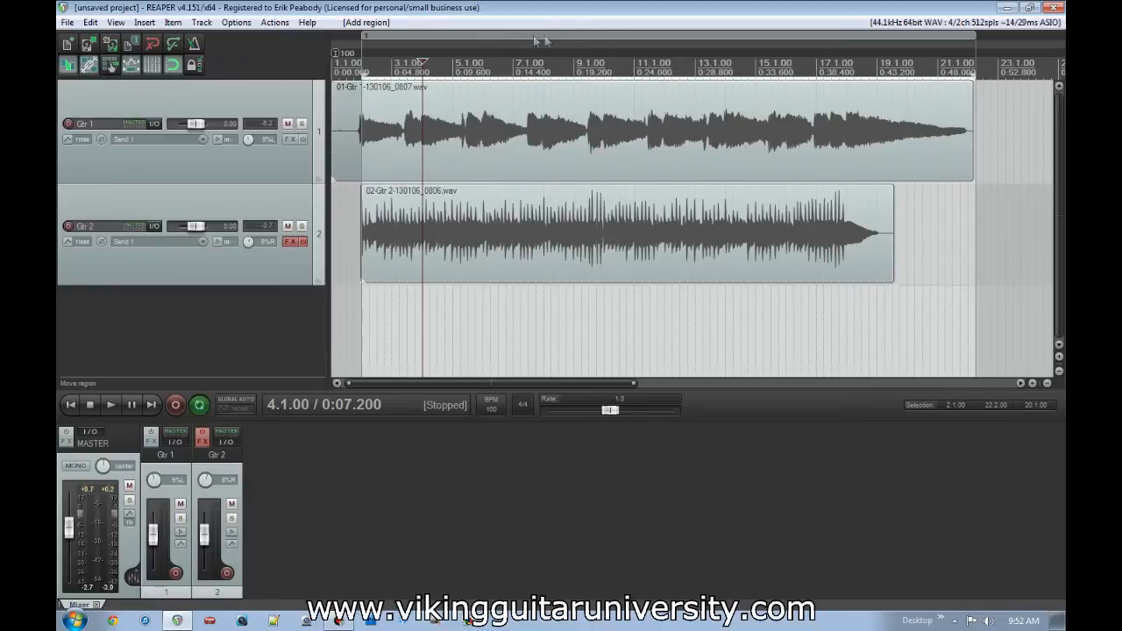
left_click(528, 65)
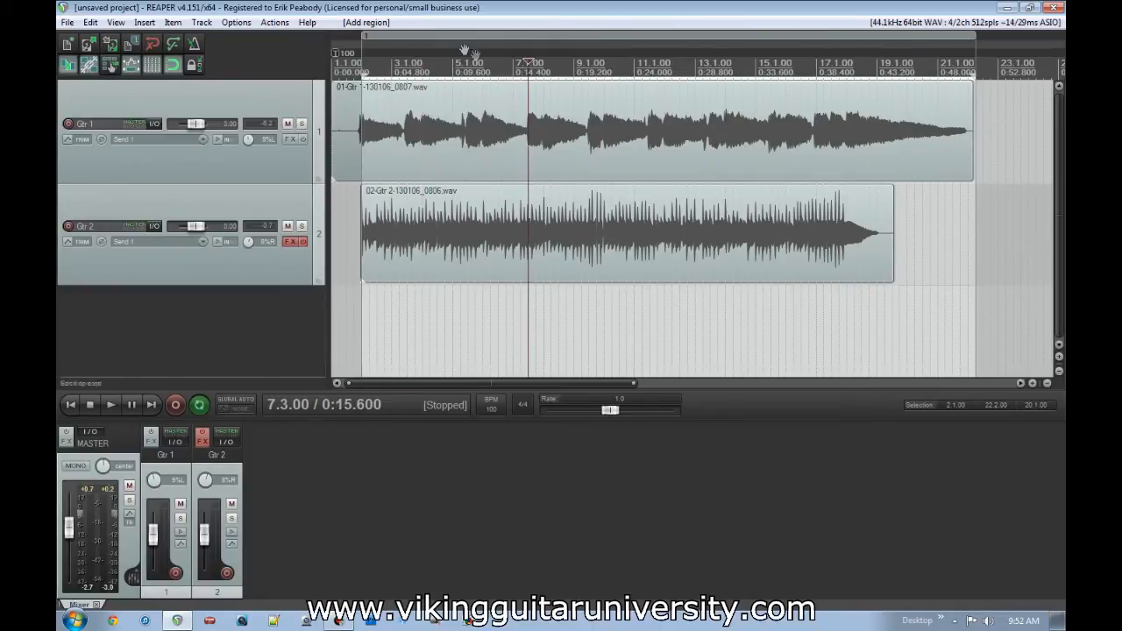
key("Escape")
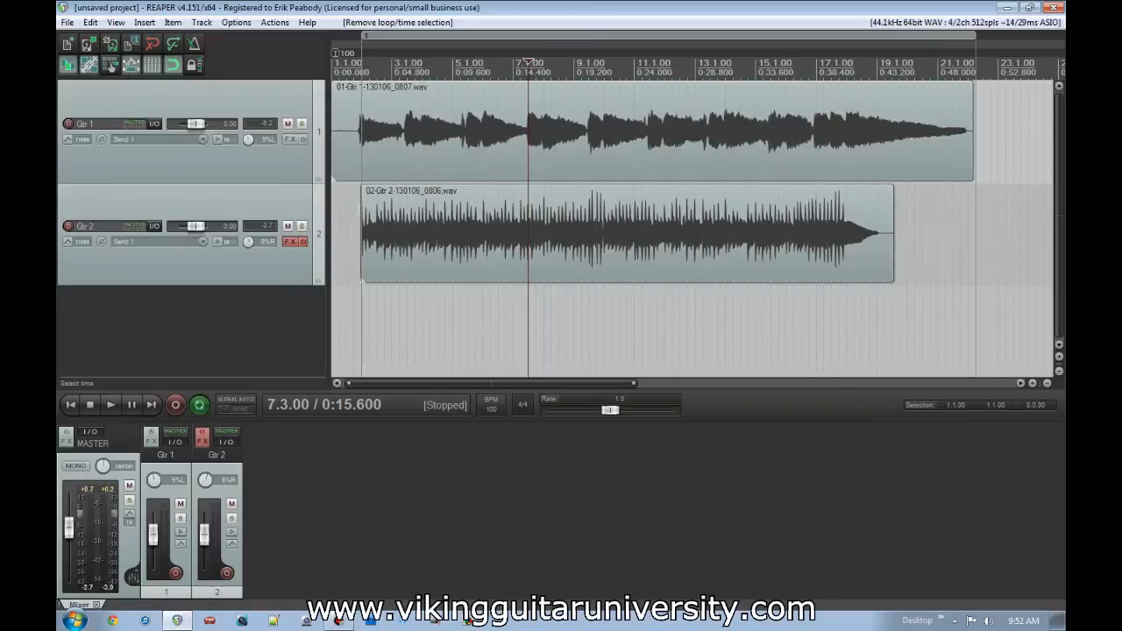
- Name the new region "Part 1"
right_click(436, 34)
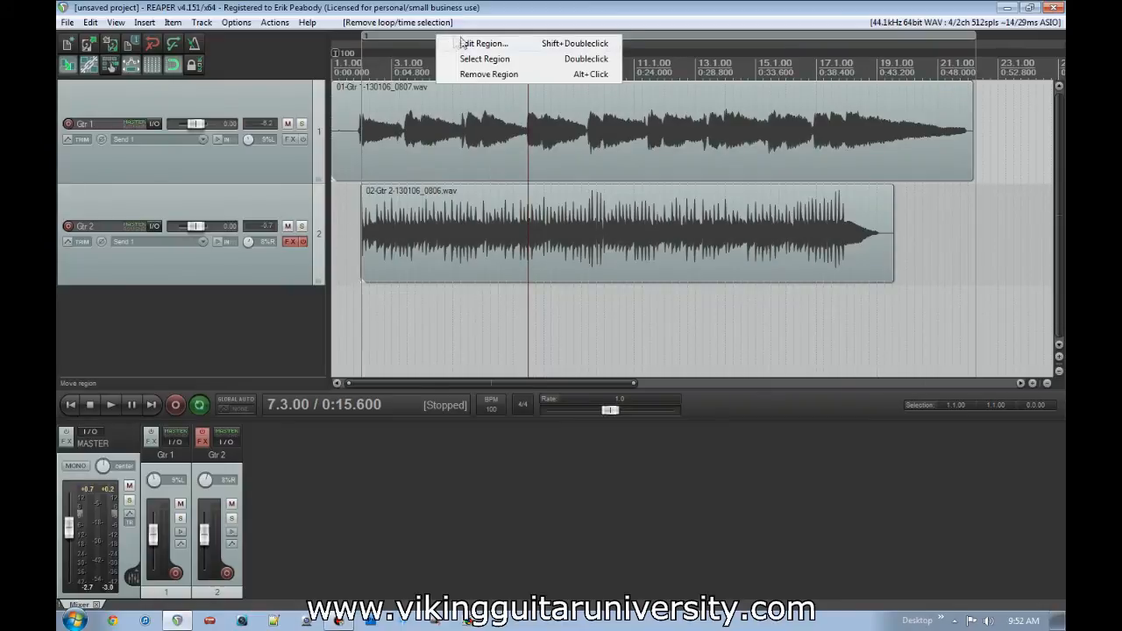
left_click(464, 44)
type("Part 1")
key("Return")
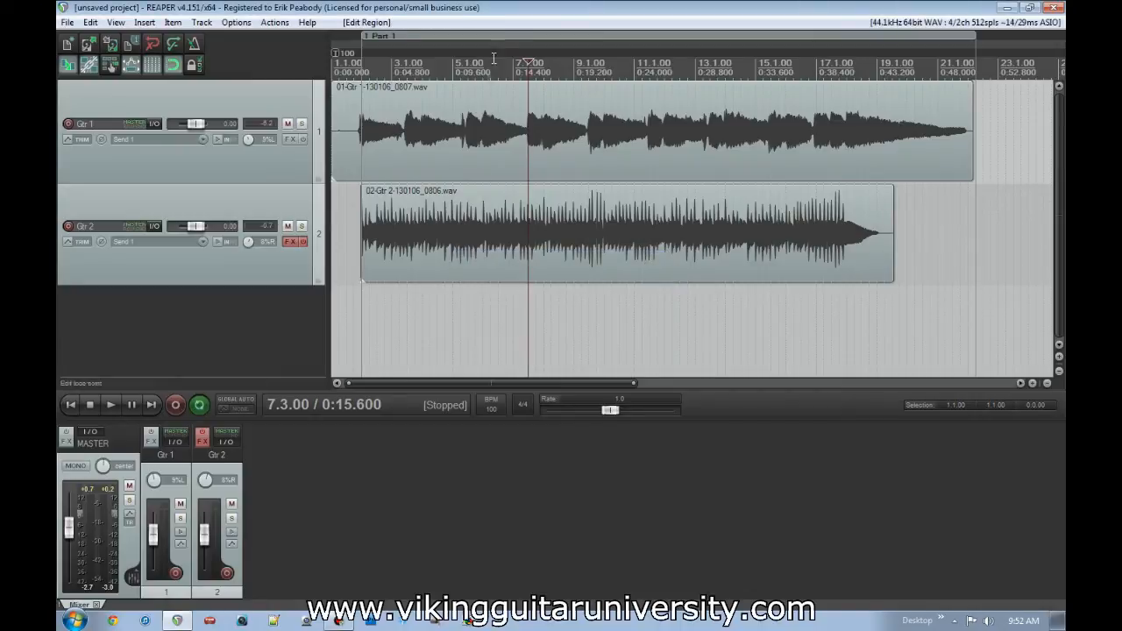
- Try moving the guitar items individually, and move the Part 1 region with its contents later in the timeline and back near 2.1.00
left_click_drag(518, 149, 581, 159)
mouse_move(610, 238)
left_mouse_down()
mouse_move(631, 240)
mouse_move(608, 243)
mouse_move(607, 230)
left_mouse_up()
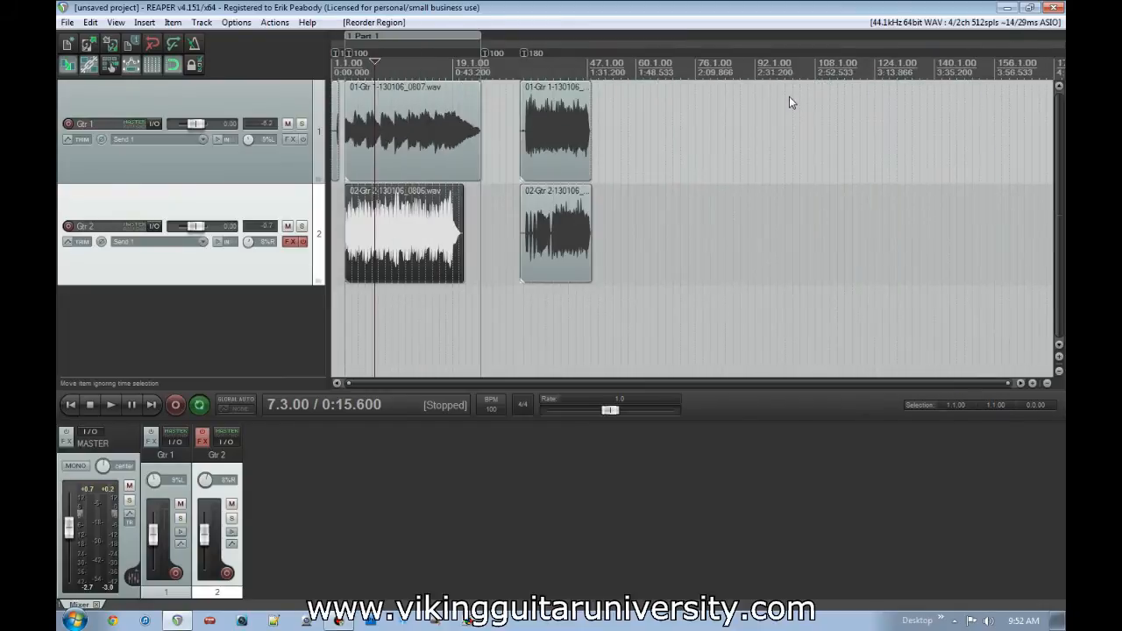
scroll(790, 96, "up", 2)
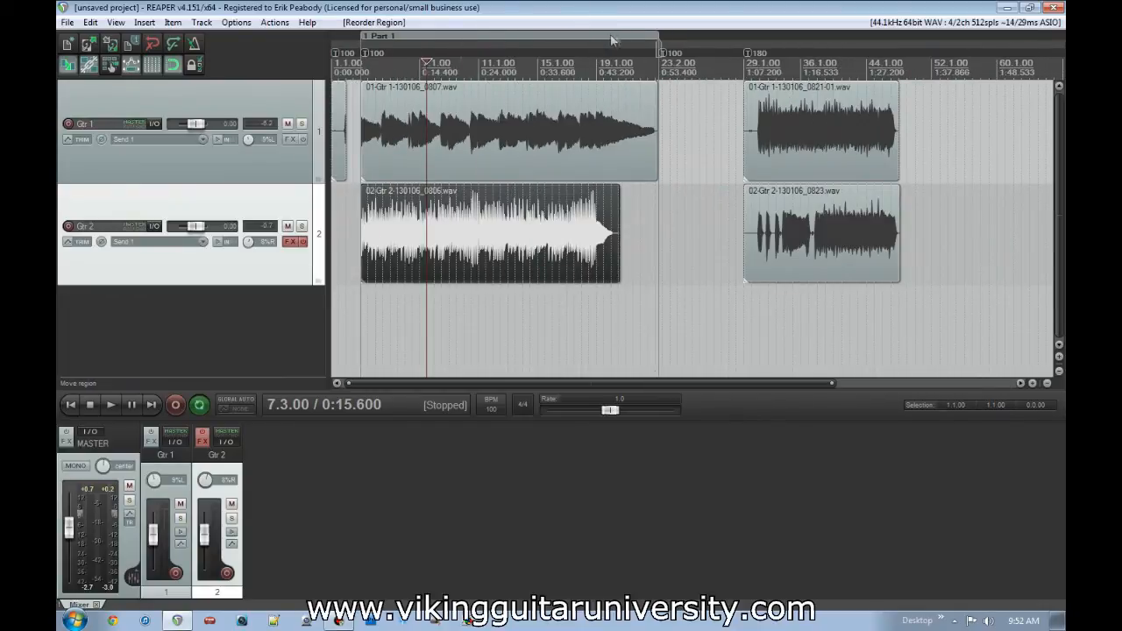
left_click_drag(676, 34, 688, 34)
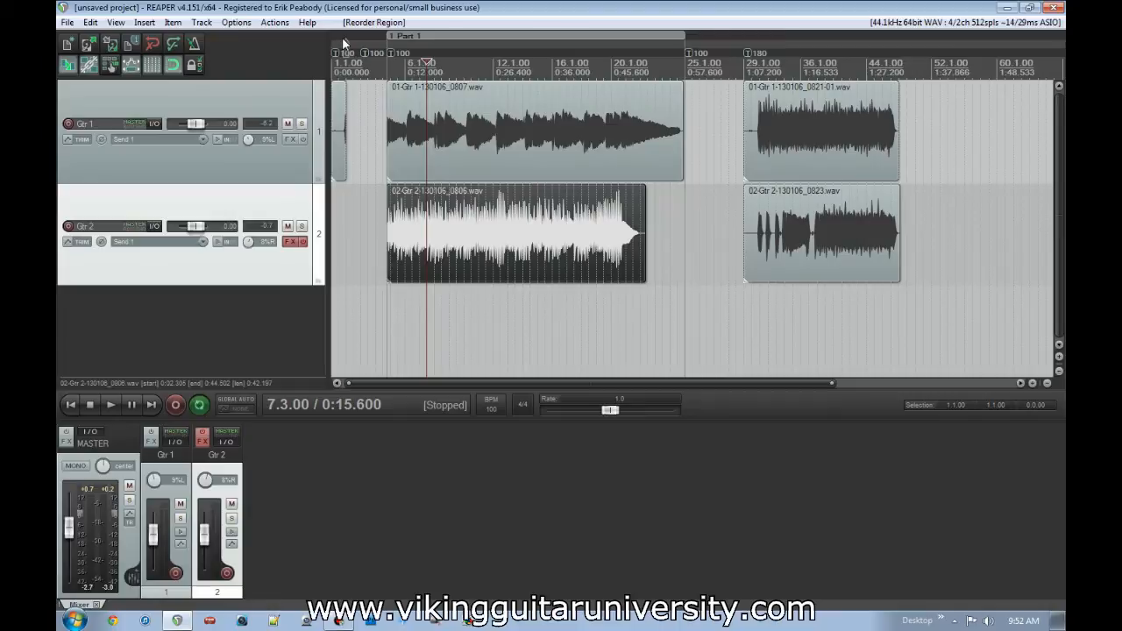
left_click_drag(344, 40, 341, 35)
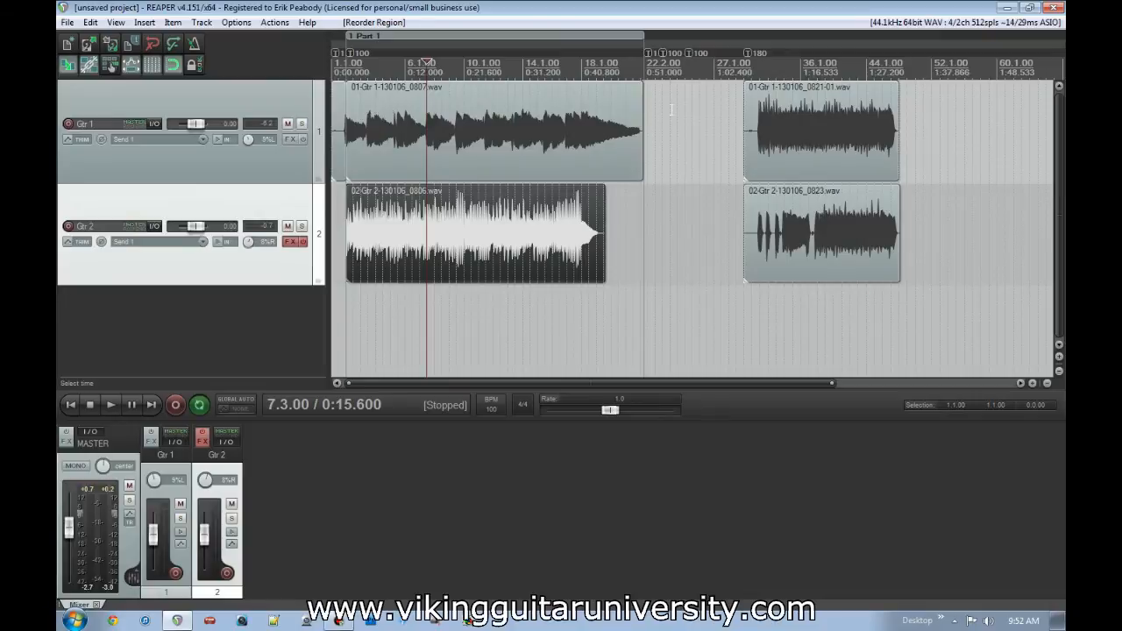
- Undo the Part 1 region reordering and the preceding guitar item moves, and deselect all items
key("ctrl+z")
key("ctrl+z")
key("ctrl+z")
key("ctrl+z")
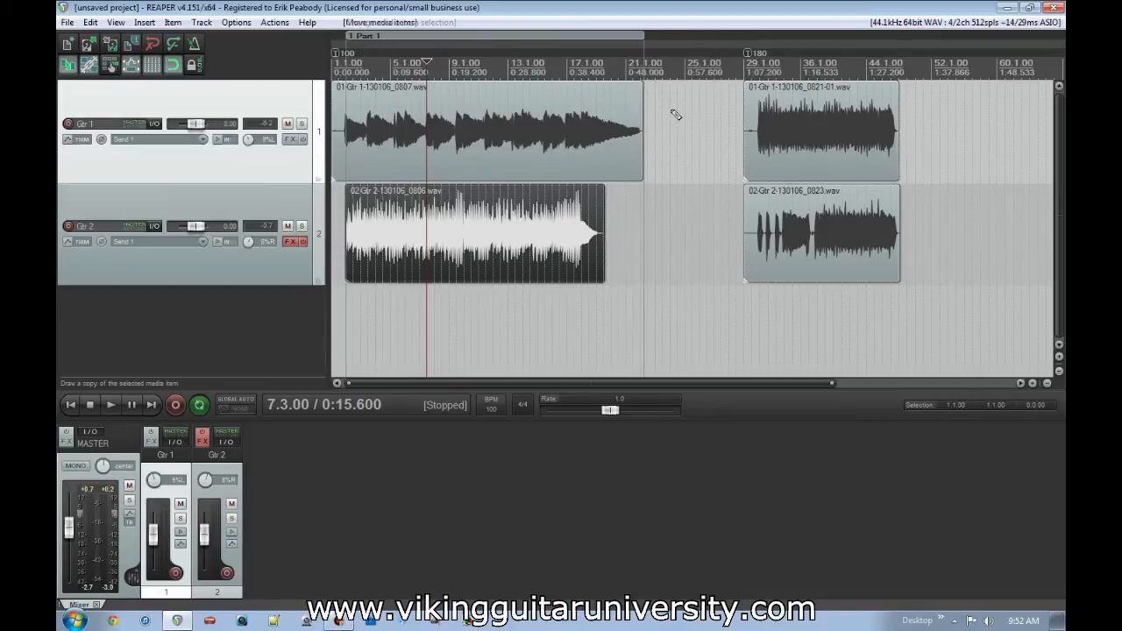
key("ctrl+z")
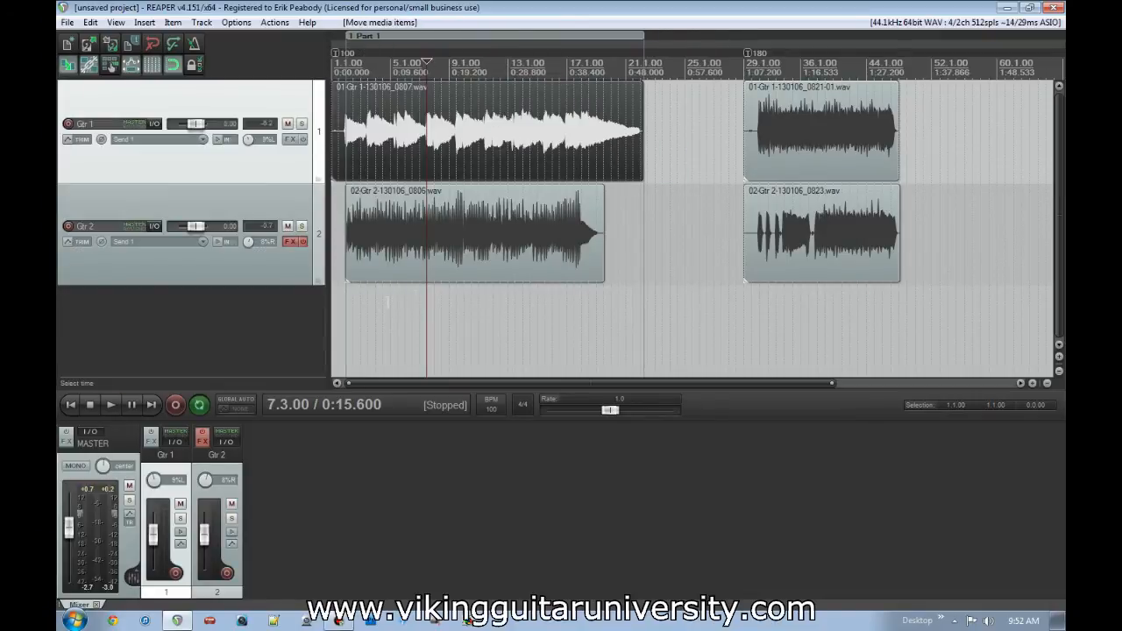
left_click(363, 311)
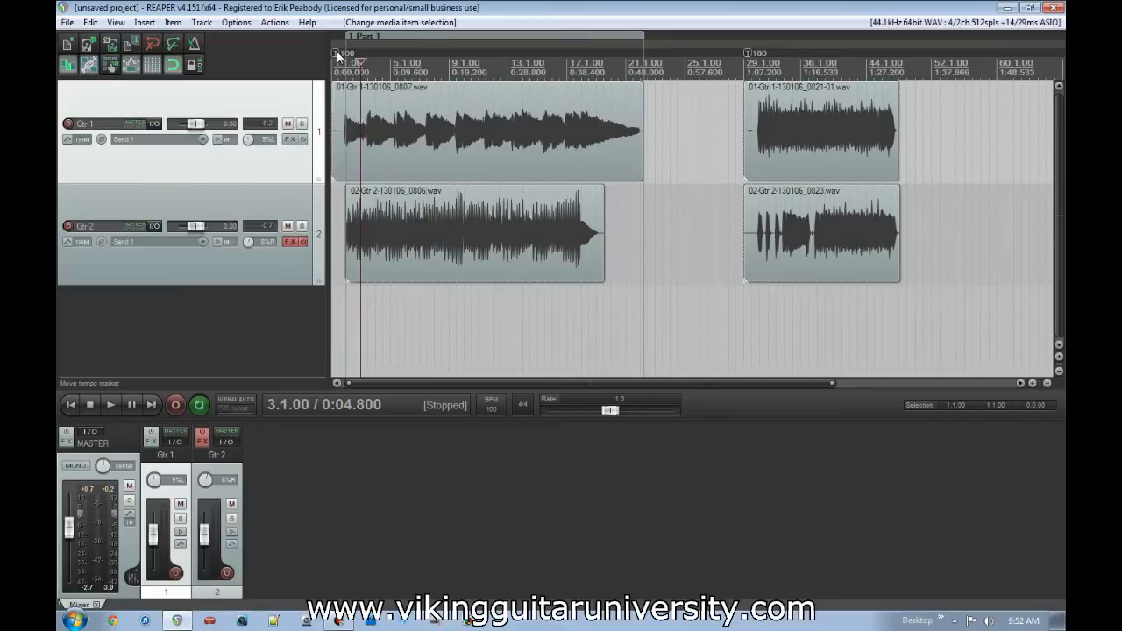
- Play the opening of the 100 BPM section from 1.3.00, and the opening of the 180 BPM section from just after its tempo marker
left_click(342, 301)
key("space")
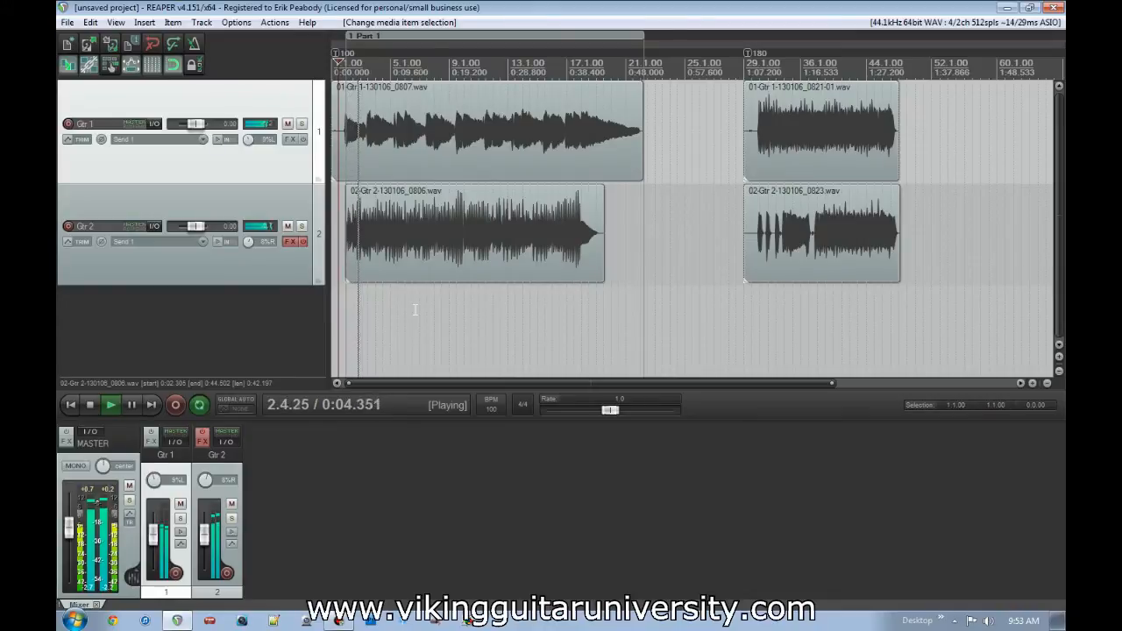
key("space")
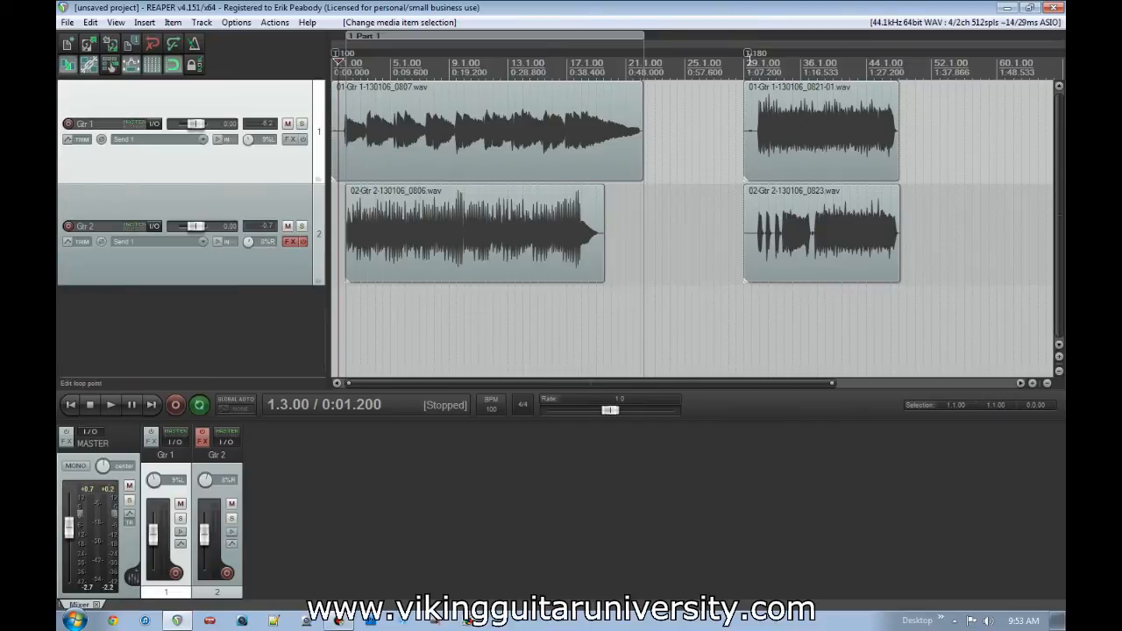
left_click(754, 317)
key("space")
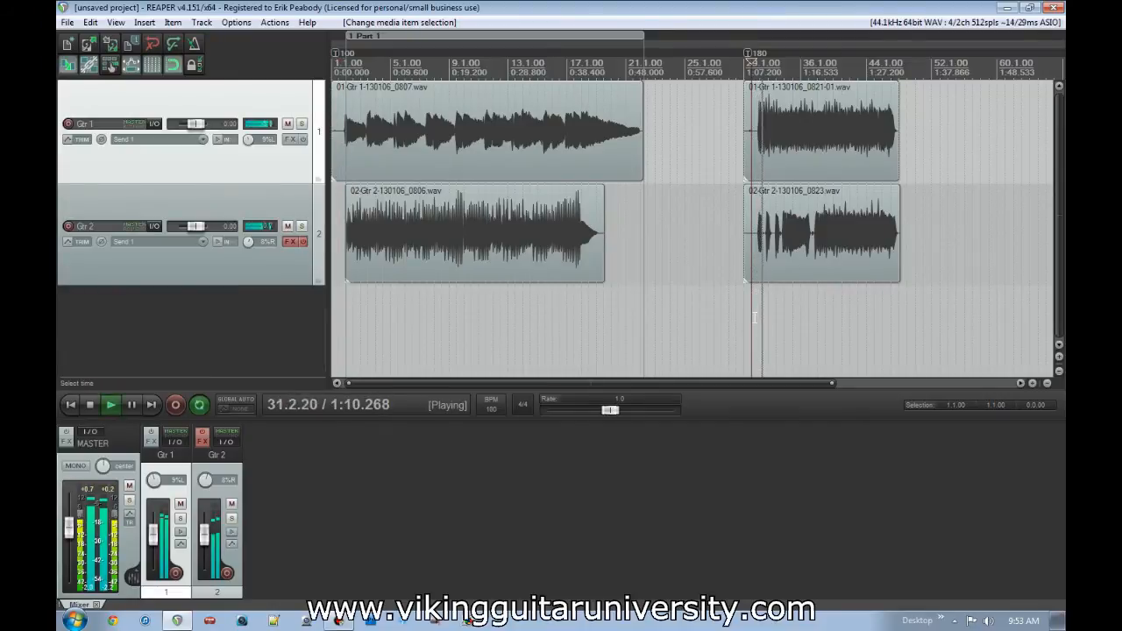
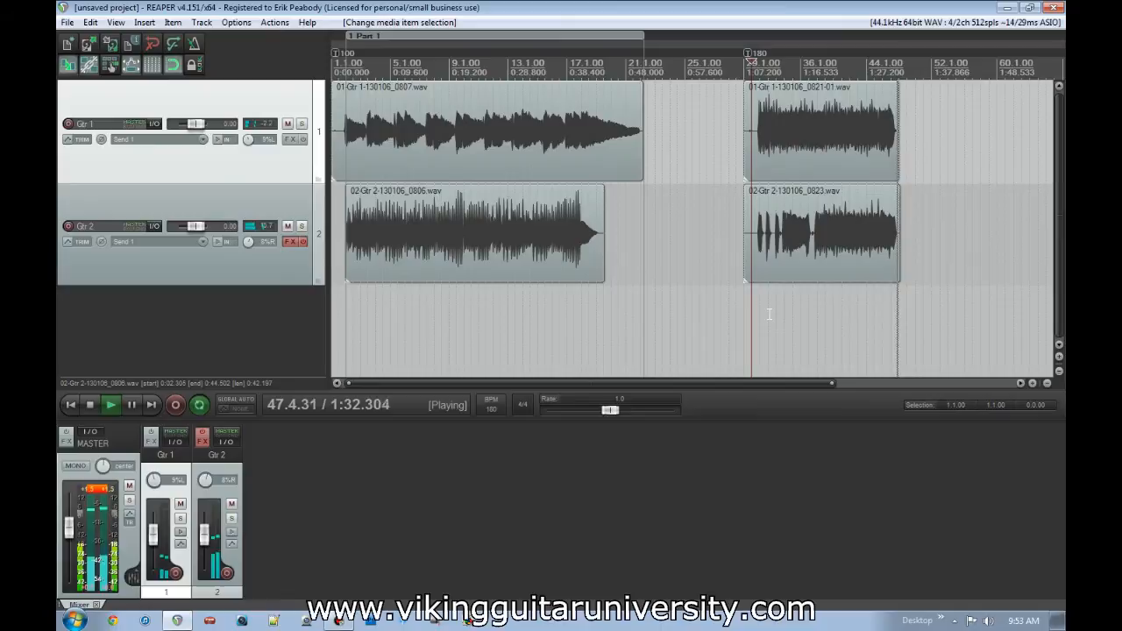
- Check which timebase option is set for the Gtr 1 track, and leave it as it is
right_click(222, 92)
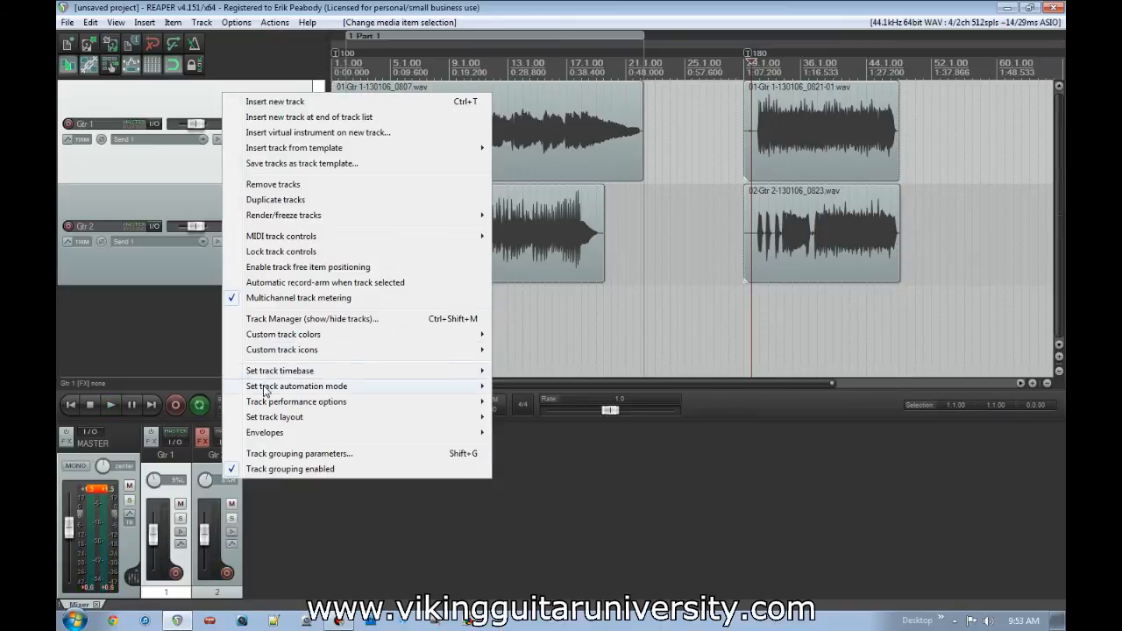
mouse_move(265, 388)
mouse_move(347, 377)
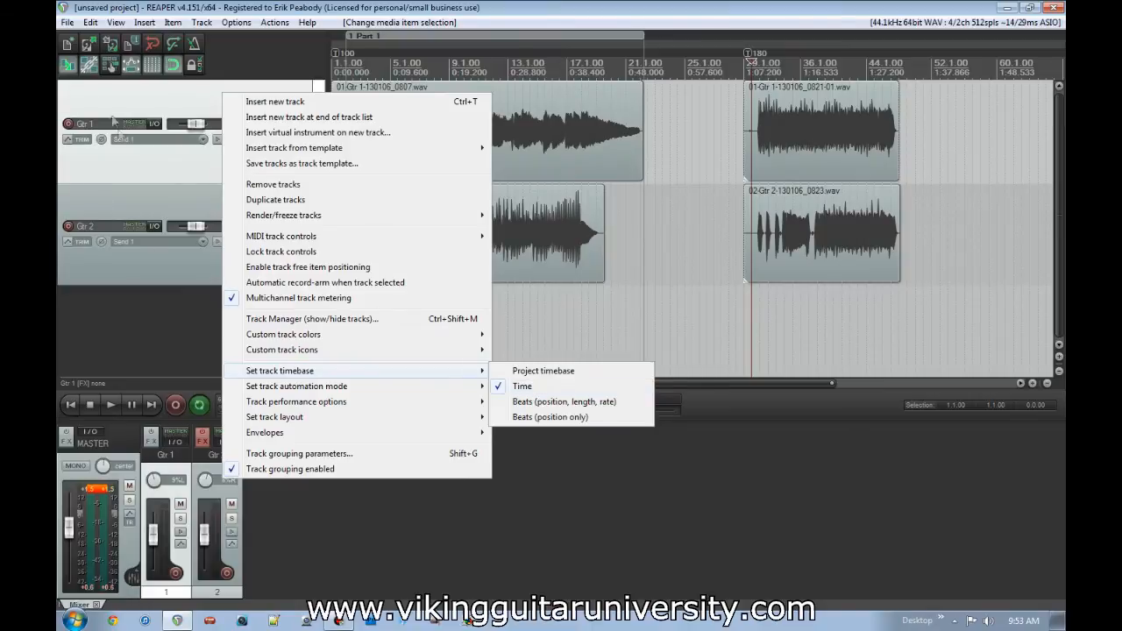
left_click(148, 174)
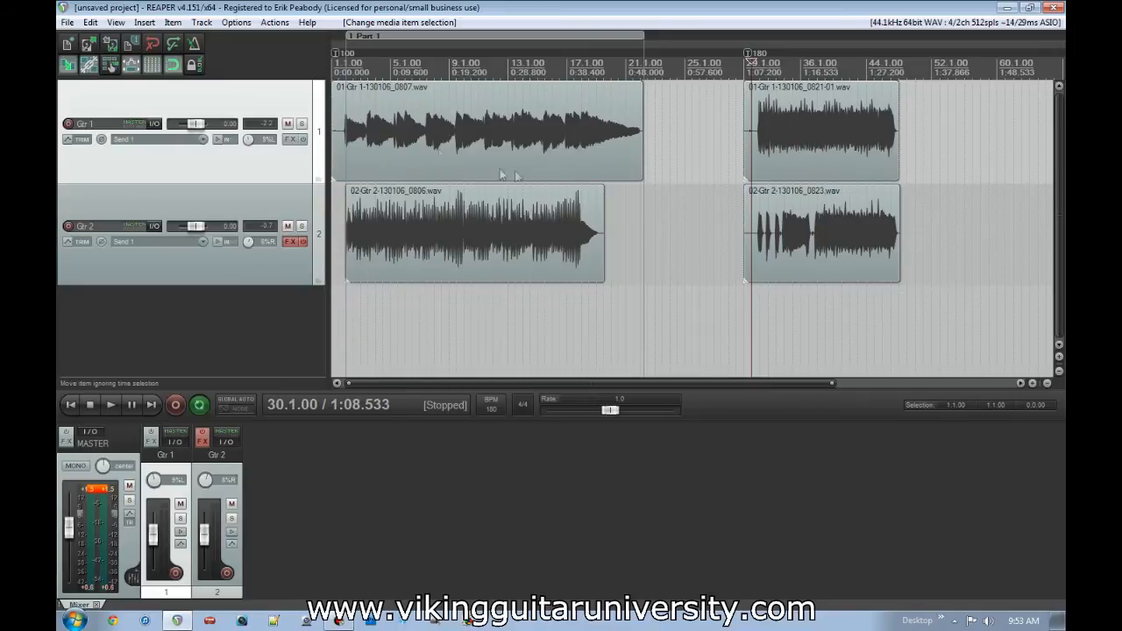
- Select both guitar items in the 180 BPM section, try moving them to the end of Part 1, and return them to 29.1.00
left_click(758, 314)
scroll(727, 303, "up", 3)
scroll(726, 303, "down", 5)
scroll(727, 304, "up", 4)
scroll(727, 303, "down", 2)
left_click(800, 129)
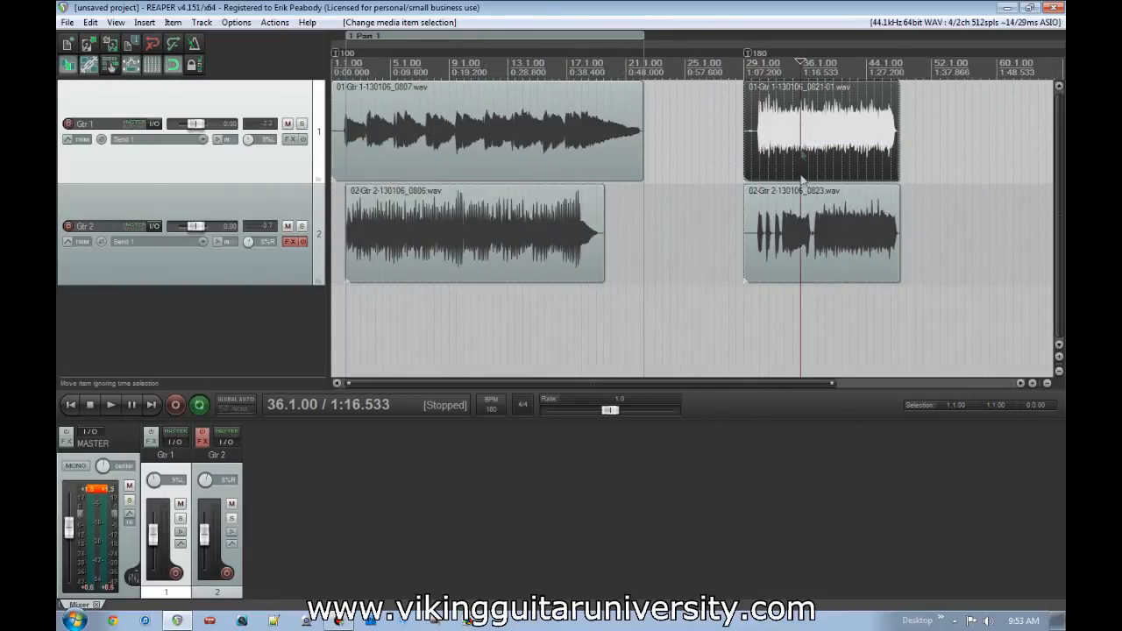
left_click(844, 228, "ctrl")
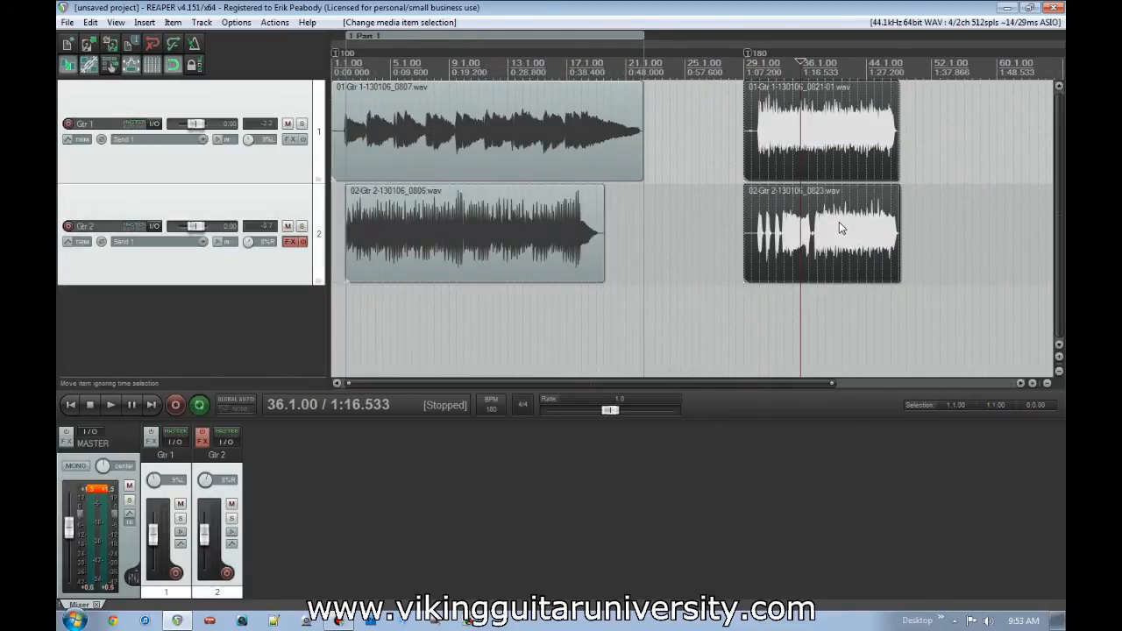
left_click_drag(854, 149, 747, 142)
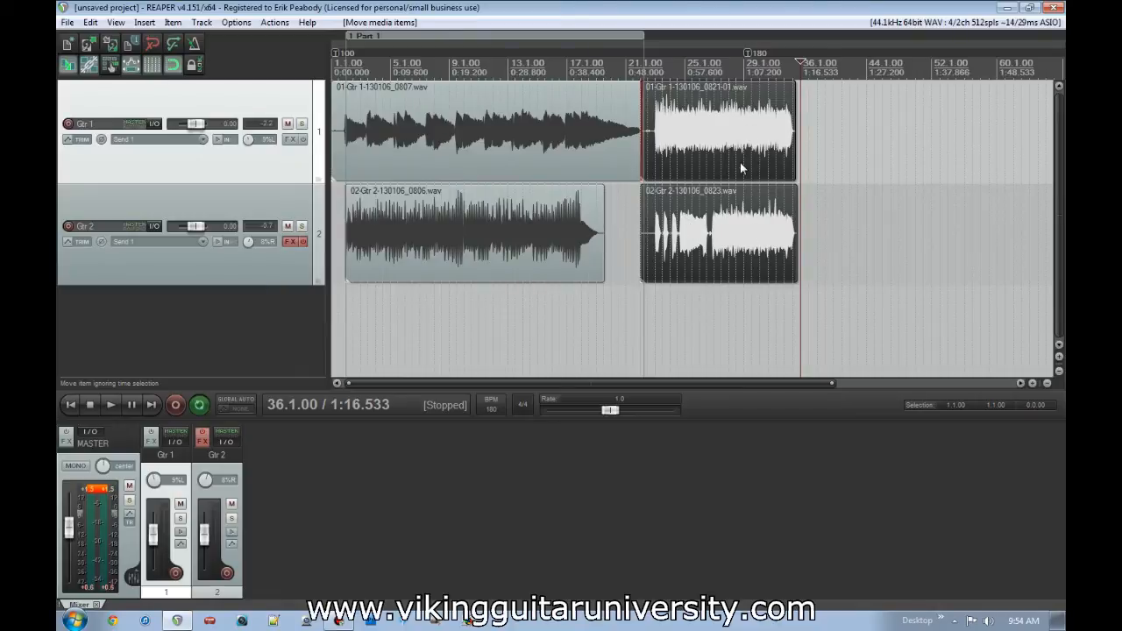
left_click_drag(729, 158, 829, 158)
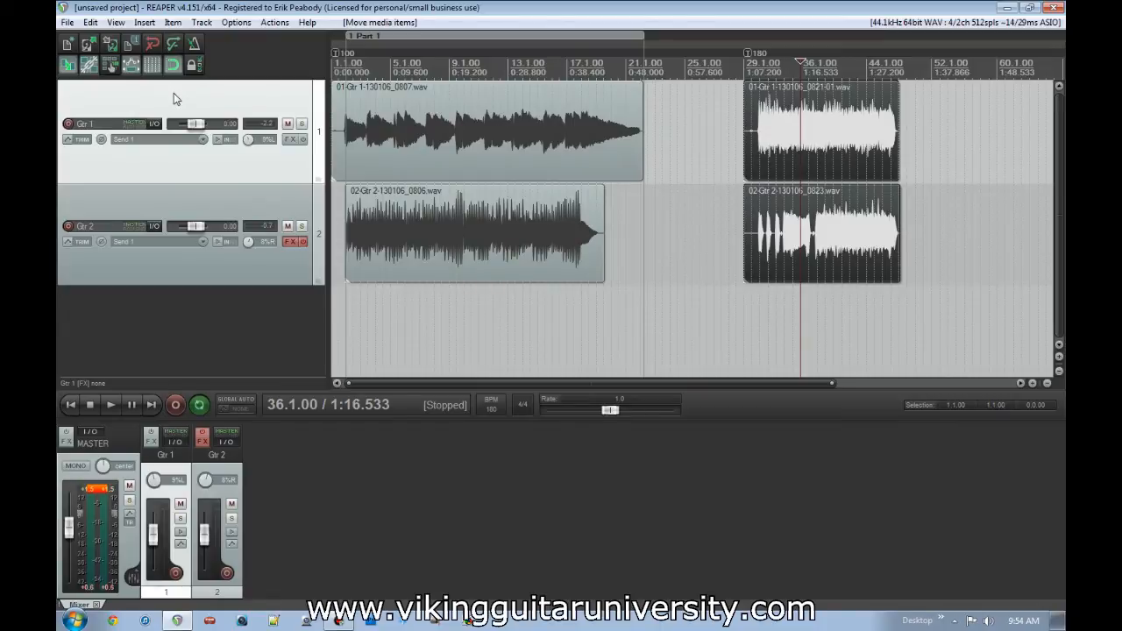
- Set the Gtr 1 track to the project timebase, try moving its 180 BPM item into the 100 BPM section, and undo the move
right_click(174, 93)
mouse_move(278, 376)
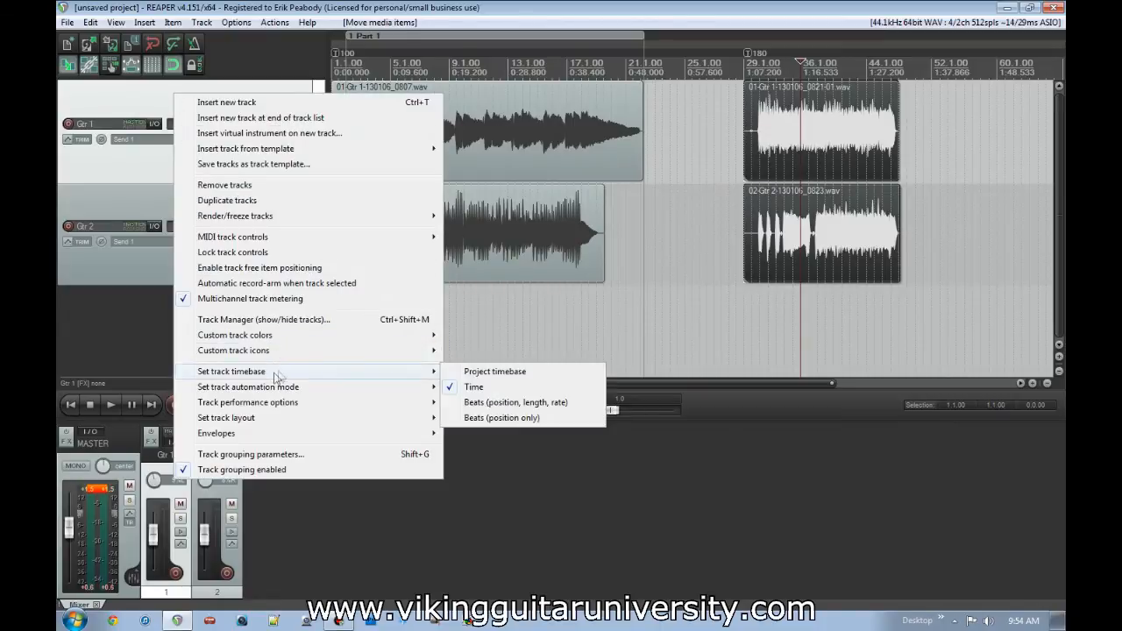
left_click(479, 376)
left_click(807, 141)
left_click_drag(855, 135, 765, 136)
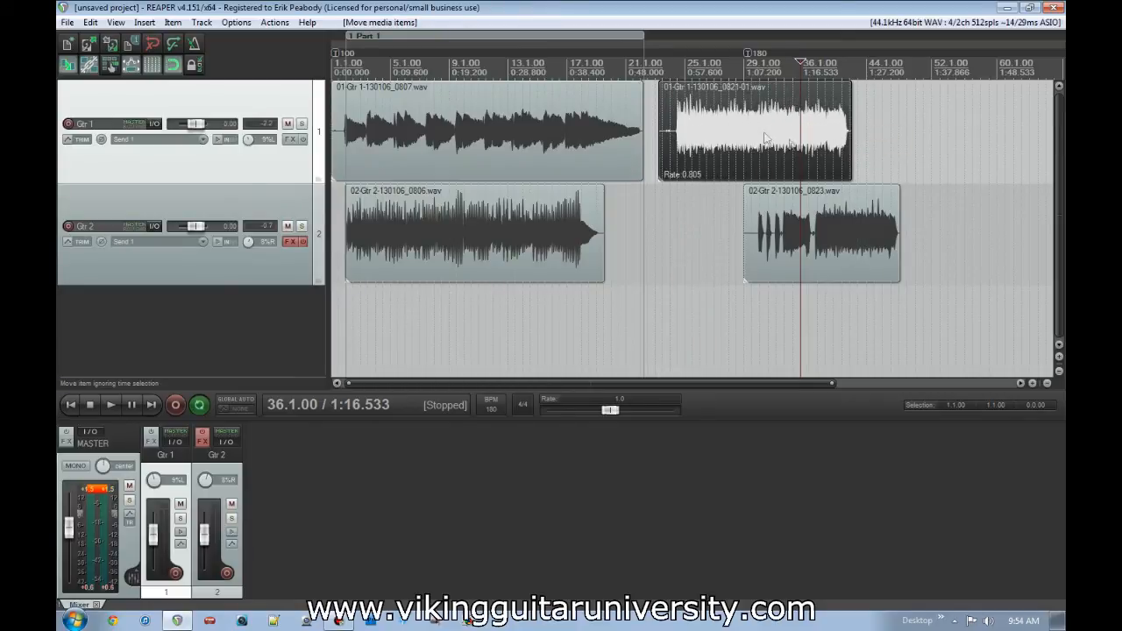
key("ctrl+z")
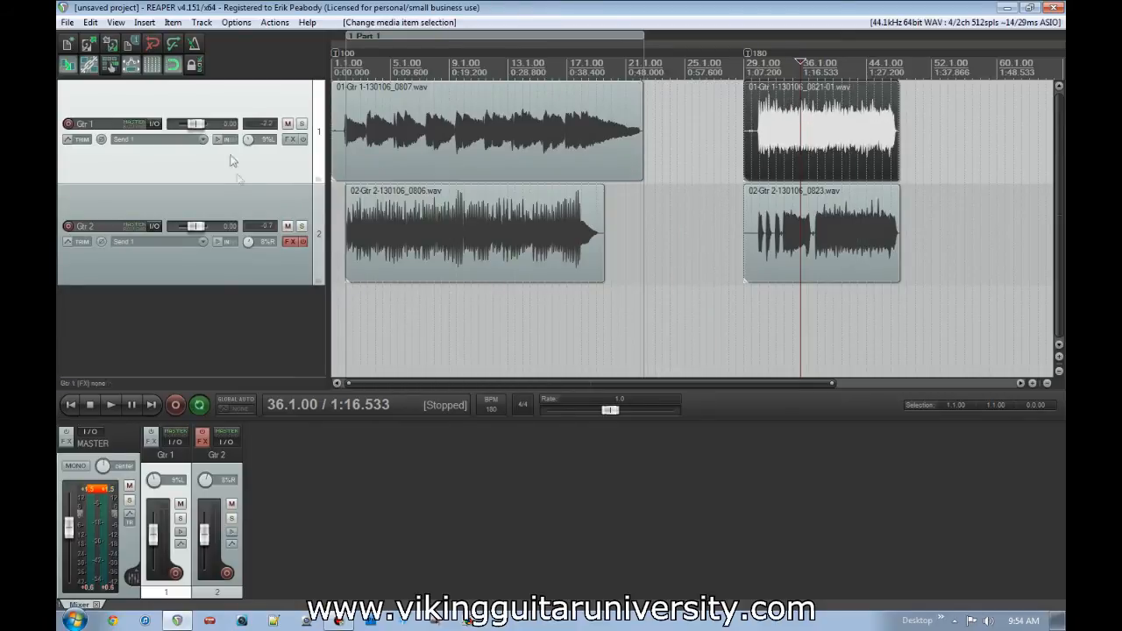
- Set the Gtr 1 track's timebase back to Time
right_click(211, 97)
mouse_move(292, 376)
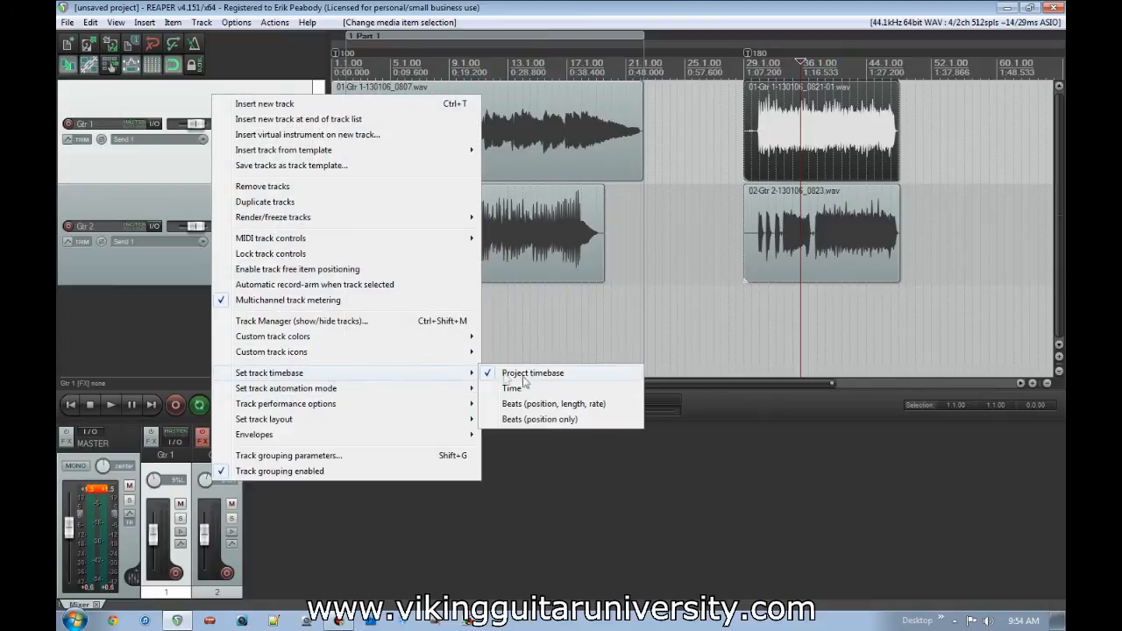
left_click(512, 388)
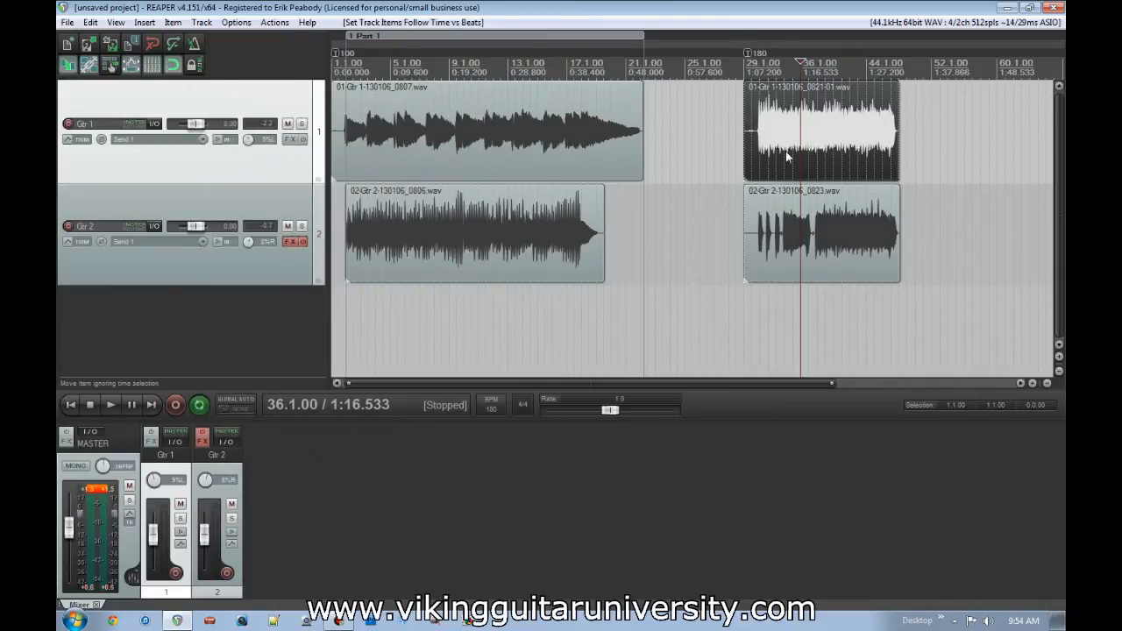
- Move both 180 BPM guitar items earlier and later across the tempo marker, and return them to 29.1.00
left_click(869, 220, "ctrl")
left_click_drag(857, 155, 783, 156)
mouse_move(749, 53)
left_mouse_down()
mouse_move(678, 61)
mouse_move(747, 56)
left_mouse_up()
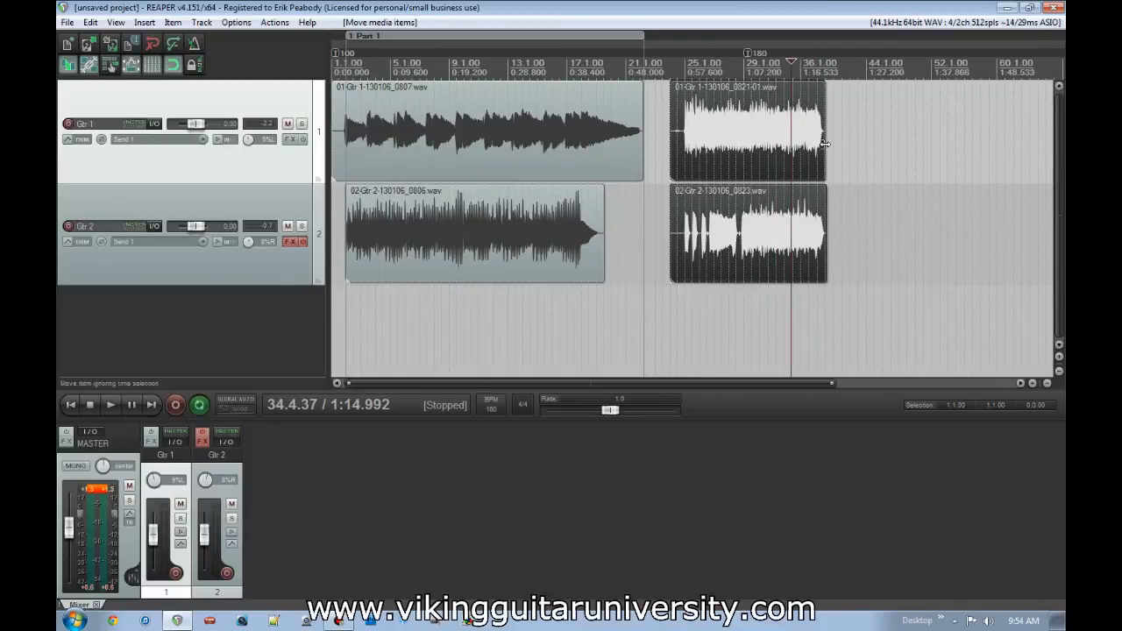
left_click(736, 149)
left_click_drag(735, 163, 824, 153)
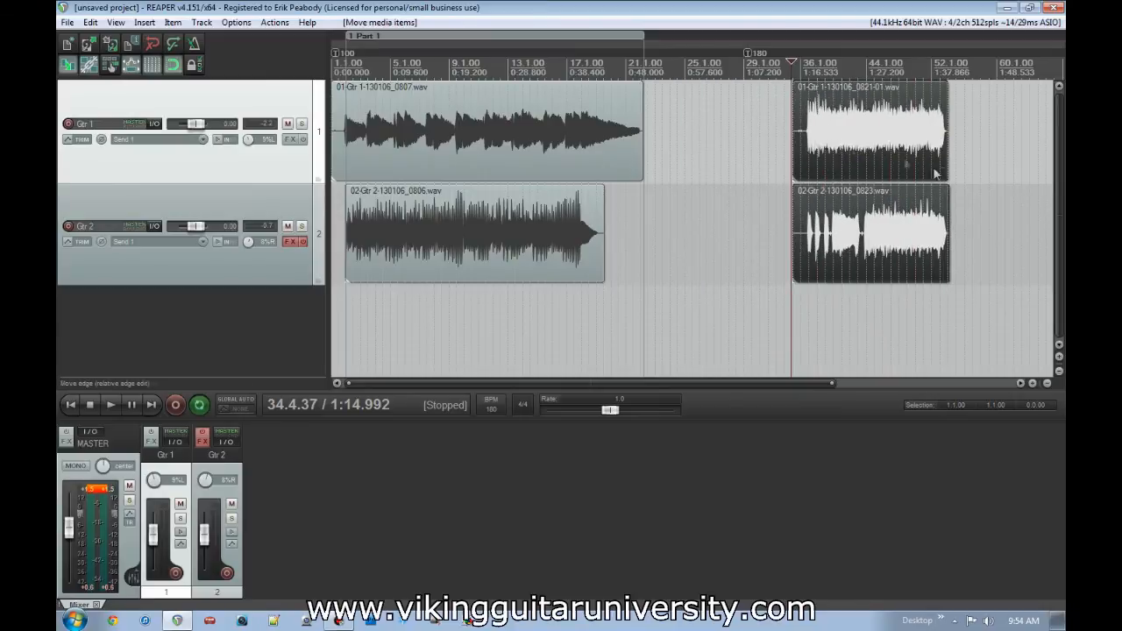
left_click_drag(873, 155, 773, 145)
- Create a region from 29.1.00 to 48.1.00 around the two guitar items in the 180 BPM section
left_click_drag(744, 310, 903, 315)
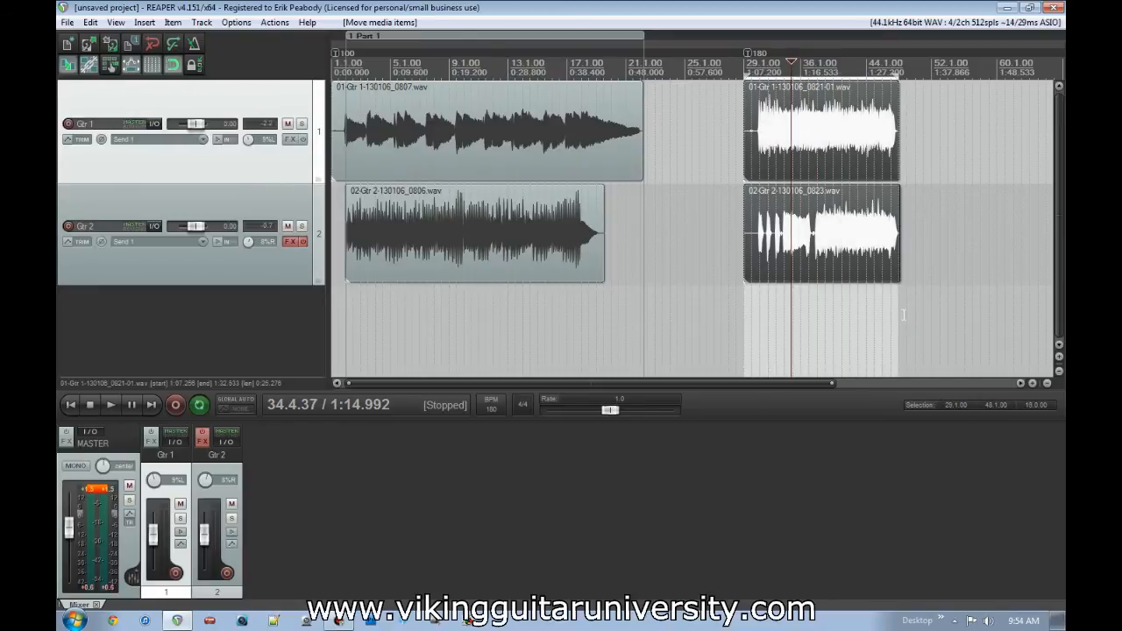
left_click(151, 23)
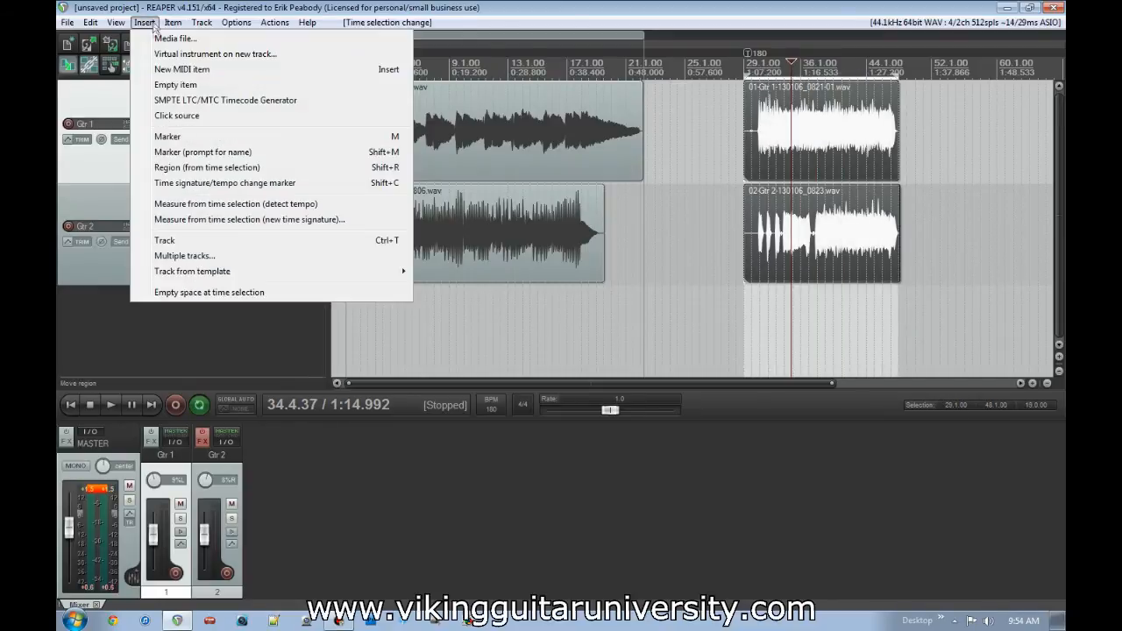
left_click(207, 167)
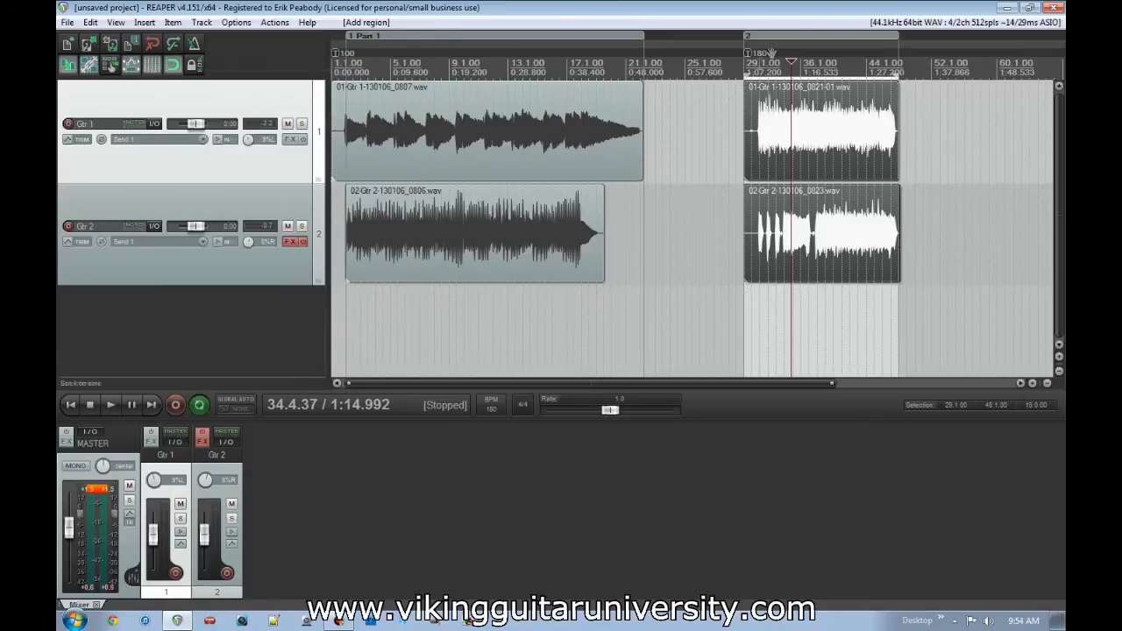
- Name the new 180 BPM region "Region 2" and colour it red
right_click(801, 37)
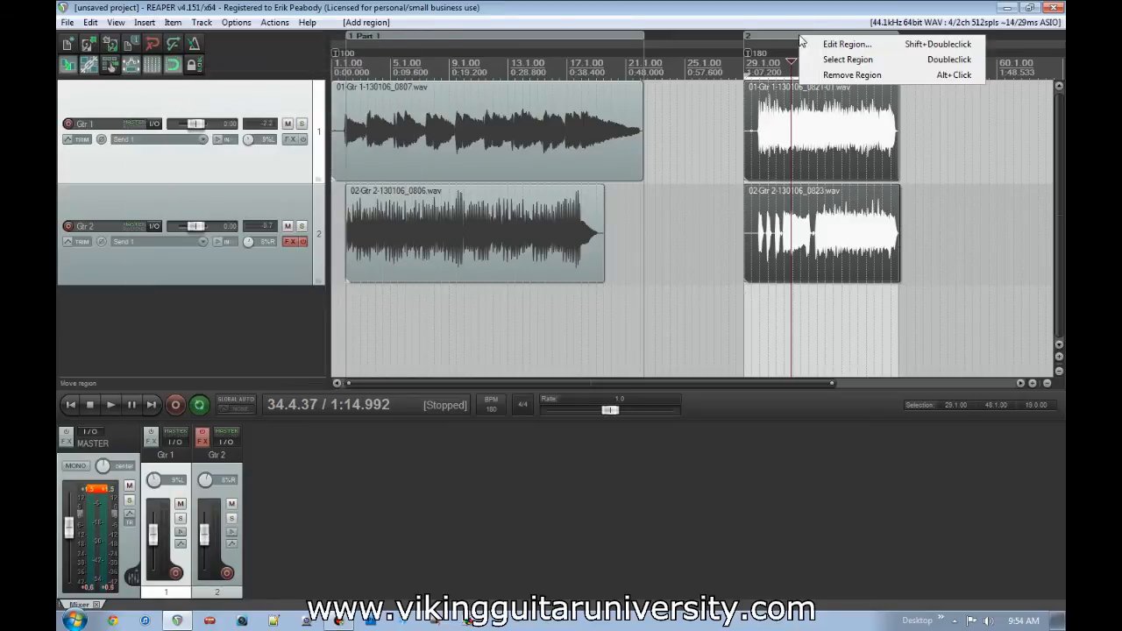
left_click(845, 44)
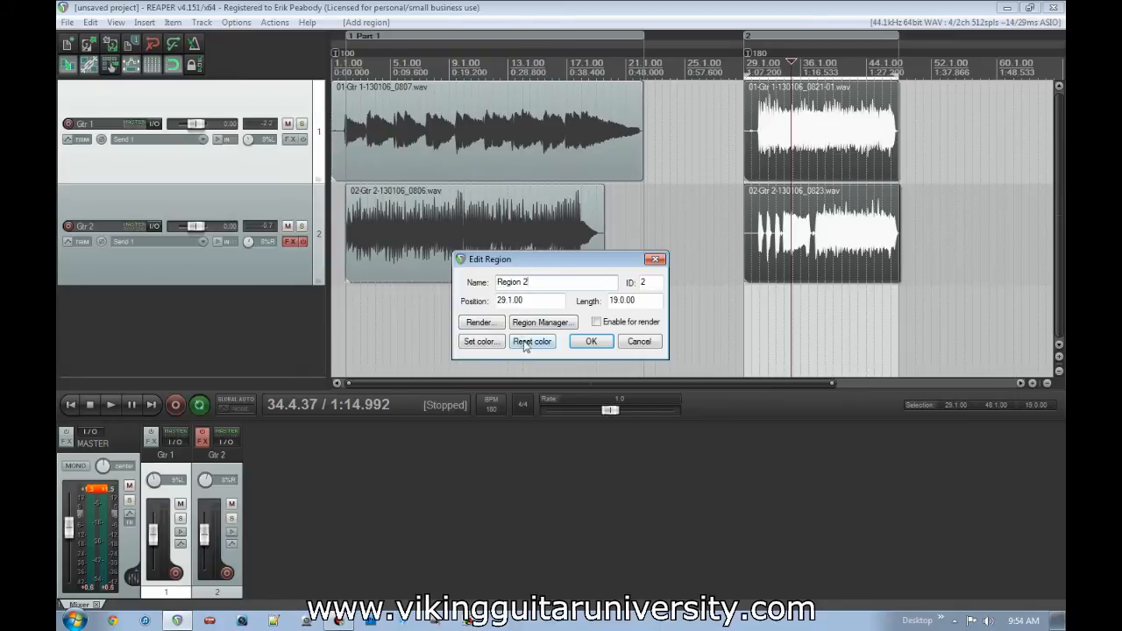
left_click(496, 348)
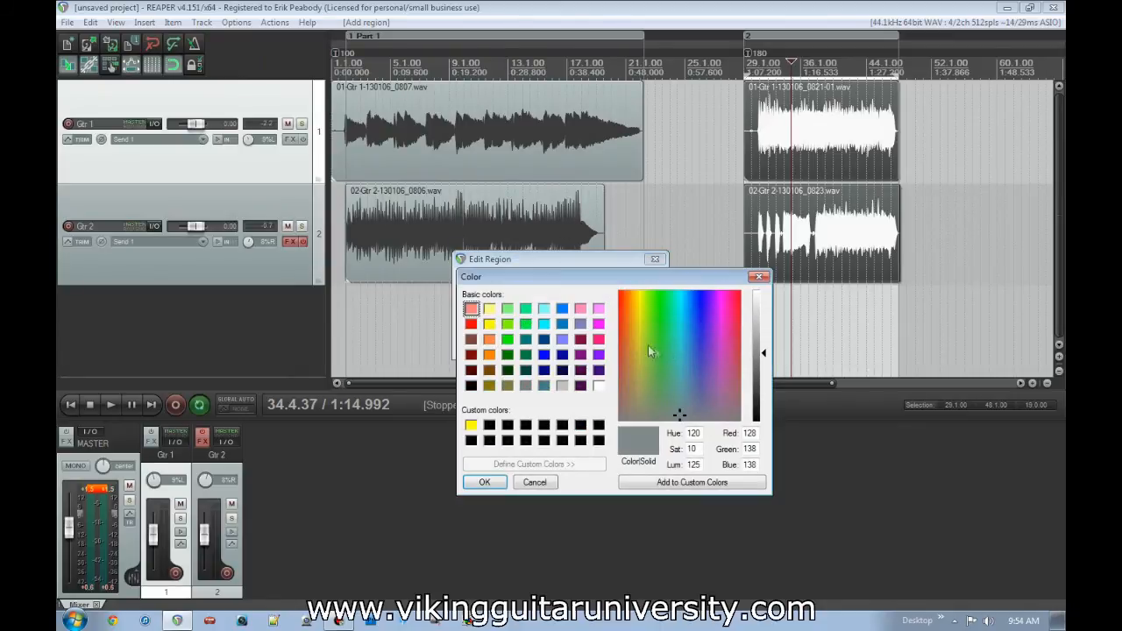
left_click(471, 323)
left_click(478, 483)
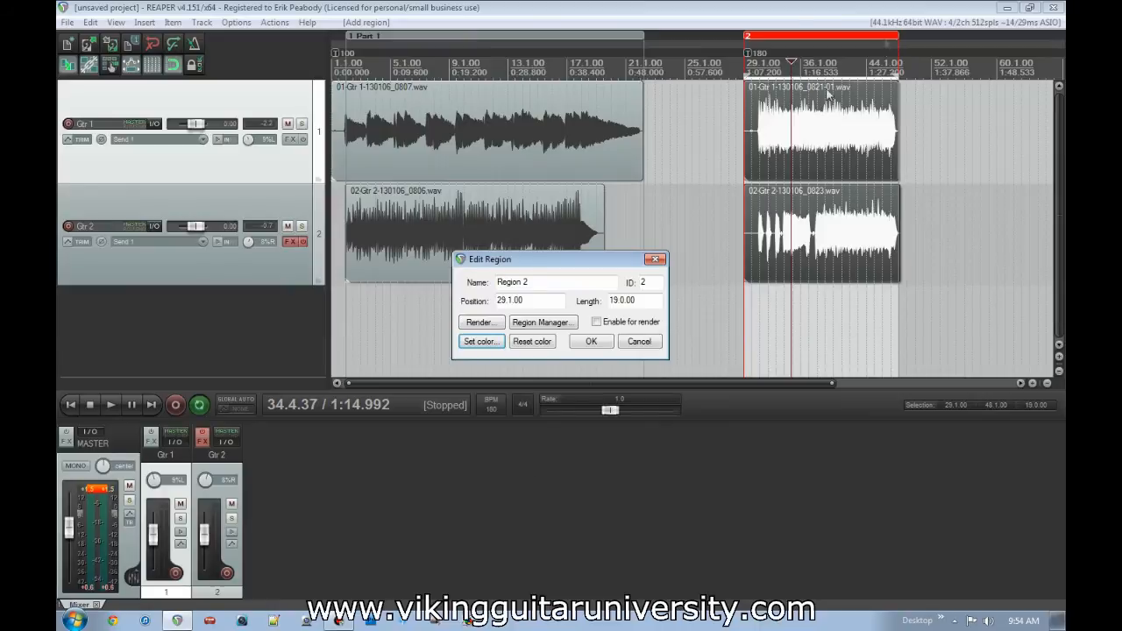
left_click(582, 347)
- Colour the Part 1 region blue
right_click(502, 36)
left_click(528, 47)
left_click(481, 341)
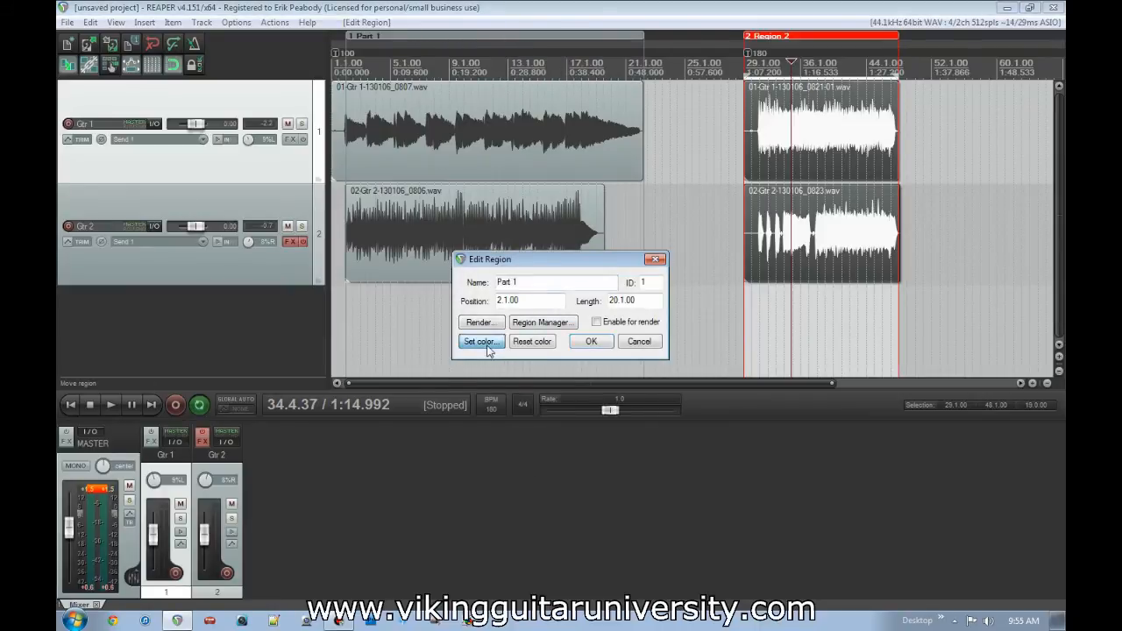
left_click(562, 309)
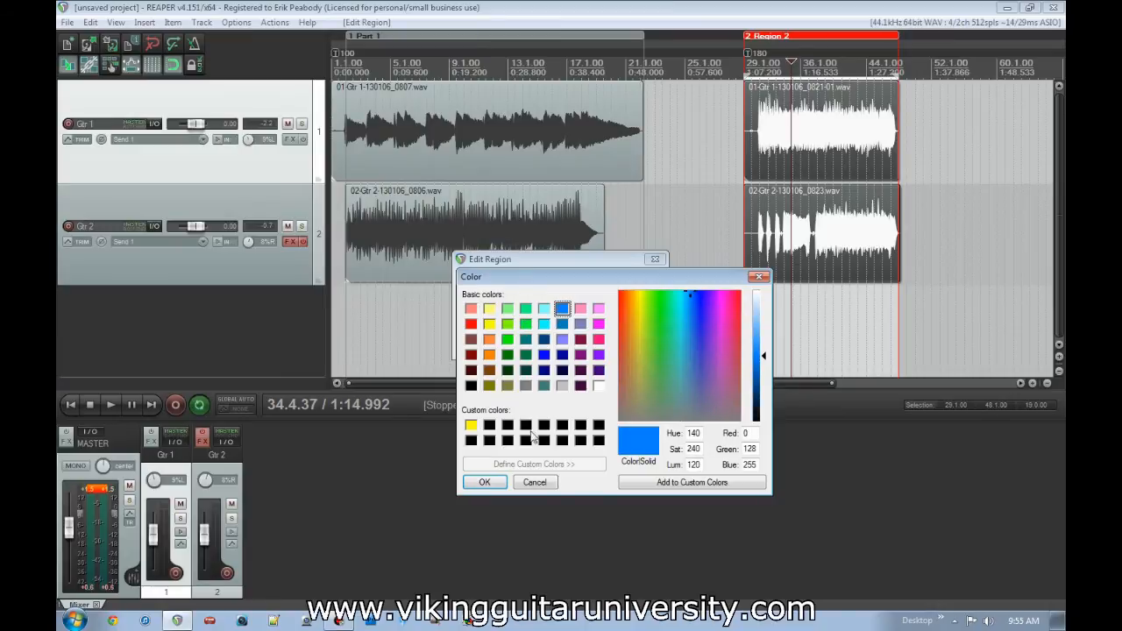
left_click(484, 482)
left_click(575, 347)
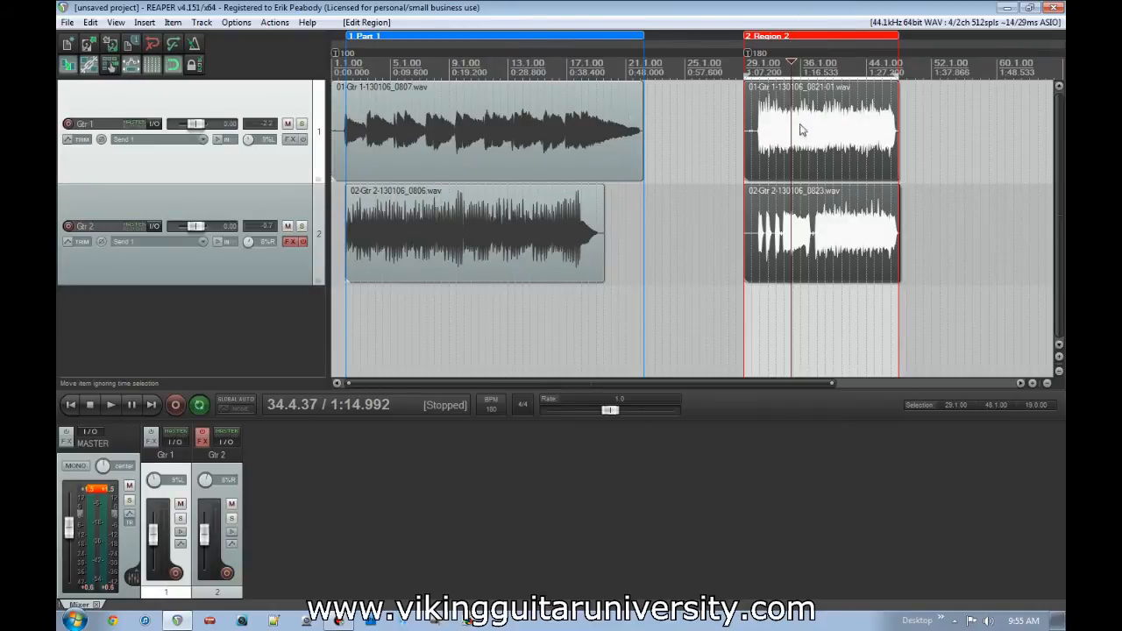
- Move Region 2 with its contents to just after Part 1, and reorder it ahead of Part 1
left_click_drag(834, 260, 822, 239)
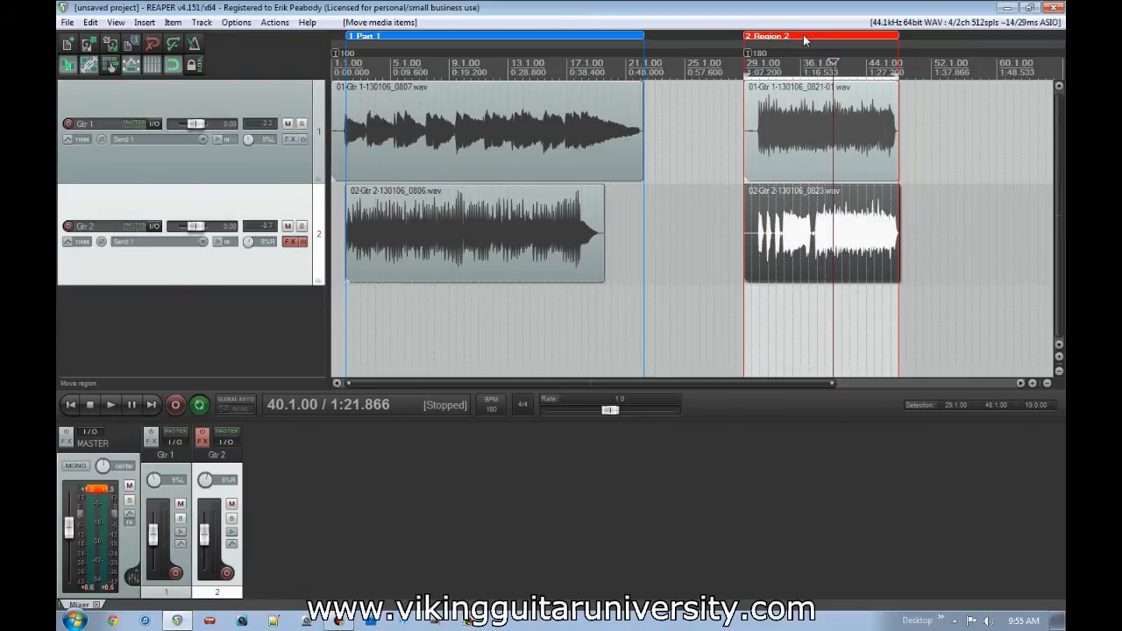
left_click_drag(789, 39, 649, 35)
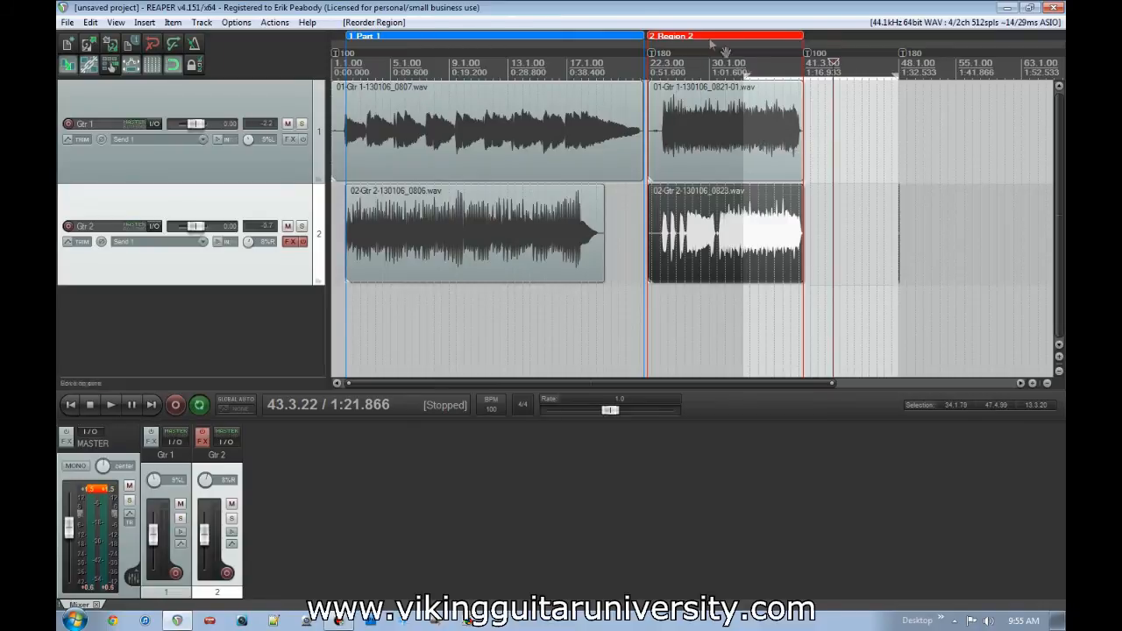
left_click_drag(343, 38, 349, 37)
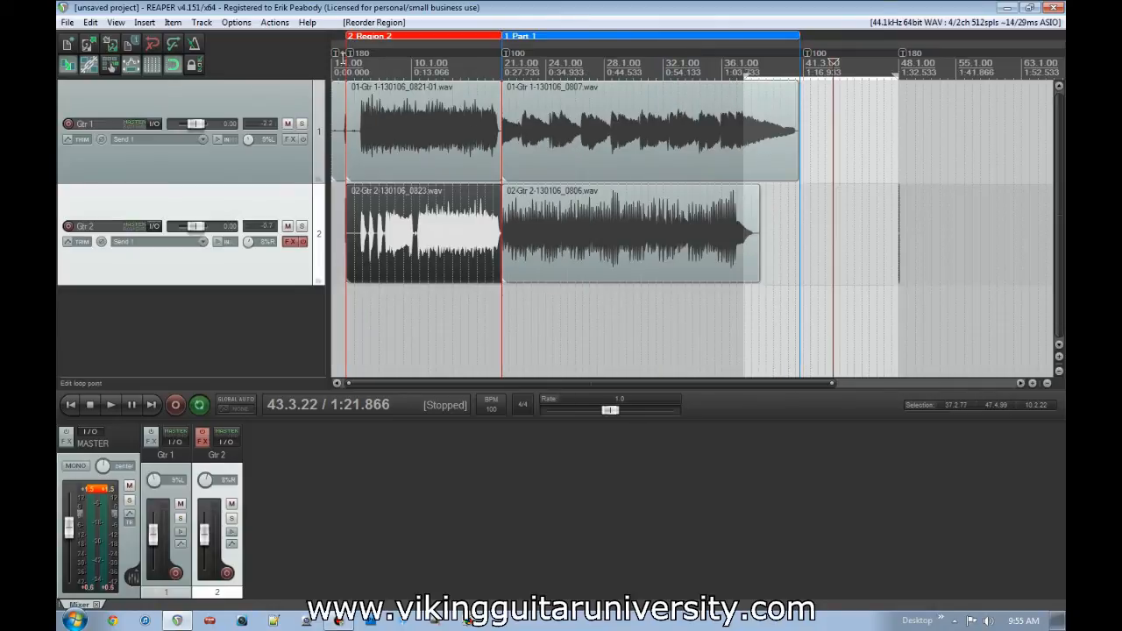
- Play the reordered song through Region 2 and across the transition into Part 1
left_click(360, 314)
key("space")
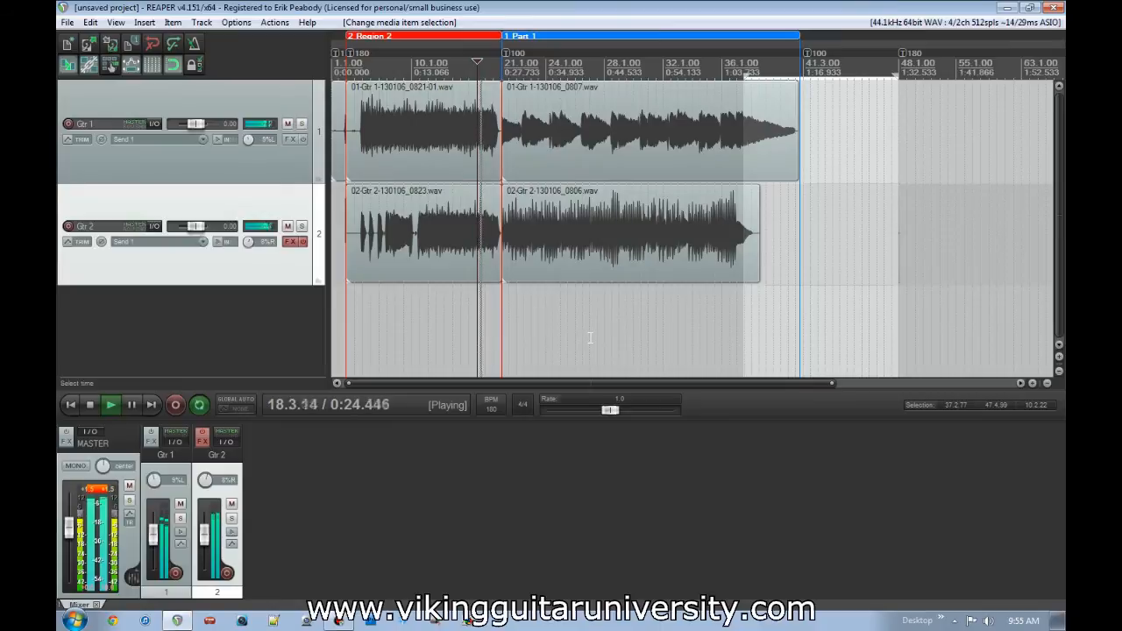
scroll(591, 338, "up", 5)
scroll(591, 338, "down", 3)
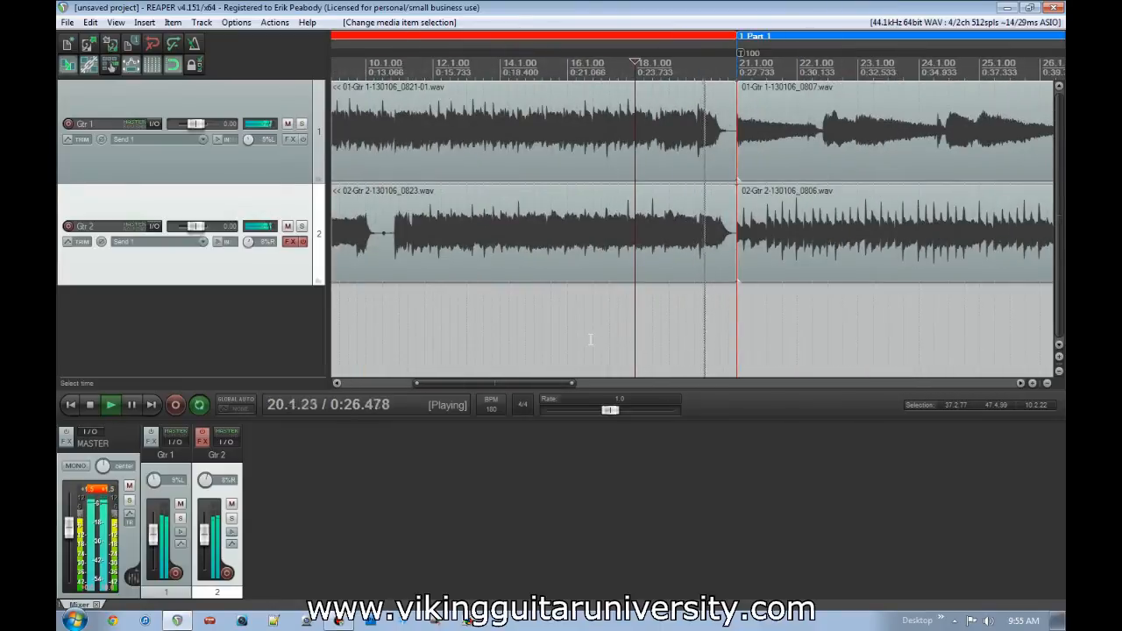
scroll(591, 339, "down", 5)
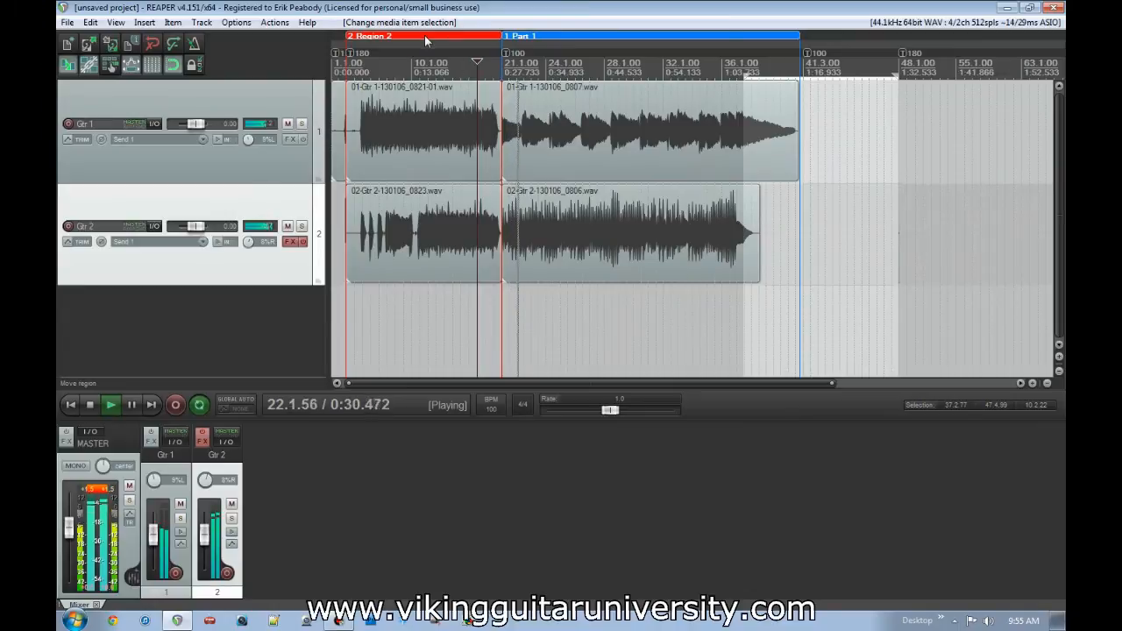
key("space")
- Move Region 2 with its contents back to directly after Part 1, and examine the tempo markers at its end
left_click_drag(791, 35, 802, 37)
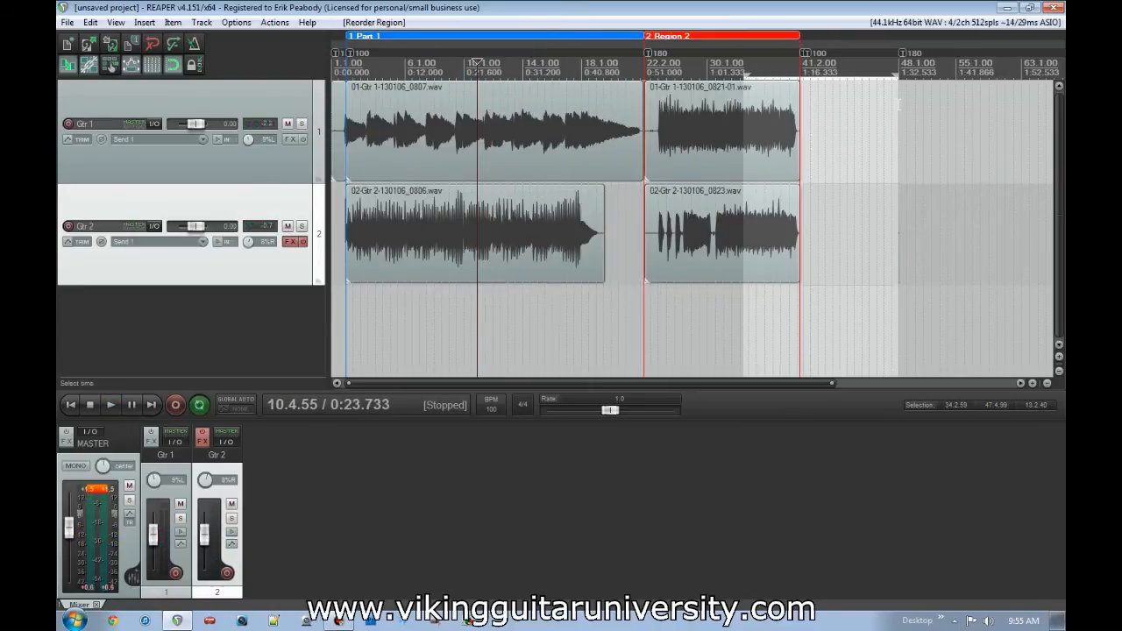
left_click(809, 62)
scroll(681, 115, "up", 10)
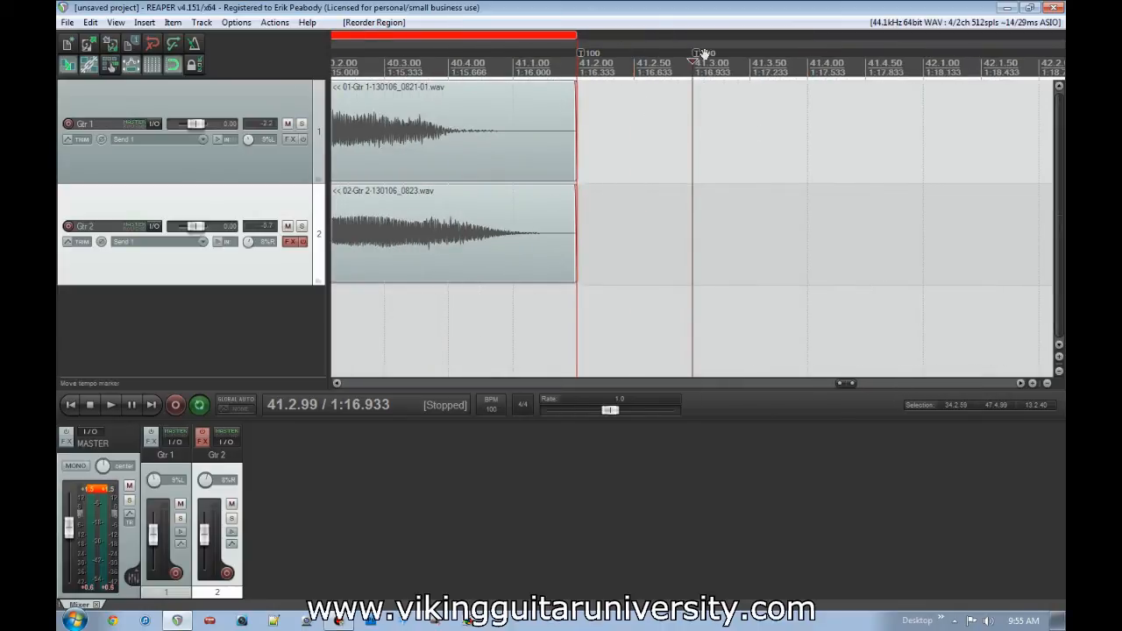
scroll(678, 61, "down", 10)
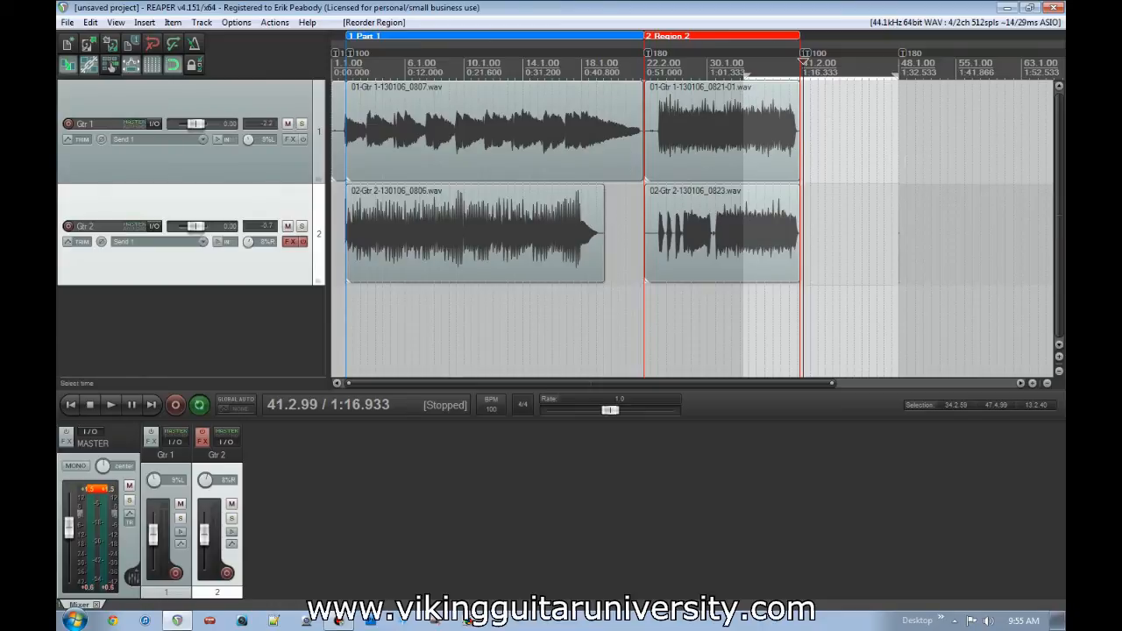
- Remove the time selection that overlaps the end of Region 2
left_click(825, 126)
key("Escape")
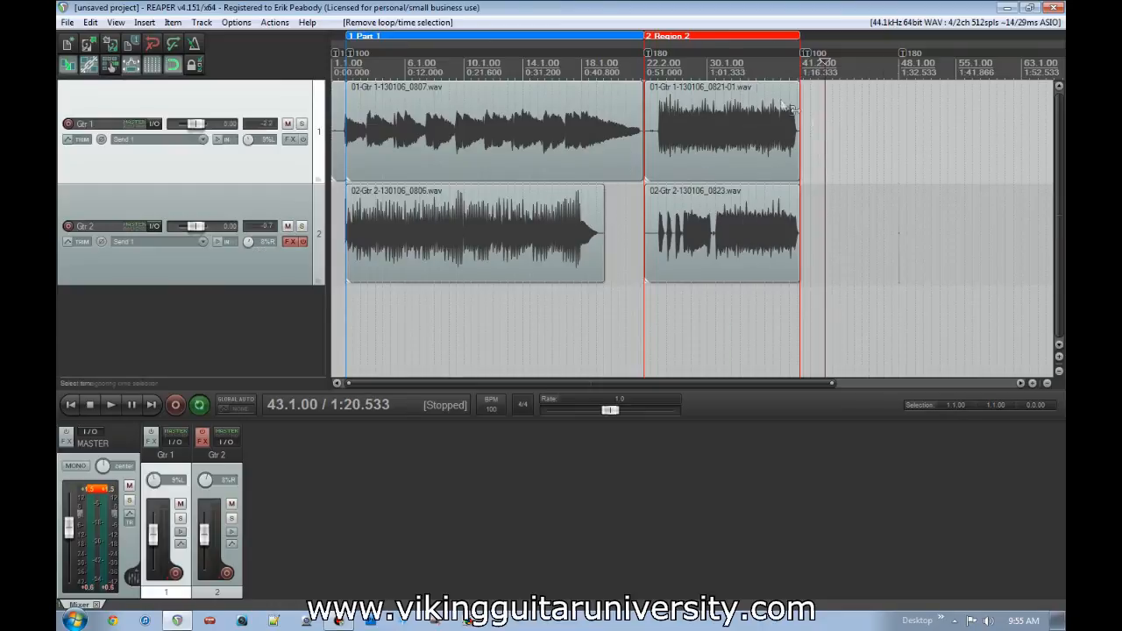
- Open the Region Manager from Region 2's properties, review the listed regions, and close it
double_click(720, 35)
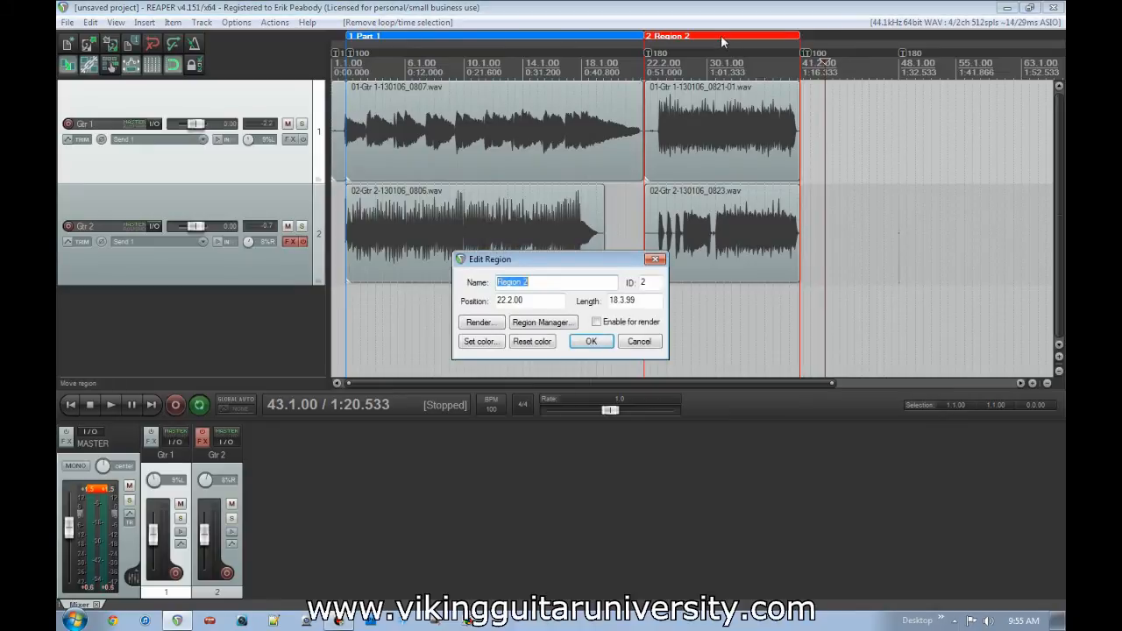
left_click(567, 323)
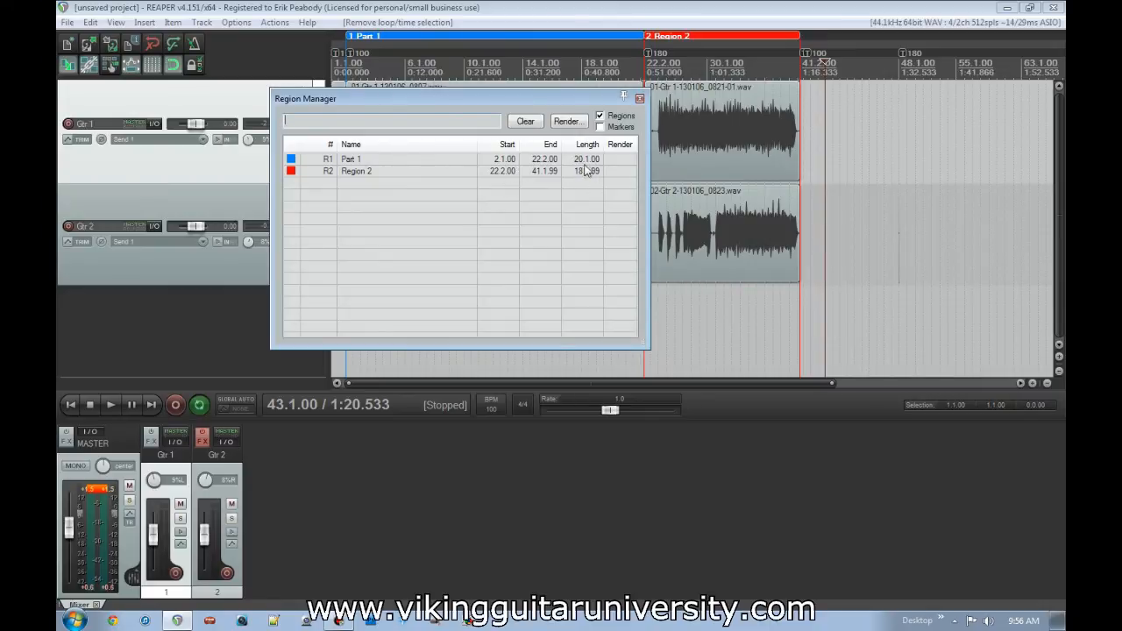
left_click(600, 127)
left_click(640, 98)
- Open the render settings from Region 2's properties, examine them, and leave without rendering
right_click(681, 39)
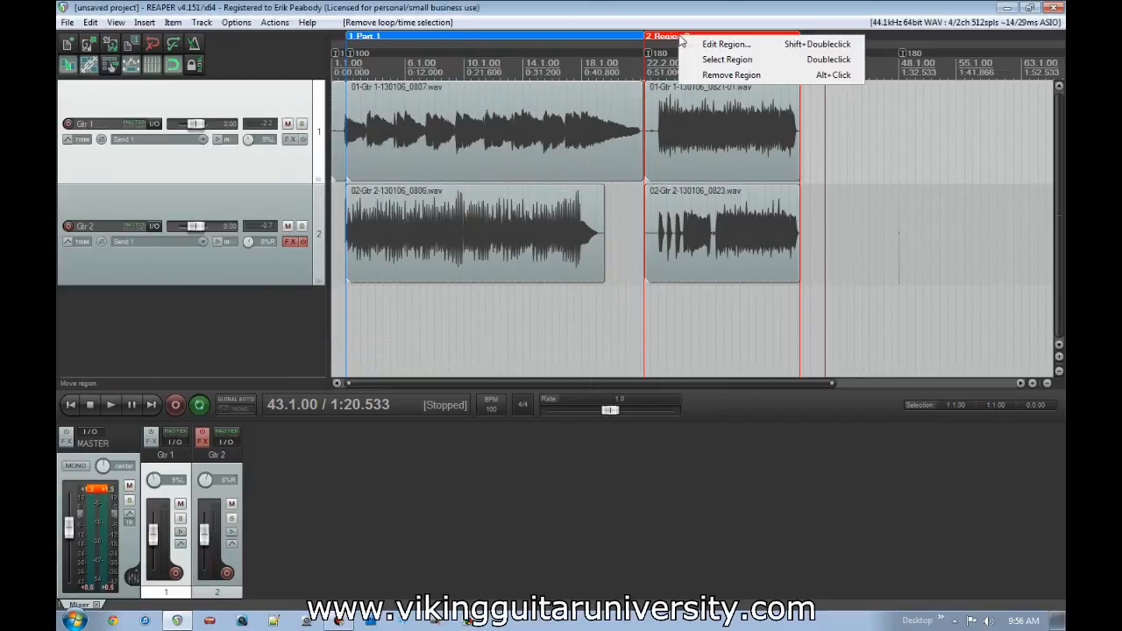
left_click(694, 43)
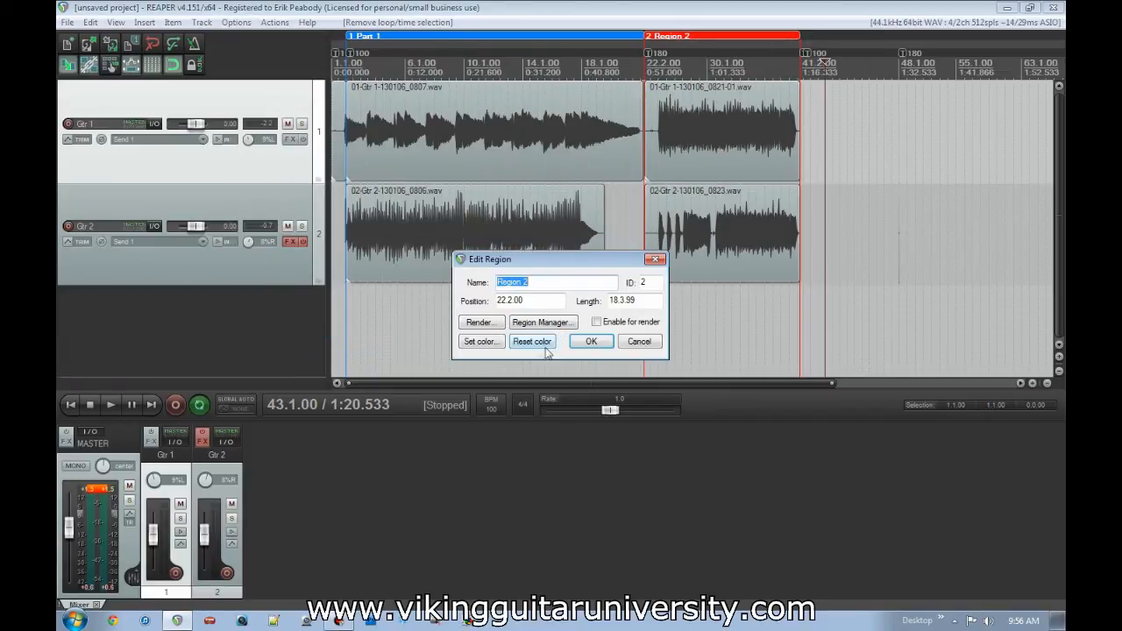
left_click(478, 323)
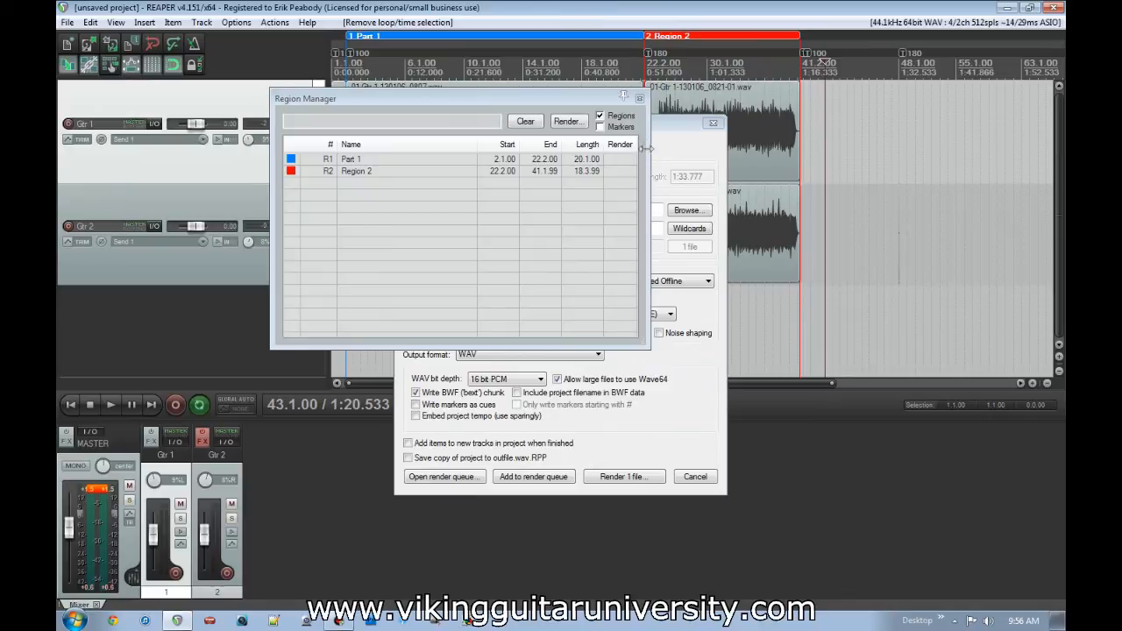
left_click(639, 99)
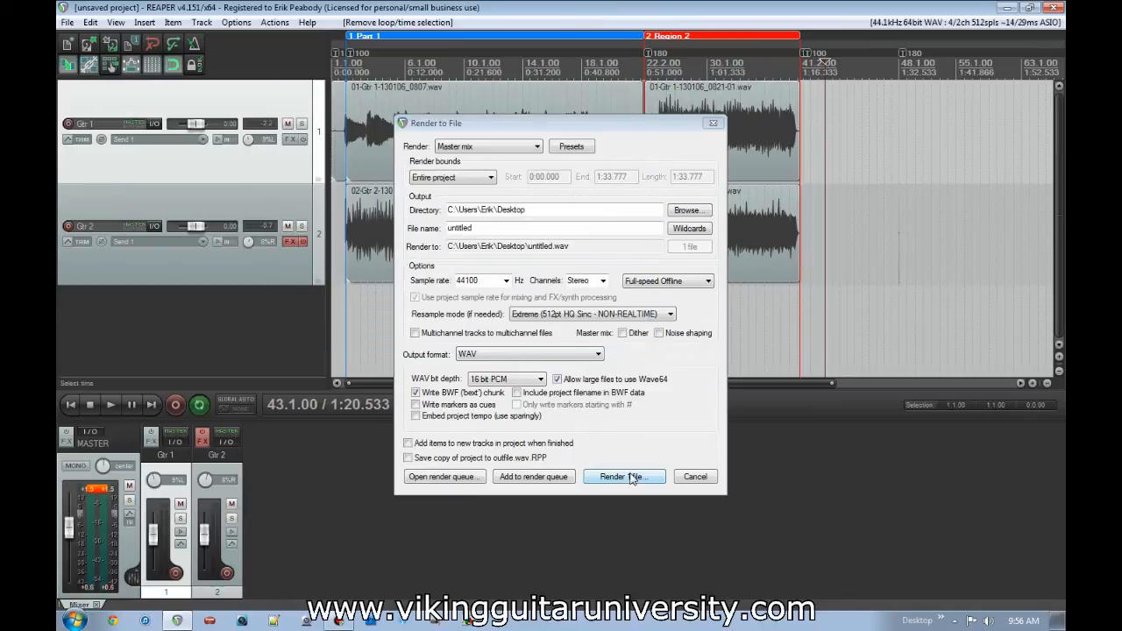
left_click(695, 477)
- Open the project's render settings, examine the Project regions option for the render bounds, and cancel without rendering
left_click(67, 22)
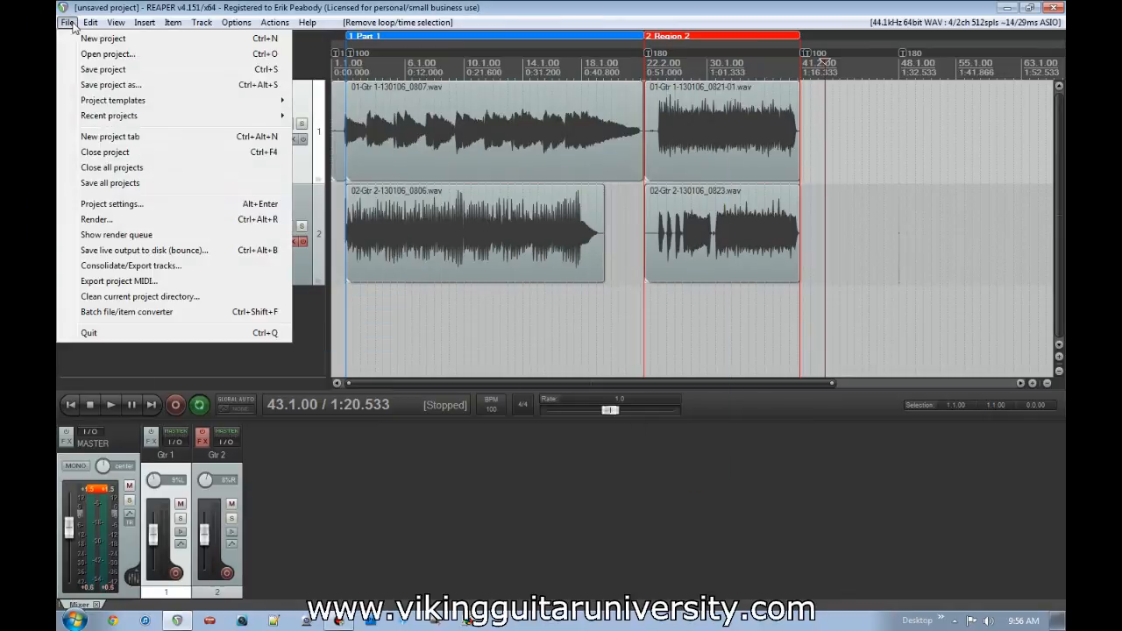
left_click(98, 222)
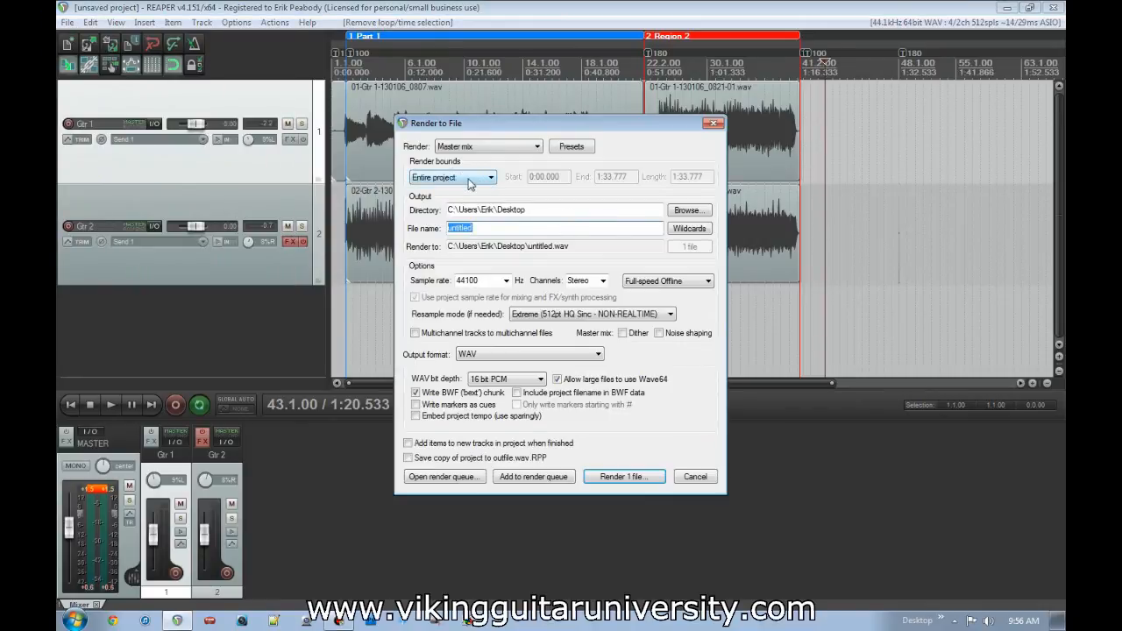
left_click(471, 181)
left_click(478, 217)
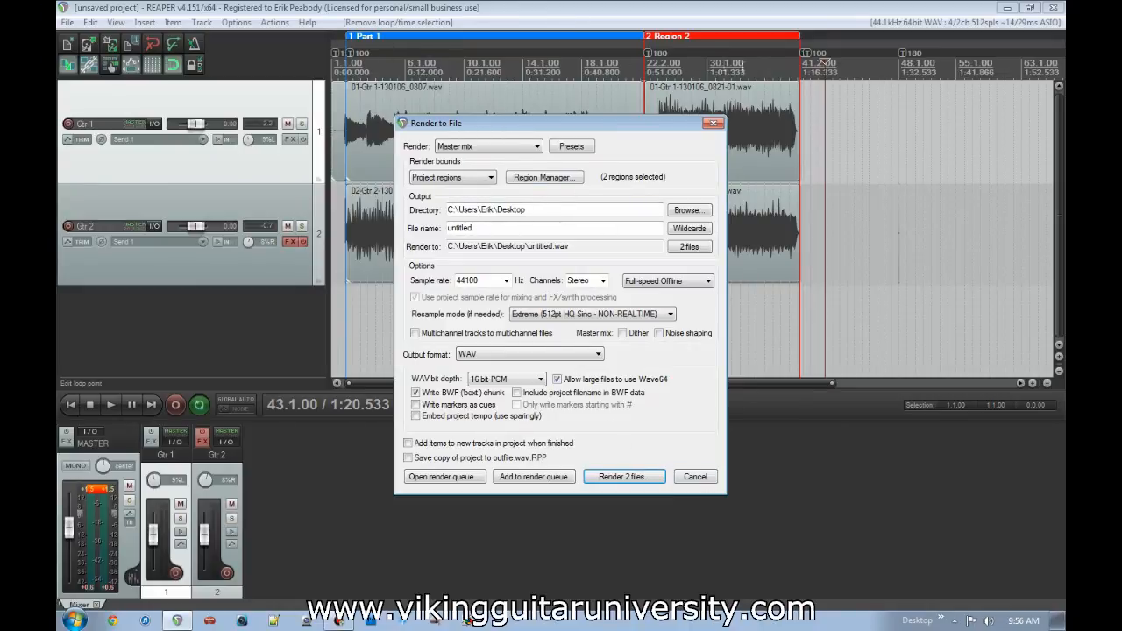
left_click(695, 477)
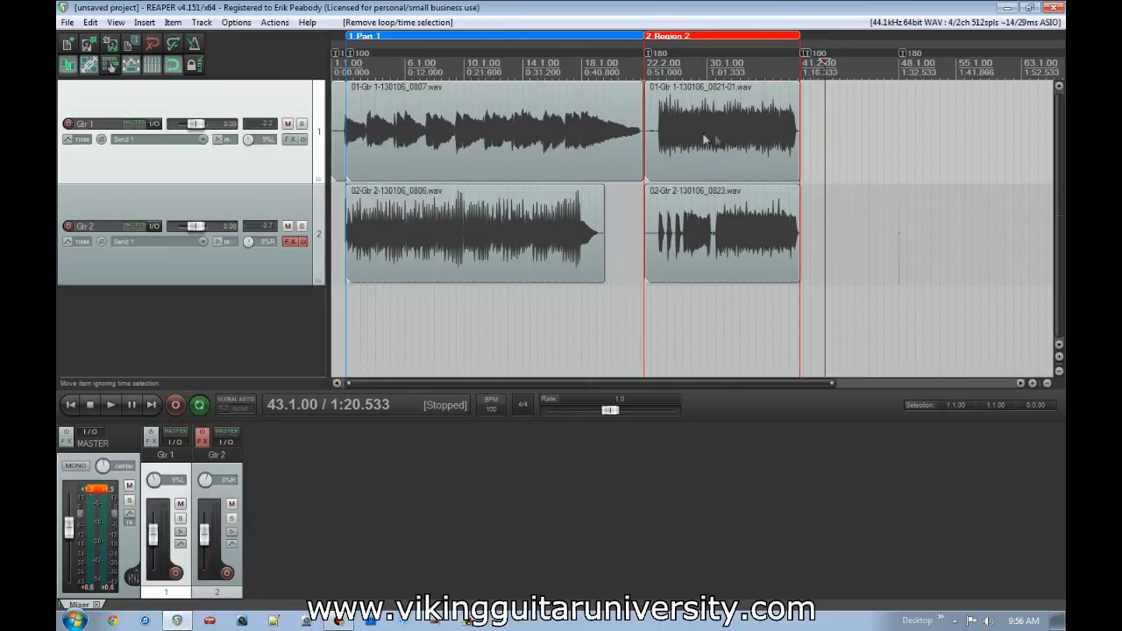
- Show the Gtr 2 volume envelope and add points within Region 2 that make a dip followed by a rise to about +6 dB
left_click(228, 209)
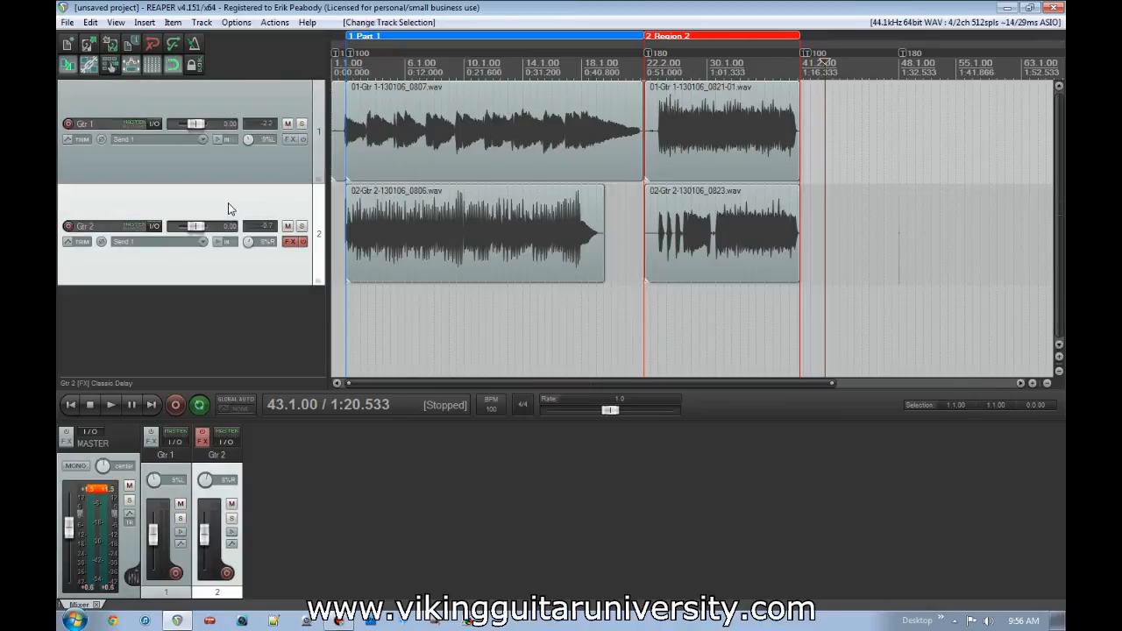
key("v")
left_click(676, 325)
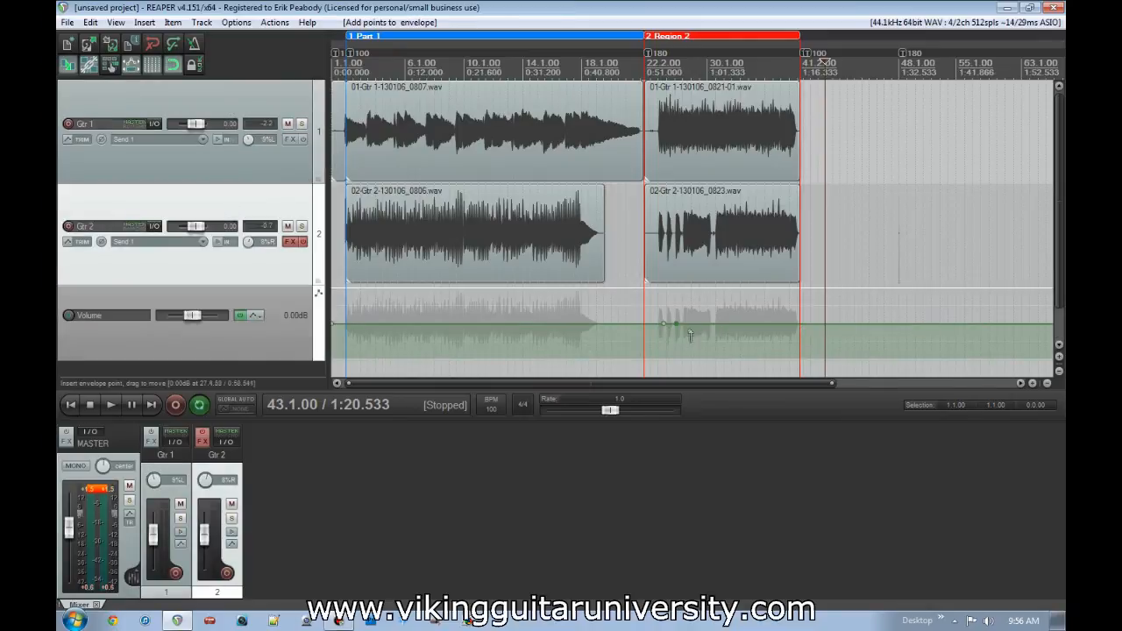
left_click_drag(677, 324, 707, 290)
left_click(695, 341)
left_click(708, 341)
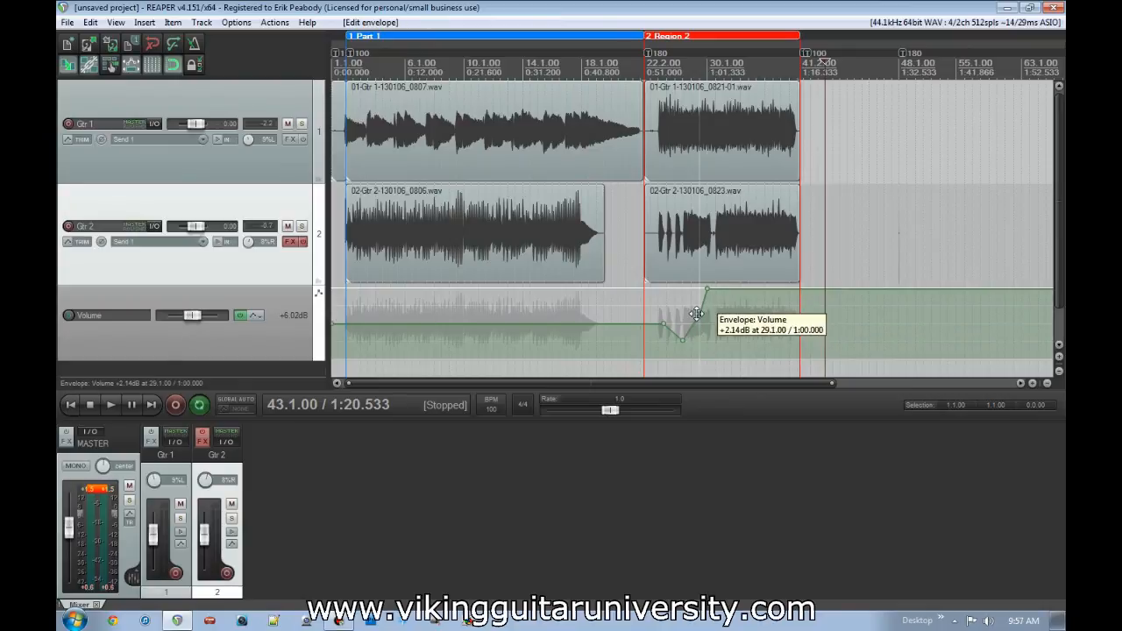
- Select the Gtr 2 item in Region 2, and move Region 2 with its contents and volume automation to leave a gap after Part 1
mouse_move(701, 233)
left_mouse_down()
mouse_move(759, 237)
mouse_move(701, 235)
left_mouse_up()
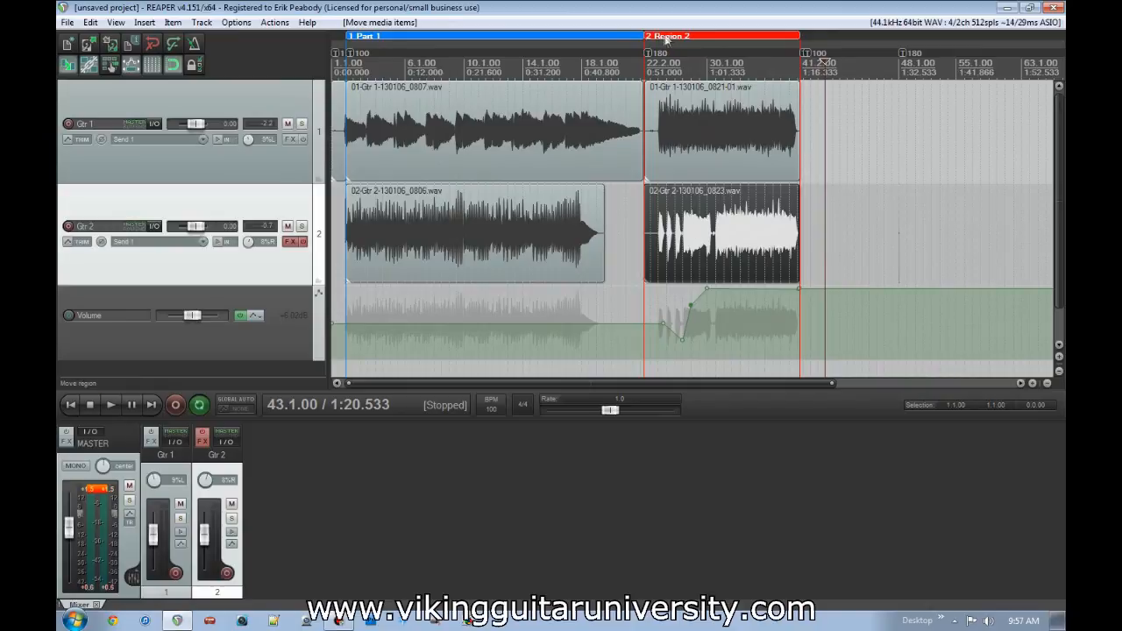
left_click_drag(796, 37, 694, 38)
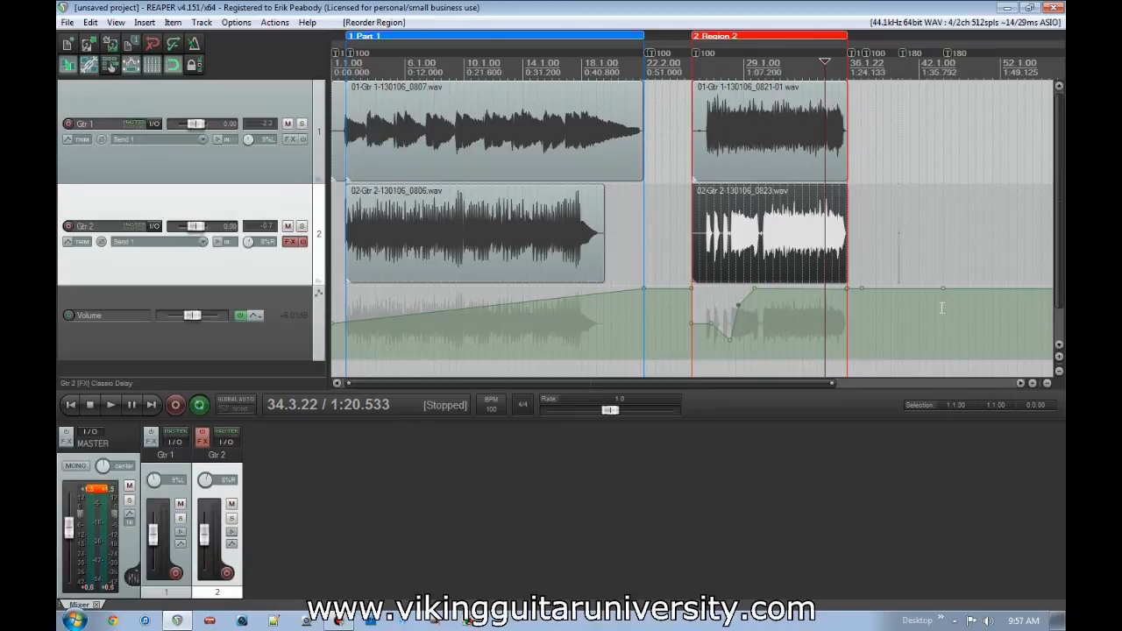
- Quit the program without saving the current project
left_click(1053, 7)
left_click(575, 354)
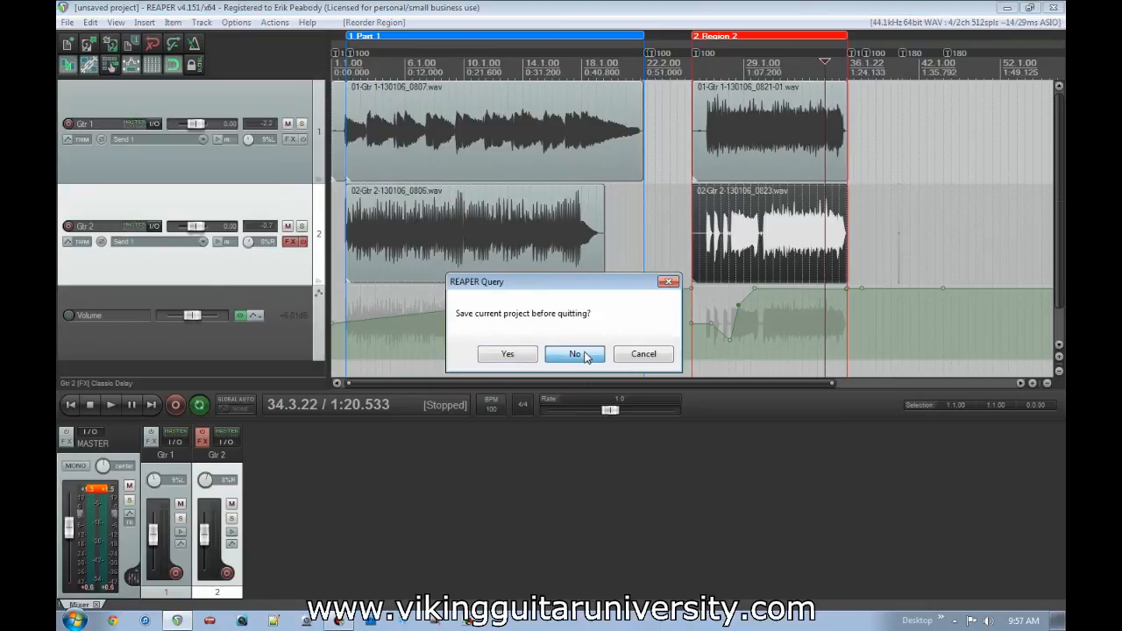